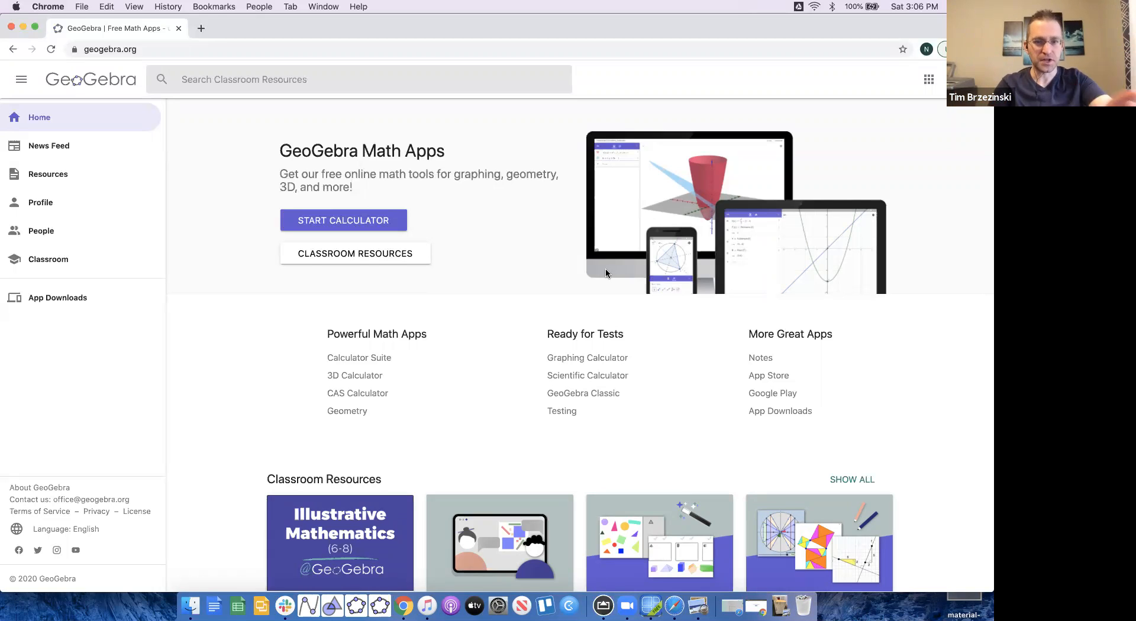
# - Narrow the GeoGebra browser window to just over half the screen and minimize the slides presentation window behind it
pyautogui.moveTo(986, 343); pyautogui.dragTo(583, 373)
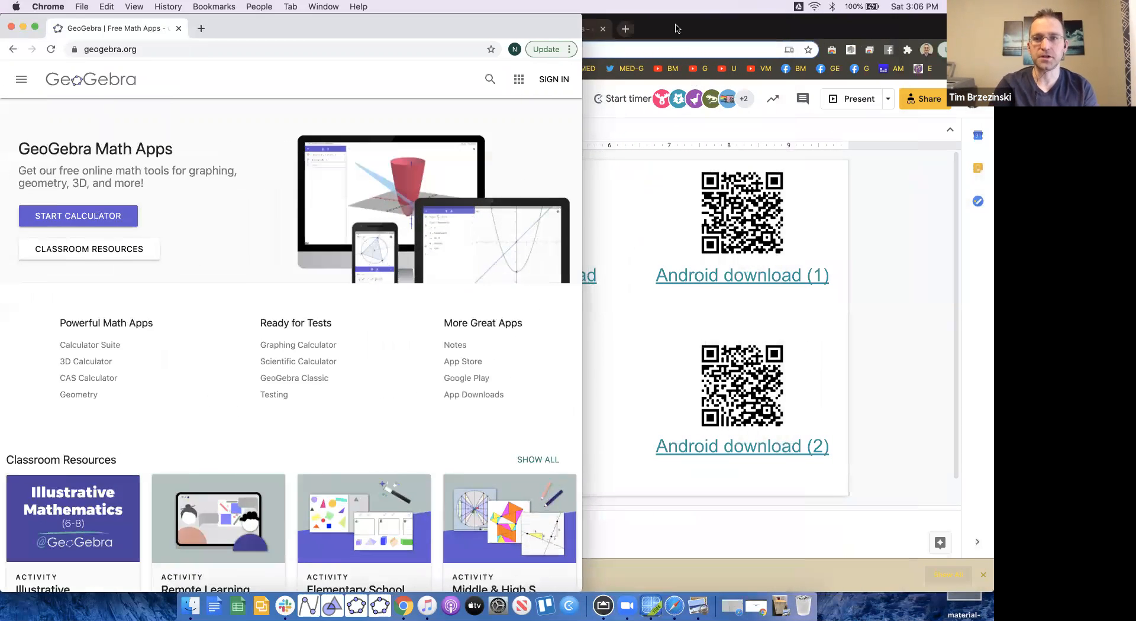
pyautogui.click(675, 30)
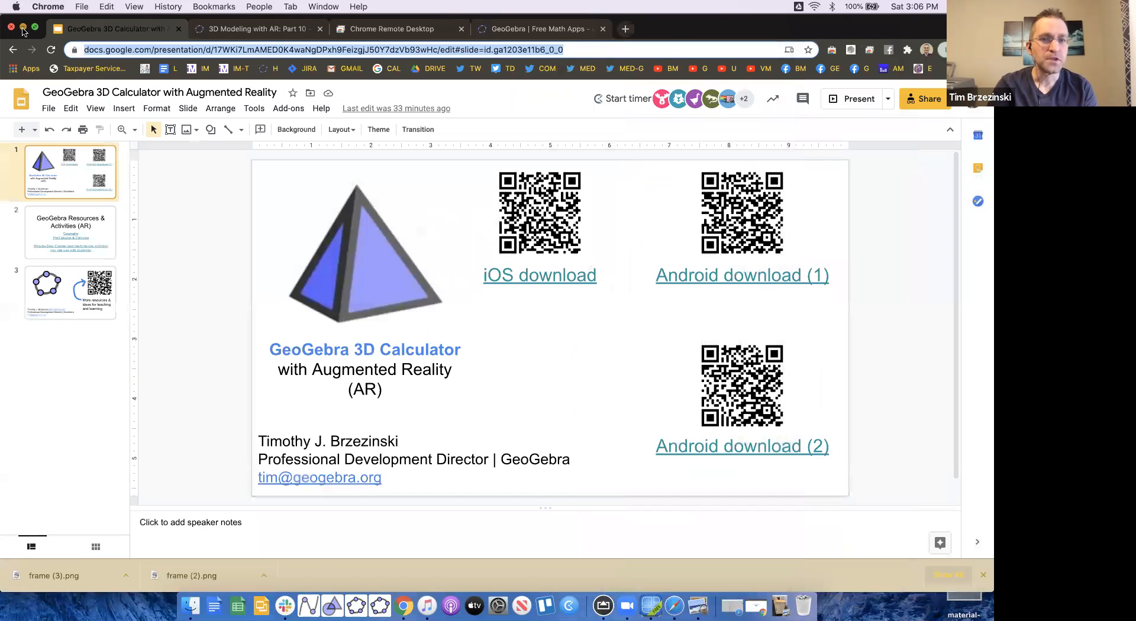
pyautogui.click(22, 30)
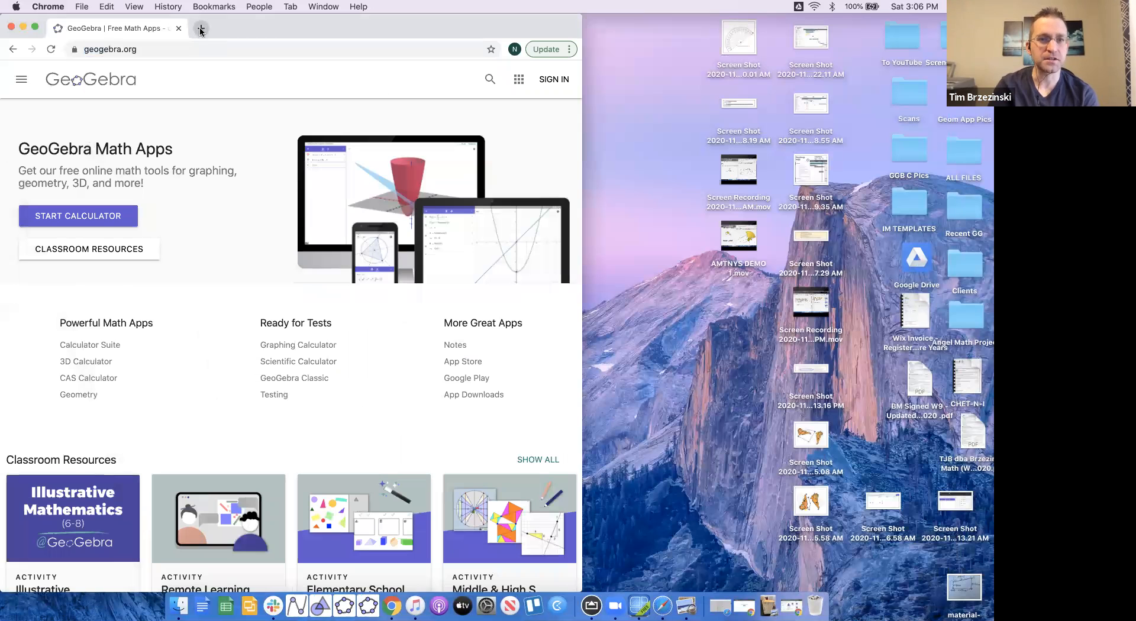
# - Open a new tab, detach it into its own window beside the narrowed GeoGebra window, and load the GeoGebra home page there
pyautogui.click(201, 30)
pyautogui.moveTo(243, 28); pyautogui.dragTo(714, 31)
pyautogui.click(404, 73)
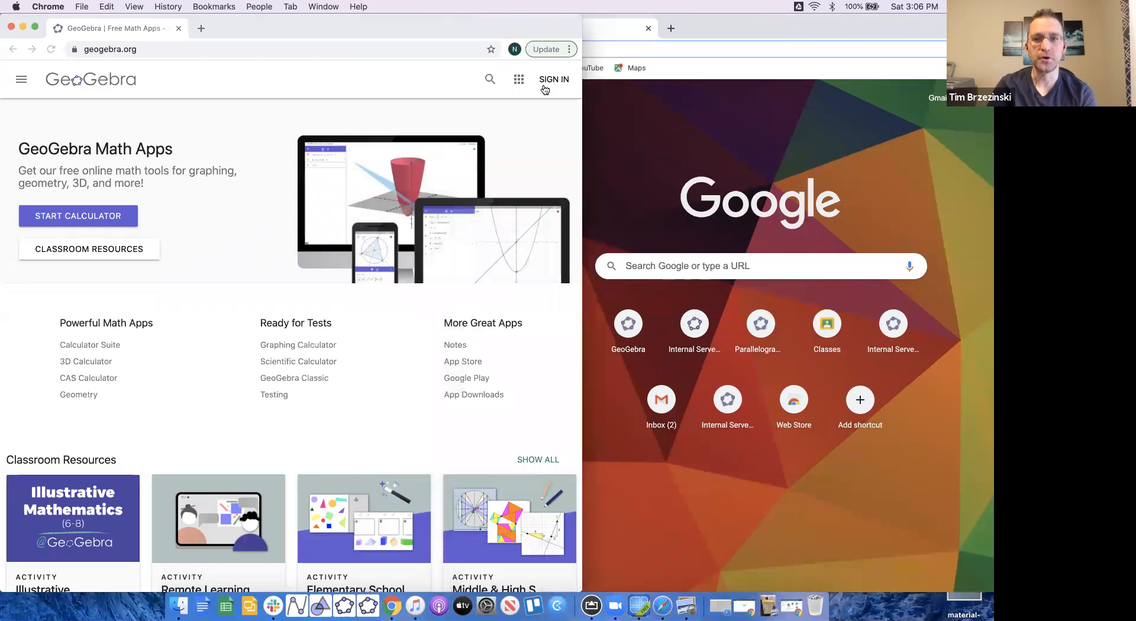
pyautogui.moveTo(582, 114); pyautogui.dragTo(470, 119)
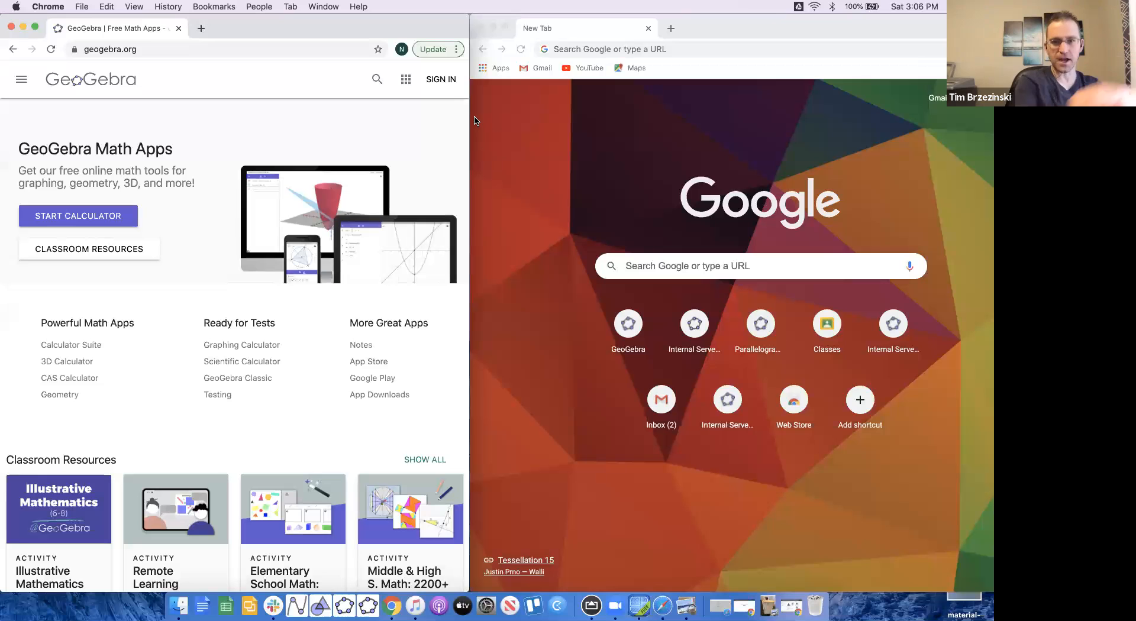
pyautogui.moveTo(792, 31); pyautogui.dragTo(796, 45)
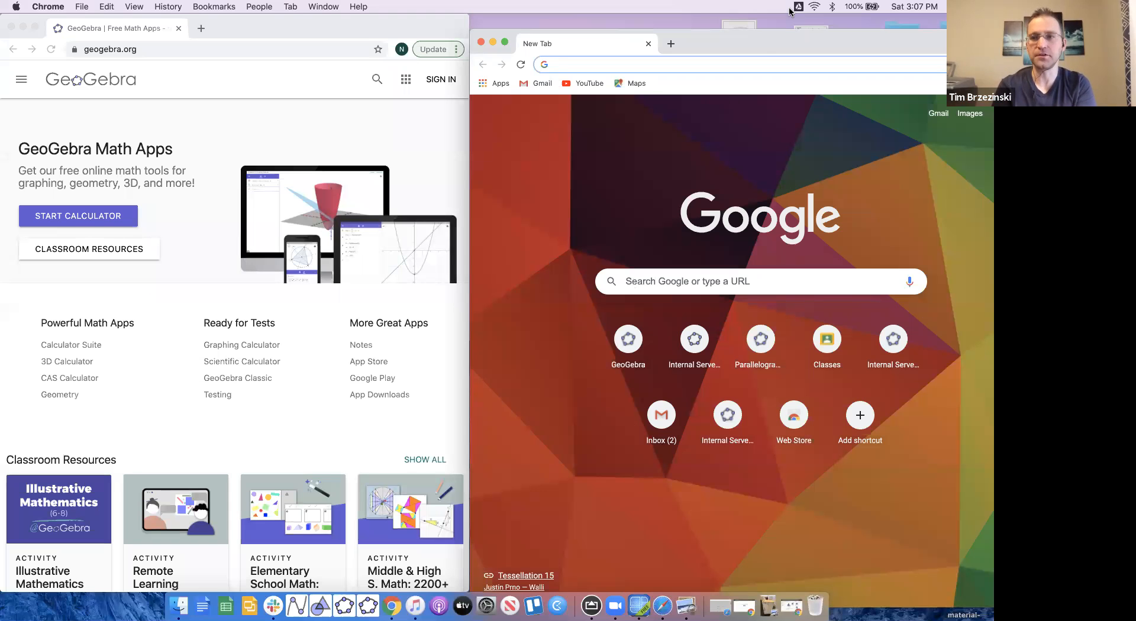
pyautogui.moveTo(761, 40); pyautogui.dragTo(710, 26)
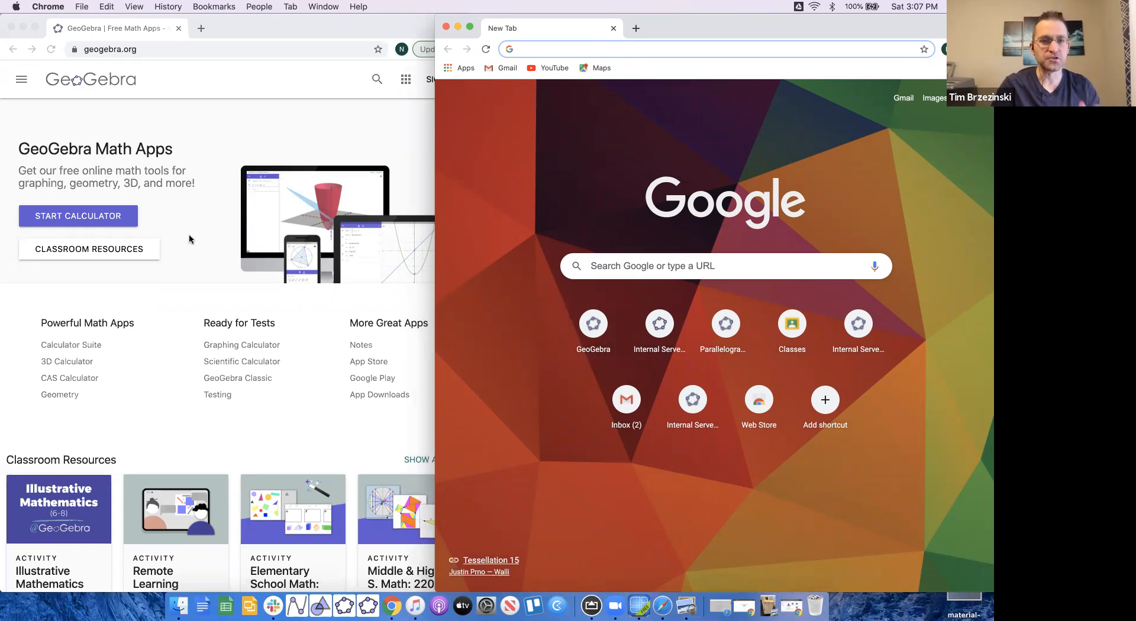
pyautogui.moveTo(750, 26); pyautogui.dragTo(785, 20)
pyautogui.click(629, 323)
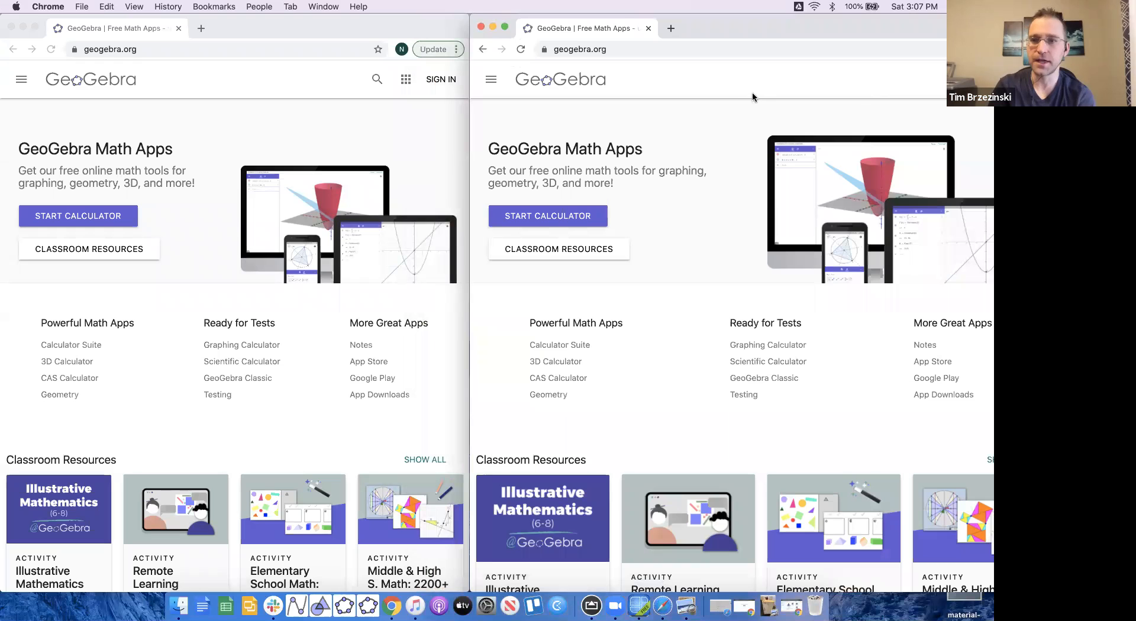
pyautogui.moveTo(798, 28); pyautogui.dragTo(739, 28)
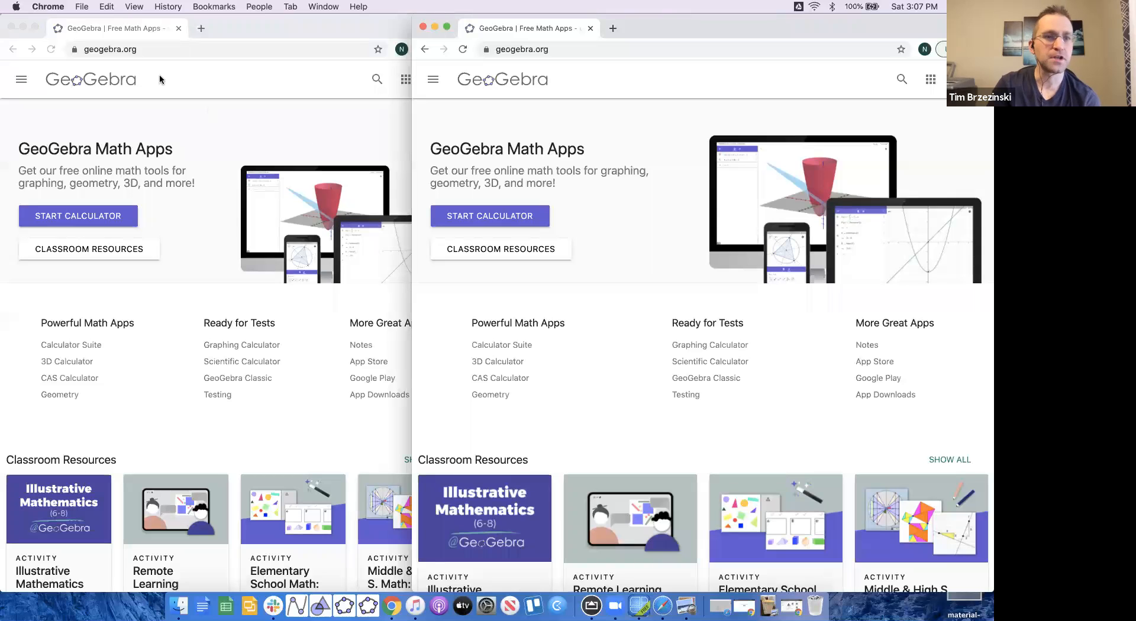
# - Minimize the original GeoGebra window and expand the new one from the screen's left edge to nearly full width
pyautogui.click(23, 26)
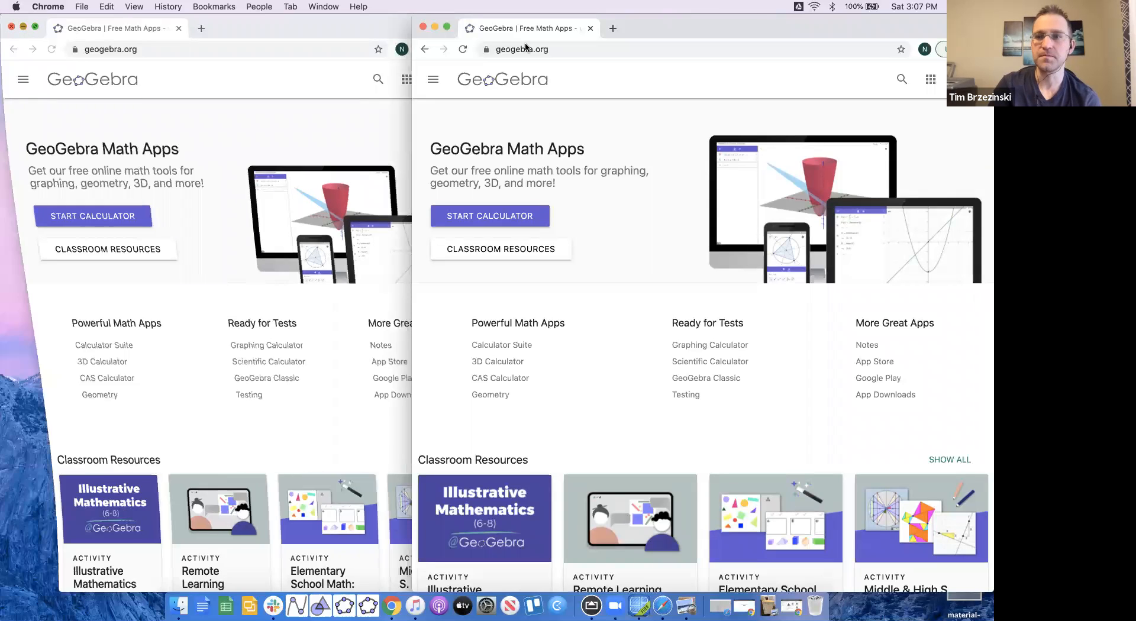
pyautogui.moveTo(579, 30); pyautogui.dragTo(431, 31)
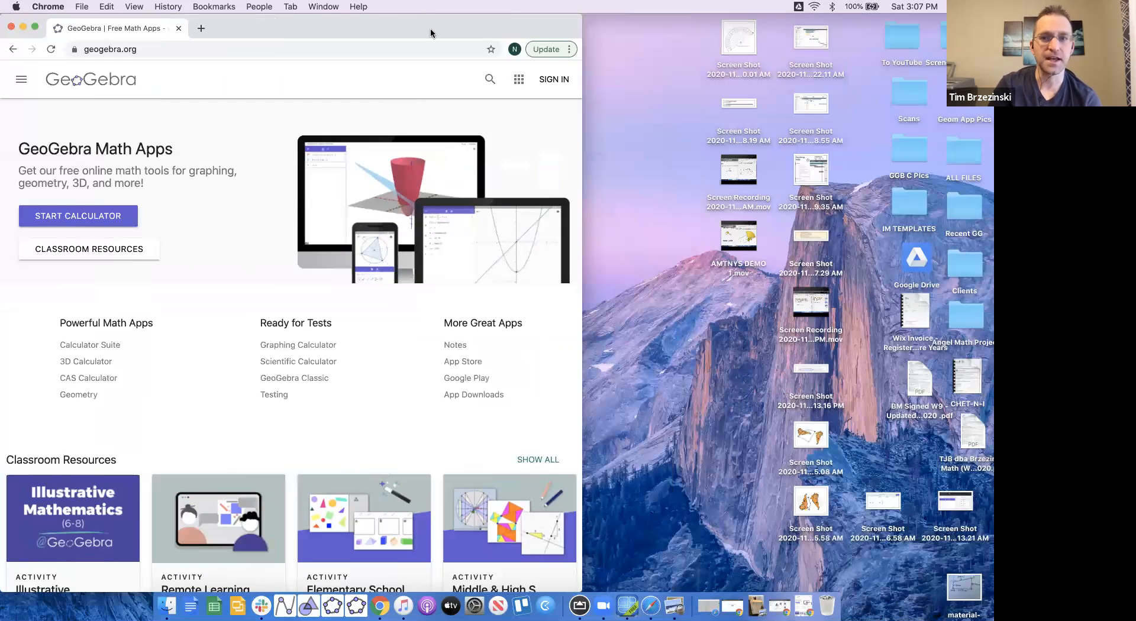
pyautogui.moveTo(582, 119); pyautogui.dragTo(986, 122)
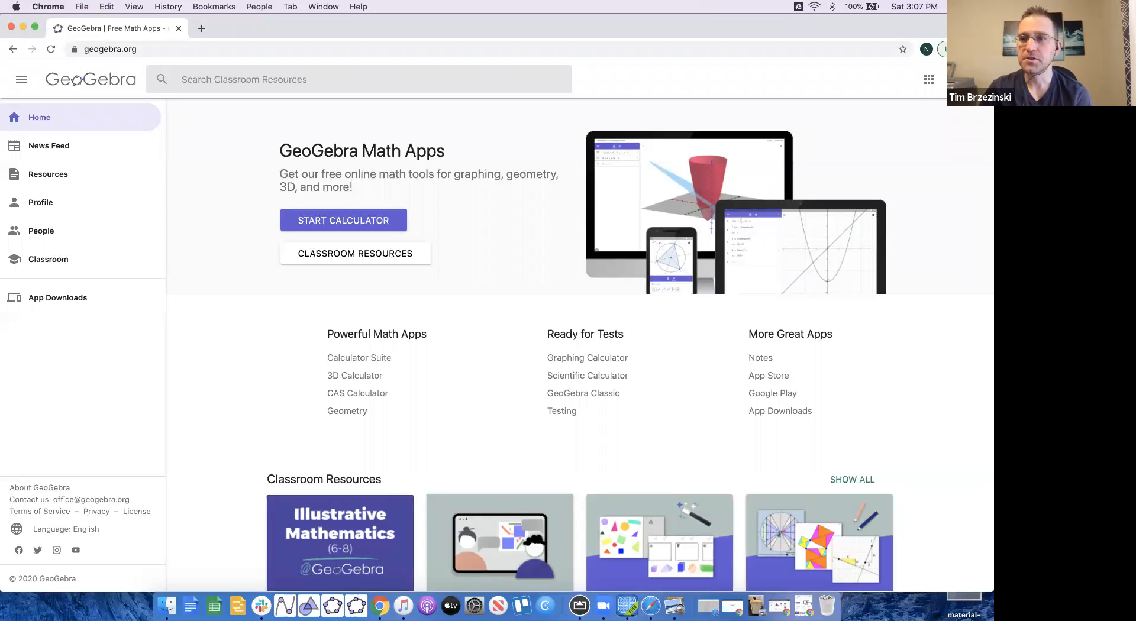
# - Open the Create Account page from the sign-in dialog and examine the available sign-up options
pyautogui.click(967, 80)
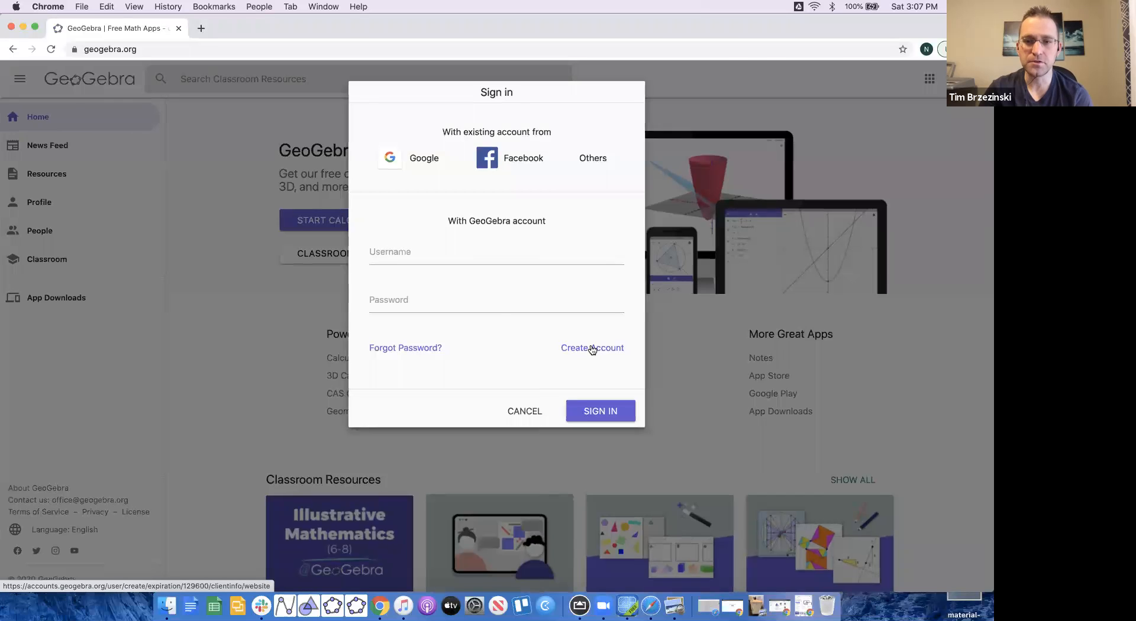
pyautogui.keyDown('ctrl'); pyautogui.scroll(5, 592, 349); pyautogui.keyUp('ctrl')
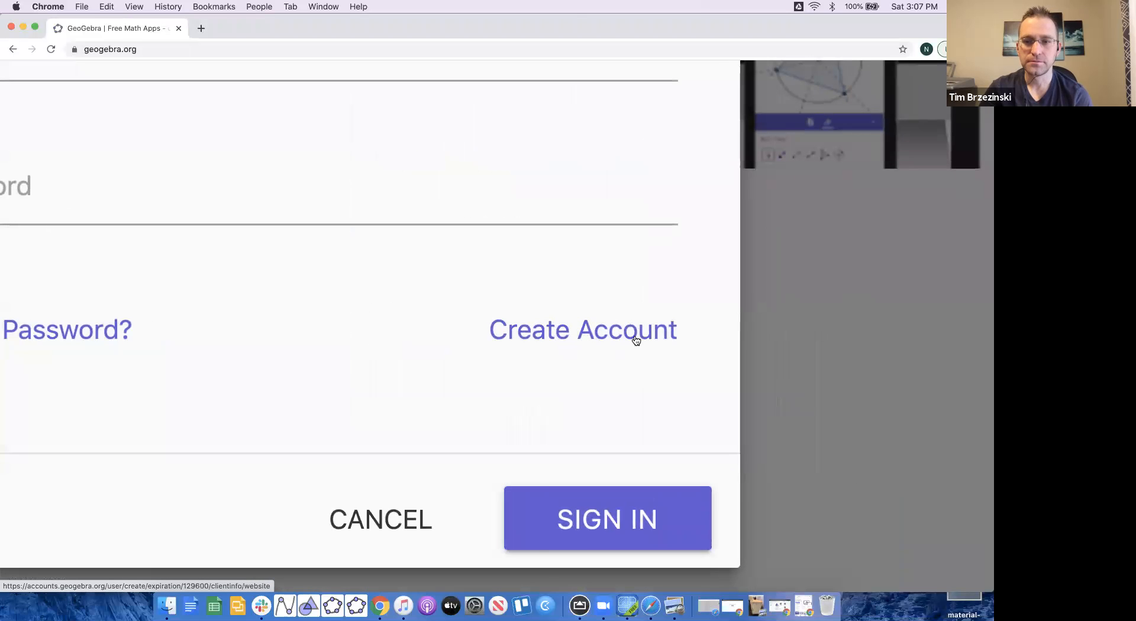
pyautogui.keyDown('ctrl'); pyautogui.scroll(-5, 636, 341); pyautogui.keyUp('ctrl')
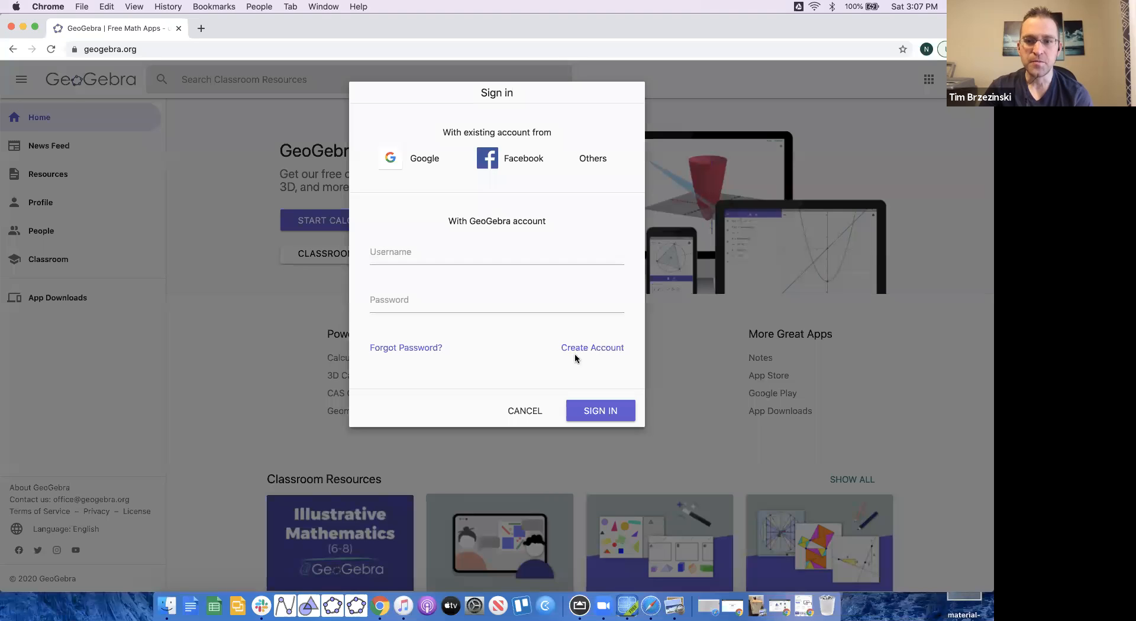
pyautogui.click(596, 352)
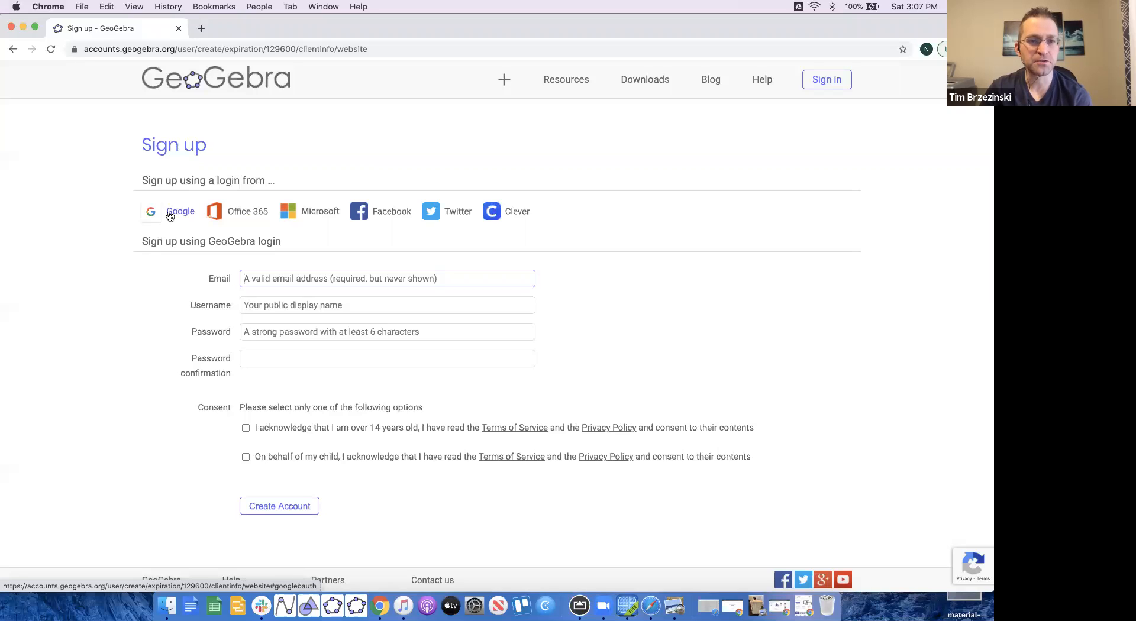
pyautogui.press('super+equal')
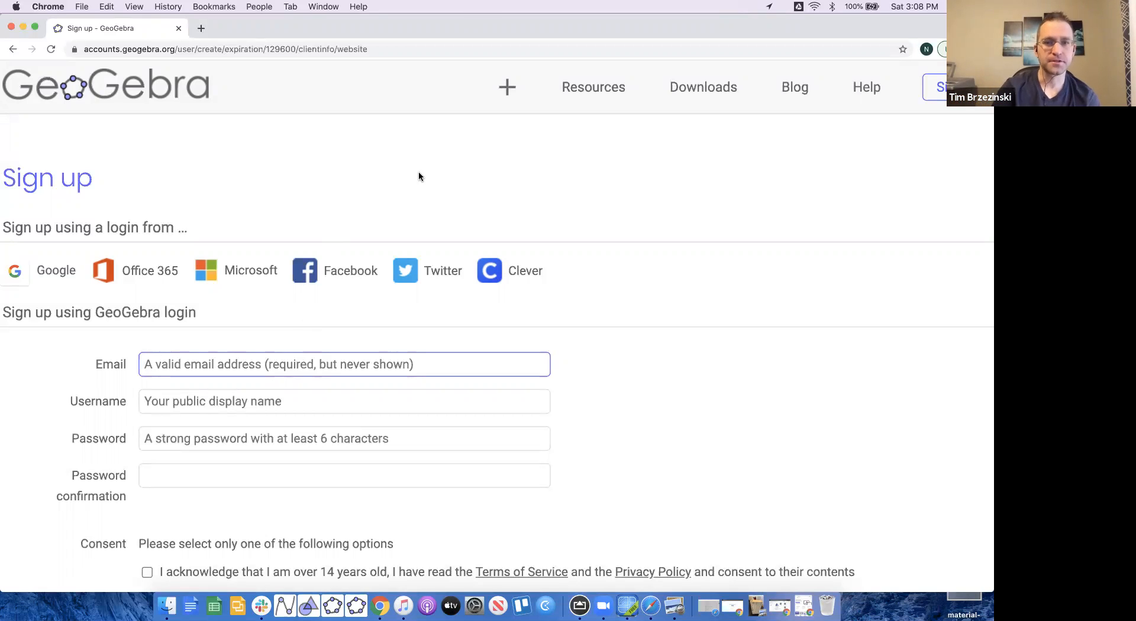
pyautogui.press('super+minus')
pyautogui.press('super+minus')
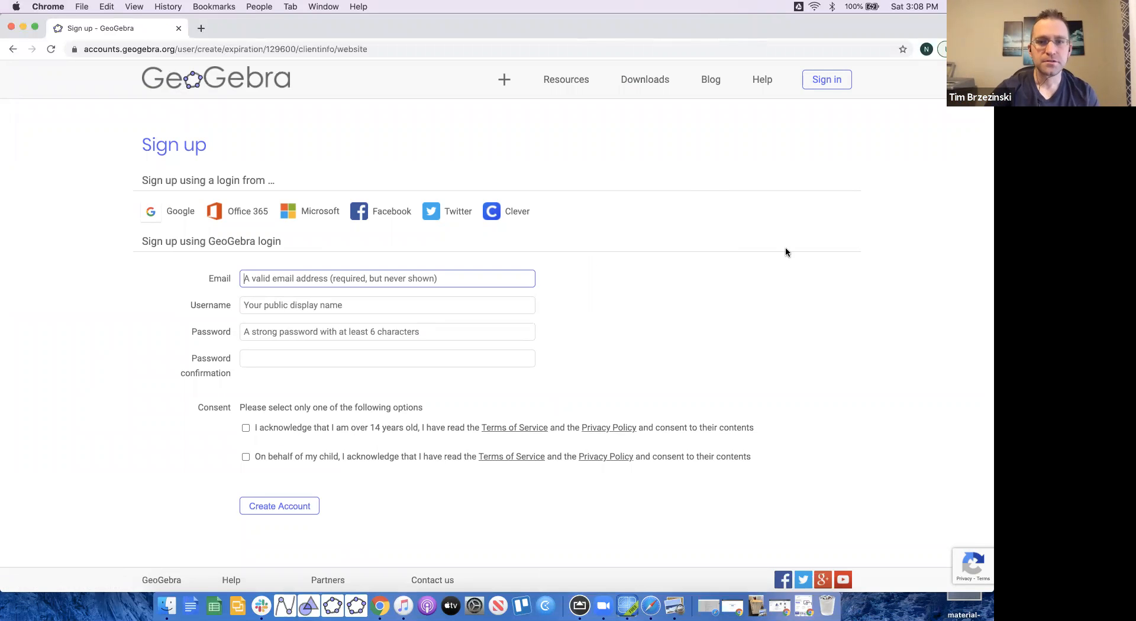
# - Minimize the sign-up window, restore the slides presentation's browser window, and bring up its GeoGebra home page
pyautogui.click(24, 28)
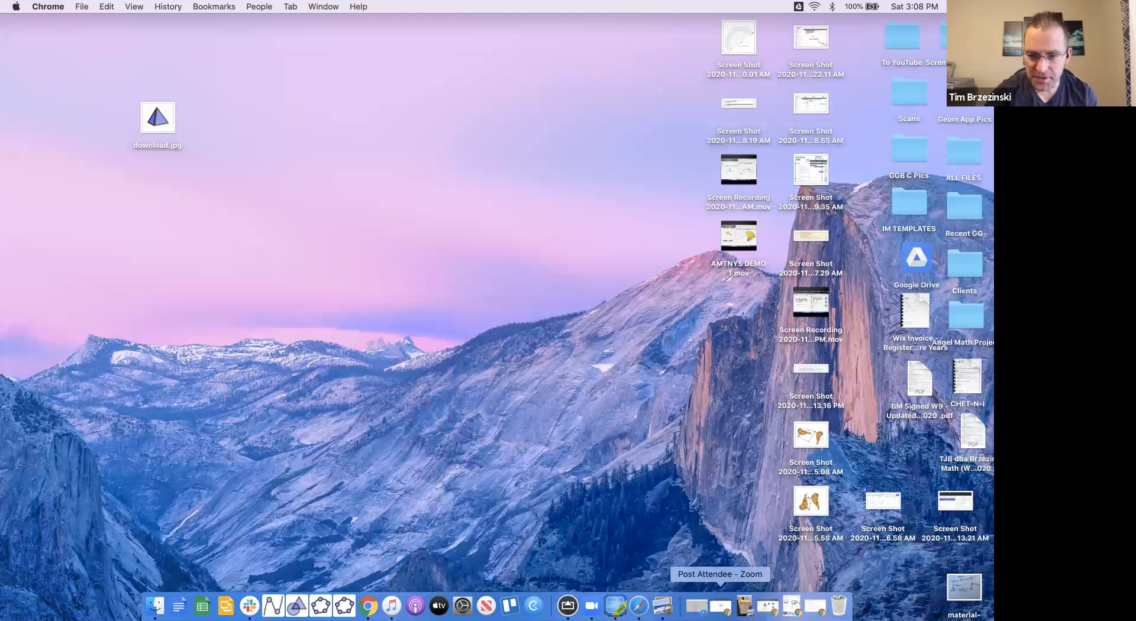
pyautogui.click(768, 606)
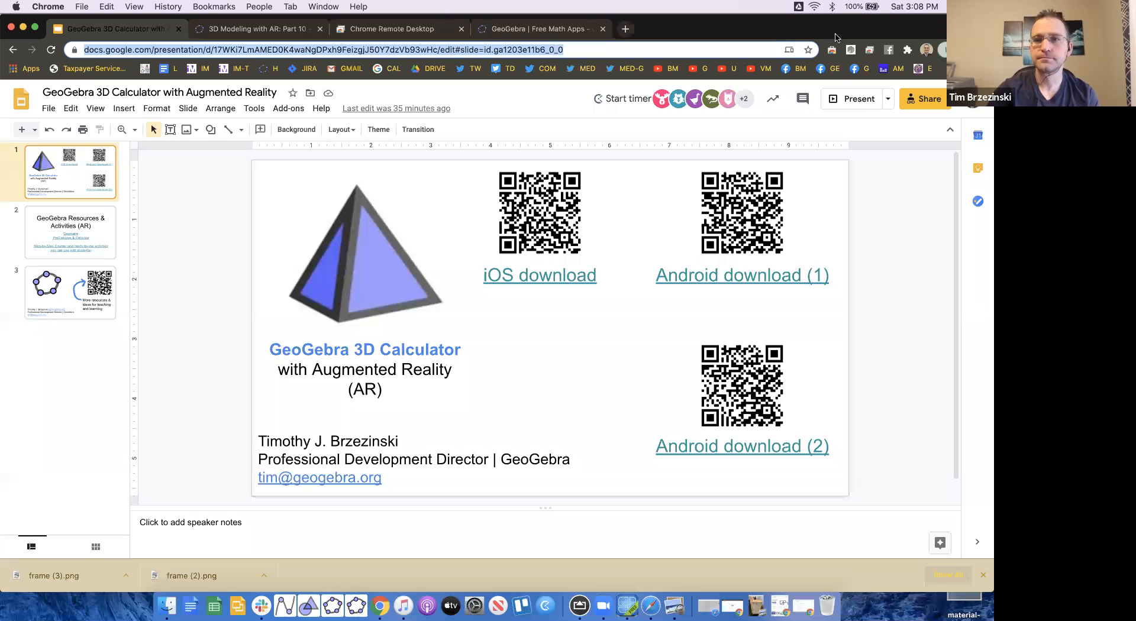
pyautogui.moveTo(835, 34); pyautogui.dragTo(793, 29)
pyautogui.click(570, 73)
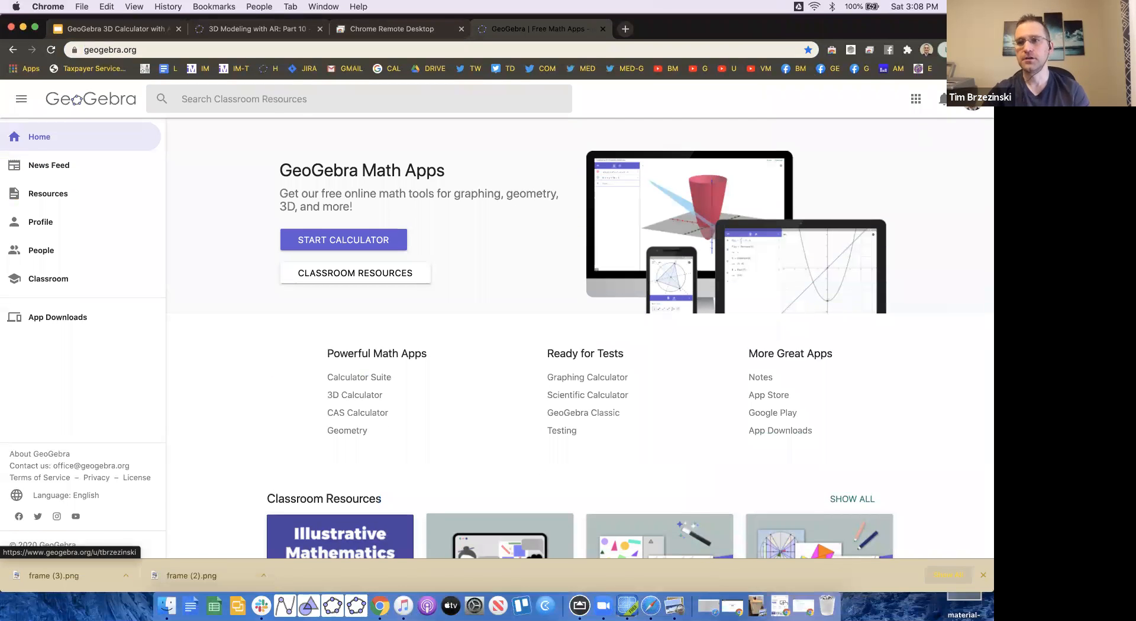
# - Examine the signed-in profile picture and the Powerful Math Apps list on the GeoGebra home page
pyautogui.keyDown('ctrl'); pyautogui.scroll(5, 964, 109); pyautogui.keyUp('ctrl')
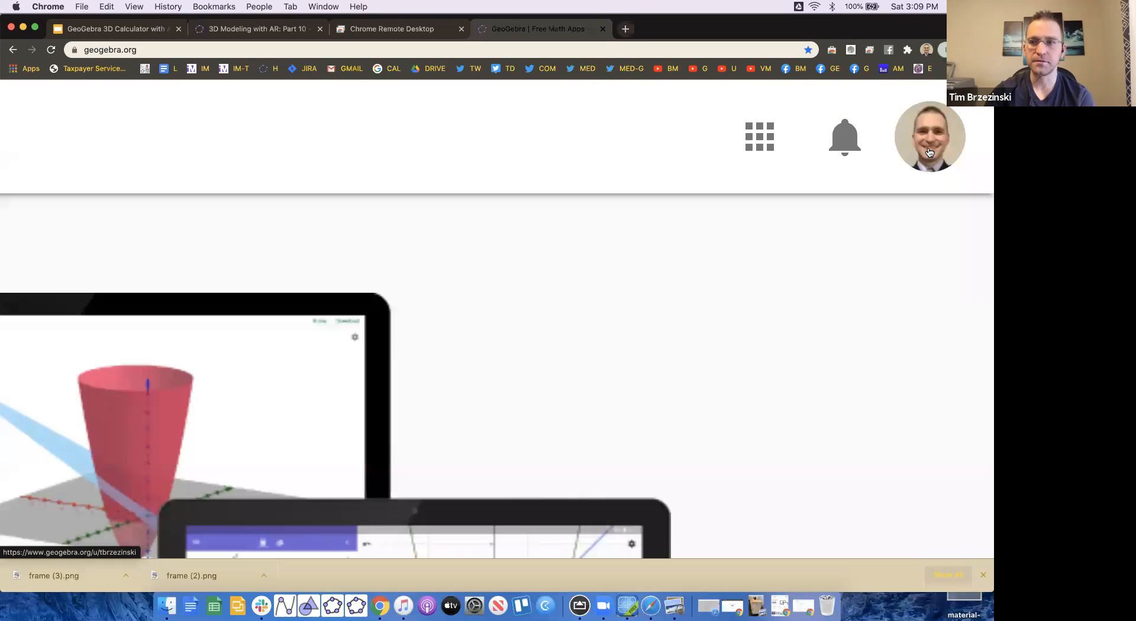
pyautogui.keyDown('ctrl'); pyautogui.scroll(-5, 930, 153); pyautogui.keyUp('ctrl')
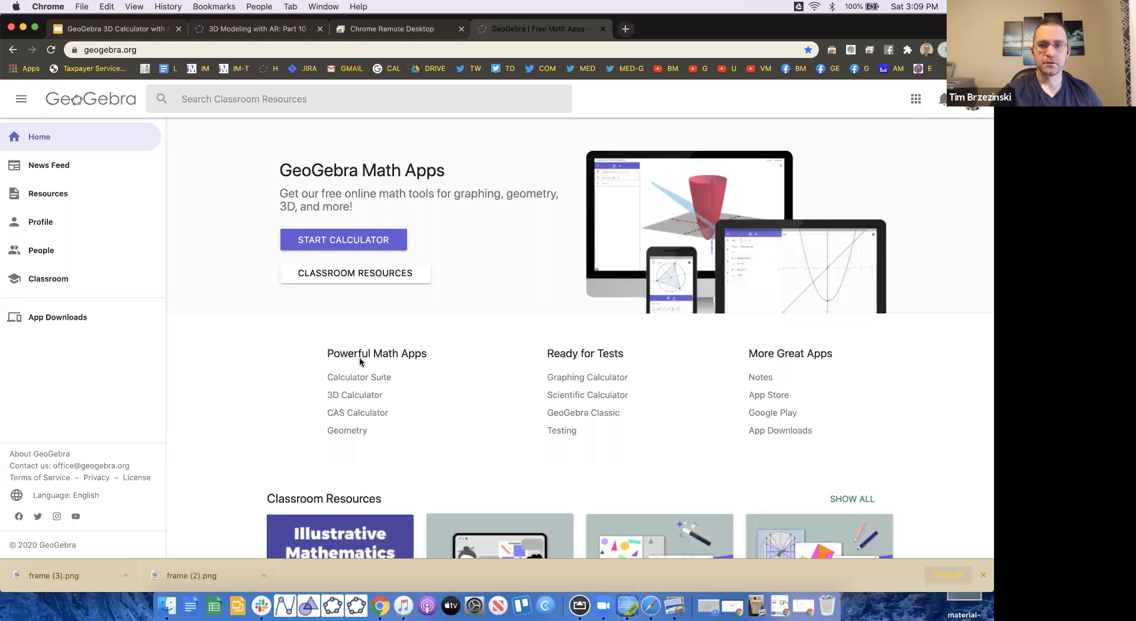
pyautogui.scroll(-1, 363, 372)
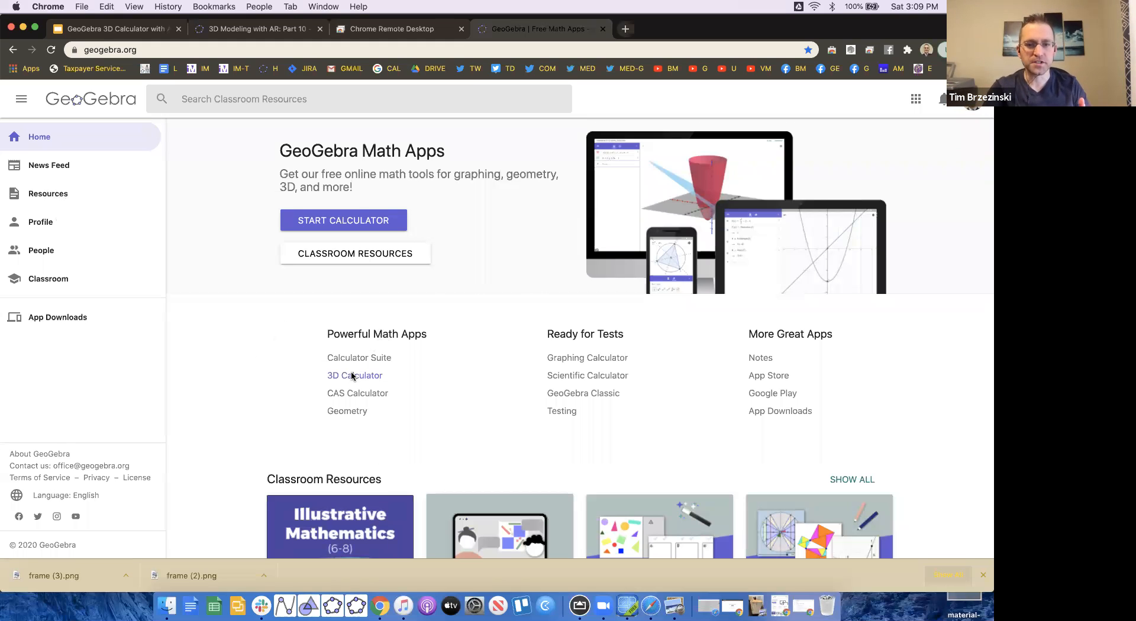
pyautogui.keyDown('ctrl'); pyautogui.scroll(5, 352, 393); pyautogui.keyUp('ctrl')
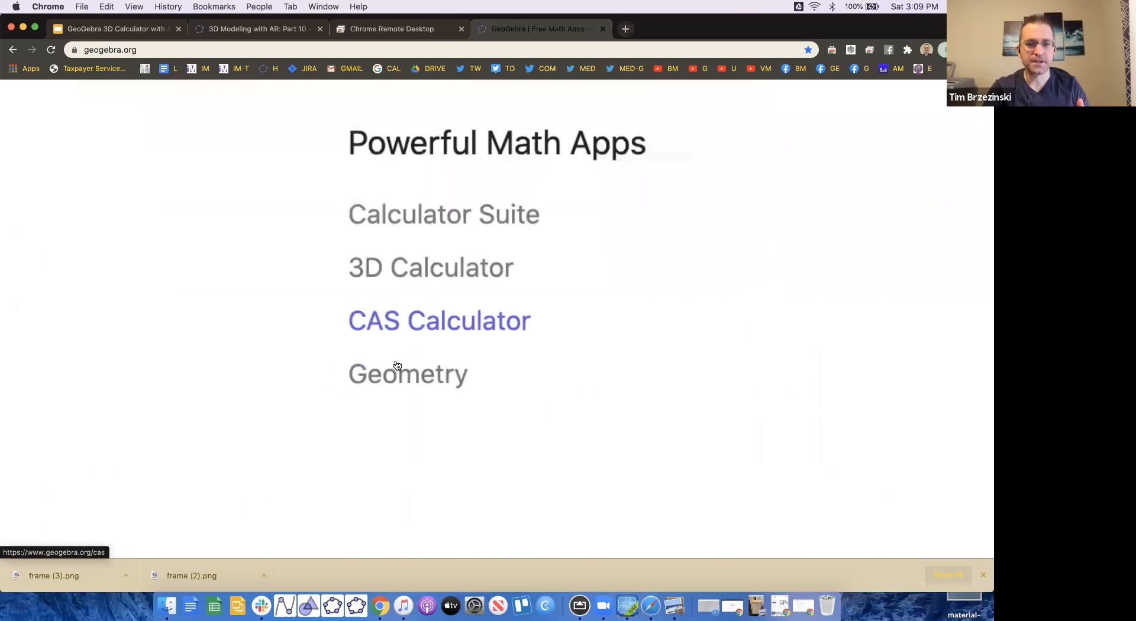
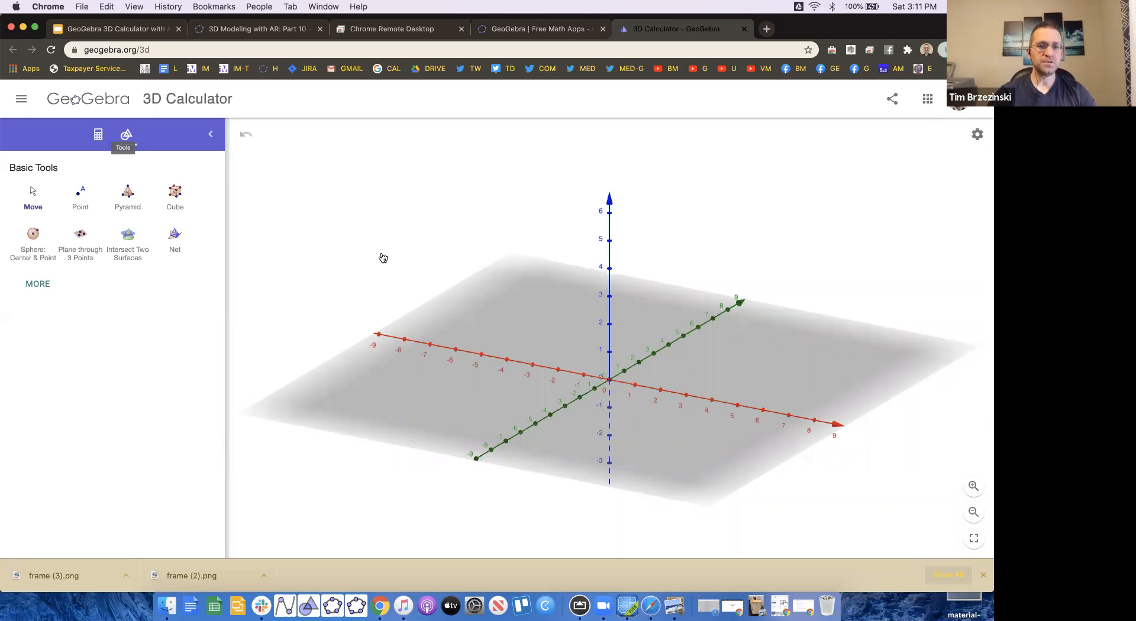
# - Place four points on the gray plane, scattered around the negative half of the red axis
pyautogui.click(81, 194)
pyautogui.click(431, 369)
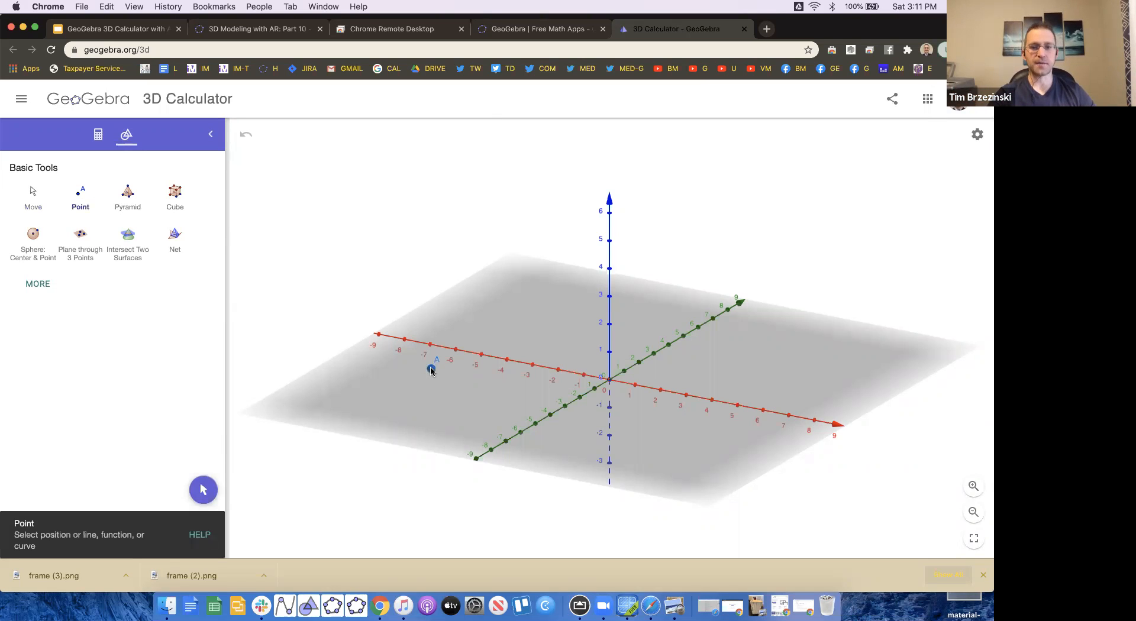
pyautogui.click(485, 312)
pyautogui.click(347, 408)
pyautogui.click(477, 433)
# - Add two more points, raising one well above the gray plane and lowering the other below it
pyautogui.click(387, 379)
pyautogui.moveTo(387, 378); pyautogui.dragTo(380, 196)
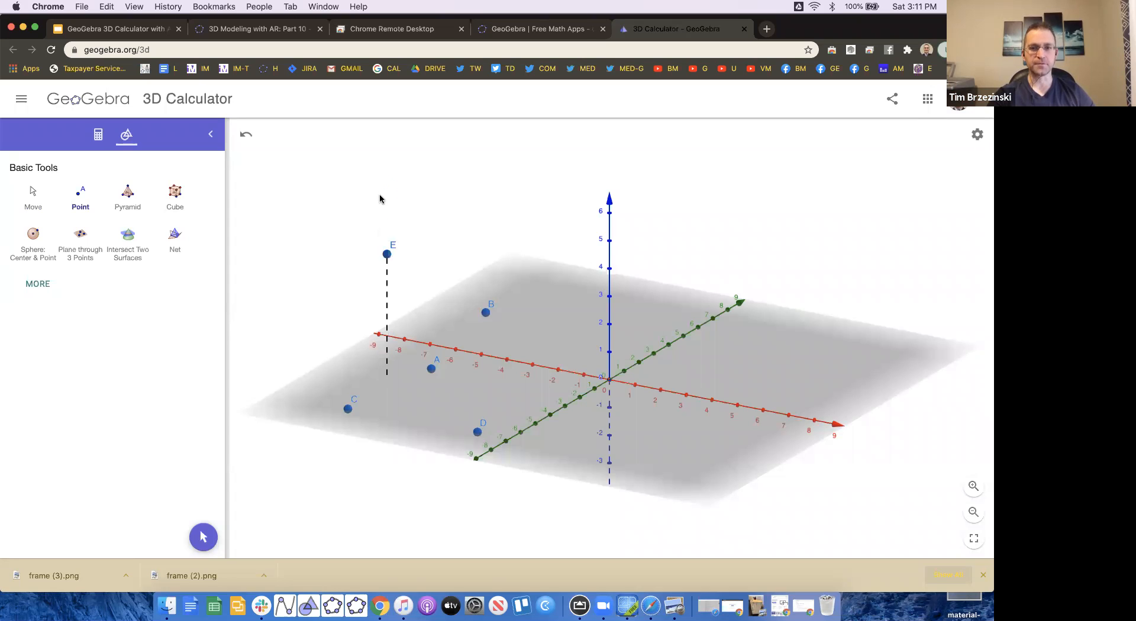
pyautogui.click(387, 188)
pyautogui.click(431, 413)
pyautogui.moveTo(431, 414); pyautogui.dragTo(437, 521)
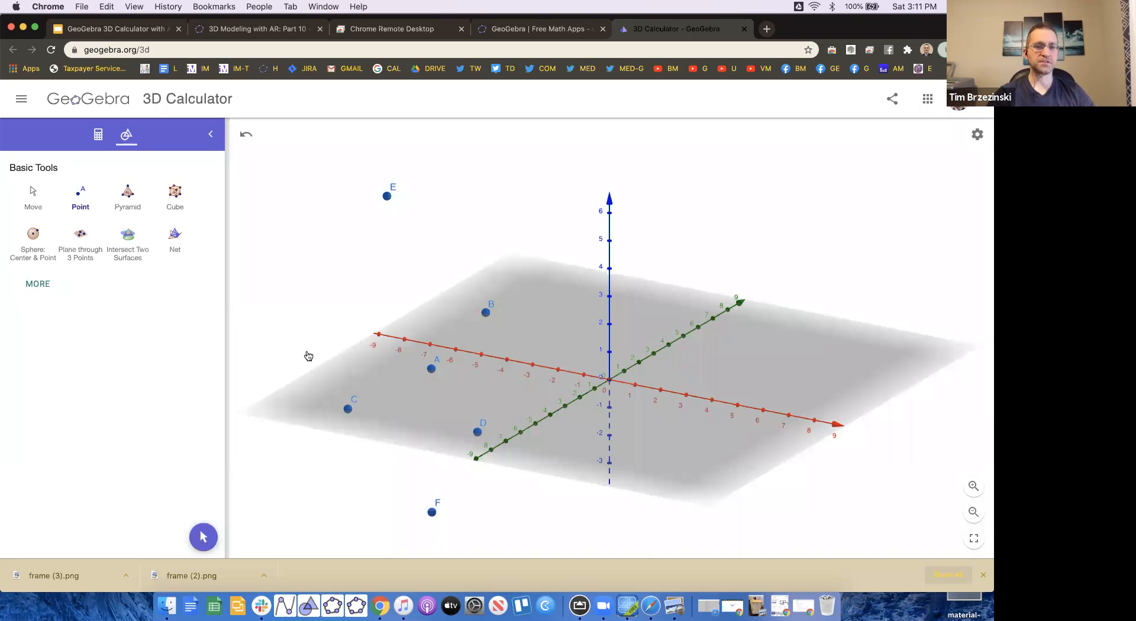
# - Construct two spheres by center and point, a large one around the negative red axis and a smaller one behind it
pyautogui.click(36, 242)
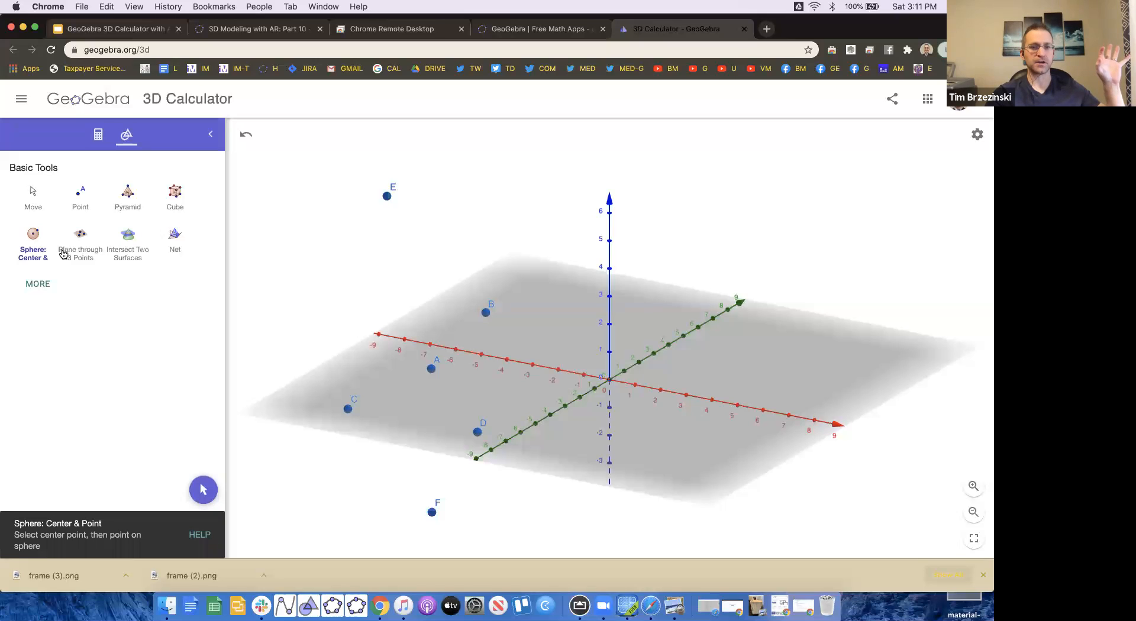
pyautogui.click(405, 368)
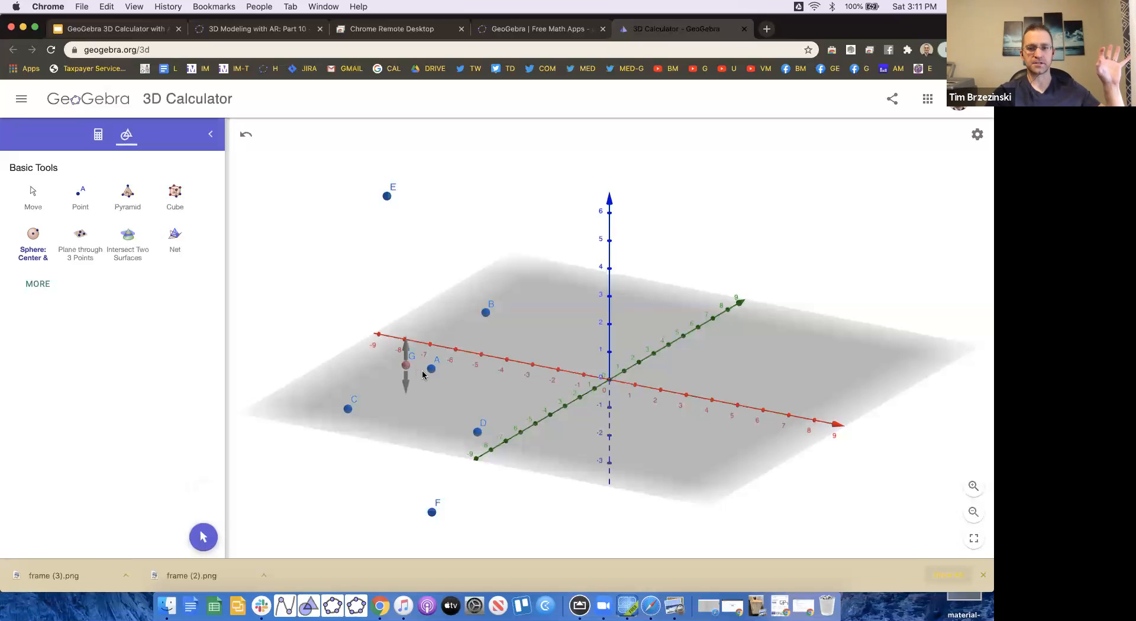
pyautogui.click(450, 391)
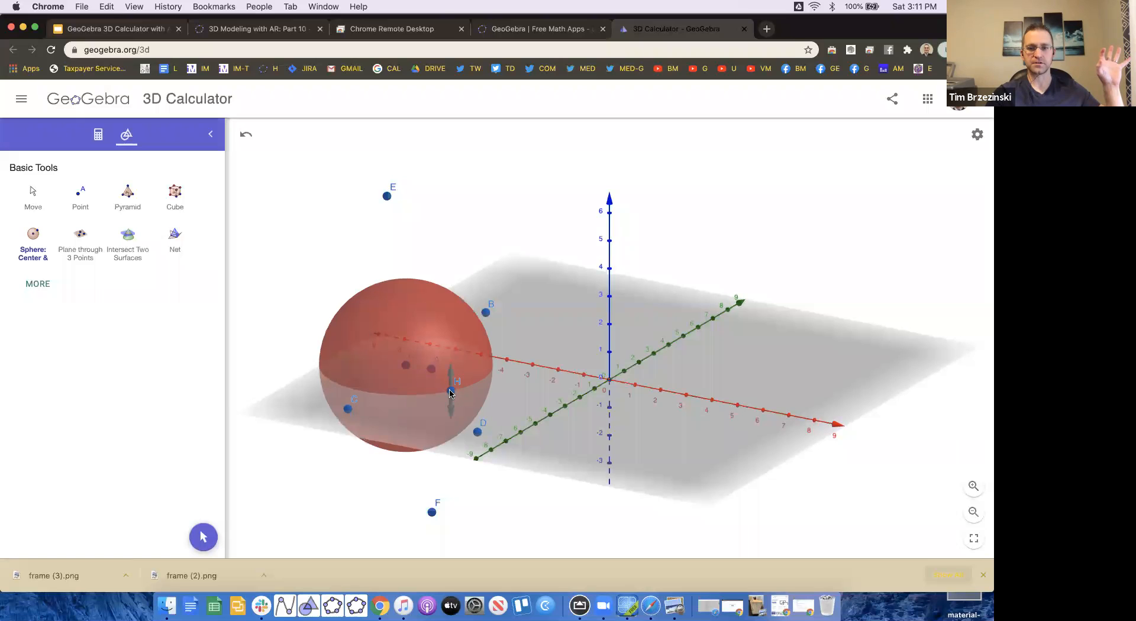
pyautogui.click(487, 280)
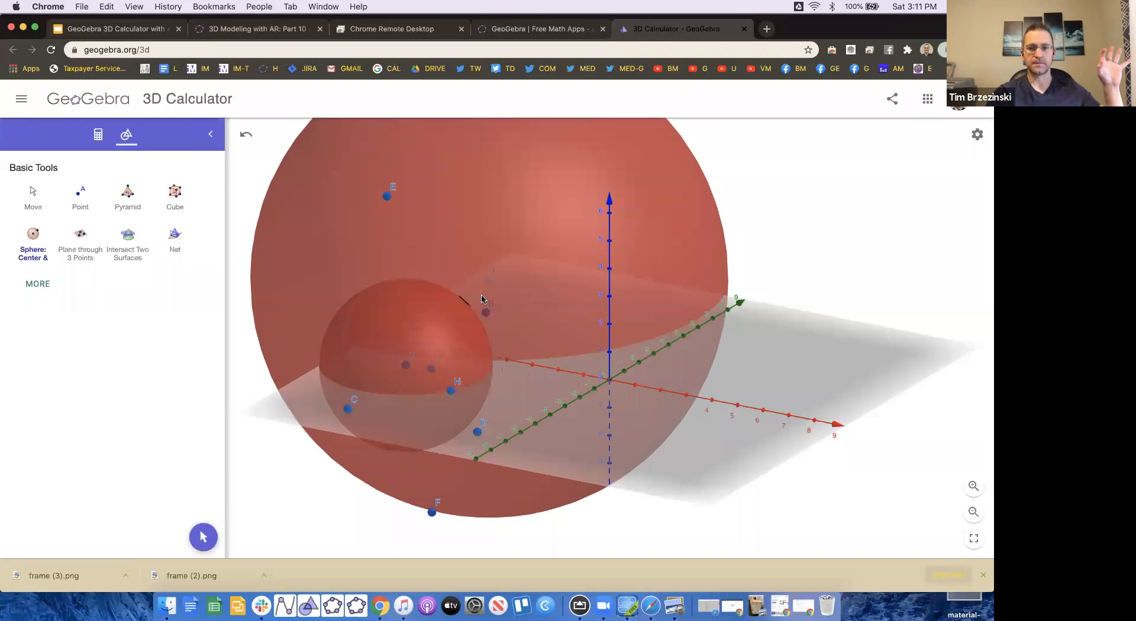
pyautogui.click(478, 296)
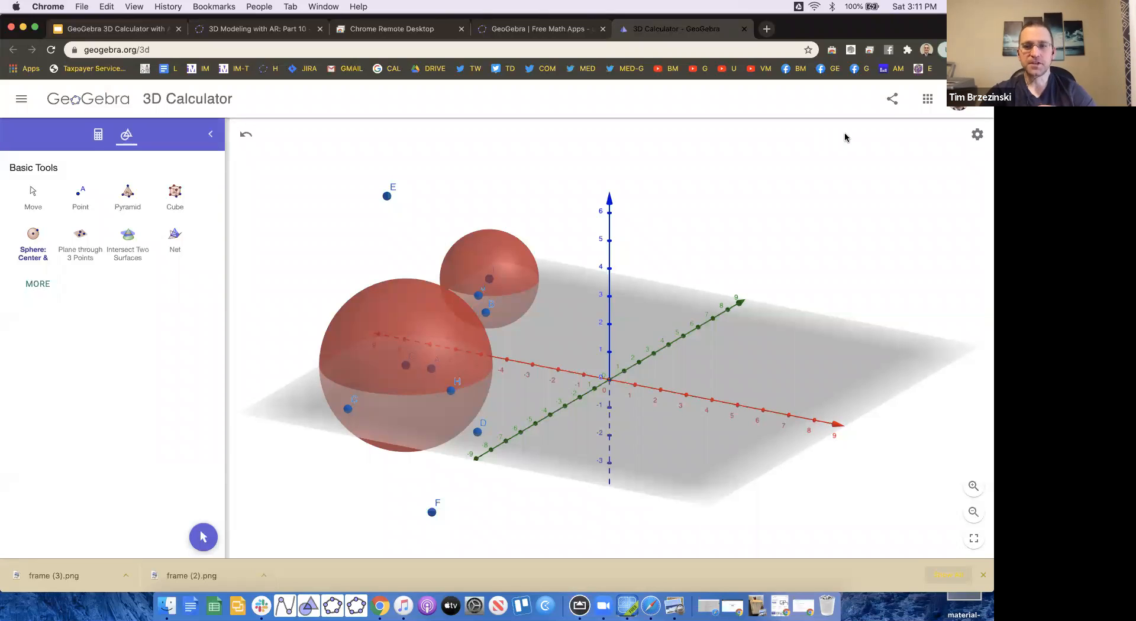
# - Construct a cube on the gray plane from two base points, beyond the positive half of the red axis
pyautogui.click(176, 200)
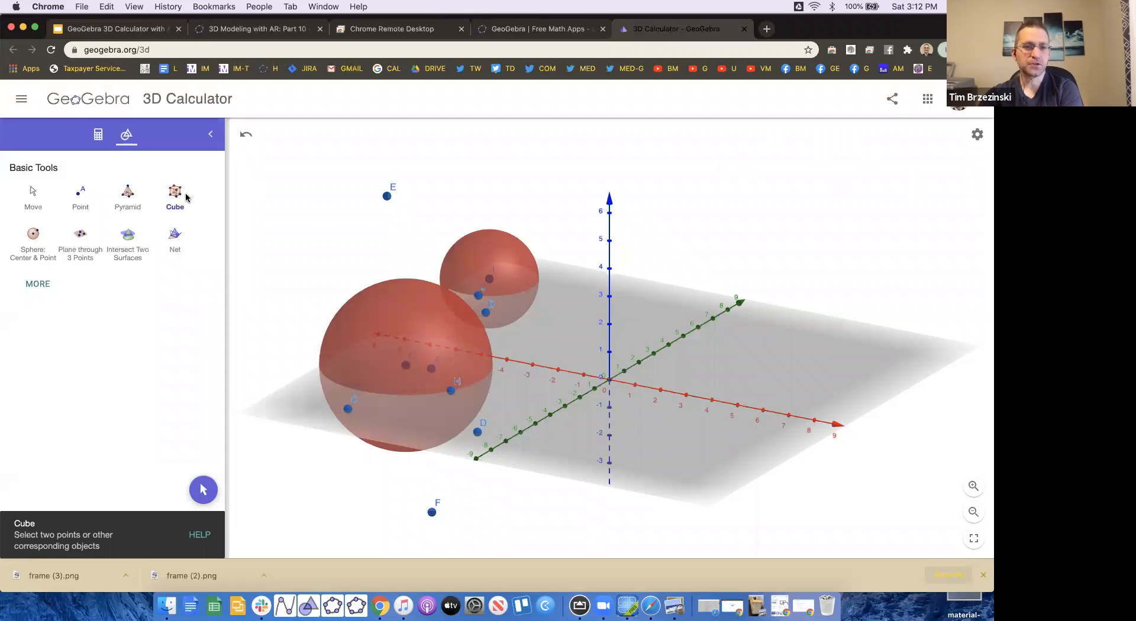
pyautogui.click(669, 371)
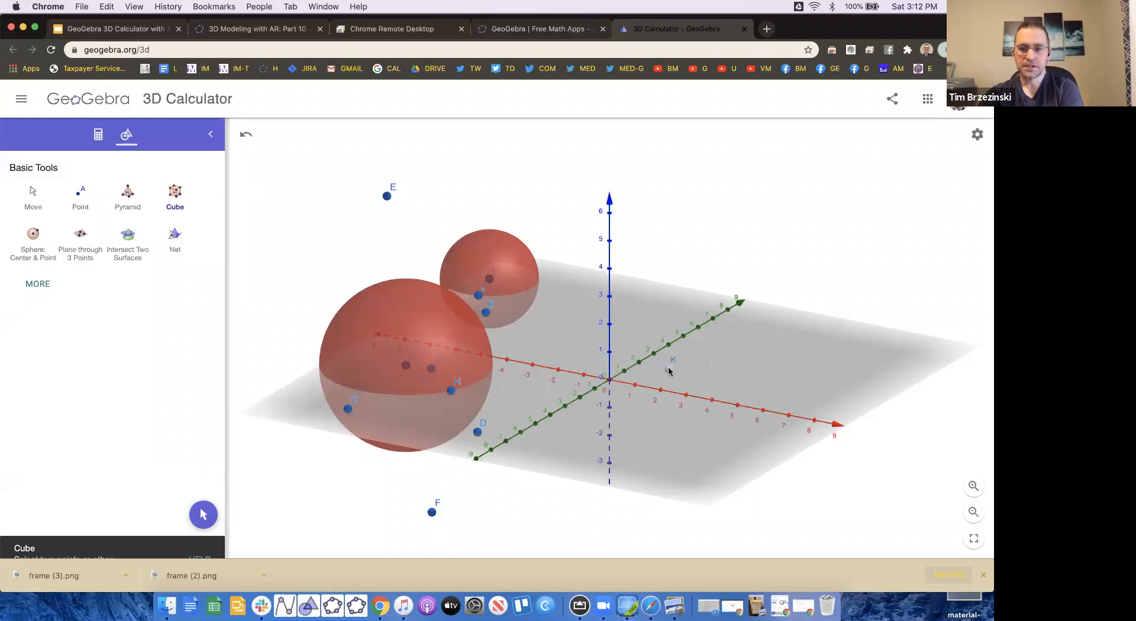
pyautogui.click(723, 384)
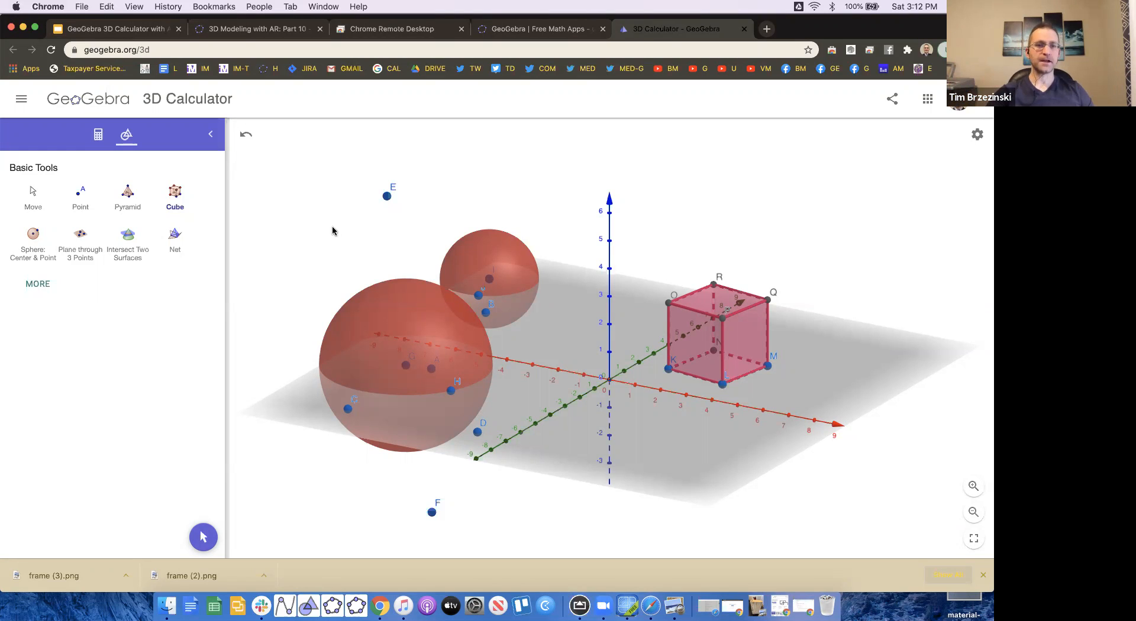
# - Create the net of the cube with the Net tool
pyautogui.keyDown('ctrl'); pyautogui.scroll(5, 177, 247); pyautogui.keyUp('ctrl')
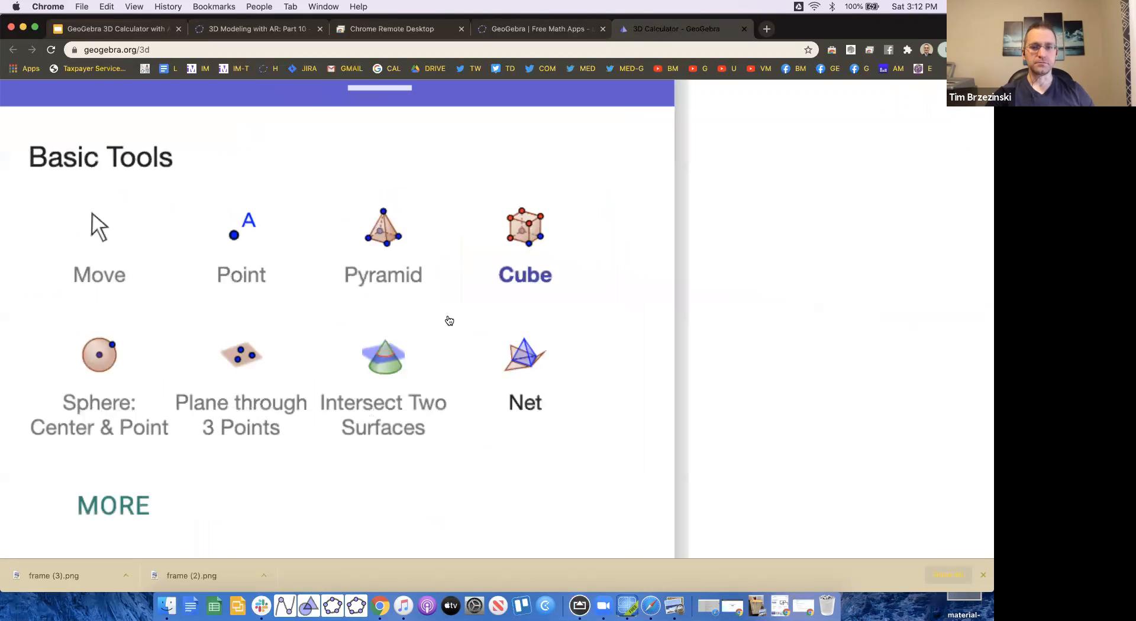
pyautogui.click(526, 378)
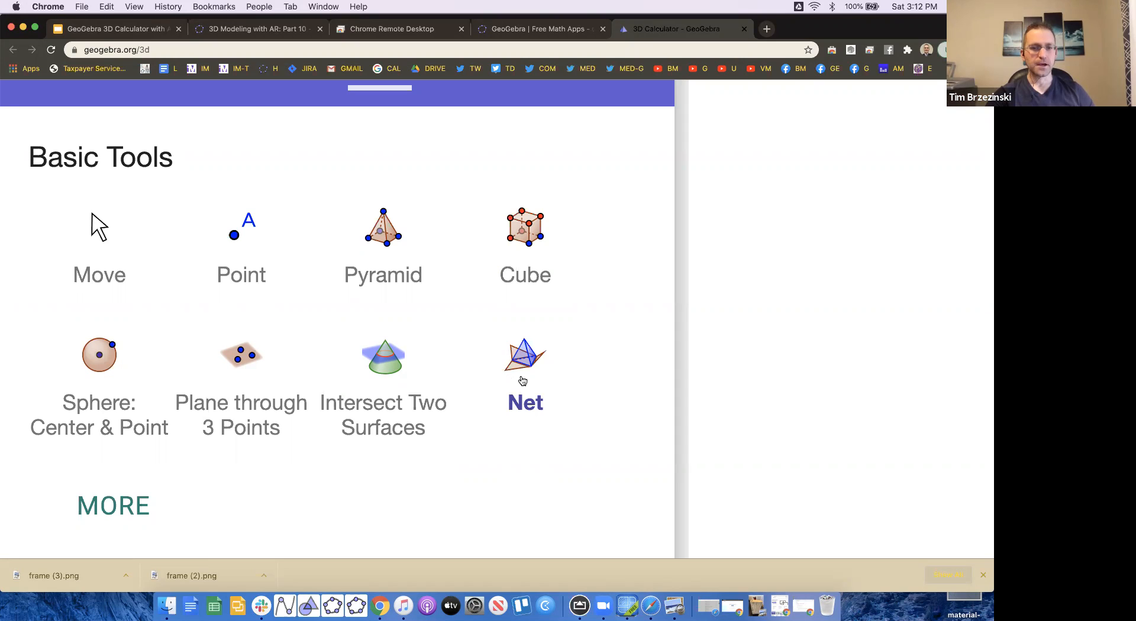
pyautogui.keyDown('ctrl'); pyautogui.scroll(-5, 522, 381); pyautogui.keyUp('ctrl')
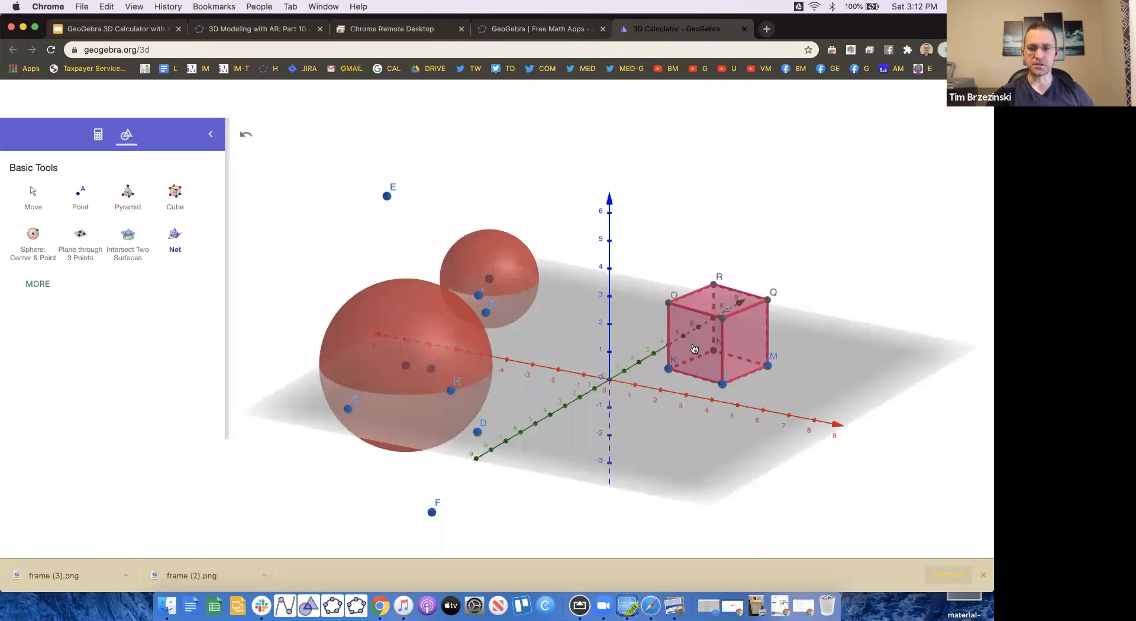
pyautogui.click(695, 347)
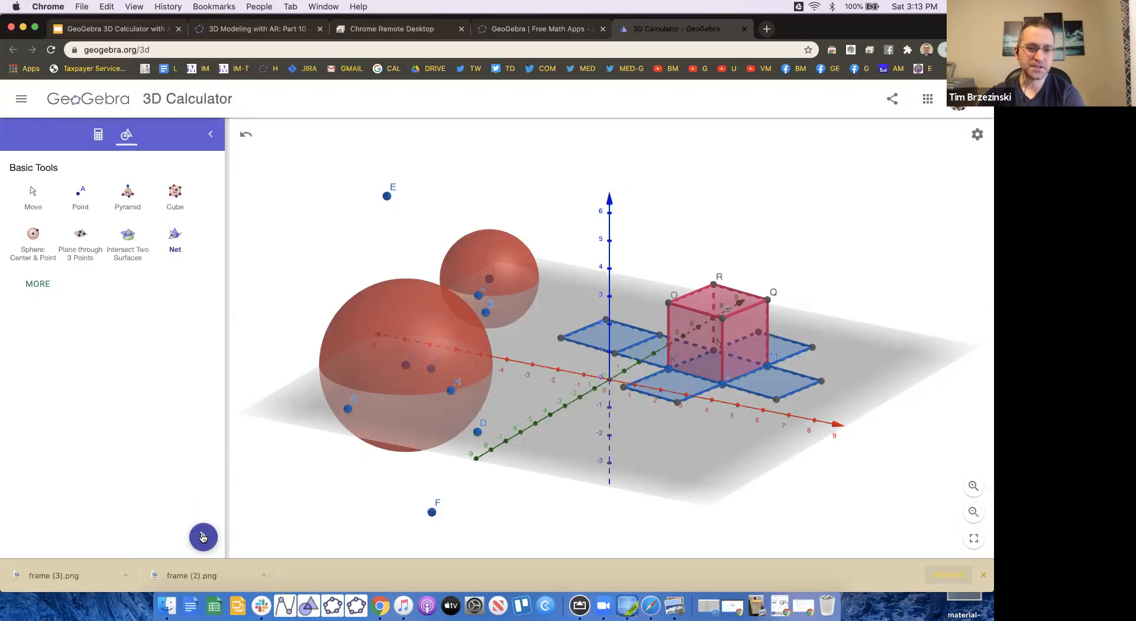
# - Enlarge the large sphere by moving its surface point H upward with the Move tool
pyautogui.keyDown('ctrl'); pyautogui.scroll(5, 203, 537); pyautogui.keyUp('ctrl')
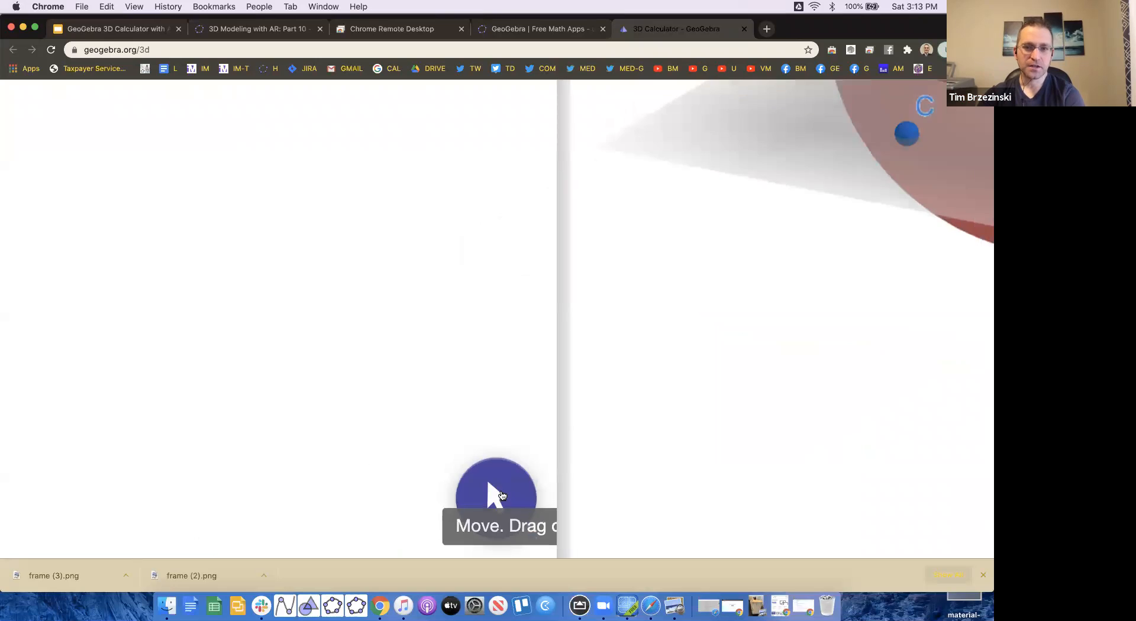
pyautogui.keyDown('ctrl'); pyautogui.scroll(-5, 499, 495); pyautogui.keyUp('ctrl')
pyautogui.keyDown('ctrl'); pyautogui.scroll(5, 178, 244); pyautogui.keyUp('ctrl')
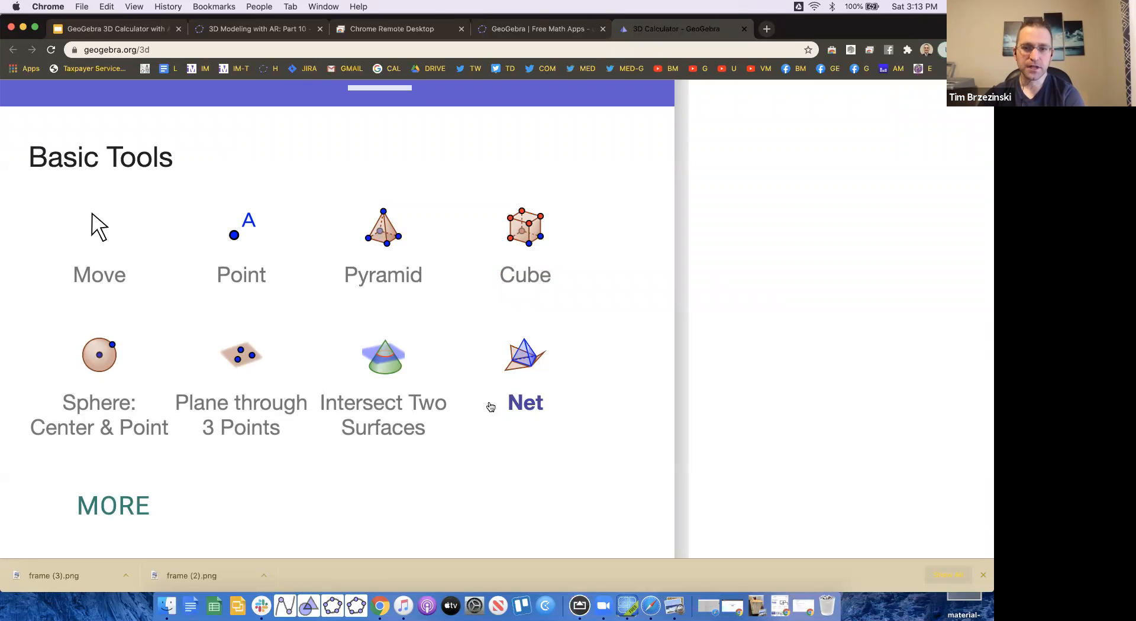
pyautogui.keyDown('ctrl'); pyautogui.scroll(-5, 533, 425); pyautogui.keyUp('ctrl')
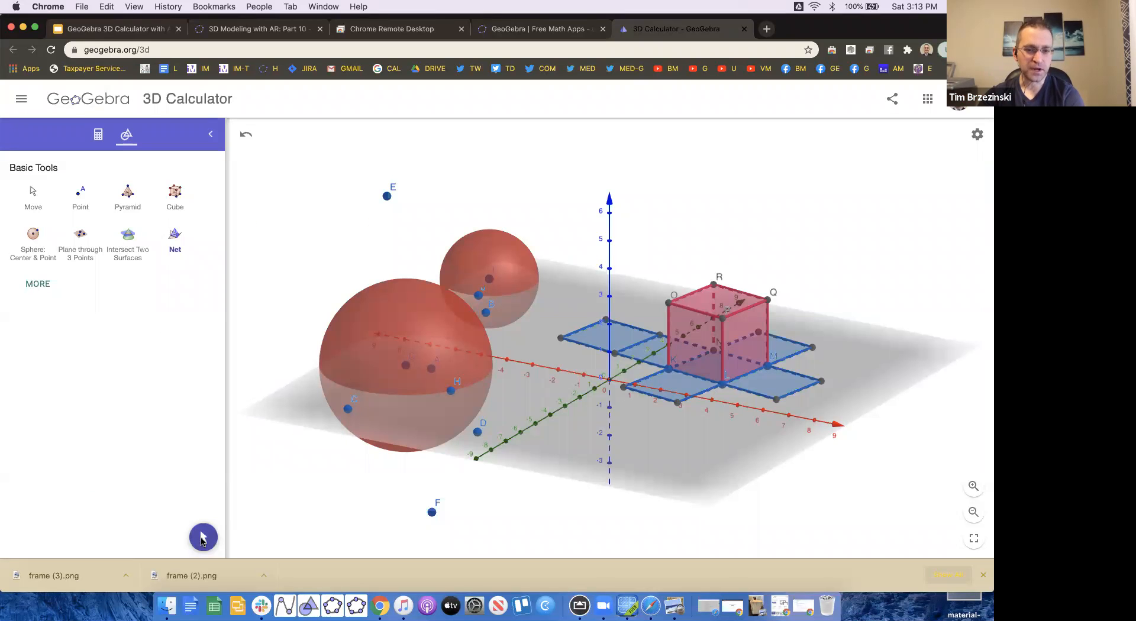
pyautogui.click(212, 540)
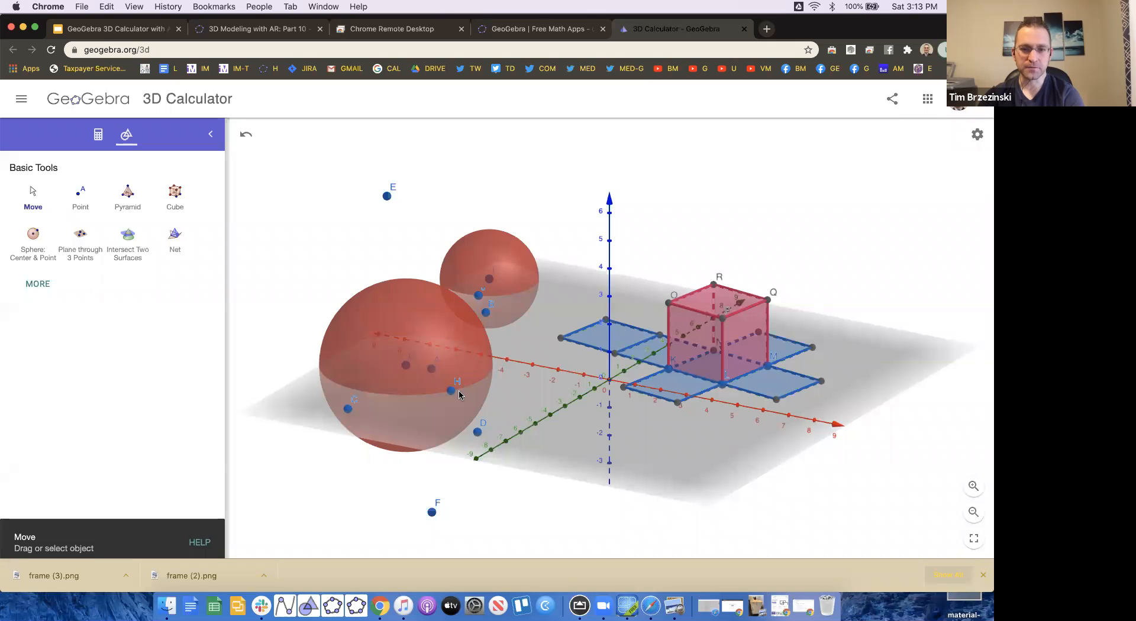
pyautogui.moveTo(454, 395); pyautogui.dragTo(452, 308)
# - Examine the cube and its unfolded net from directly above and from a low side angle
pyautogui.moveTo(678, 405); pyautogui.dragTo(555, 258)
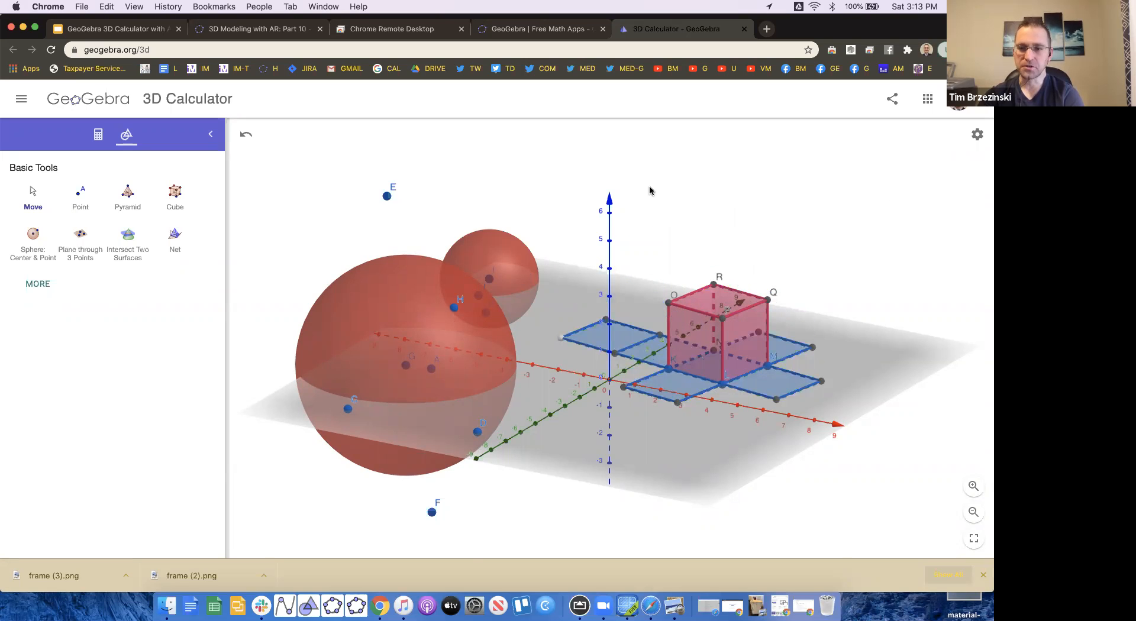
pyautogui.moveTo(655, 208); pyautogui.dragTo(723, 225)
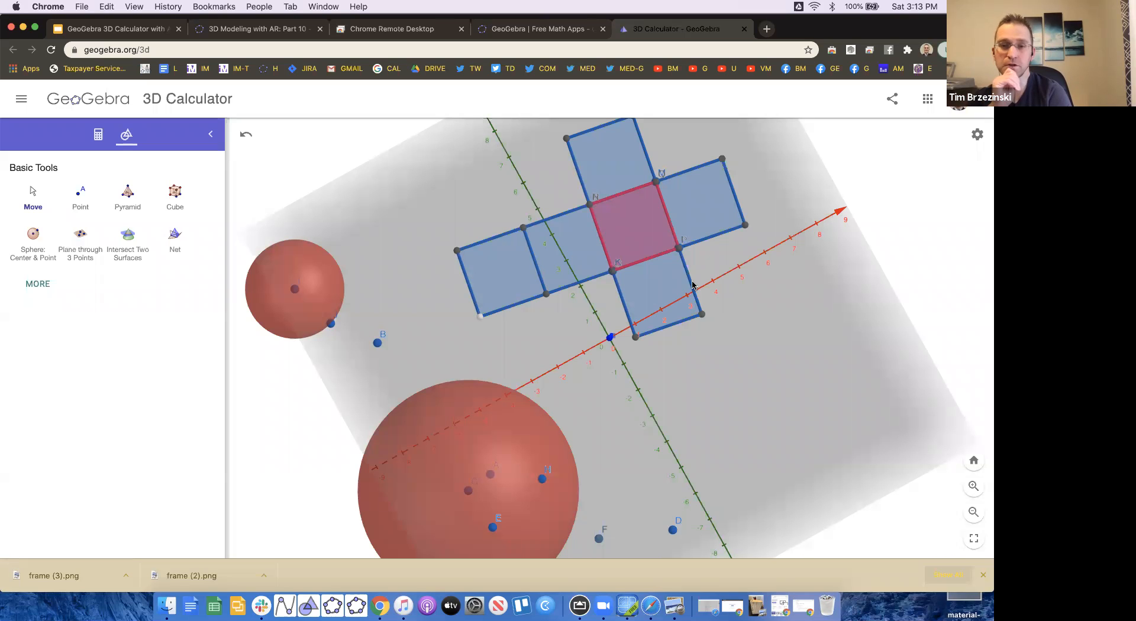
pyautogui.moveTo(698, 408); pyautogui.dragTo(636, 362)
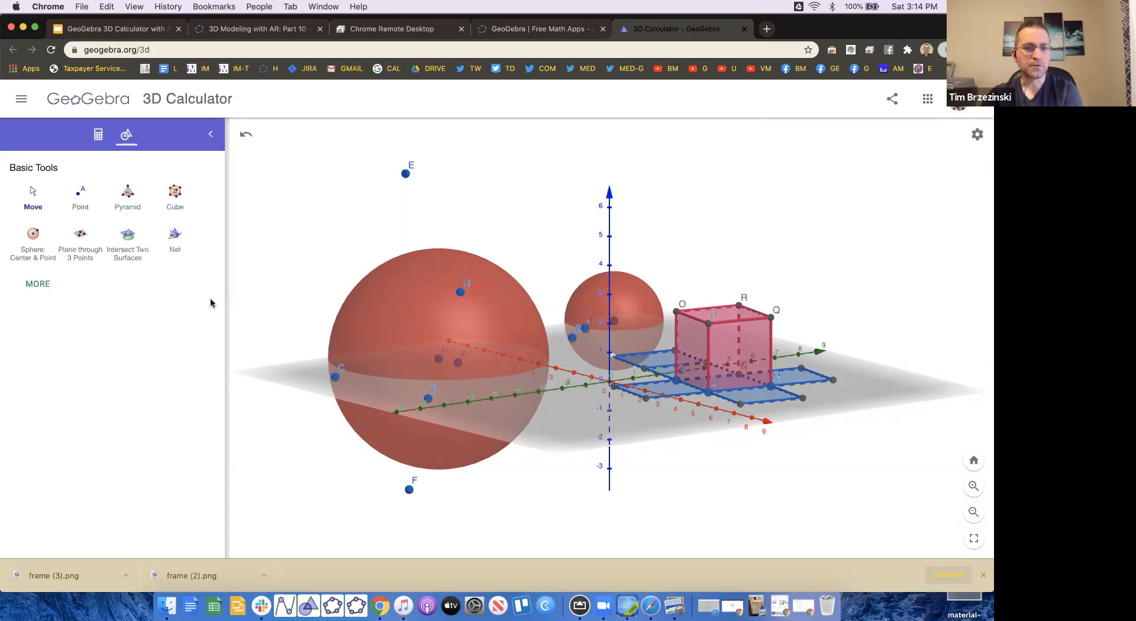
pyautogui.click(131, 247)
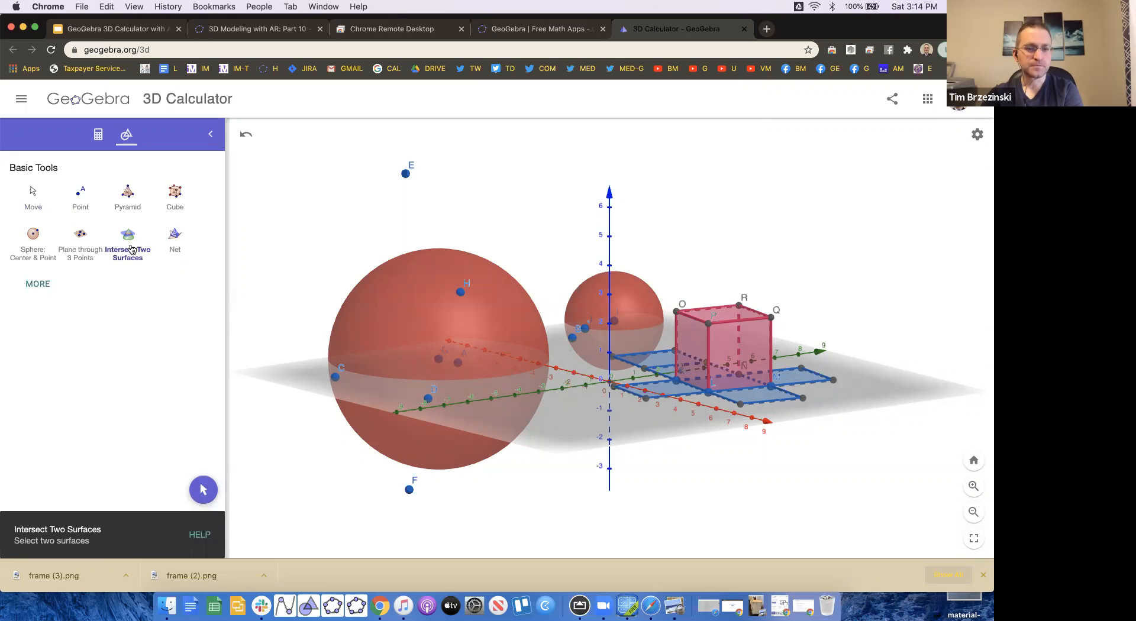
pyautogui.keyDown('ctrl'); pyautogui.scroll(5, 25, 540); pyautogui.keyUp('ctrl')
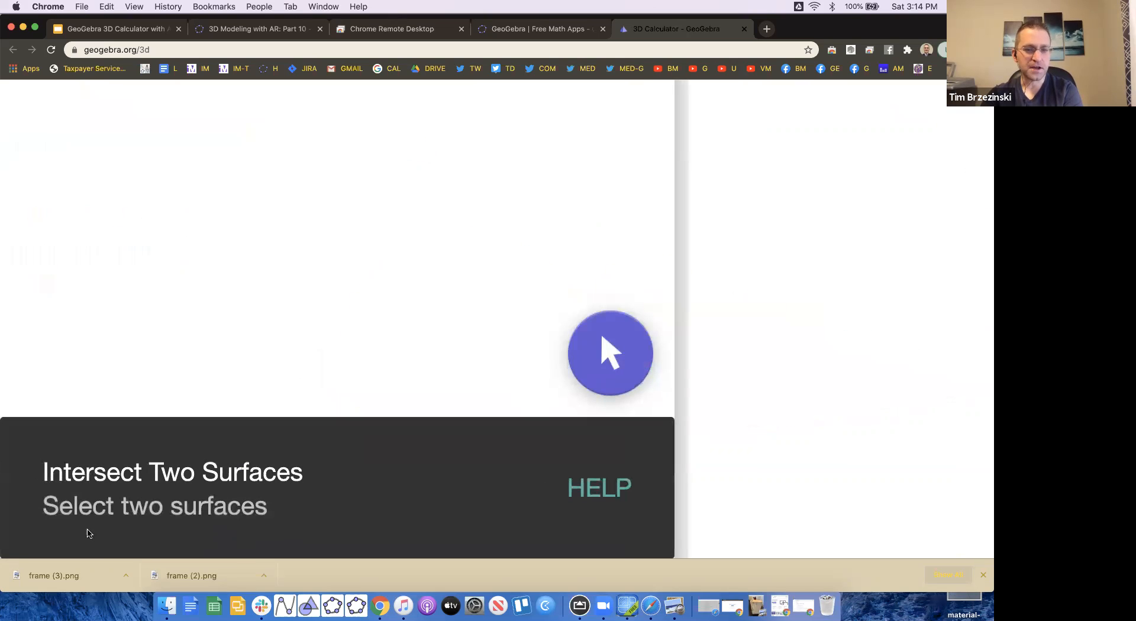
pyautogui.keyDown('ctrl'); pyautogui.scroll(-5, 269, 503); pyautogui.keyUp('ctrl')
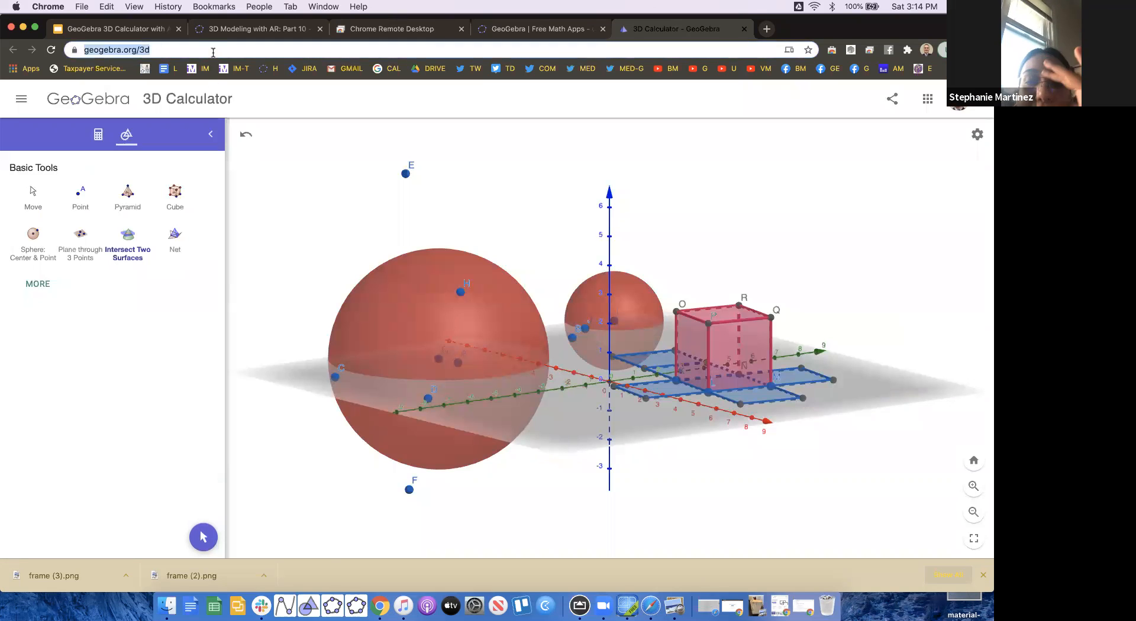
# - Reload the 3D Calculator page without saving to clear the construction, and hide the coordinate axes, keeping the gray plane
pyautogui.press('super+r')
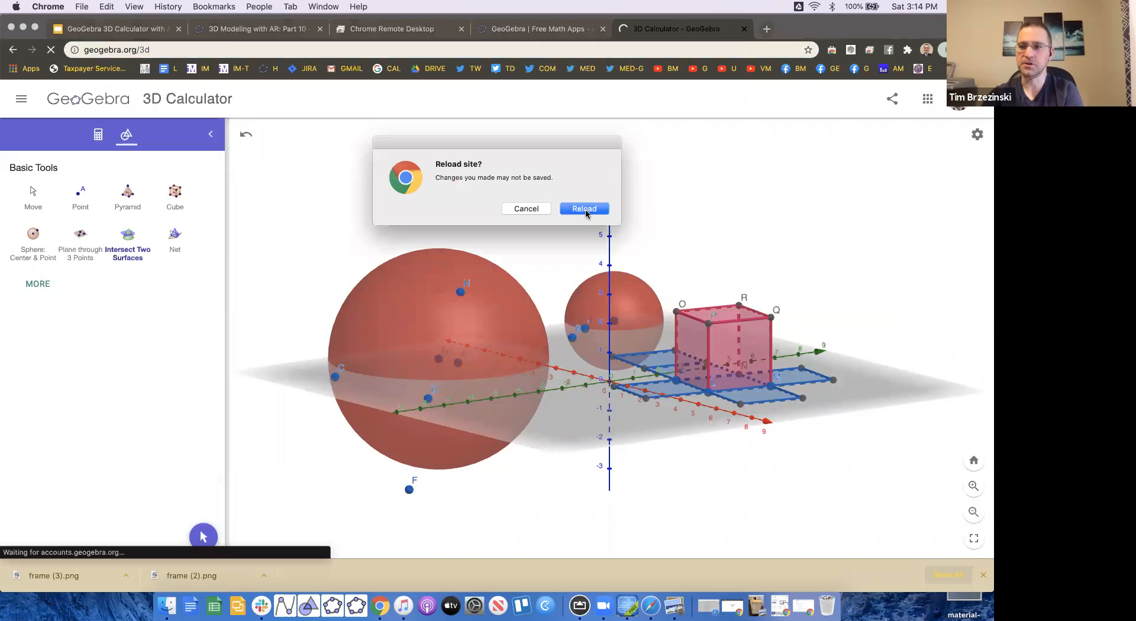
pyautogui.click(584, 209)
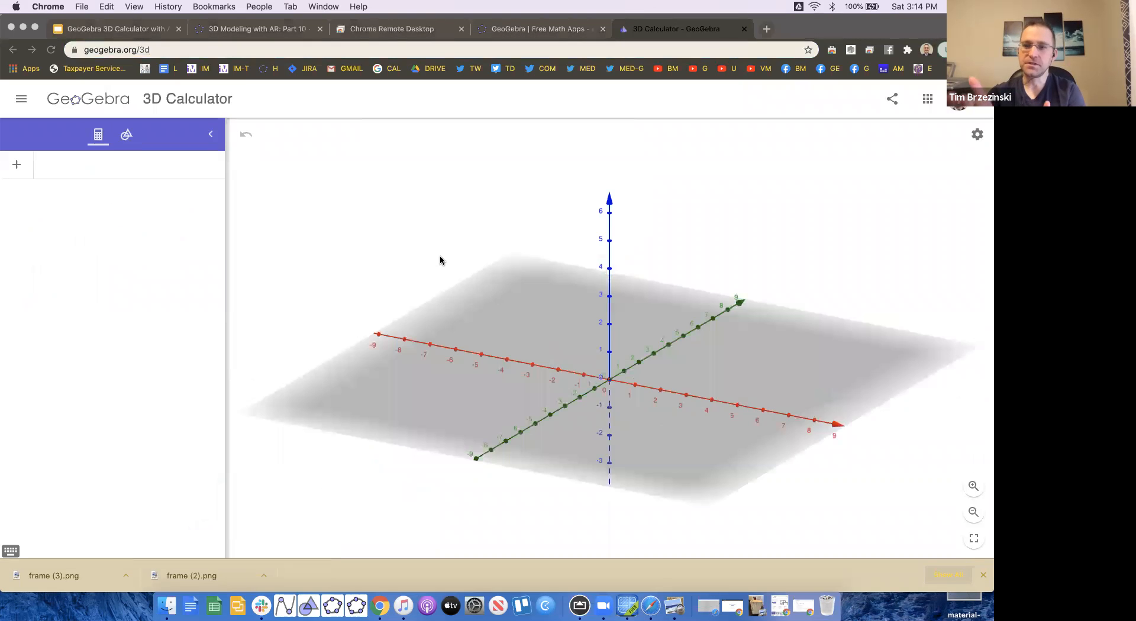
pyautogui.click(444, 362)
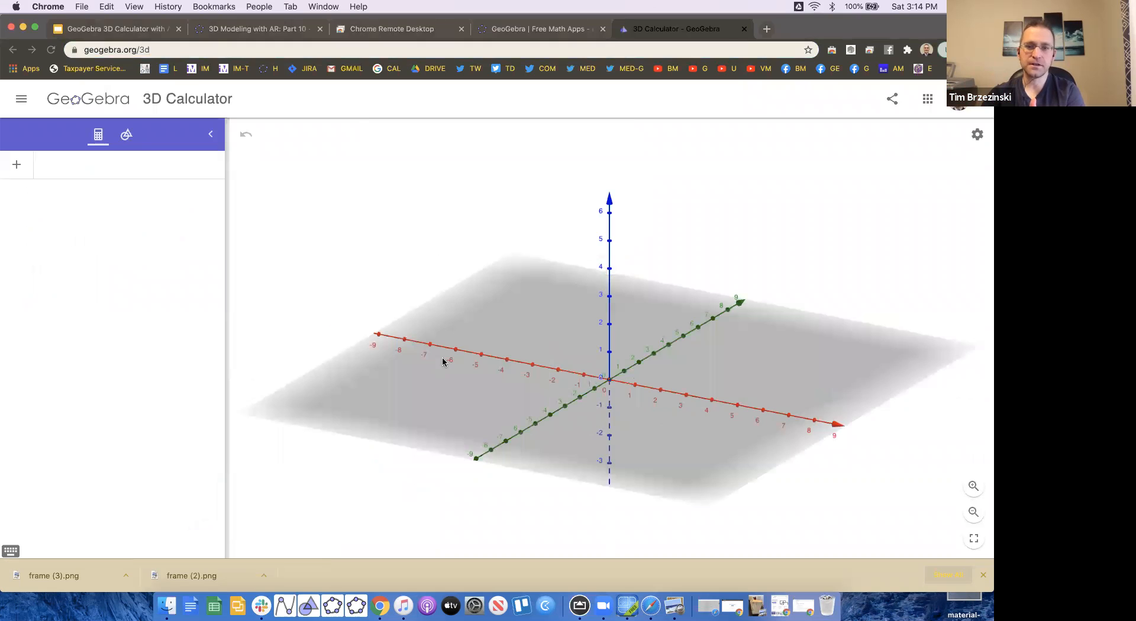
pyautogui.moveTo(463, 333); pyautogui.dragTo(480, 338)
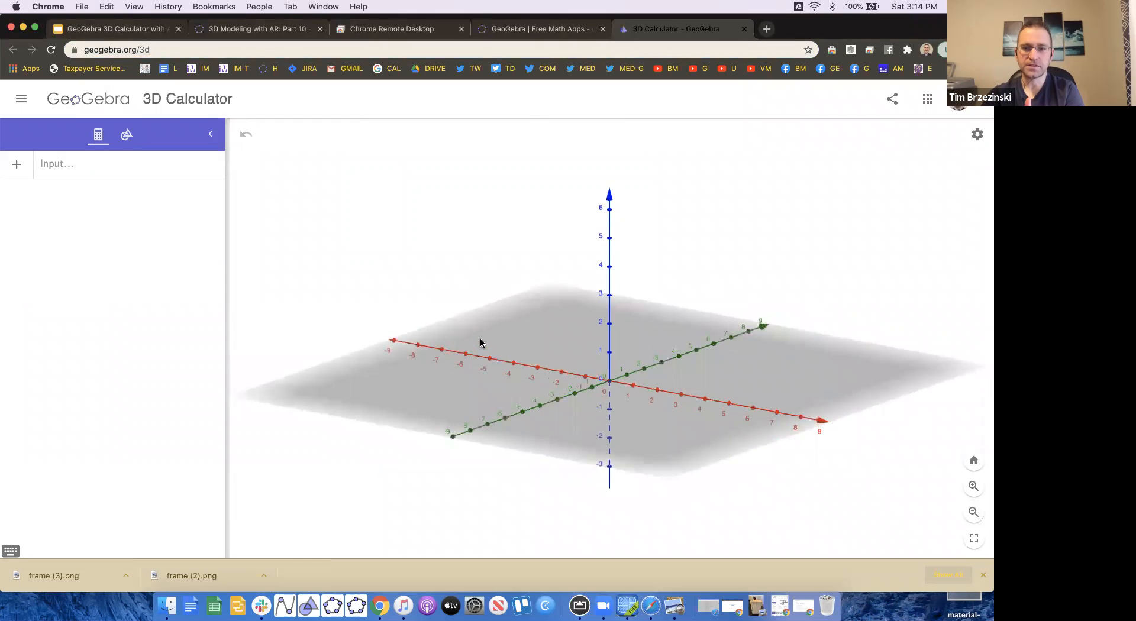
pyautogui.rightClick(532, 326)
pyautogui.click(564, 342)
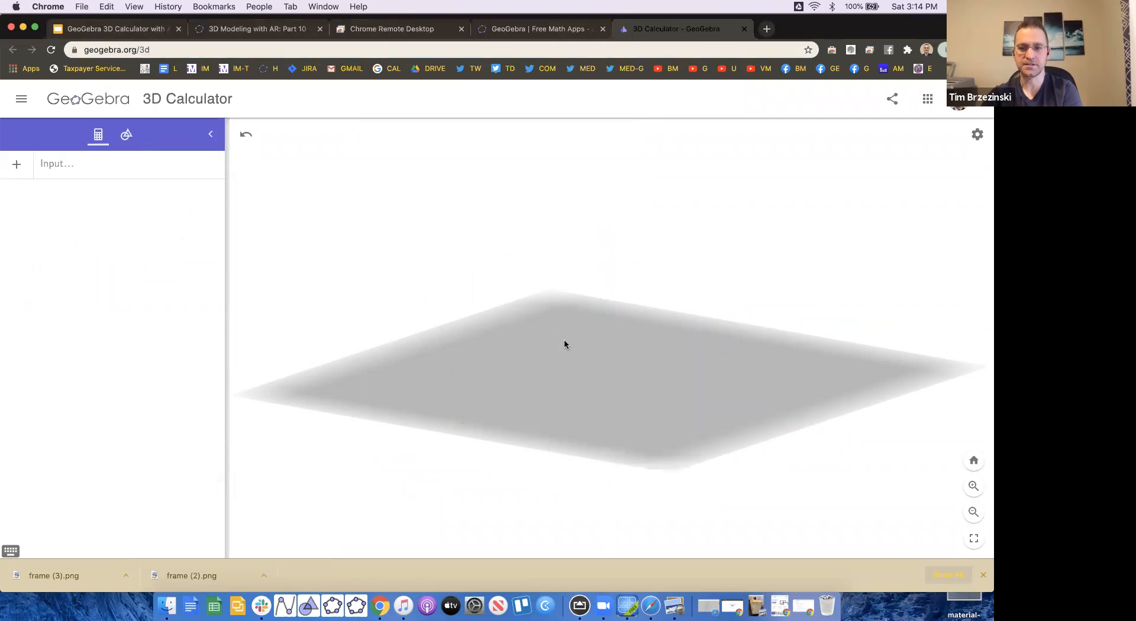
pyautogui.moveTo(515, 357)
pyautogui.mouseDown()
pyautogui.moveTo(508, 353)
pyautogui.moveTo(517, 356)
pyautogui.mouseUp()
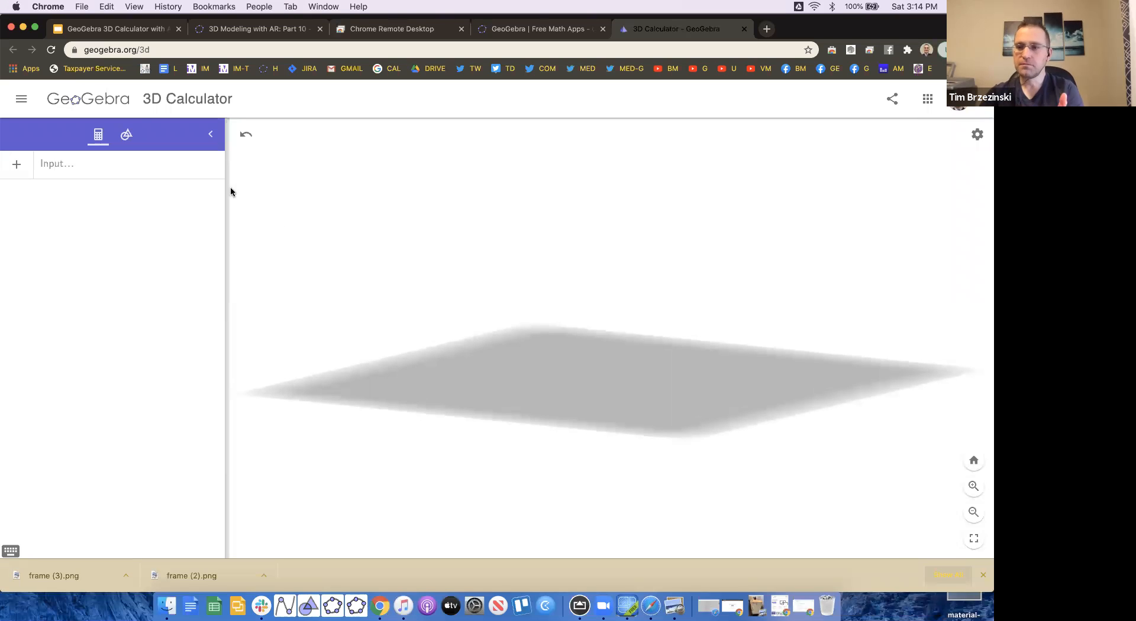
# - Place points A and B on the gray plane and a third point C between them, raised well above the plane
pyautogui.click(129, 136)
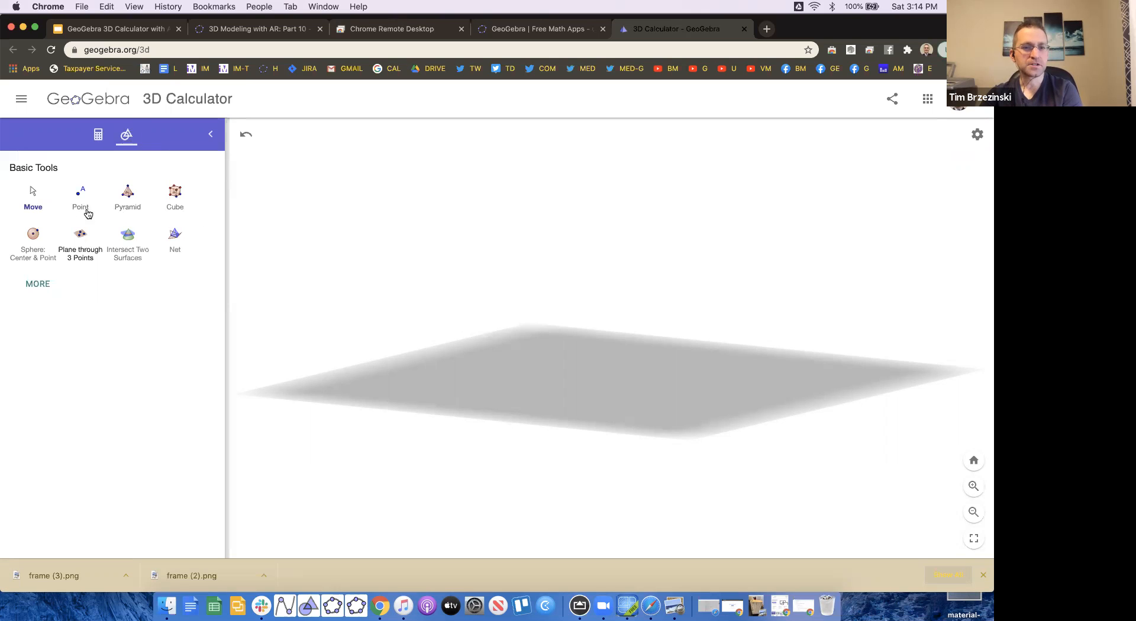
pyautogui.keyDown('ctrl'); pyautogui.scroll(5, 81, 200); pyautogui.keyUp('ctrl')
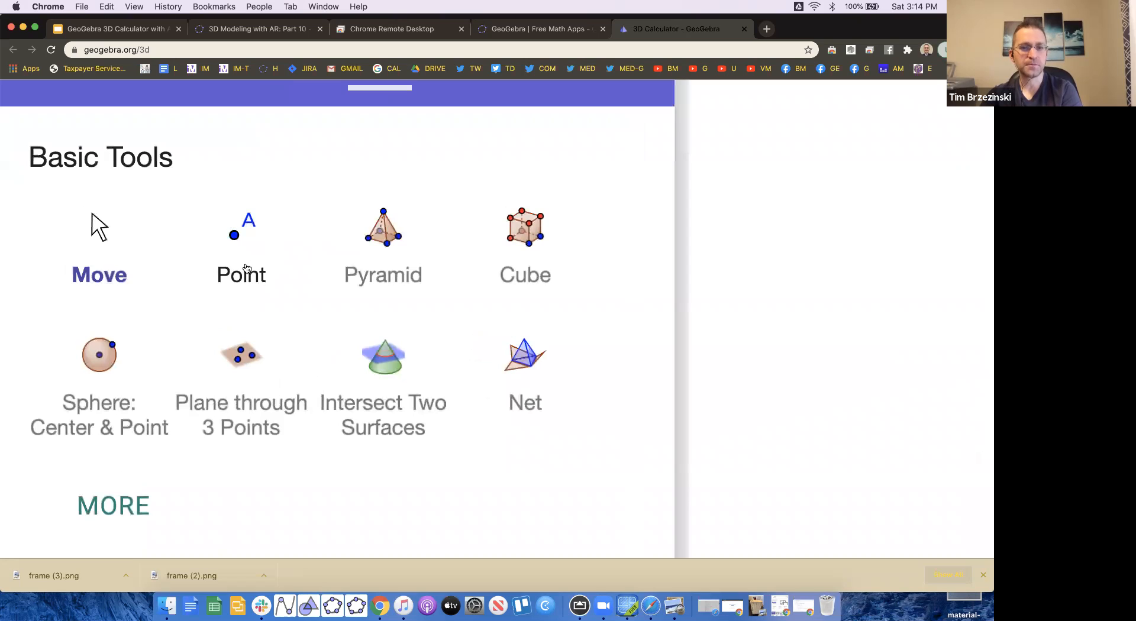
pyautogui.click(85, 201)
pyautogui.keyDown('ctrl'); pyautogui.scroll(-5, 252, 254); pyautogui.keyUp('ctrl')
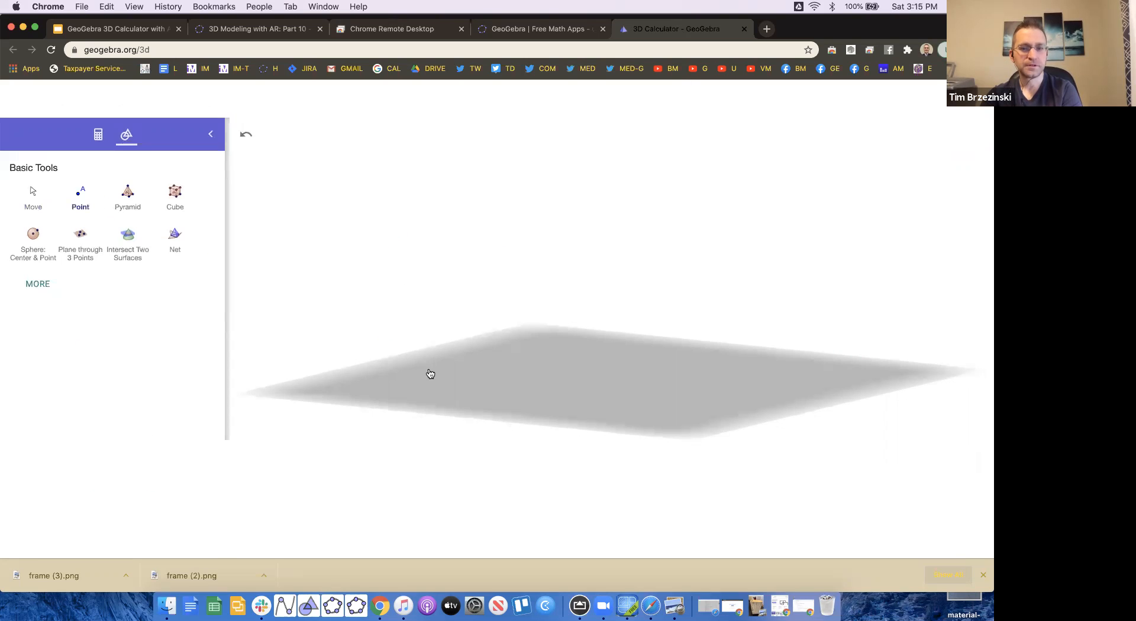
pyautogui.click(470, 388)
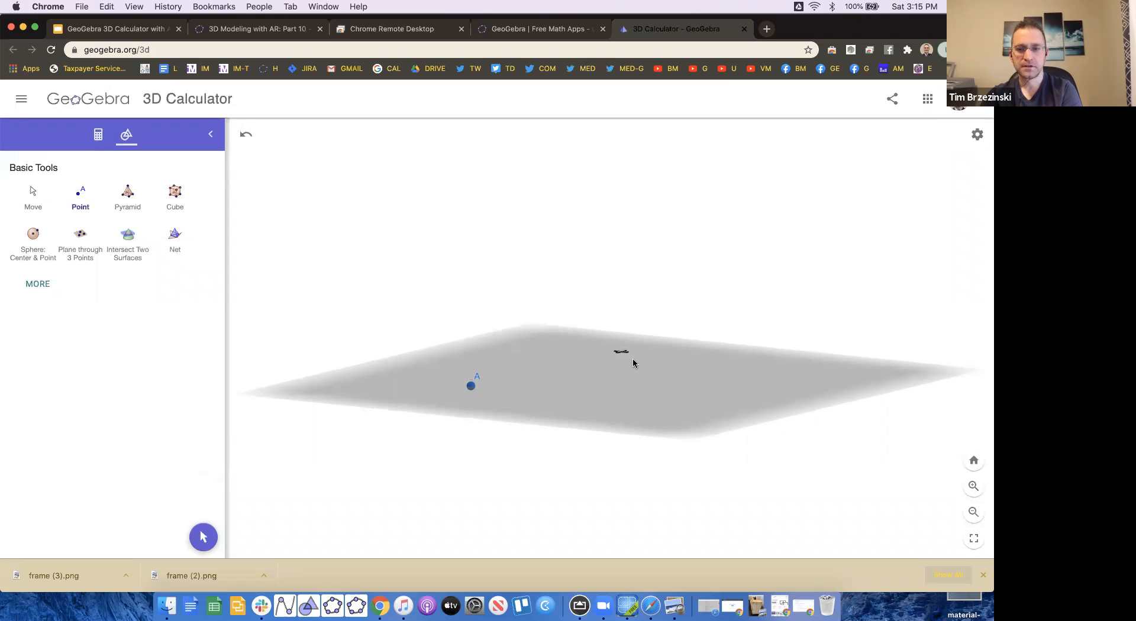
pyautogui.click(686, 365)
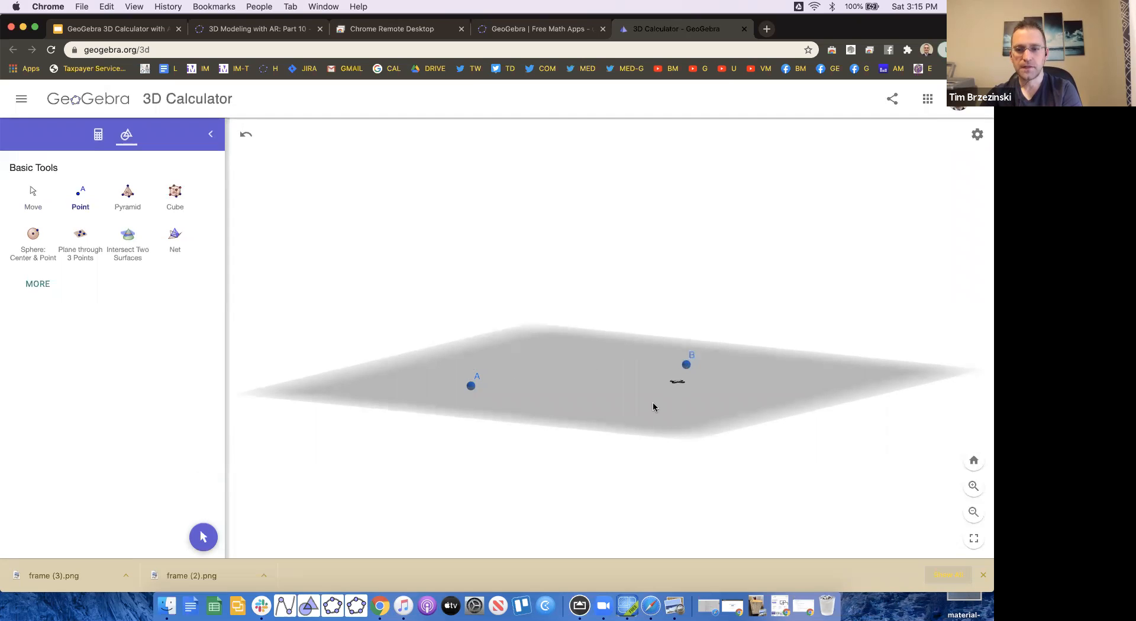
pyautogui.click(585, 397)
pyautogui.moveTo(580, 360); pyautogui.dragTo(568, 275)
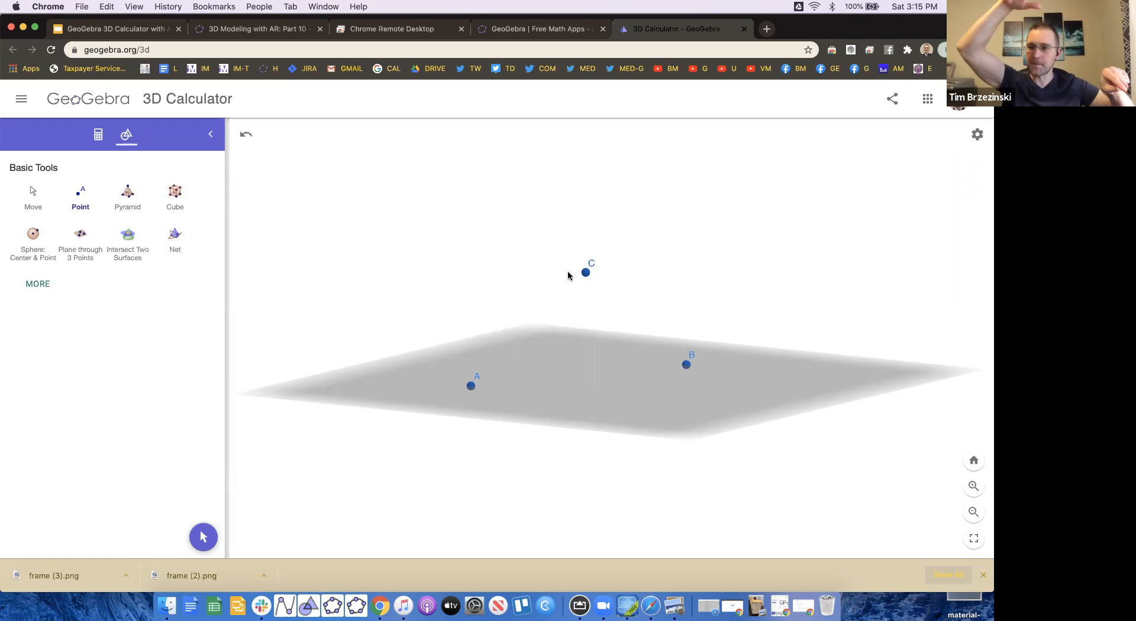
# - Construct a plane through points A, B and C, and view its crossing with the gray plane from another angle
pyautogui.click(81, 255)
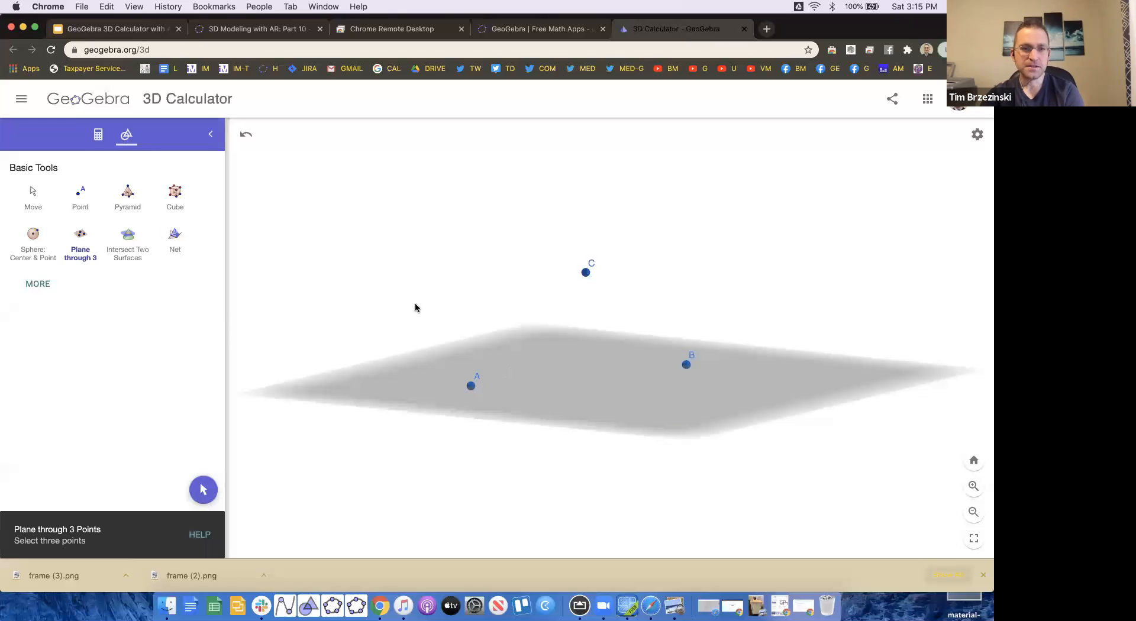
pyautogui.click(76, 248)
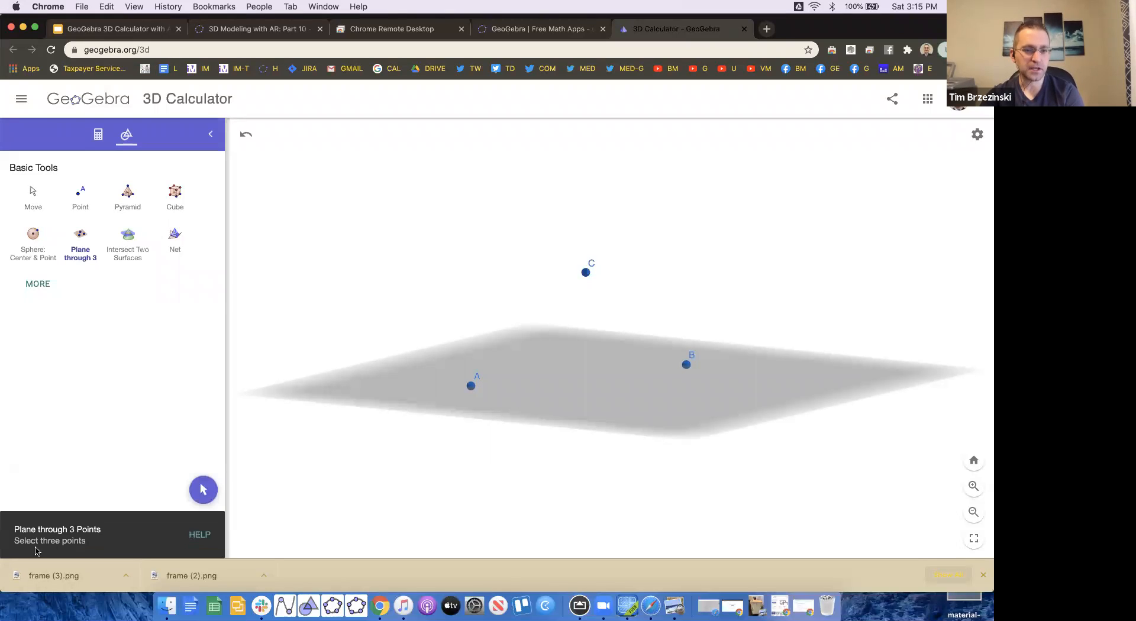
pyautogui.click(472, 386)
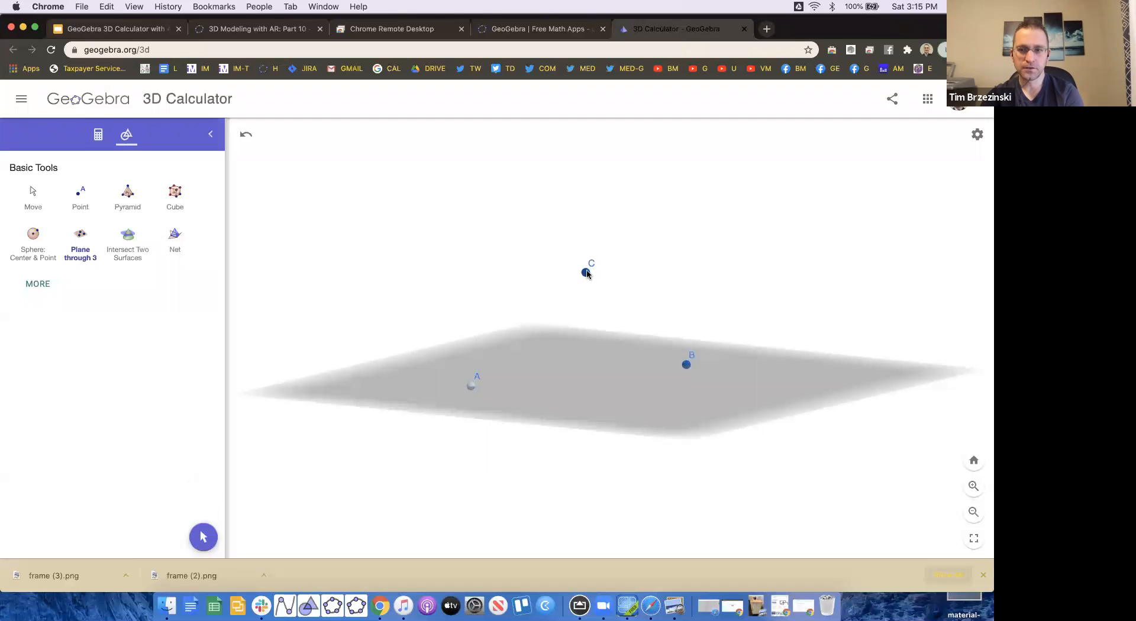
pyautogui.click(686, 366)
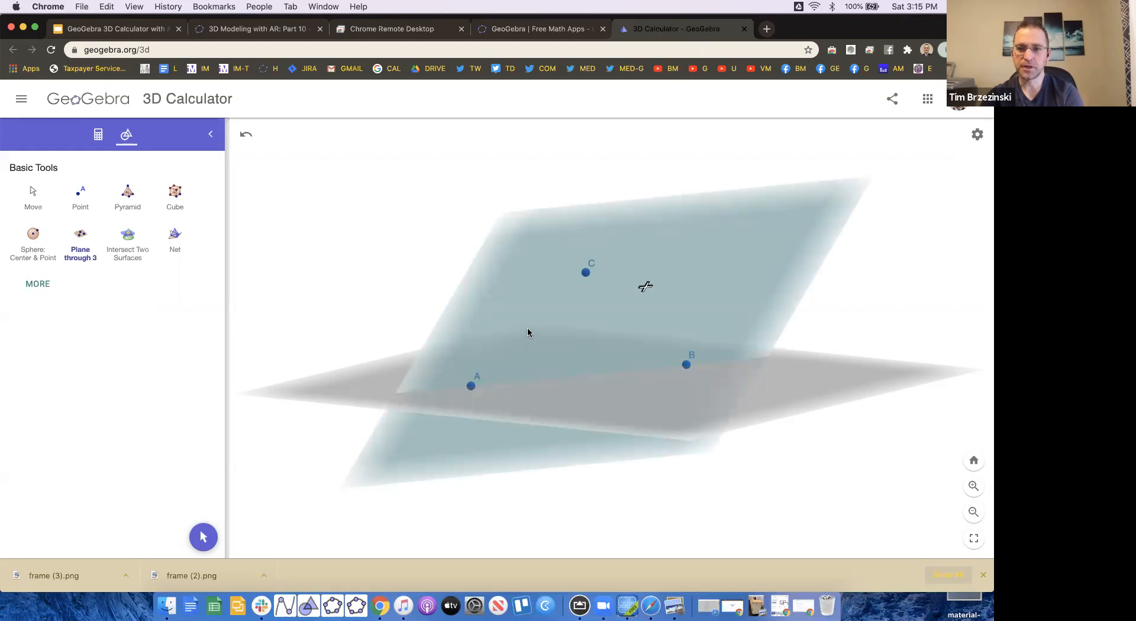
pyautogui.click(203, 537)
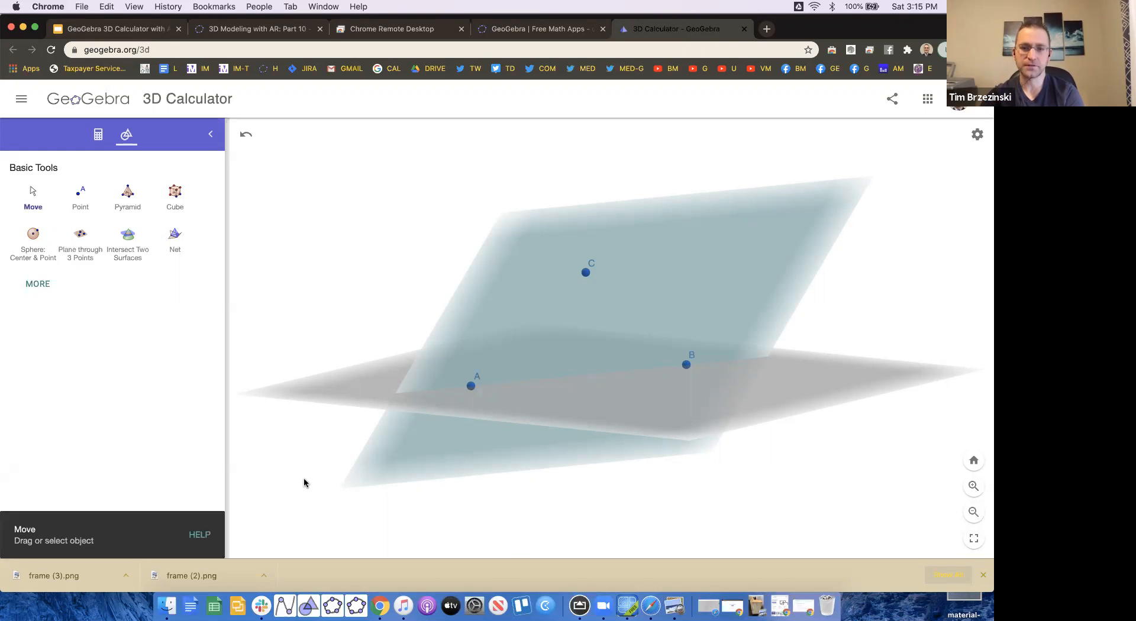
pyautogui.moveTo(327, 469); pyautogui.dragTo(333, 466)
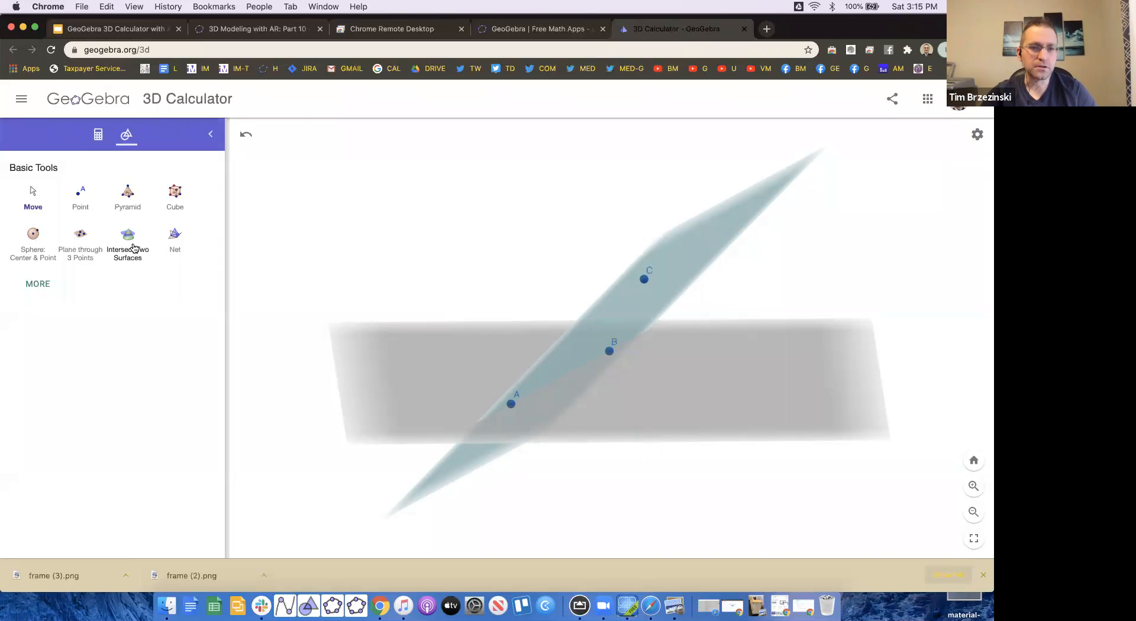
# - Construct the intersection line of the gray plane and the plane through points A, B and C with Intersect Two Surfaces
pyautogui.click(381, 401)
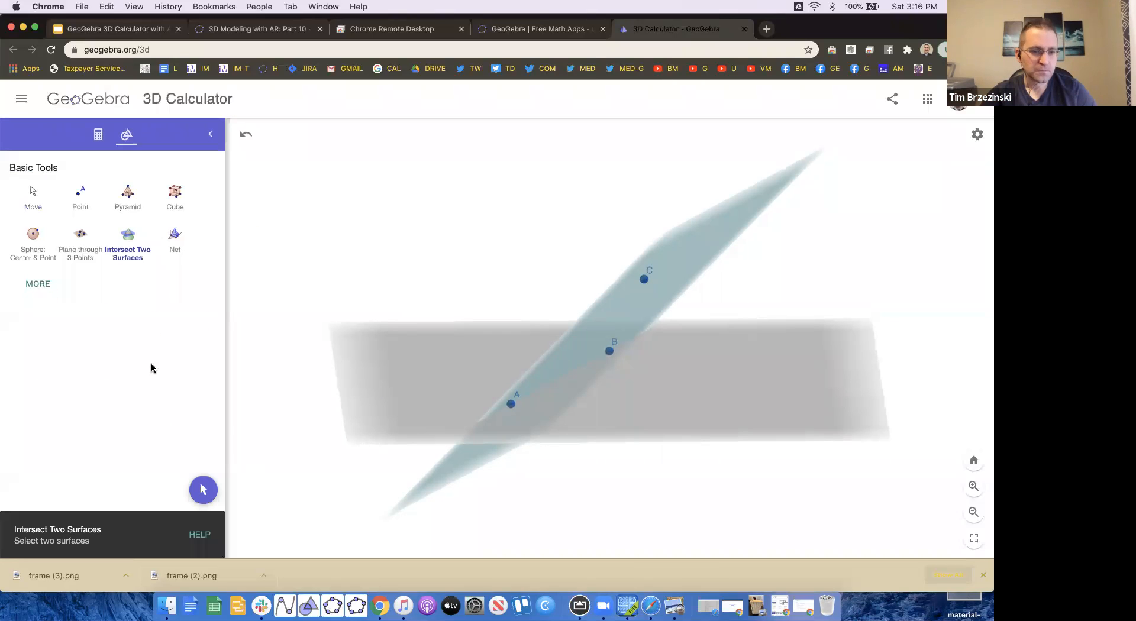
pyautogui.click(439, 365)
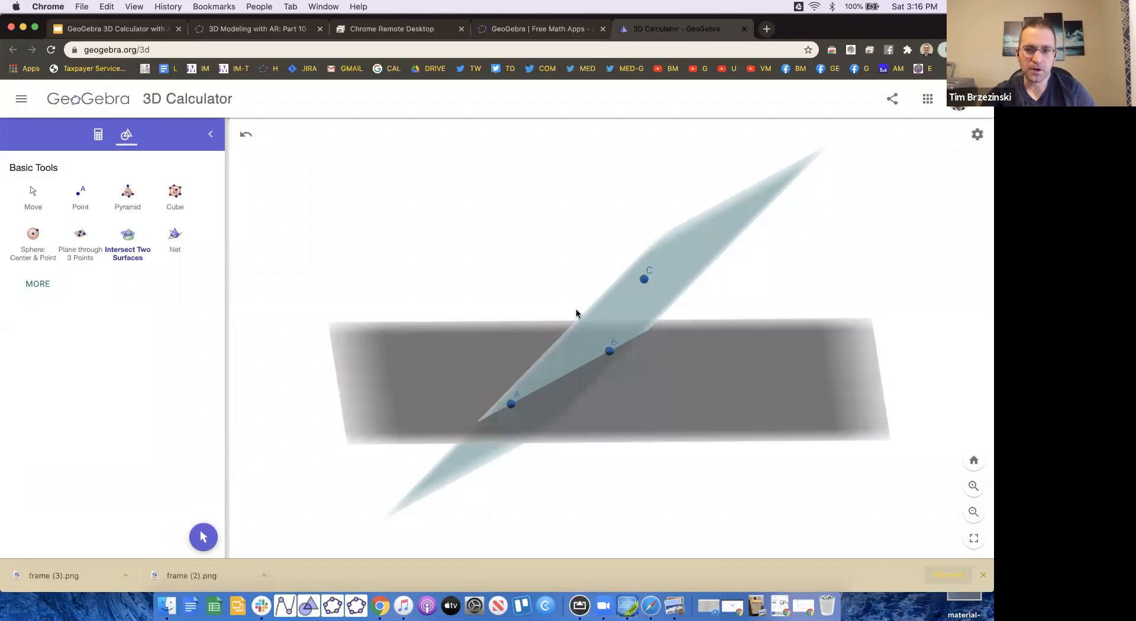
pyautogui.click(645, 301)
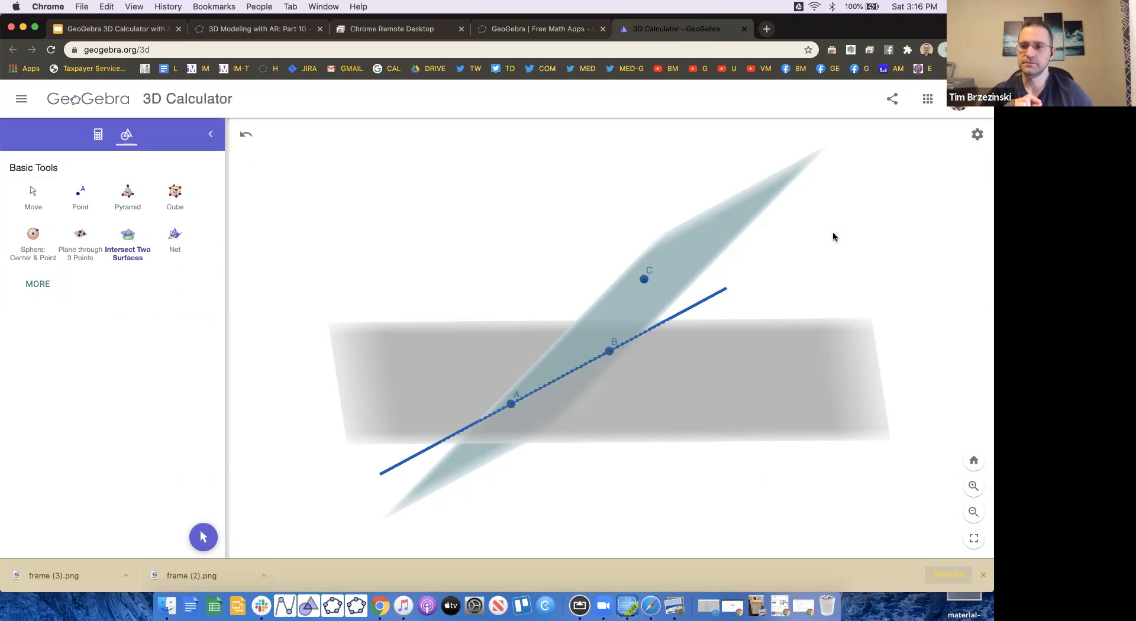
# - Undo the intersection line together with the plane through the three points, and redo them
pyautogui.click(246, 135)
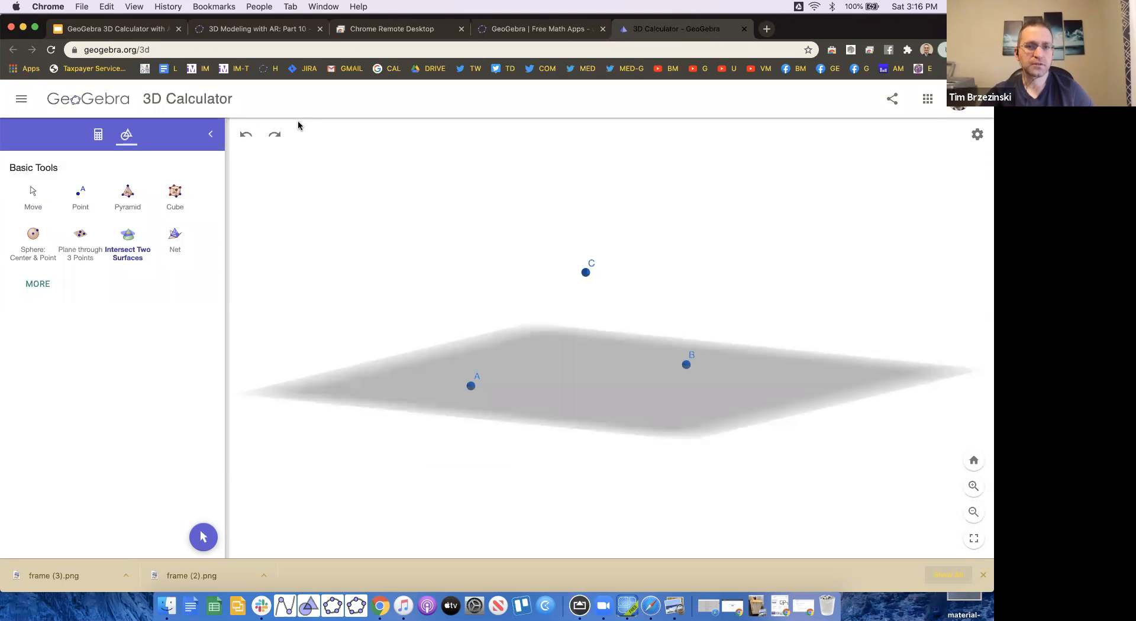
pyautogui.click(274, 134)
pyautogui.click(202, 535)
pyautogui.click(126, 264)
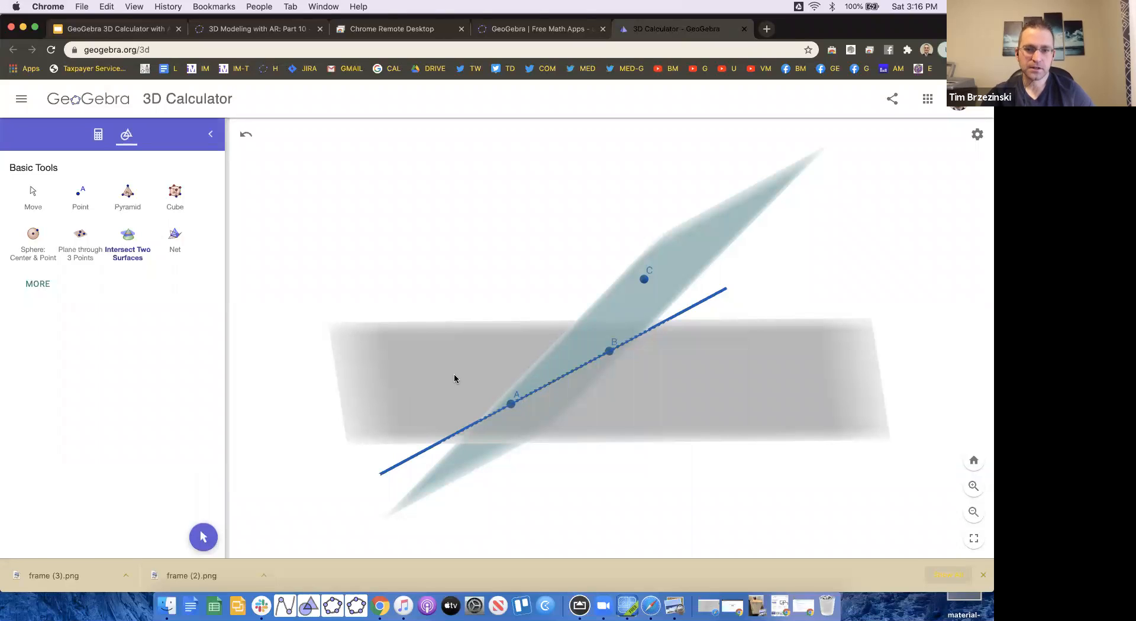
# - Leave the intersection tool and move point C to a different position to tilt the constructed plane
pyautogui.click(202, 537)
pyautogui.moveTo(449, 512); pyautogui.dragTo(440, 510)
pyautogui.click(128, 243)
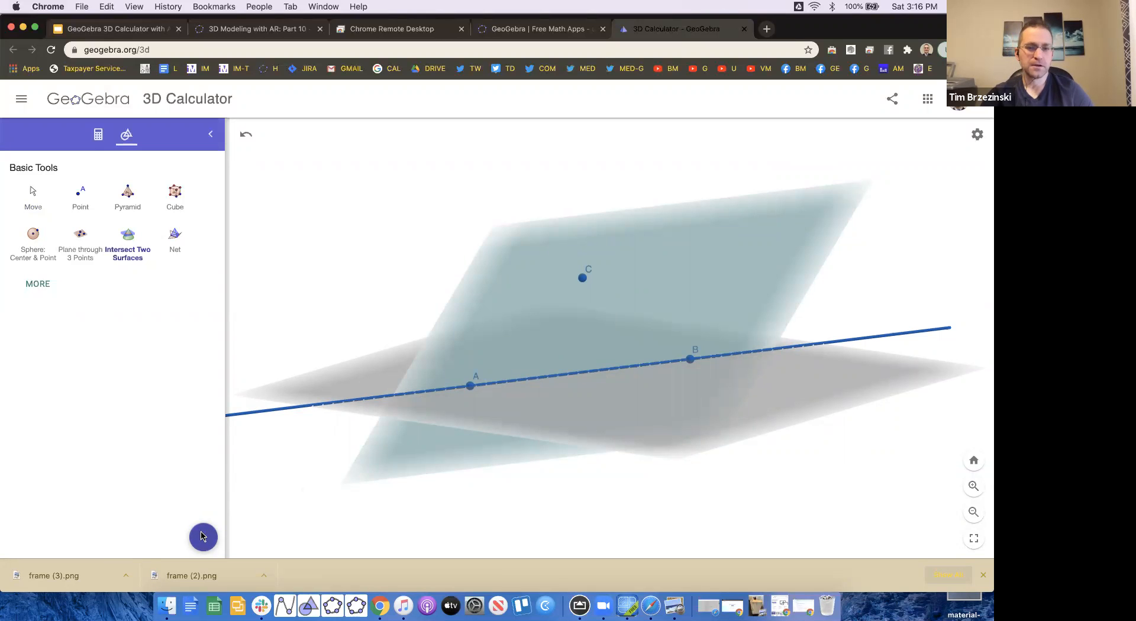
pyautogui.press('Escape')
pyautogui.moveTo(331, 501); pyautogui.dragTo(349, 504)
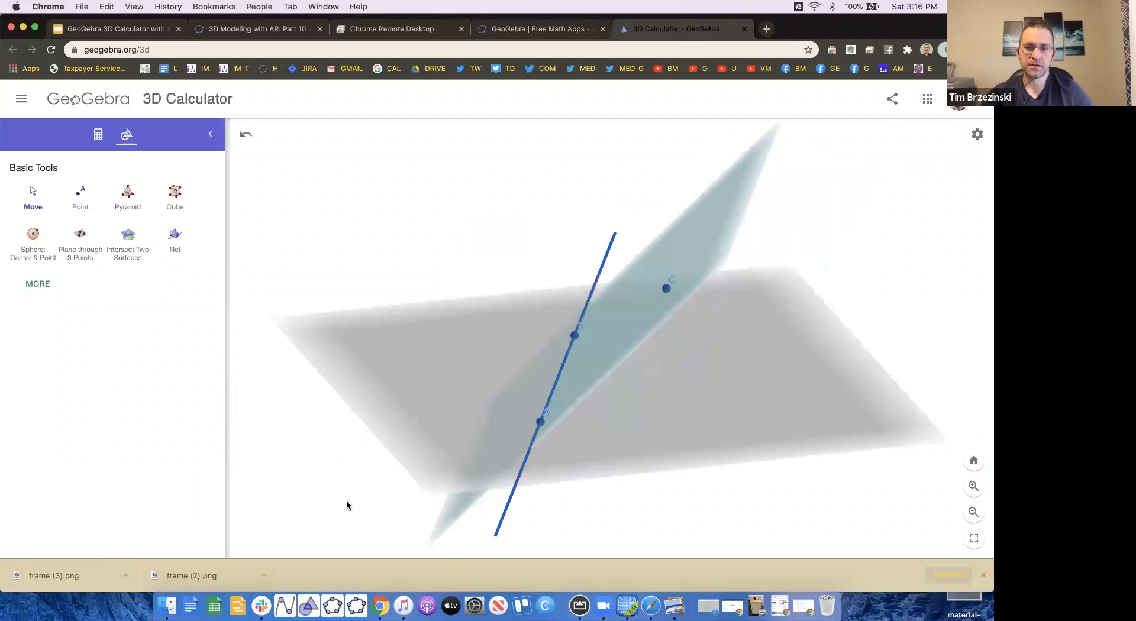
pyautogui.click(667, 289)
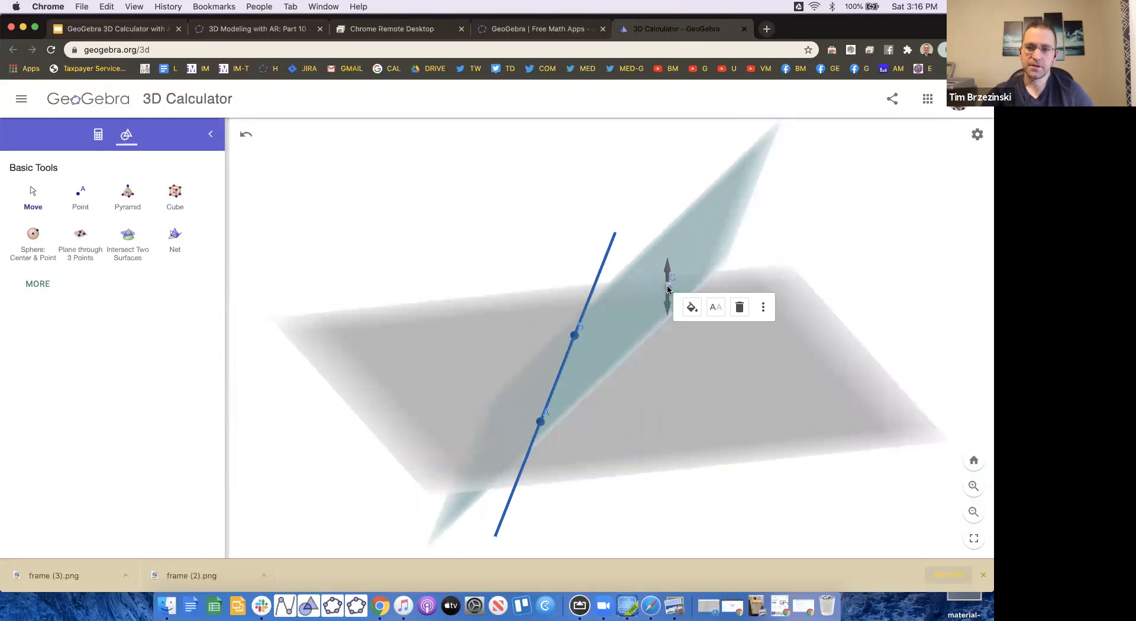
pyautogui.click(666, 289)
pyautogui.click(666, 289)
pyautogui.click(666, 289)
pyautogui.click(667, 289)
pyautogui.moveTo(666, 288); pyautogui.dragTo(660, 345)
# - Move point A off the intersection line and view the two crossing planes from several sides
pyautogui.moveTo(645, 473)
pyautogui.mouseDown()
pyautogui.moveTo(546, 417)
pyautogui.moveTo(521, 337)
pyautogui.moveTo(573, 421)
pyautogui.moveTo(621, 436)
pyautogui.moveTo(657, 478)
pyautogui.mouseUp()
pyautogui.click(536, 418)
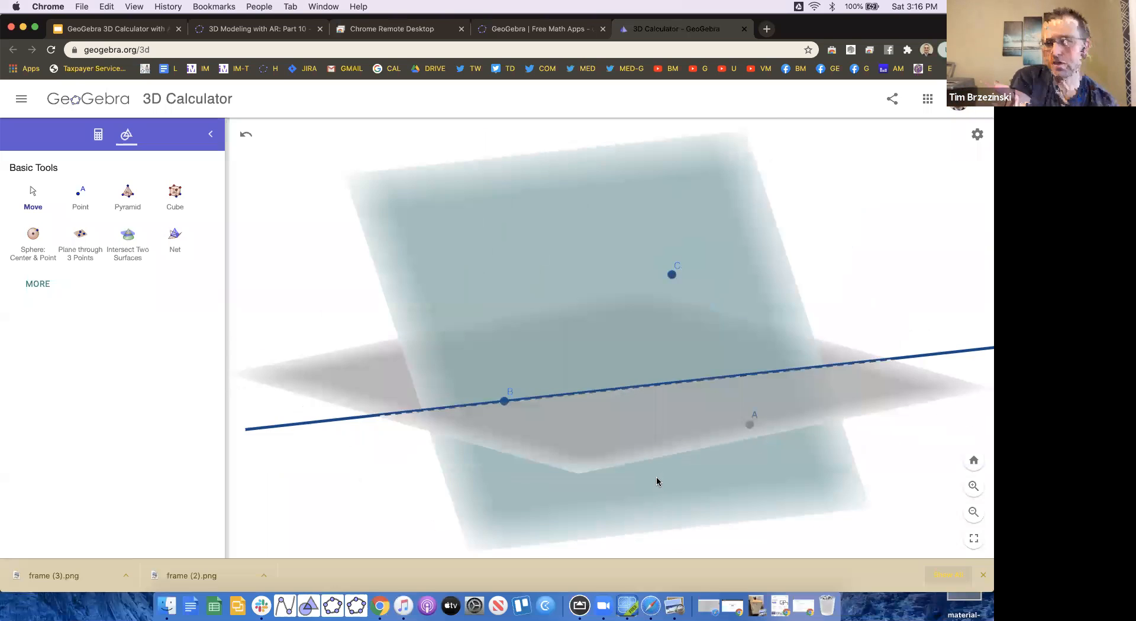
pyautogui.moveTo(657, 478); pyautogui.dragTo(602, 478)
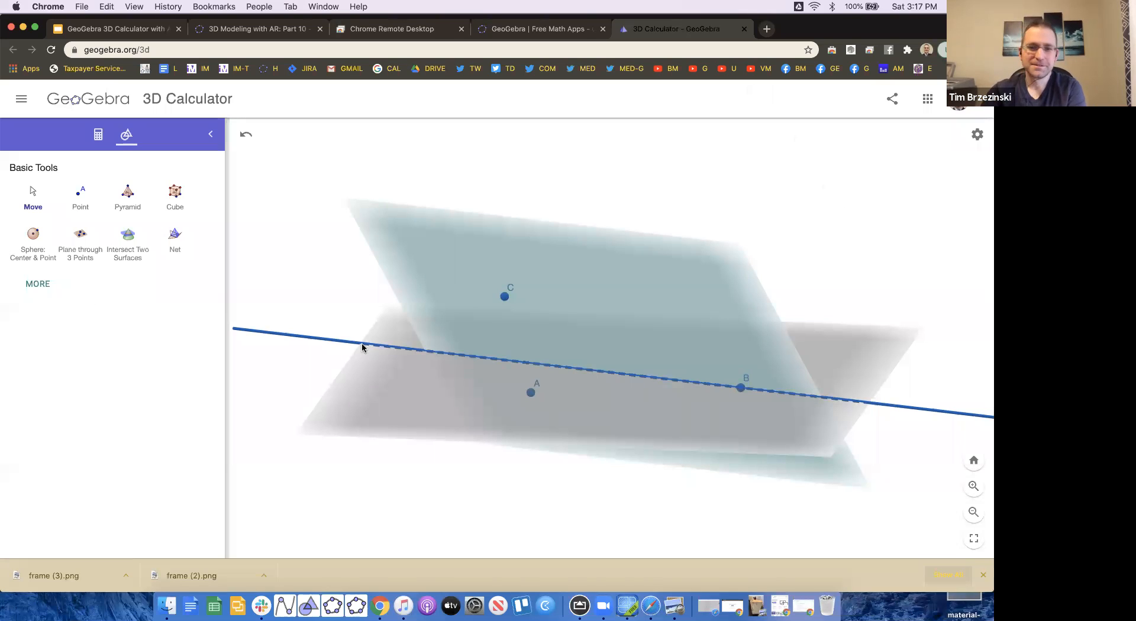
# - Reload the geogebra.org/3d page without saving to start with an empty construction
pyautogui.click(170, 52)
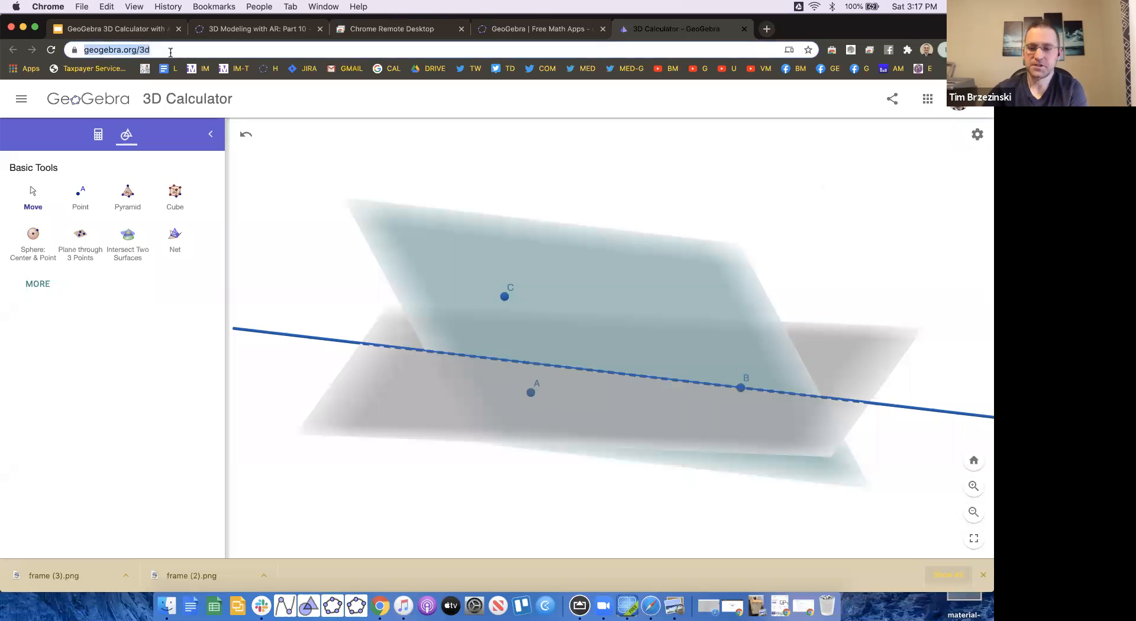
pyautogui.press('Return')
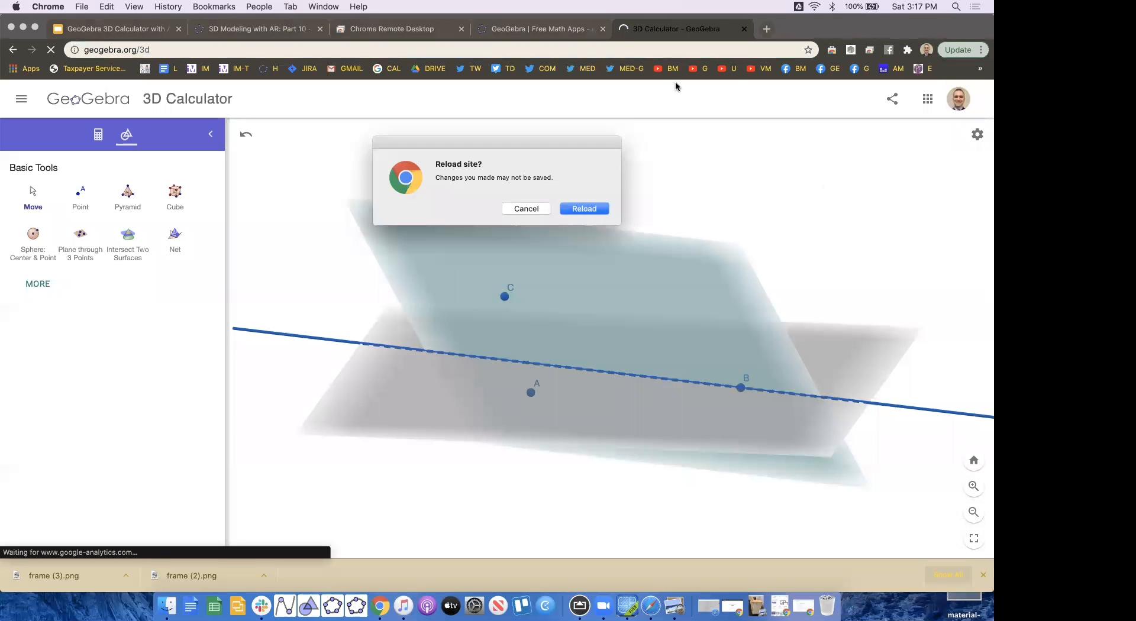
pyautogui.click(588, 209)
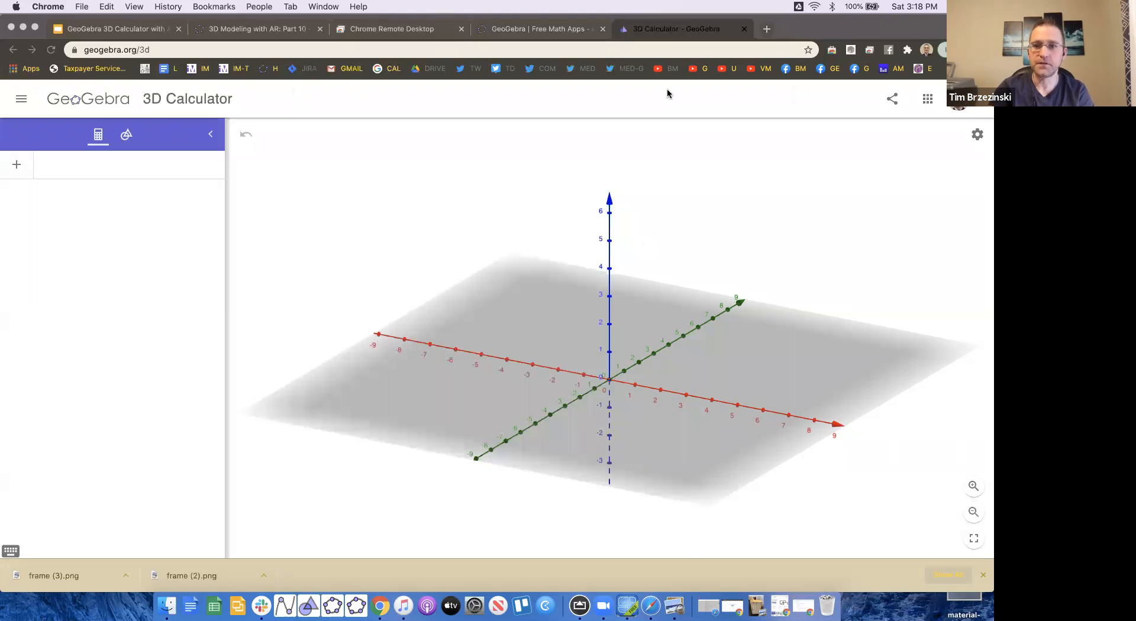
# - View the mirrored iPhone screen in AirServer and close the mirroring window
pyautogui.click(464, 214)
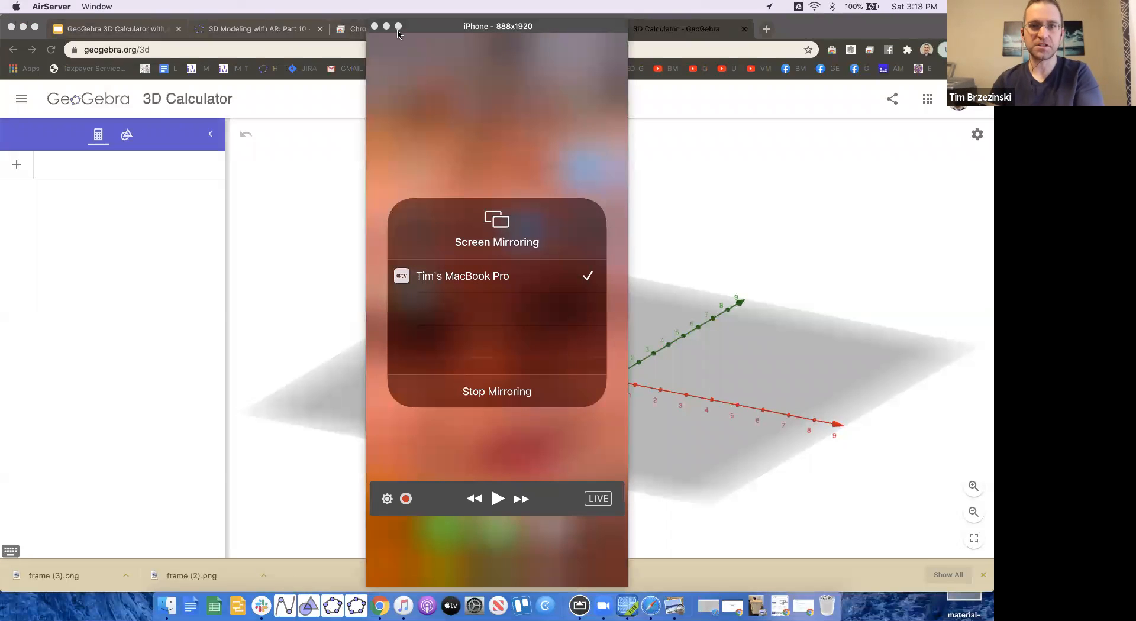
pyautogui.moveTo(400, 31)
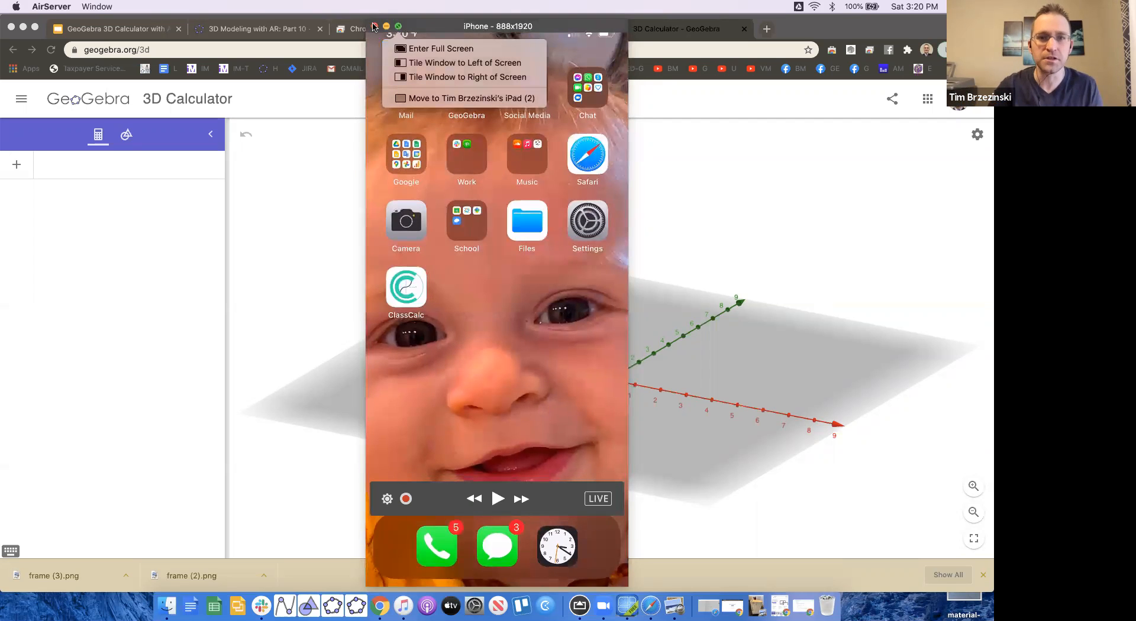
pyautogui.click(375, 26)
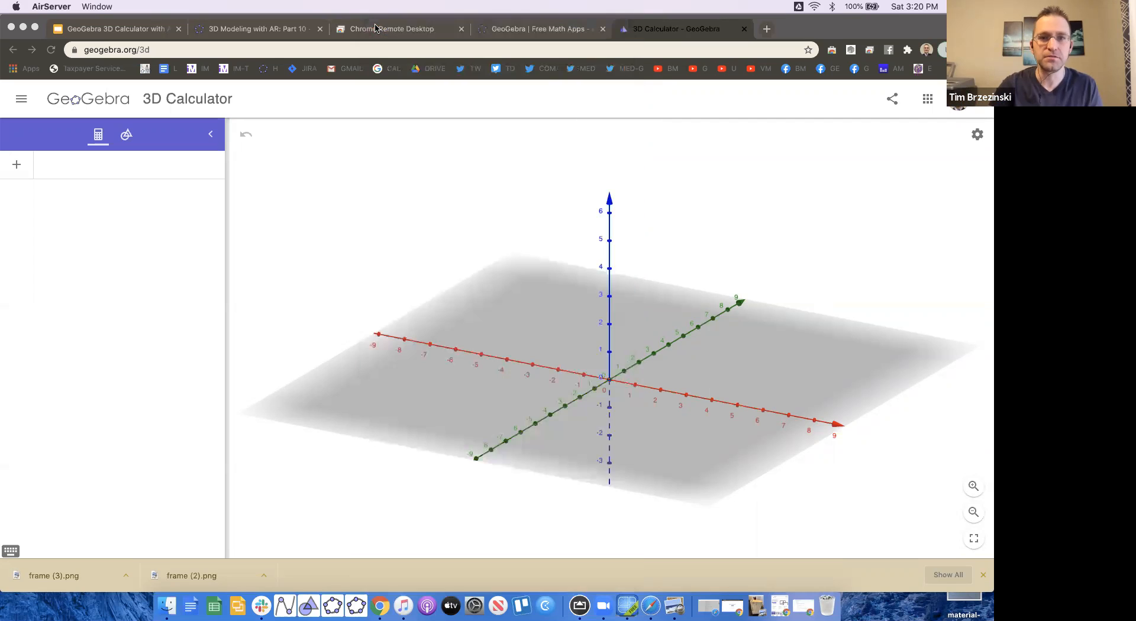
# - Free up space beside the browser window and open the photo IMG_3759.HEIC from the Downloads folder through Finder
pyautogui.moveTo(918, 27); pyautogui.dragTo(738, 33)
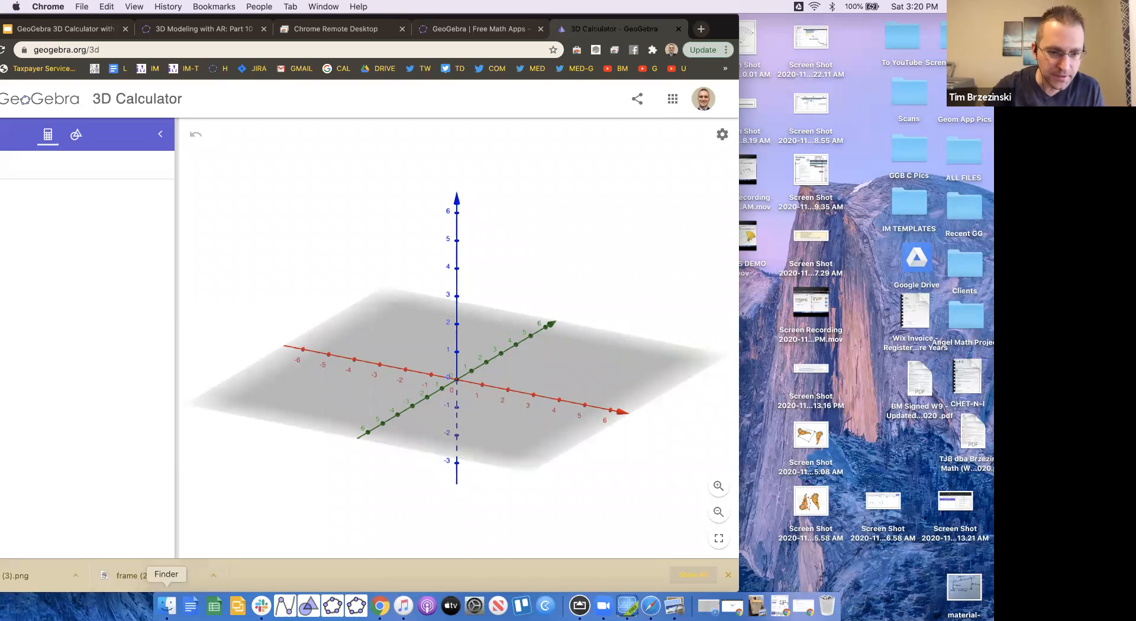
pyautogui.click(167, 605)
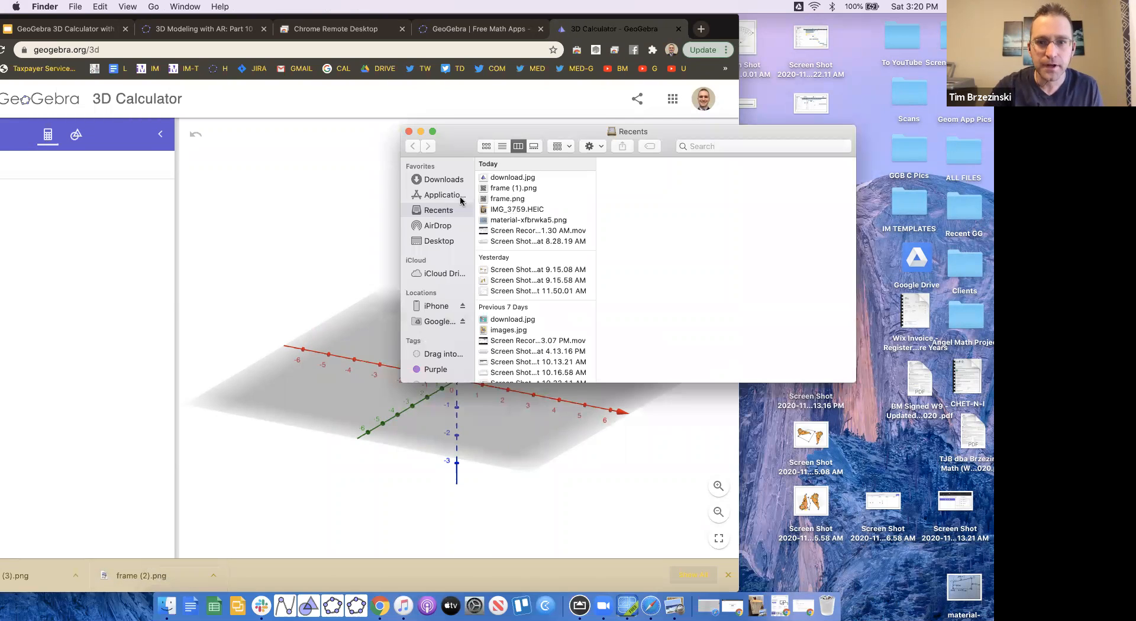
pyautogui.click(416, 243)
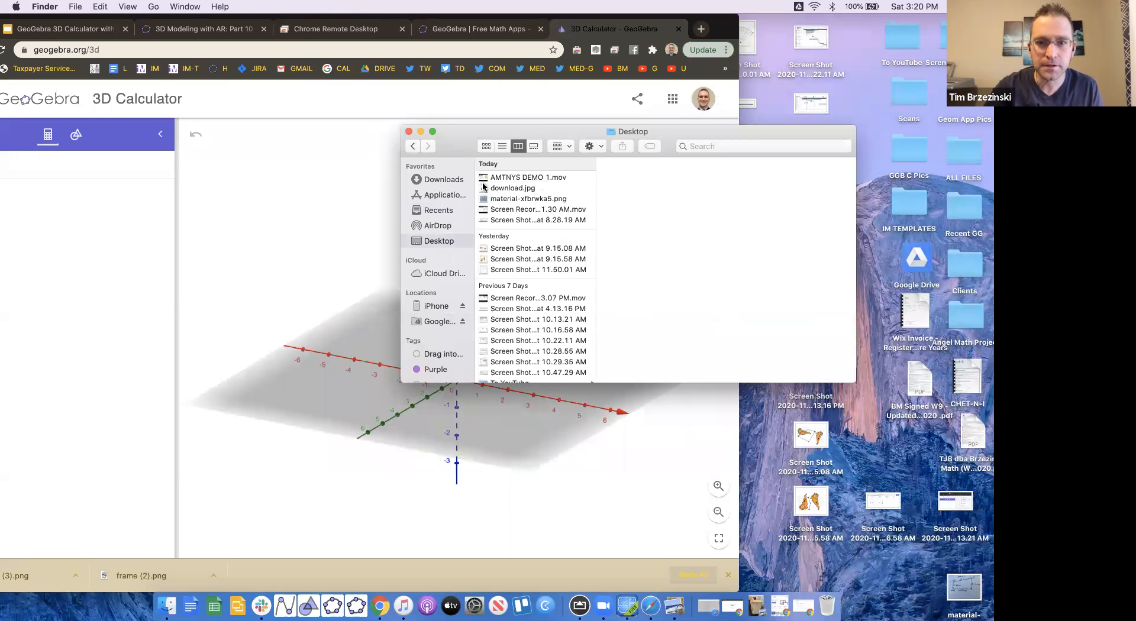
pyautogui.click(441, 182)
pyautogui.click(503, 219)
pyautogui.doubleClick(502, 219)
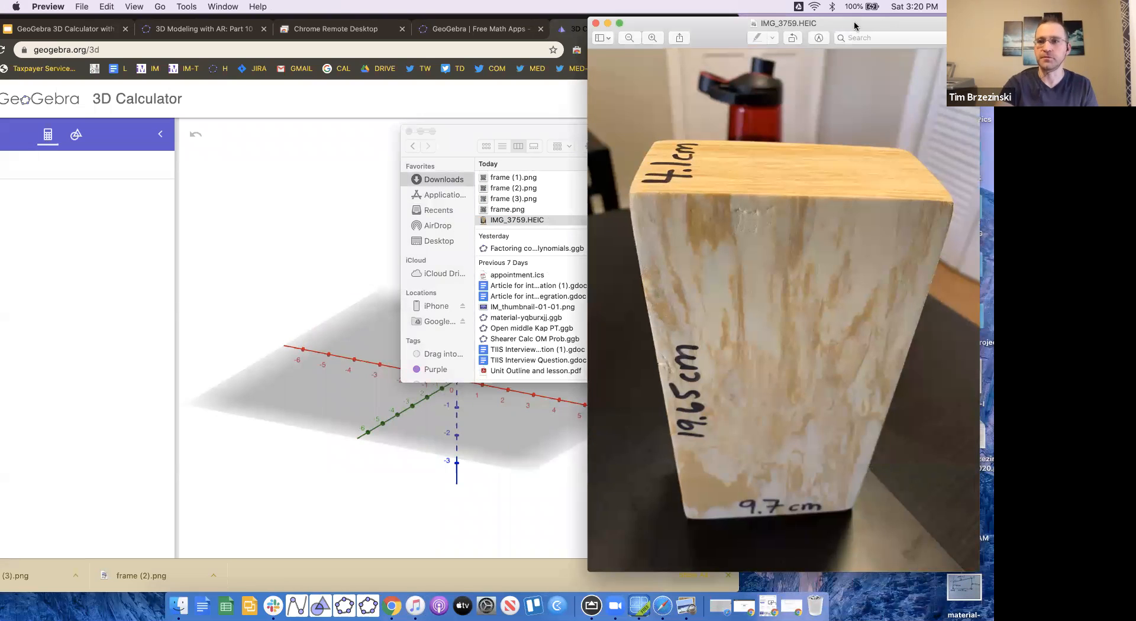
# - Arrange the block photo beside a narrowed browser window so all three written dimensions can be read
pyautogui.moveTo(900, 20); pyautogui.dragTo(907, 19)
pyautogui.click(732, 568)
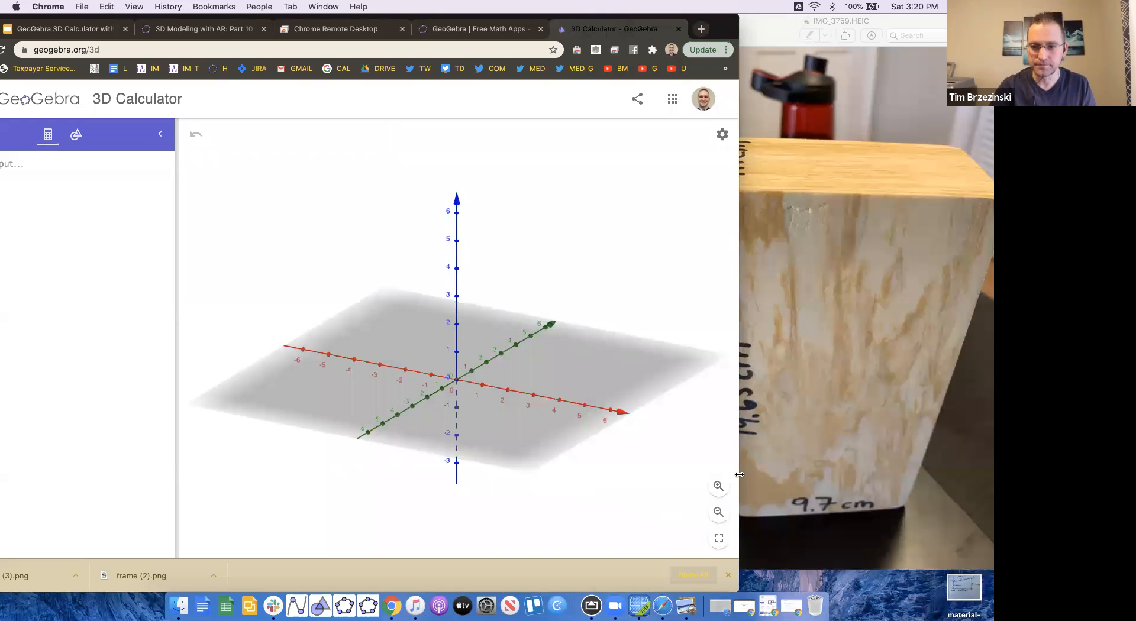
pyautogui.moveTo(714, 474); pyautogui.dragTo(654, 471)
pyautogui.moveTo(665, 474); pyautogui.dragTo(665, 473)
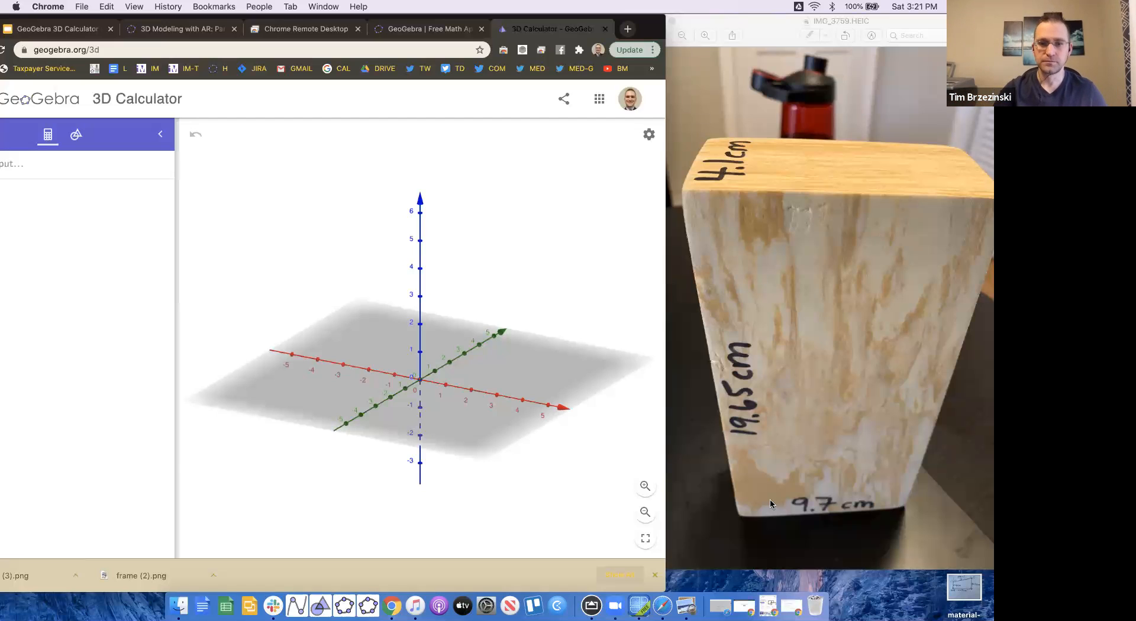
# - Set the global font size of the 3D Calculator to 24 pt and close the settings
pyautogui.moveTo(544, 461); pyautogui.dragTo(525, 462)
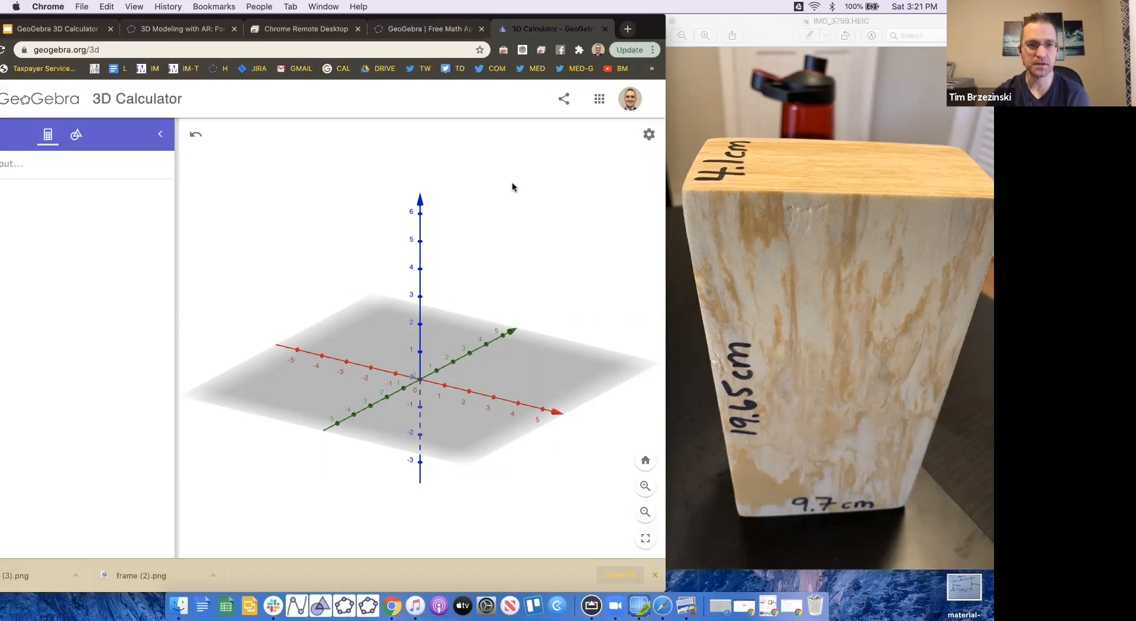
pyautogui.moveTo(510, 182); pyautogui.dragTo(526, 223)
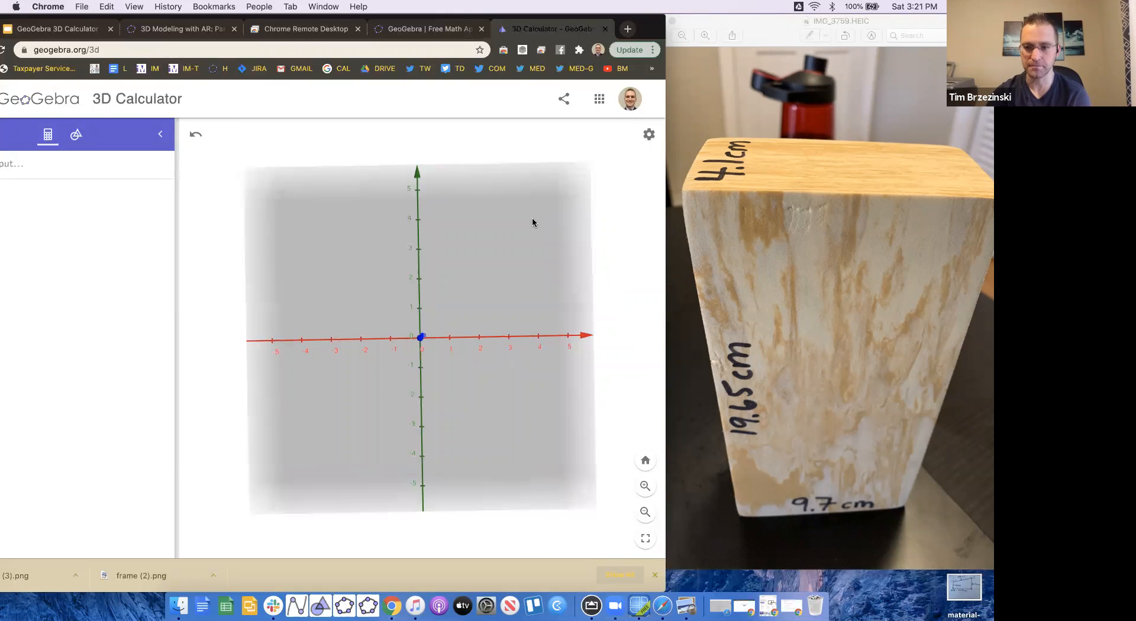
pyautogui.click(649, 135)
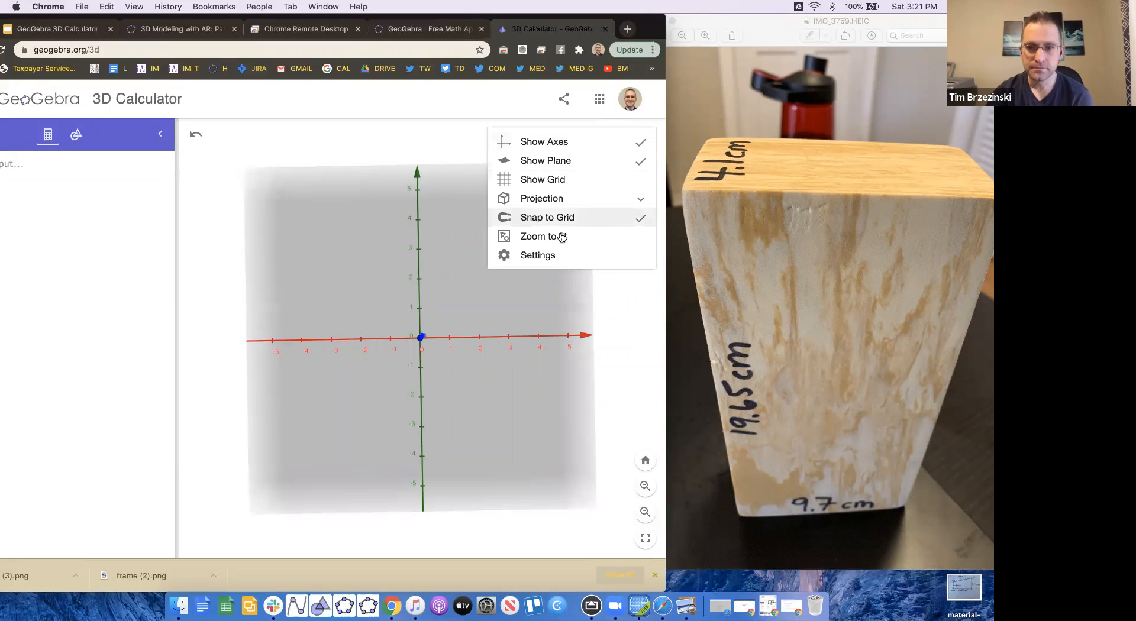
pyautogui.click(555, 255)
pyautogui.click(653, 154)
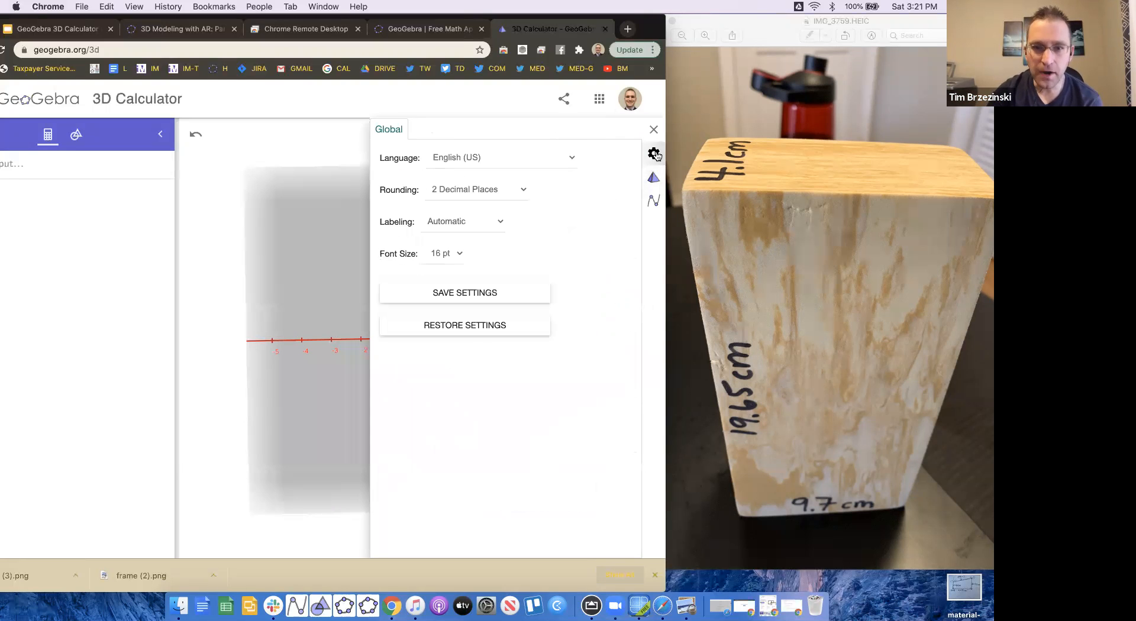
pyautogui.click(462, 253)
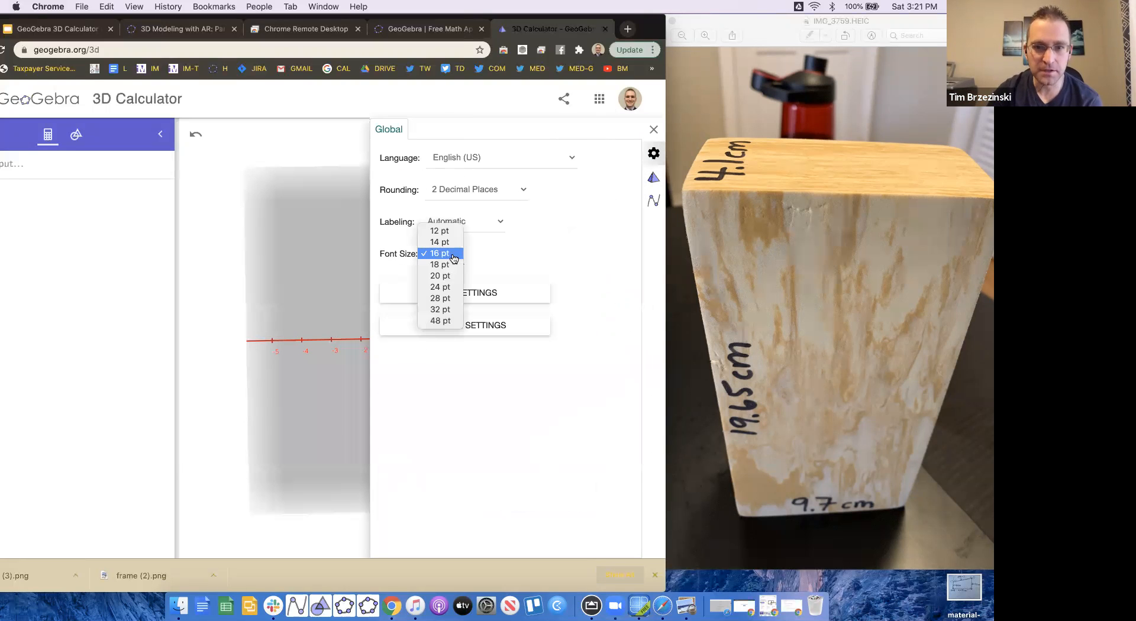
pyautogui.click(445, 287)
pyautogui.click(653, 130)
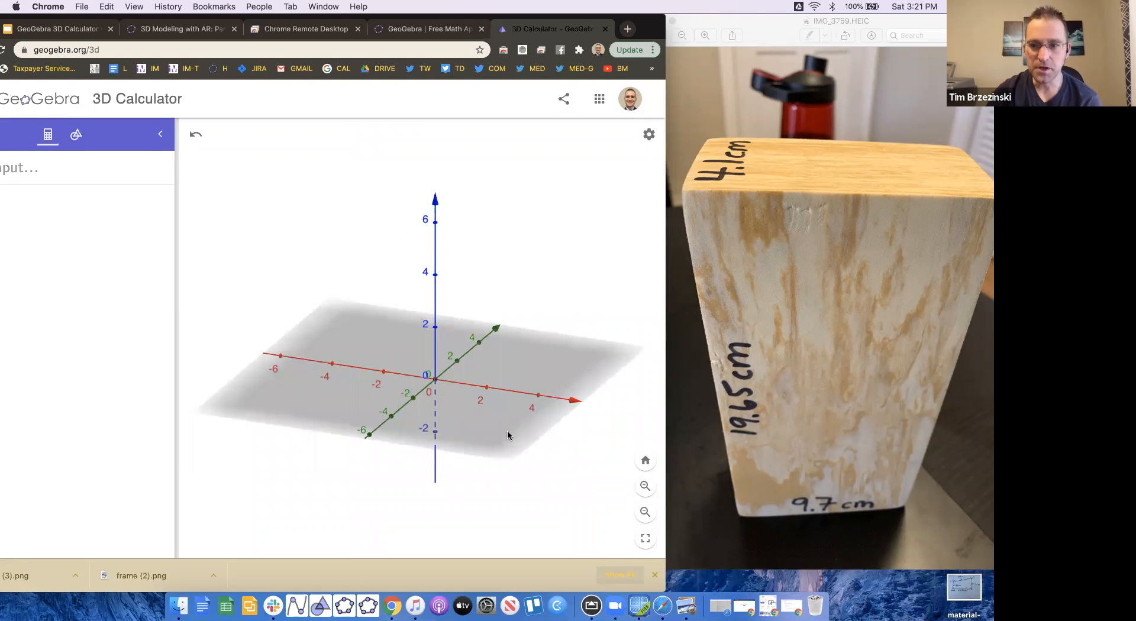
# - Fit the axes up to about 10 units in the 3D view, and resize the browser window to show the whole input area beside the photo
pyautogui.scroll(-3, 507, 435)
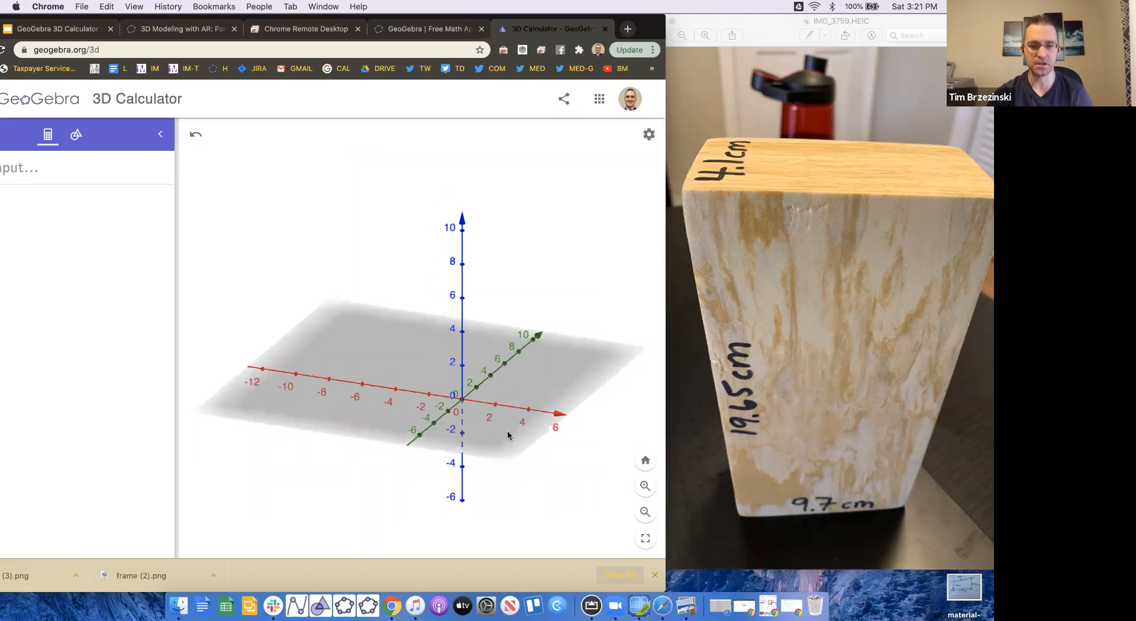
pyautogui.keyDown('shift'); pyautogui.moveTo(507, 425); pyautogui.dragTo(422, 424); pyautogui.keyUp('shift')
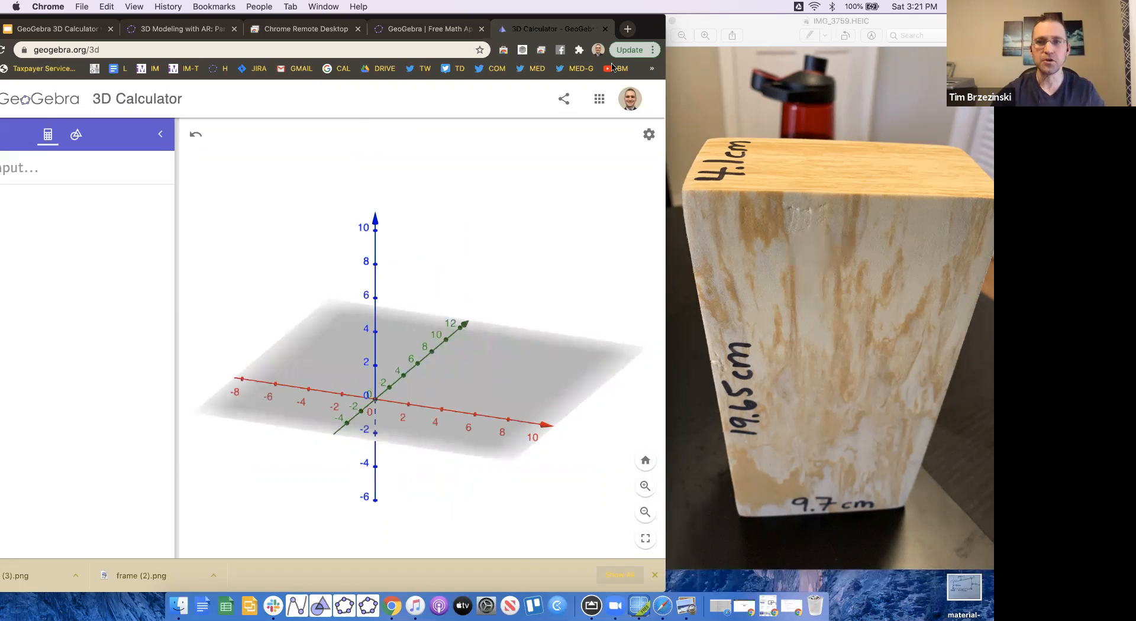
pyautogui.moveTo(664, 33); pyautogui.dragTo(714, 29)
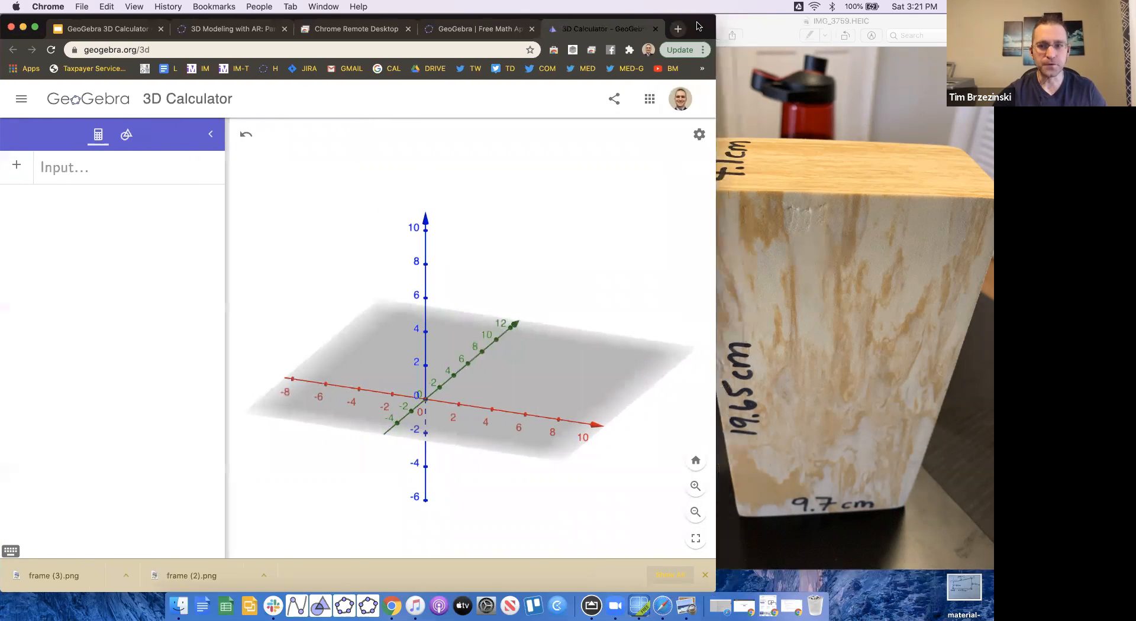
pyautogui.moveTo(717, 101); pyautogui.dragTo(681, 102)
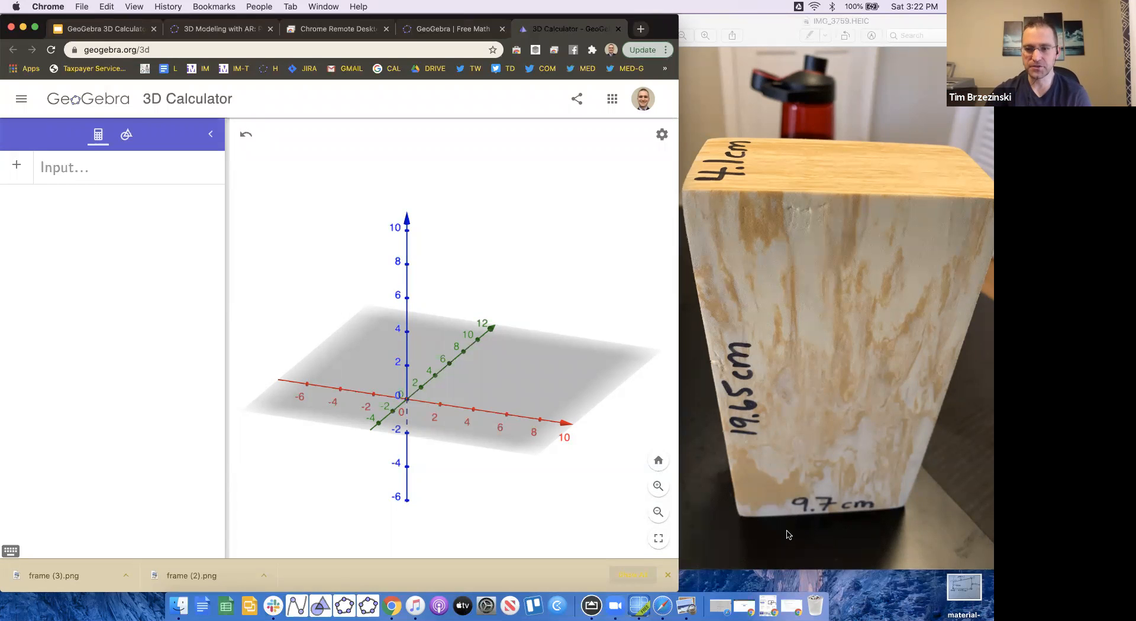
# - Define a point at the origin by entering (0, 0, 0) in the algebra input
pyautogui.click(128, 177)
pyautogui.write('(0,0,')
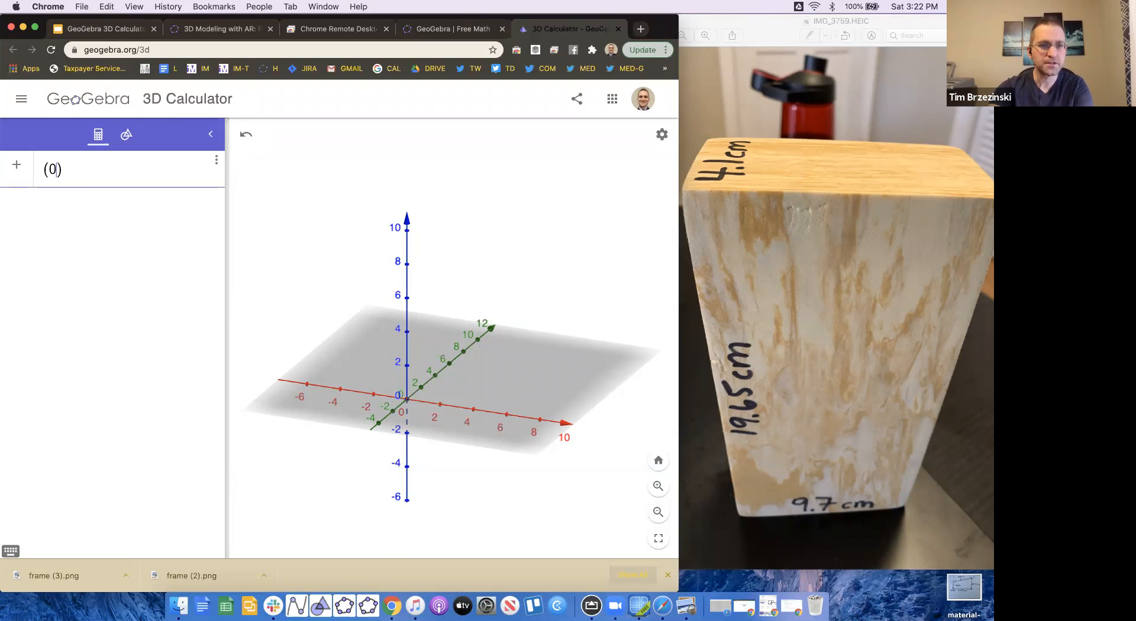
pyautogui.write('09')
pyautogui.press('BackSpace')
pyautogui.press('BackSpace')
pyautogui.write('0, 0')
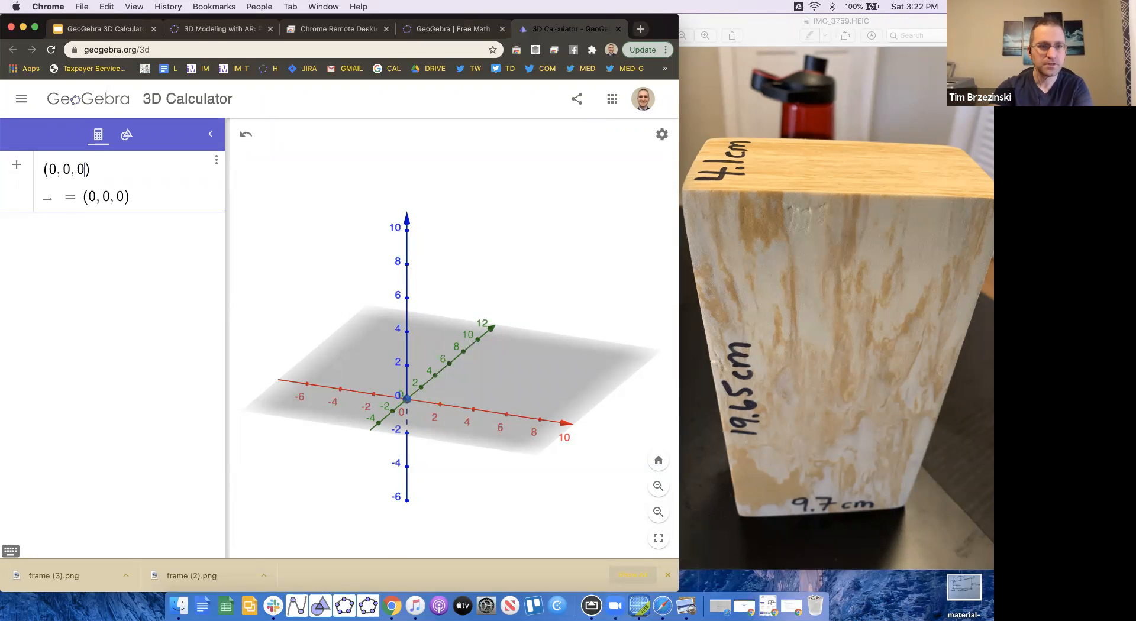
pyautogui.press('Return')
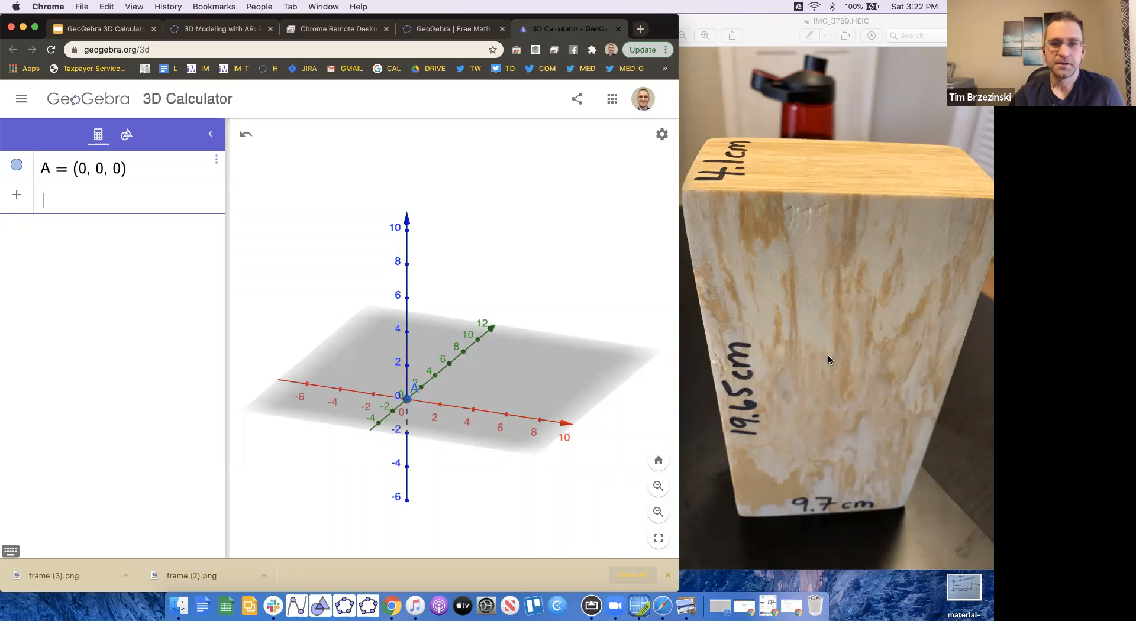
# - Label the three coordinate axes x, y and z in the 3D view settings and close the settings
pyautogui.click(662, 135)
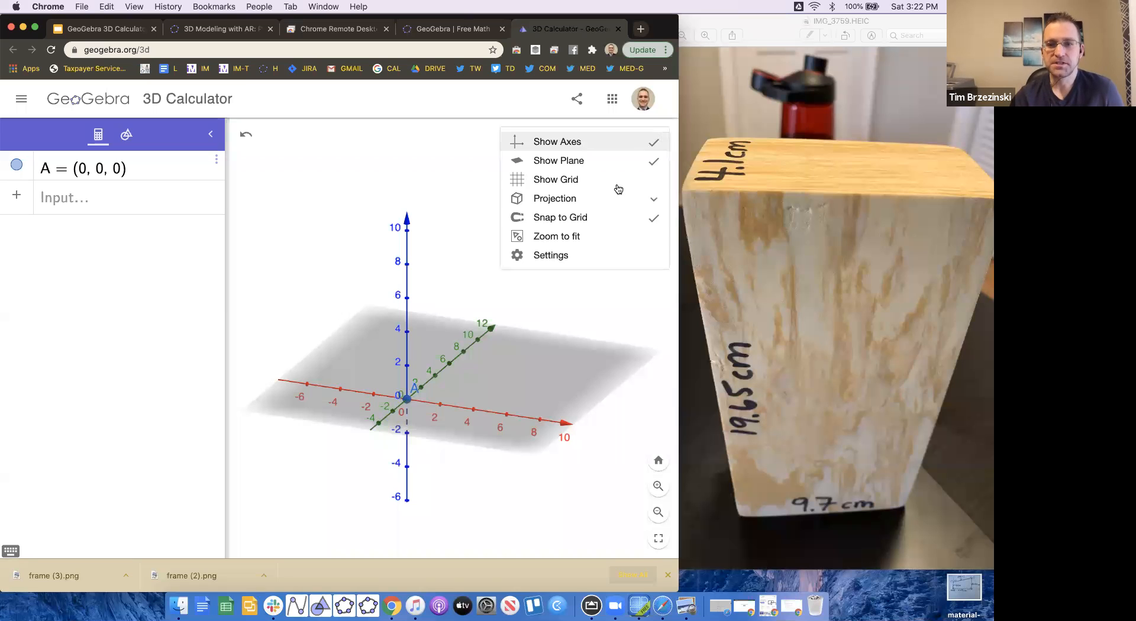
pyautogui.click(556, 256)
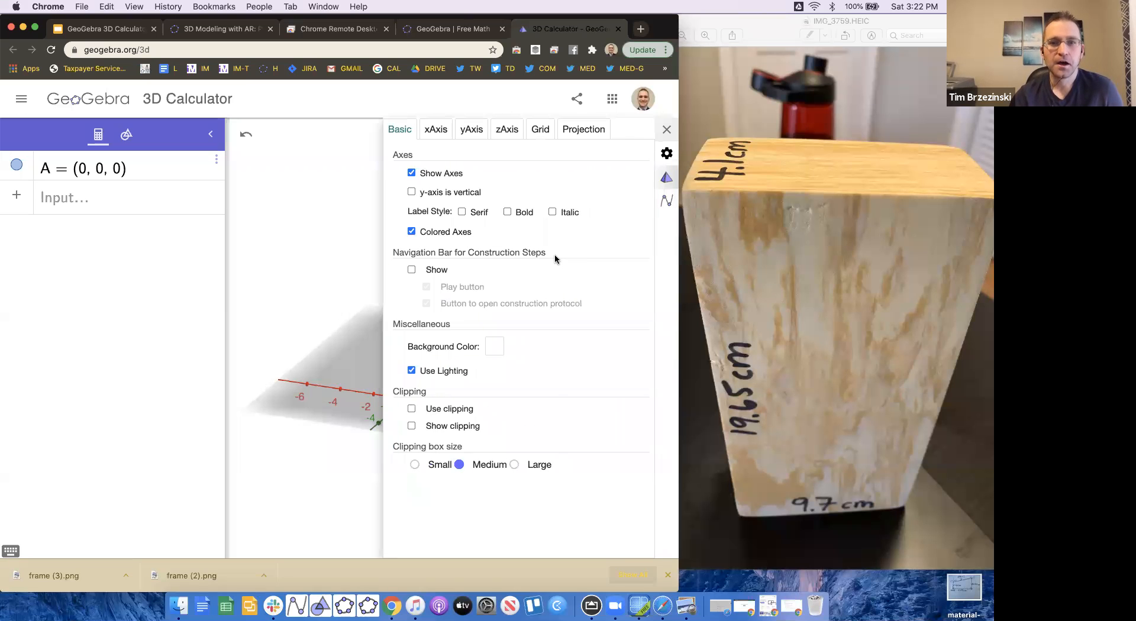
pyautogui.click(437, 131)
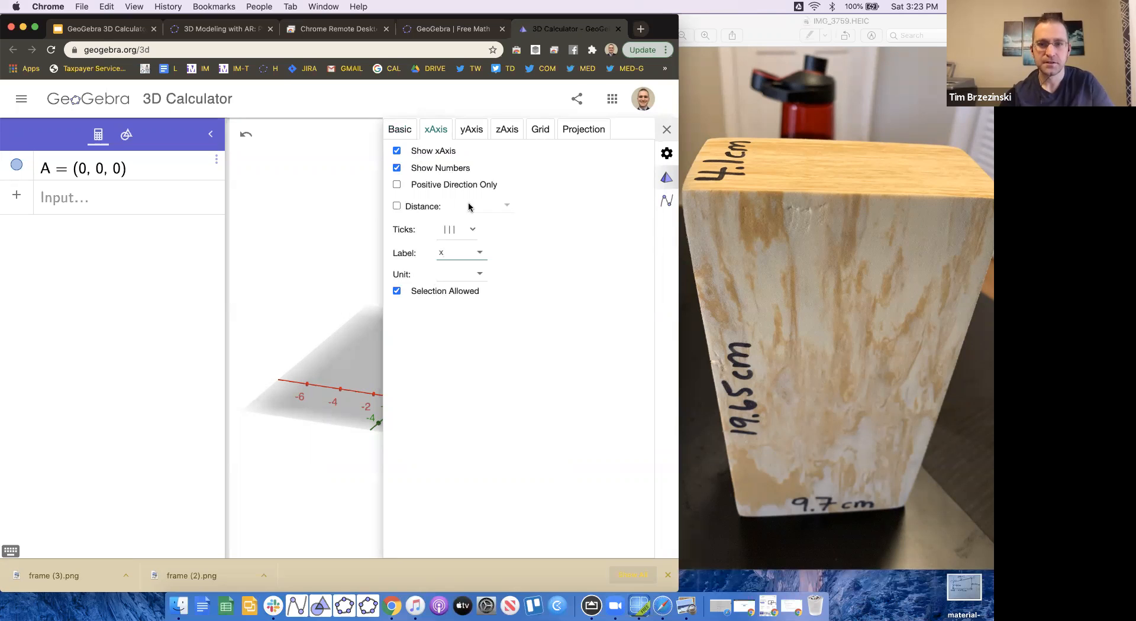
pyautogui.click(471, 130)
pyautogui.write('y')
pyautogui.click(506, 130)
pyautogui.click(453, 250)
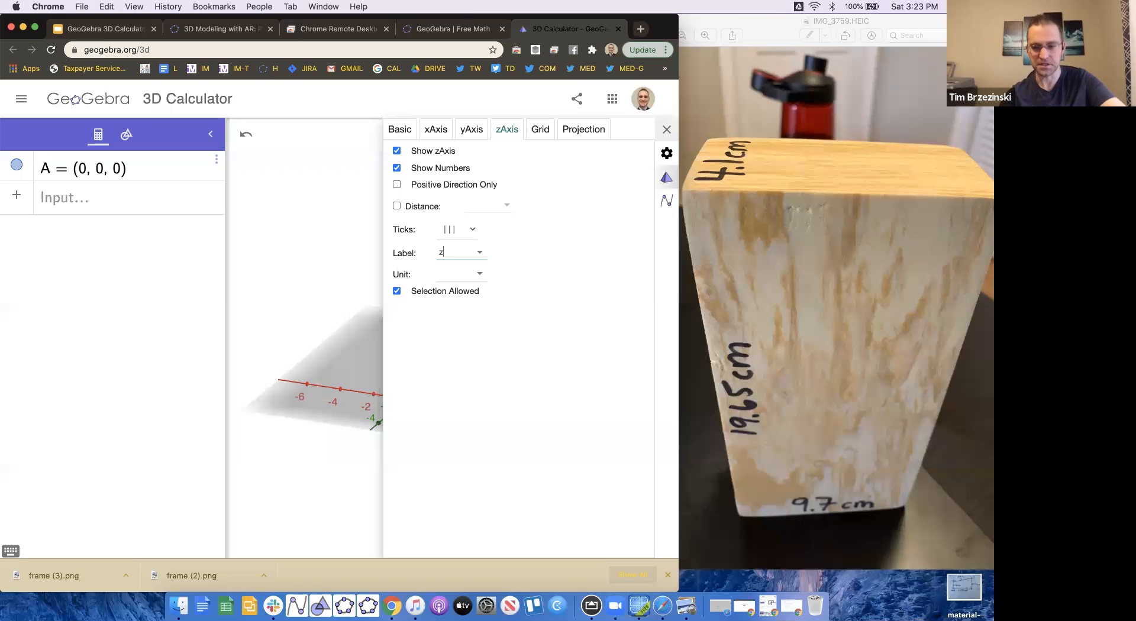
pyautogui.click(666, 129)
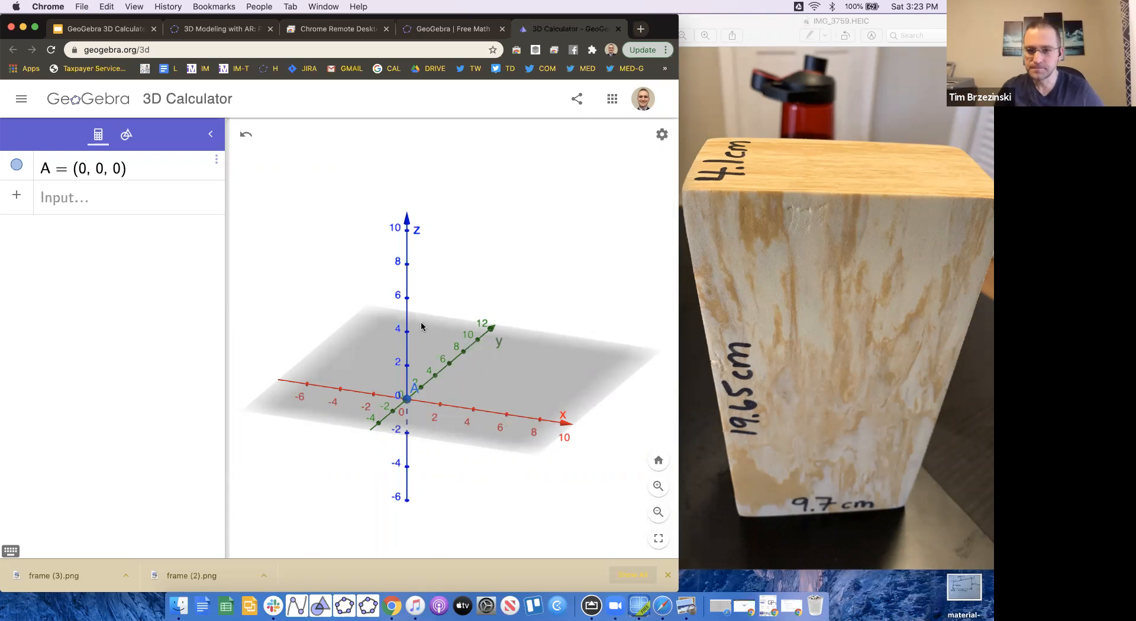
# - Review the global settings, including the font size, and close them
pyautogui.click(662, 135)
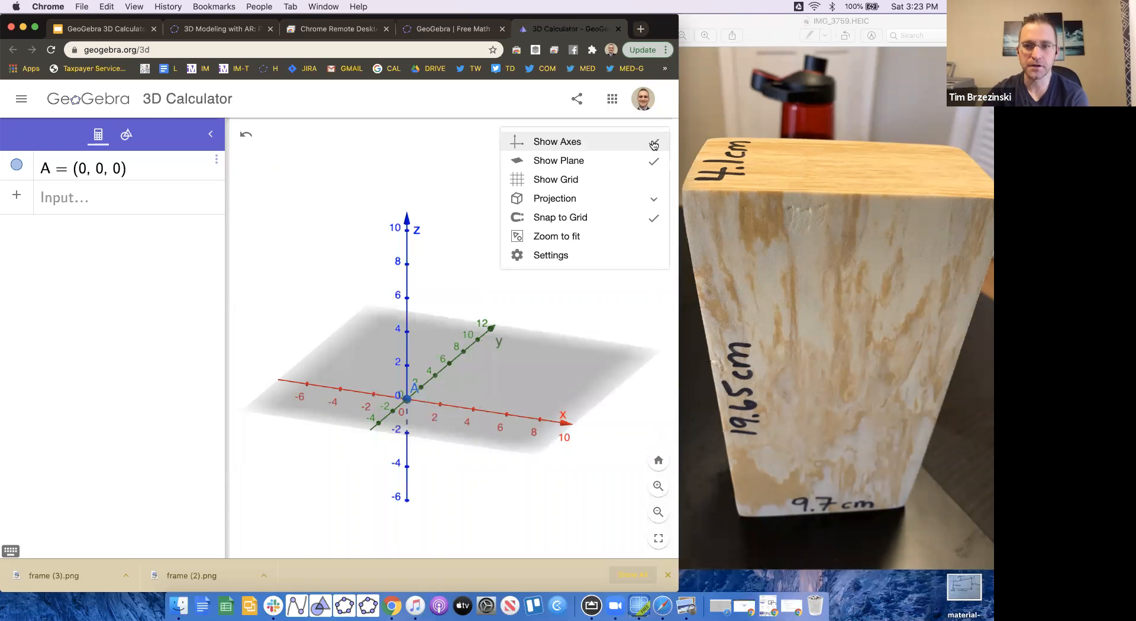
pyautogui.click(556, 257)
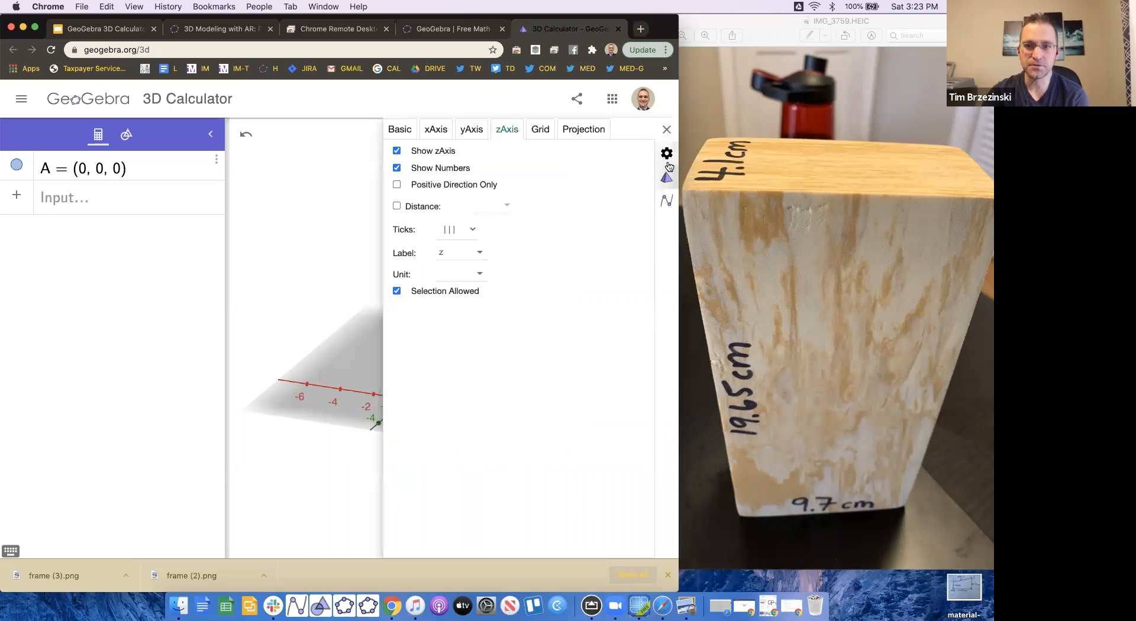
pyautogui.click(666, 154)
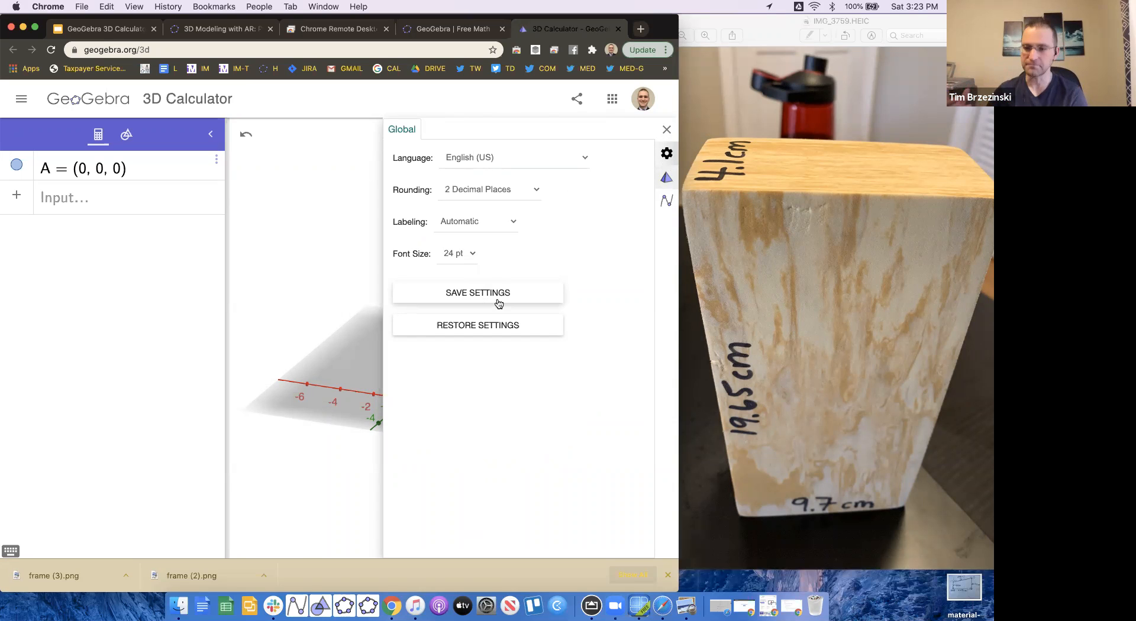
pyautogui.click(666, 130)
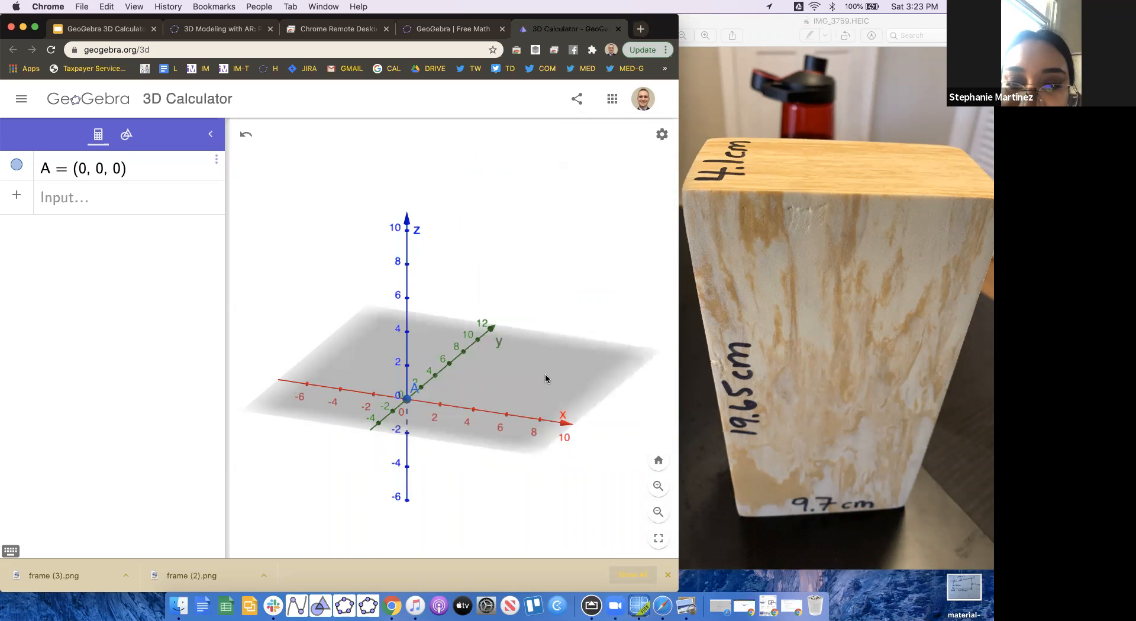
# - Define a point on the x-axis at (9.7, 0, 0) for the block's 9.7 cm edge
pyautogui.moveTo(553, 376)
pyautogui.mouseDown()
pyautogui.moveTo(524, 380)
pyautogui.moveTo(534, 378)
pyautogui.mouseUp()
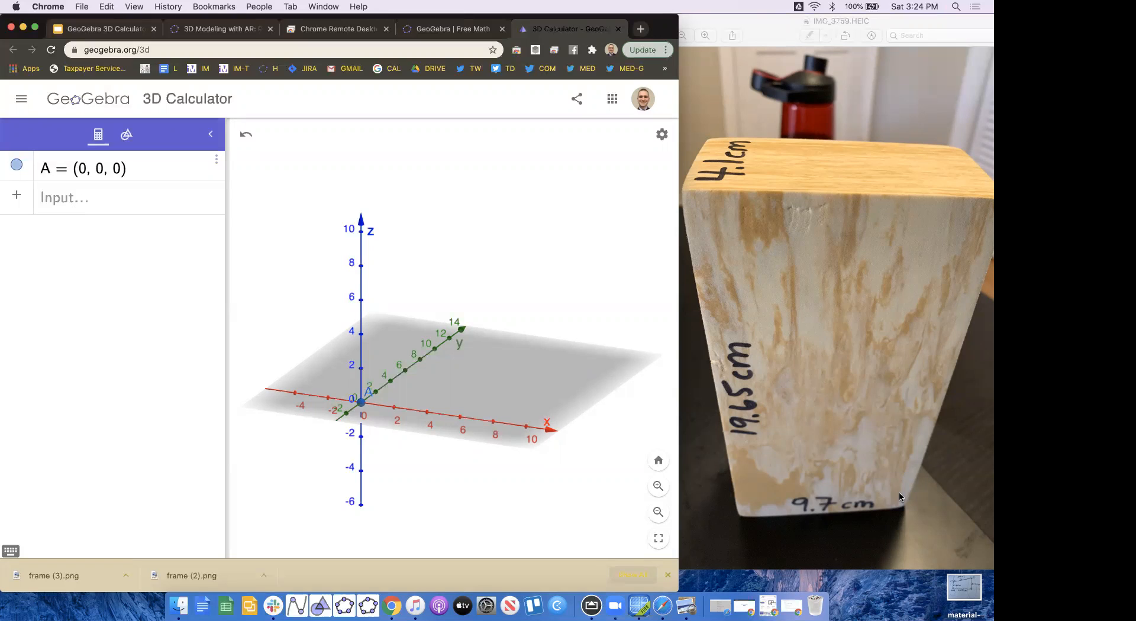
pyautogui.click(129, 207)
pyautogui.write('(9.7, 0, 0')
pyautogui.press('Return')
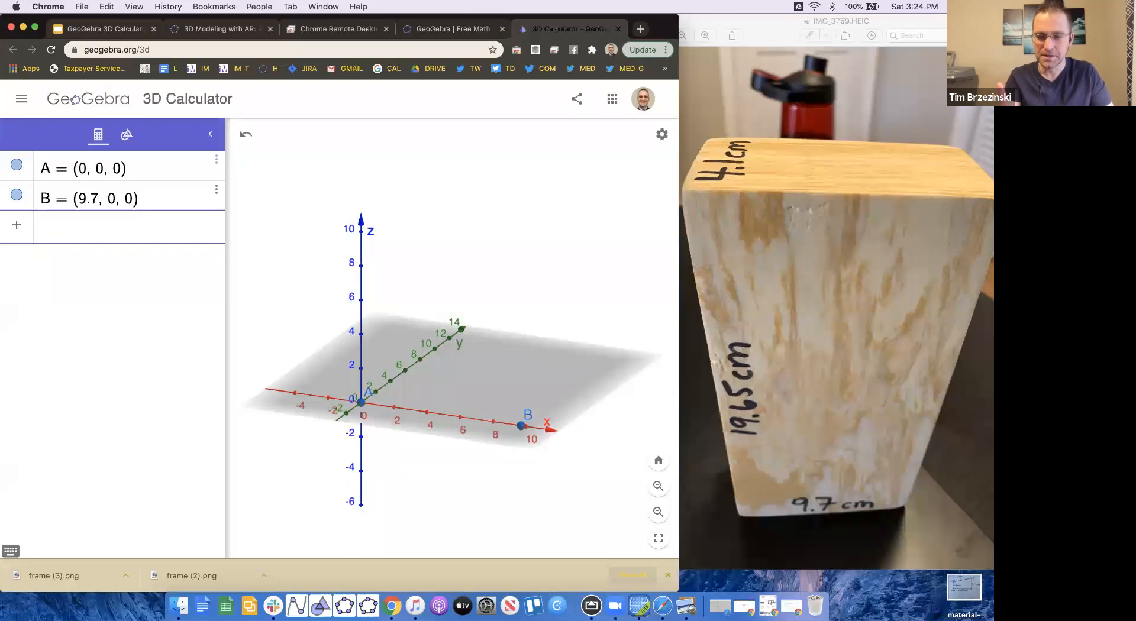
# - Show the coordinates beside the label of point A at the origin in the 3D view
pyautogui.click(191, 225)
pyautogui.click(362, 402)
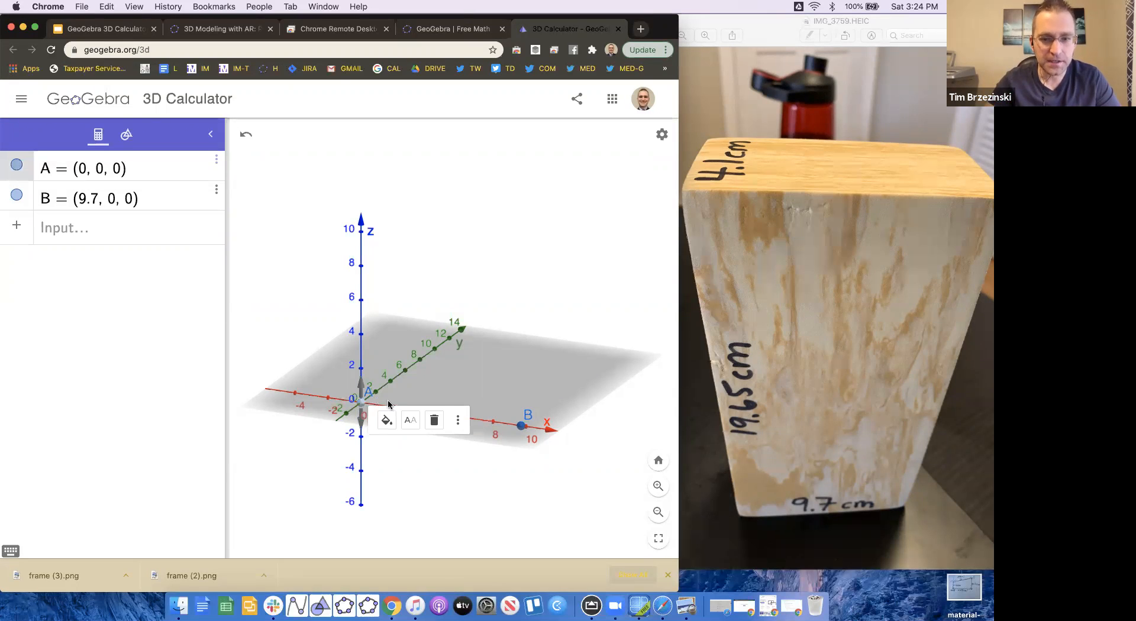
pyautogui.click(411, 420)
pyautogui.click(434, 485)
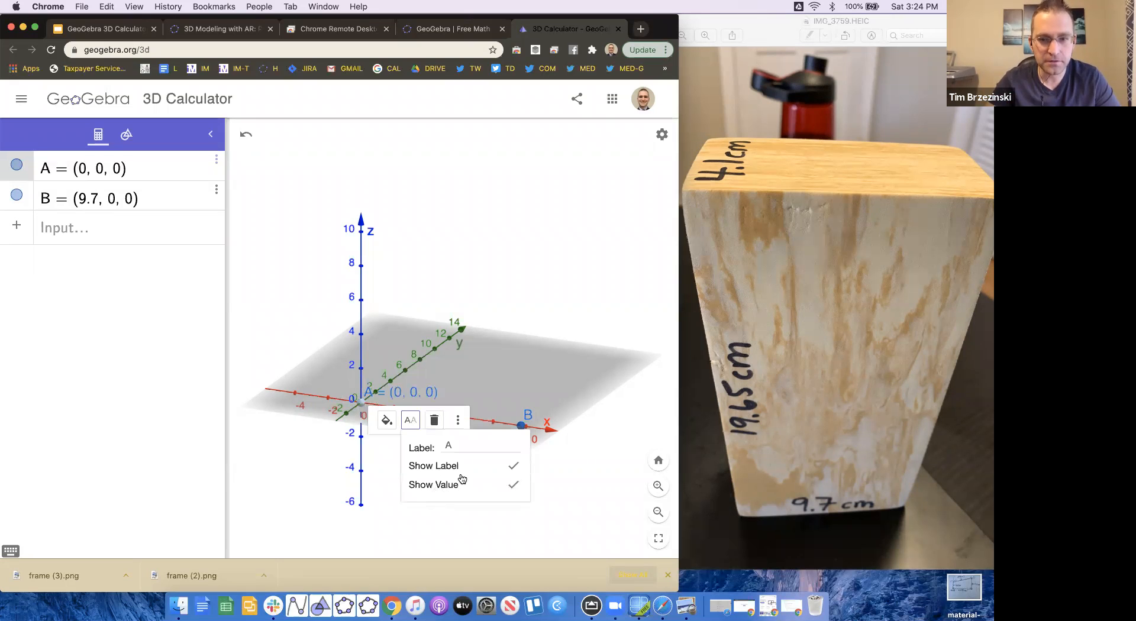
pyautogui.click(553, 378)
# - Show the coordinates in point B's label and move that label below the x-axis
pyautogui.click(523, 425)
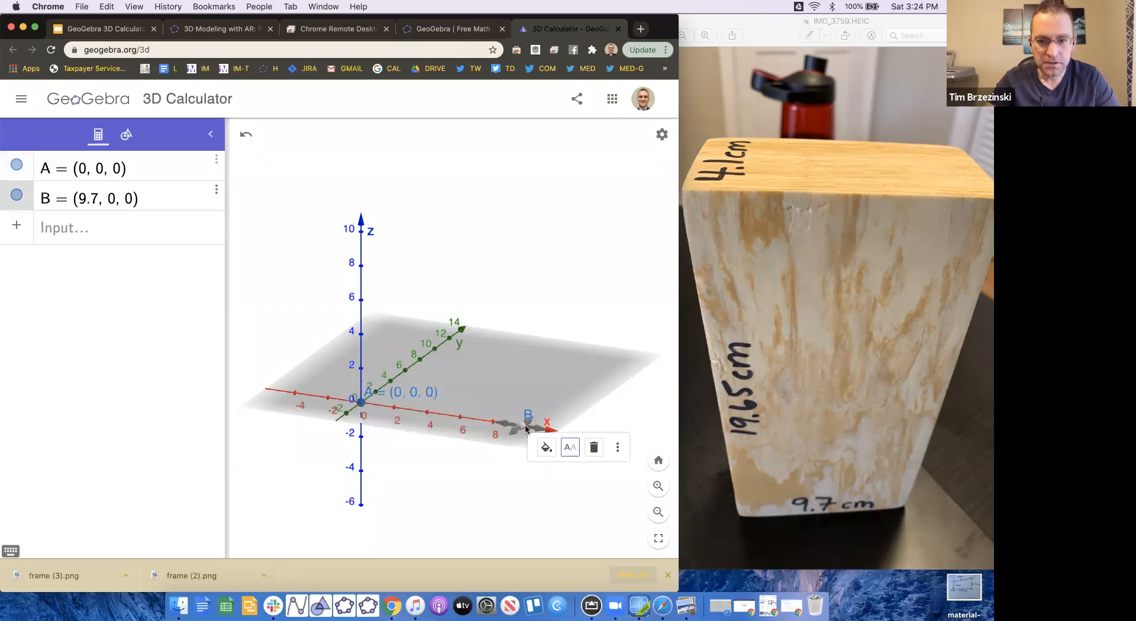
pyautogui.click(572, 447)
pyautogui.click(517, 512)
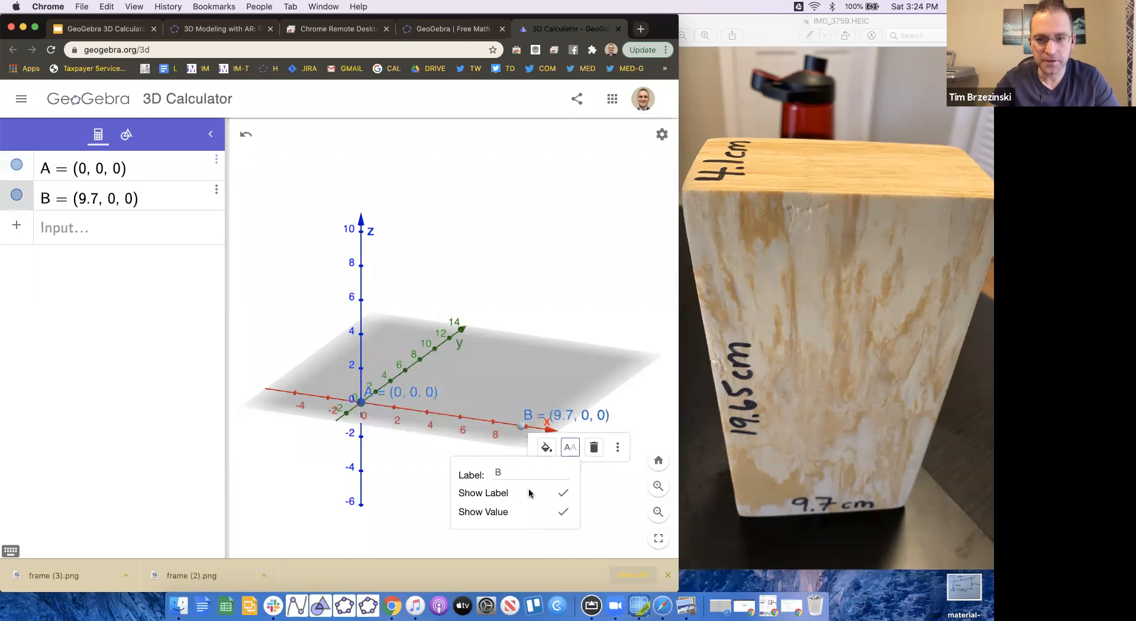
pyautogui.click(566, 350)
pyautogui.moveTo(589, 418); pyautogui.dragTo(578, 450)
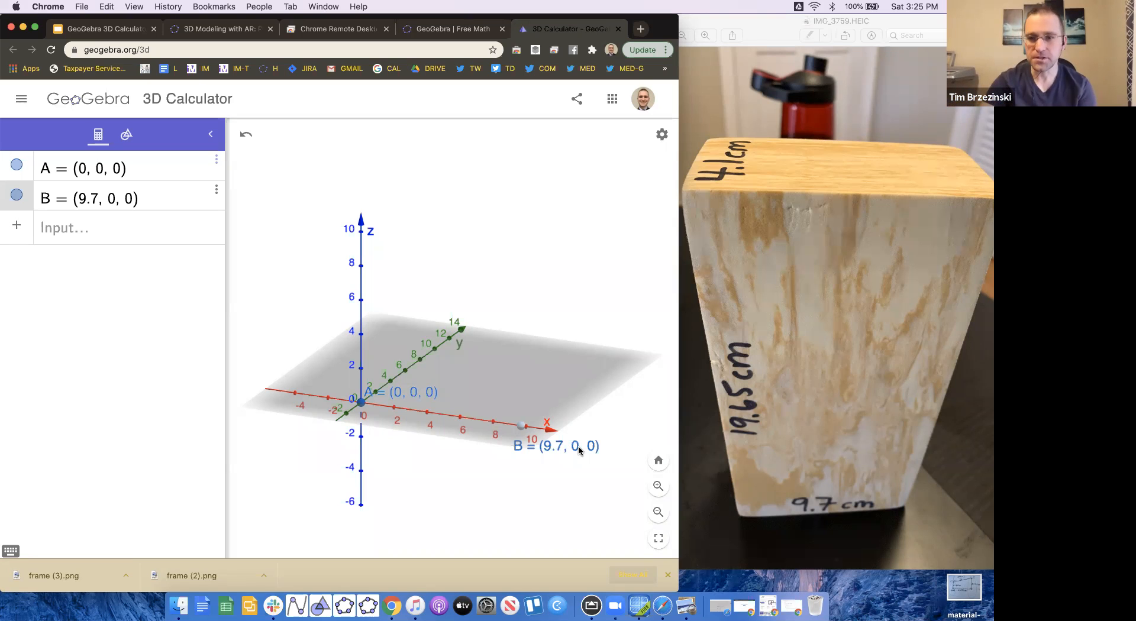
# - Define a point on the y-axis at (0, 4.1, 0) for the block's 4.1 cm edge
pyautogui.click(131, 238)
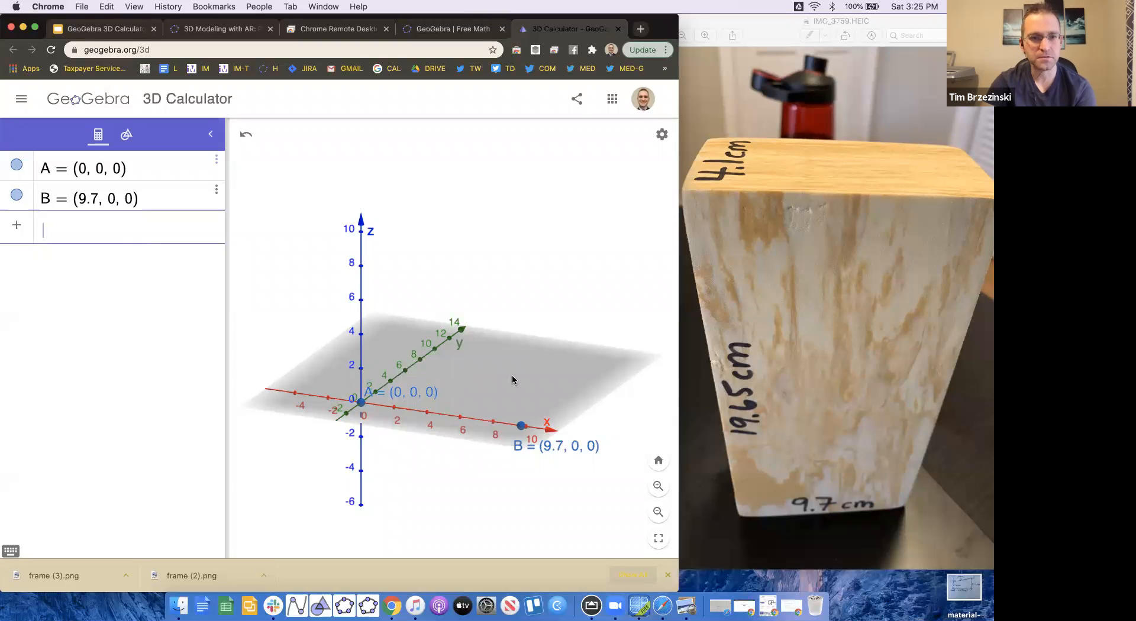
pyautogui.write('(0')
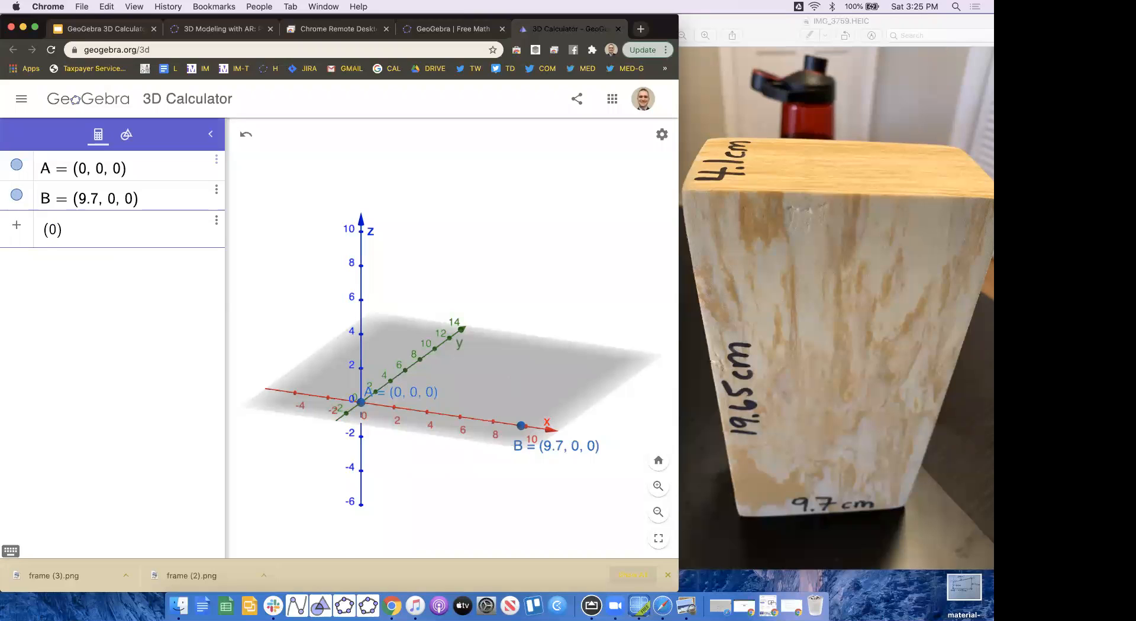
pyautogui.write(', 4.1')
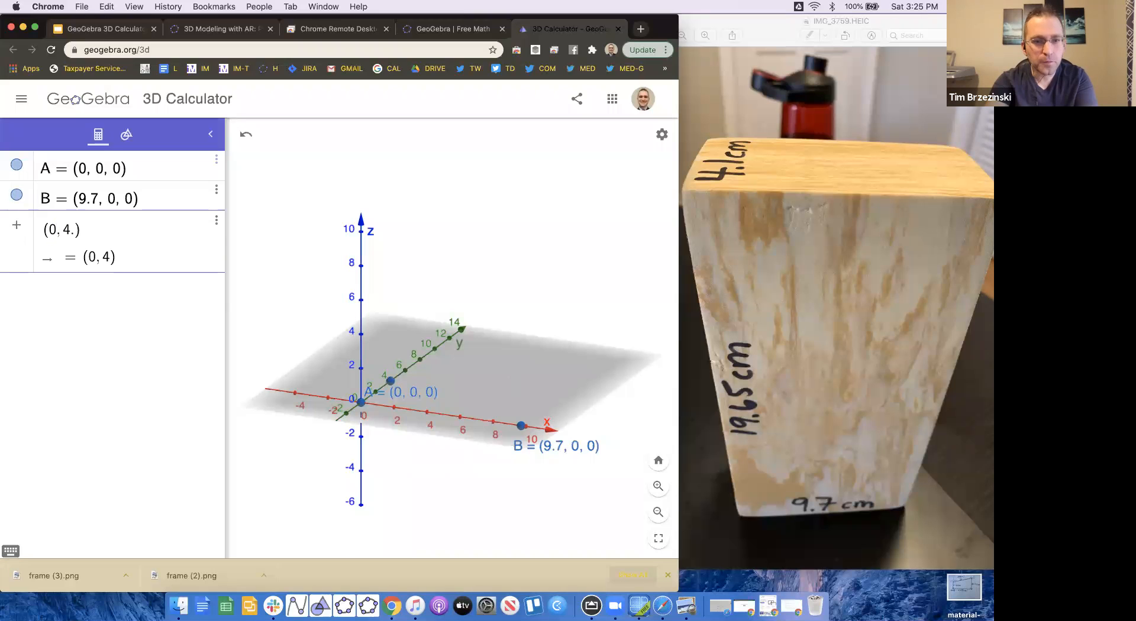
pyautogui.write(', 0')
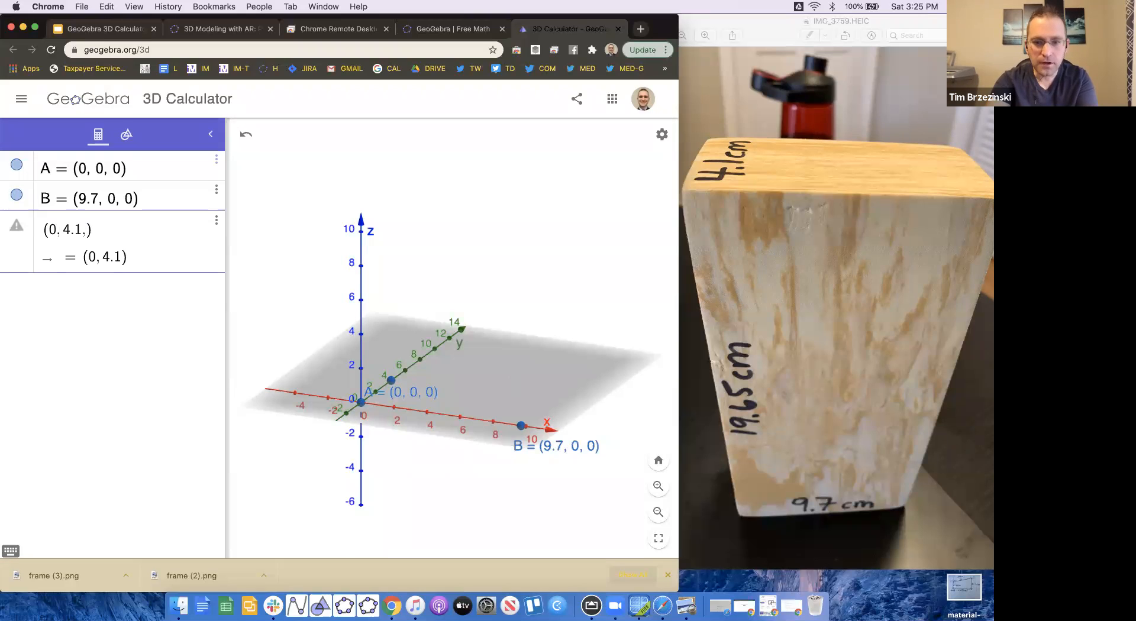
pyautogui.press('Return')
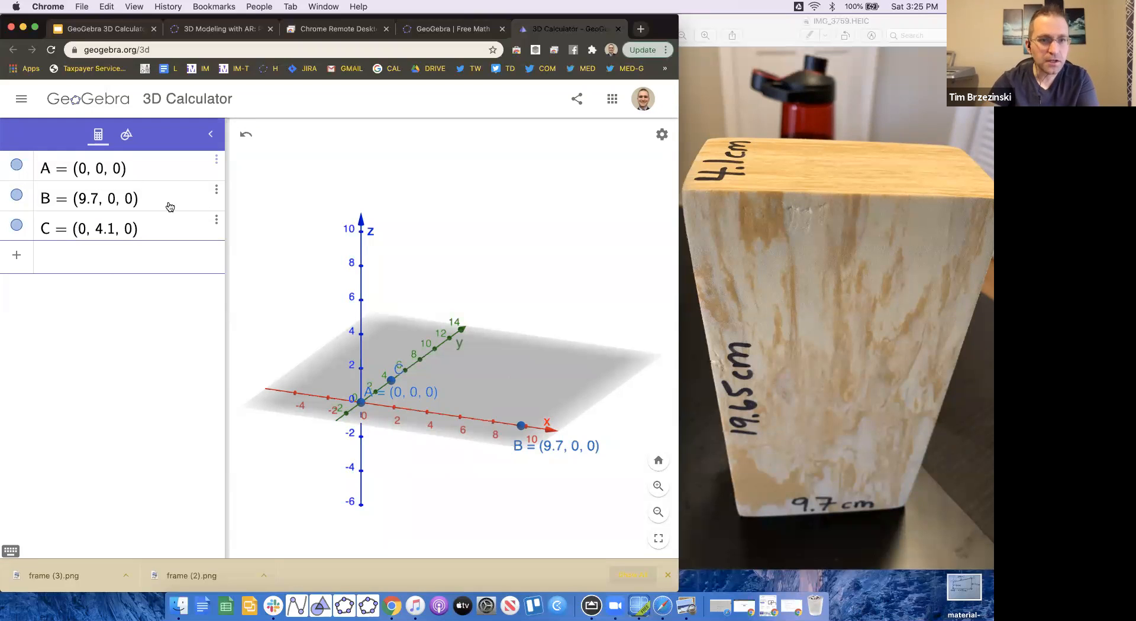
# - Show the coordinates beside the label of point C on the y-axis
pyautogui.click(392, 381)
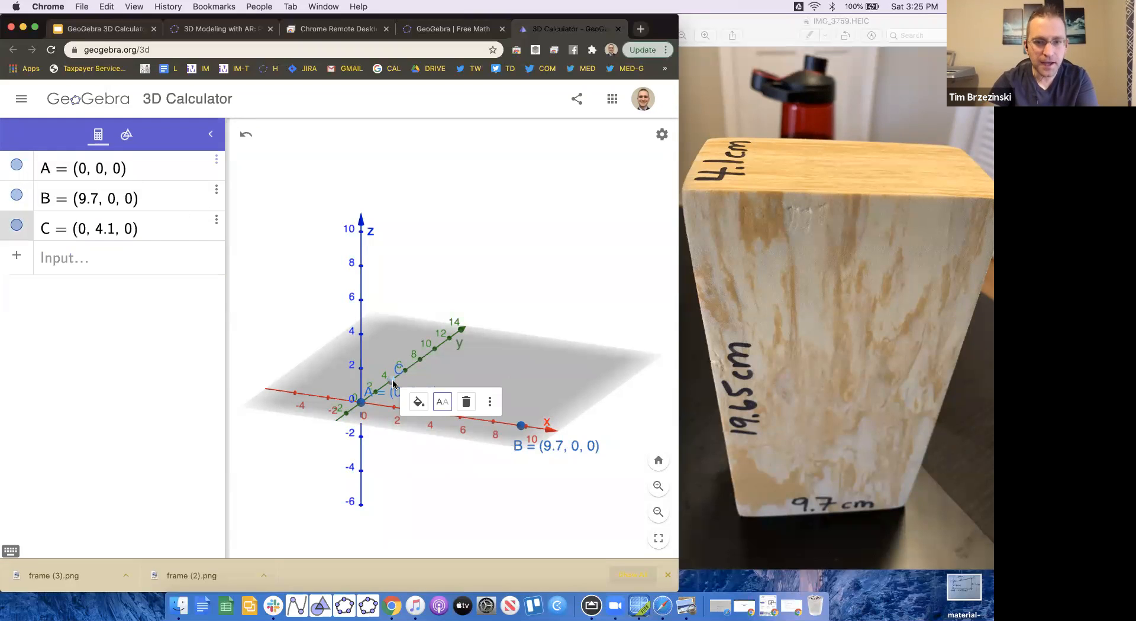
pyautogui.click(442, 402)
pyautogui.click(459, 466)
pyautogui.click(534, 295)
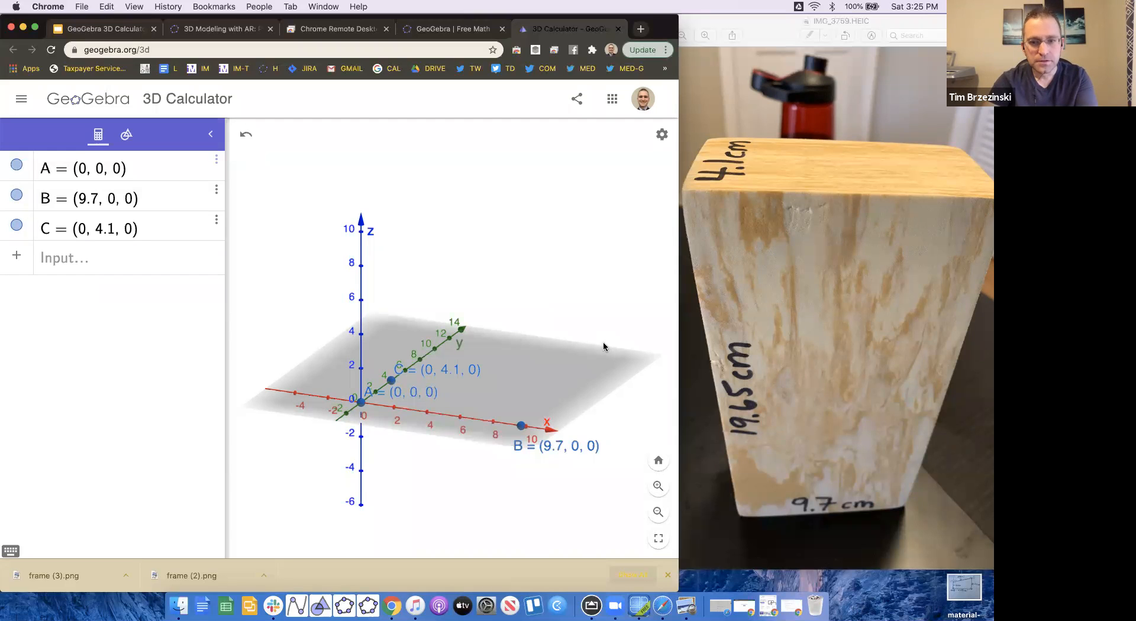
# - Define a point on the z-axis at (0, 0, 19.65) for the block's height
pyautogui.click(73, 258)
pyautogui.write('(')
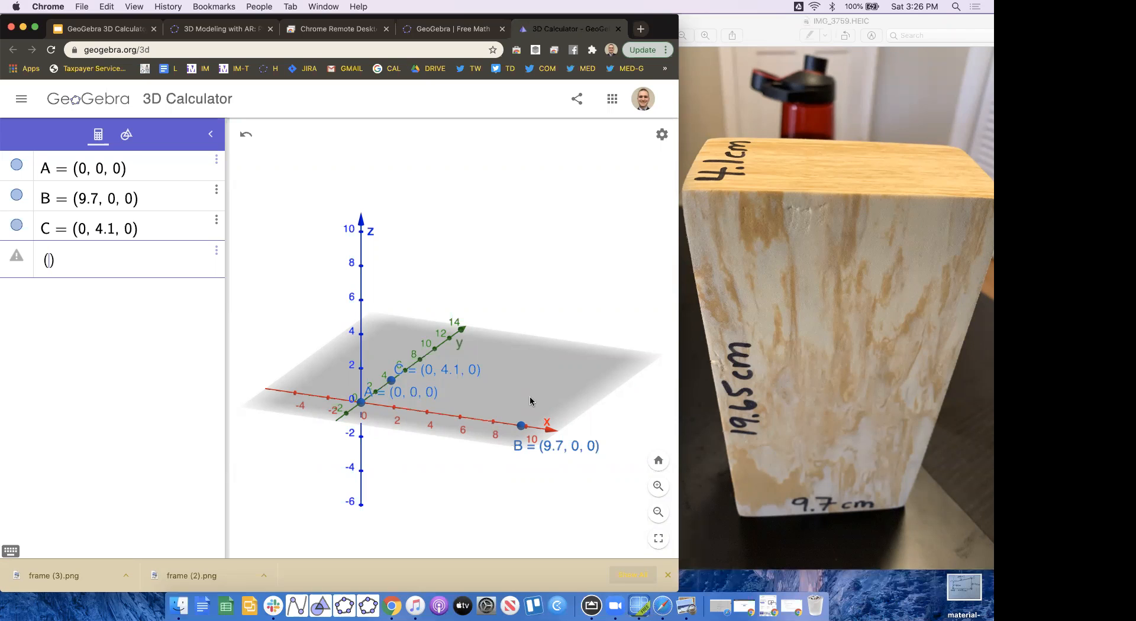
pyautogui.write('0, 0, 19.65')
pyautogui.press('Return')
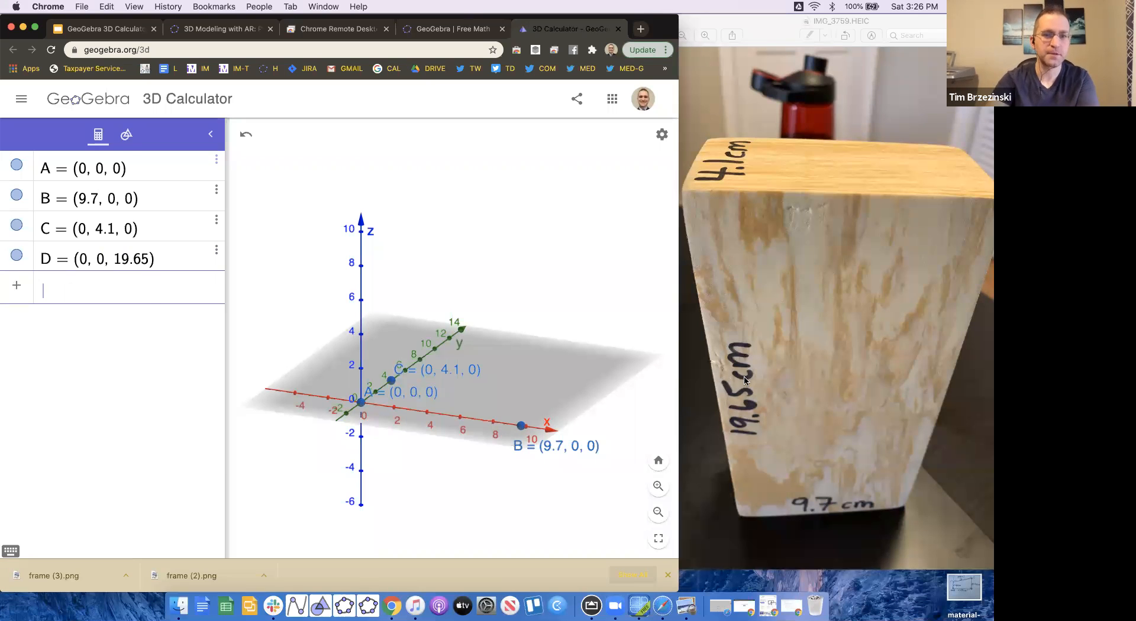
# - Show the coordinates beside the label of point D above the z-axis
pyautogui.scroll(-3, 512, 363)
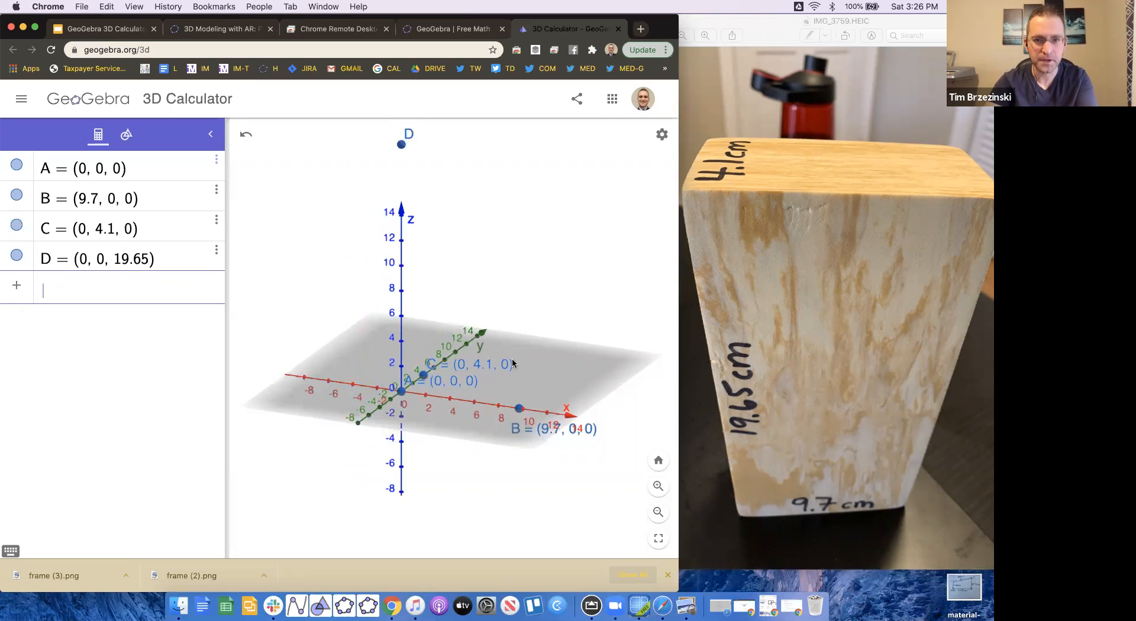
pyautogui.moveTo(553, 354); pyautogui.dragTo(552, 352)
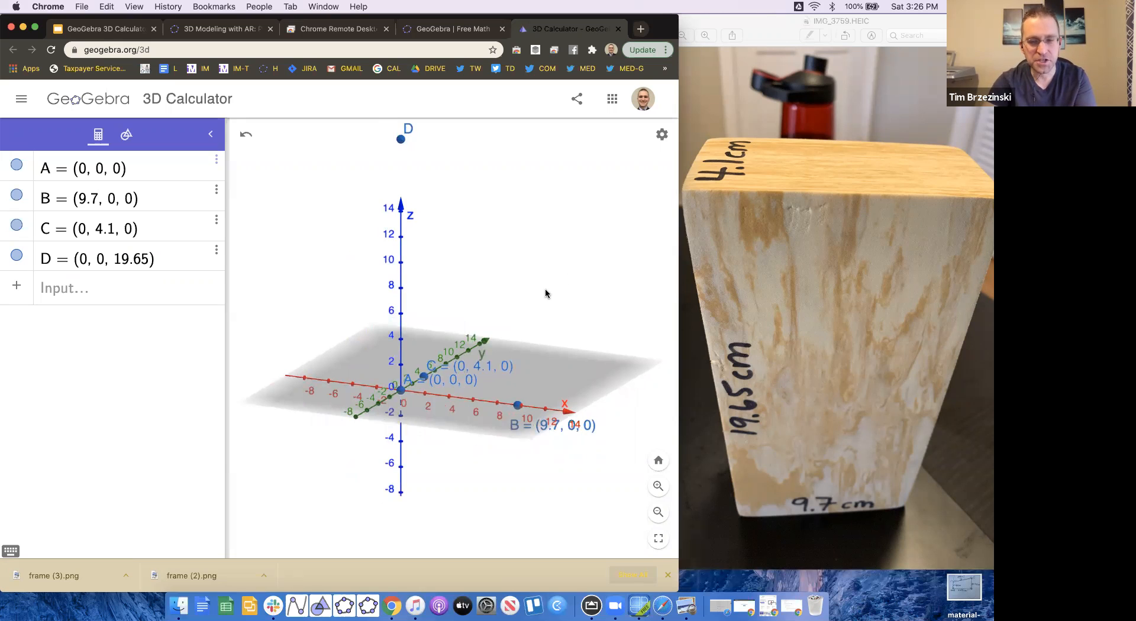
pyautogui.moveTo(549, 258); pyautogui.dragTo(550, 261)
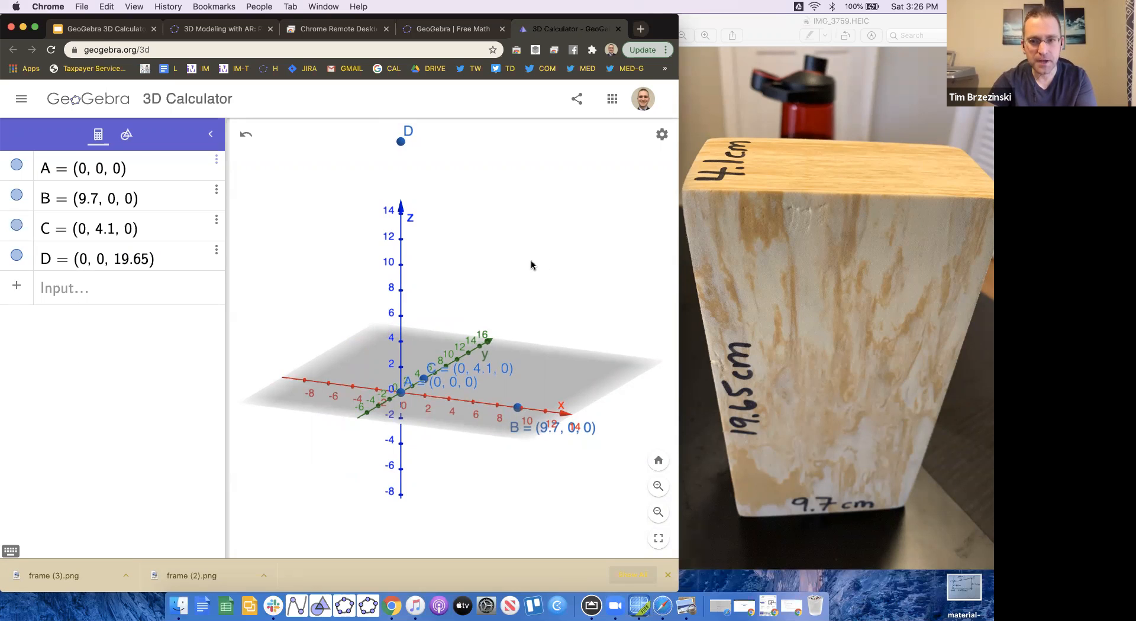
pyautogui.moveTo(531, 265); pyautogui.dragTo(519, 305)
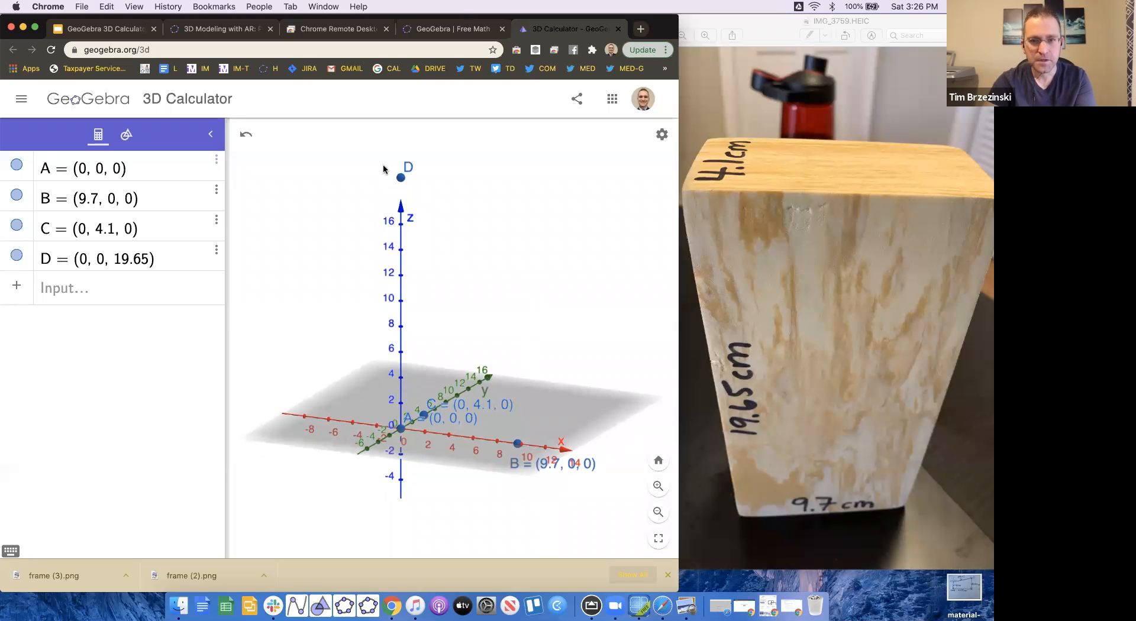
pyautogui.click(401, 177)
pyautogui.click(448, 196)
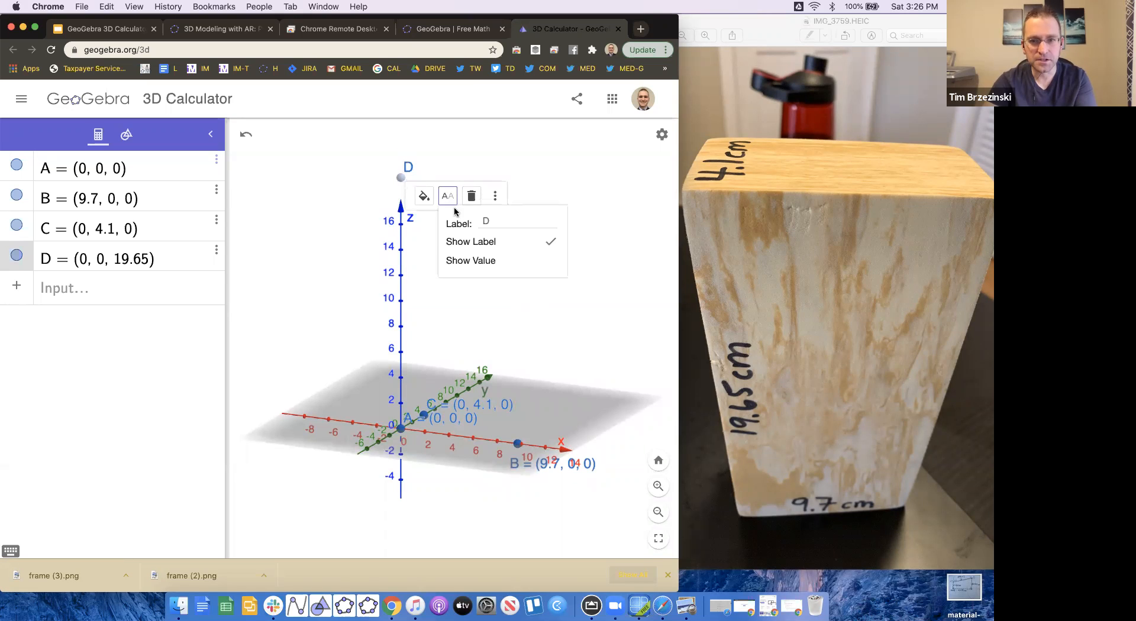
pyautogui.click(464, 261)
pyautogui.click(551, 186)
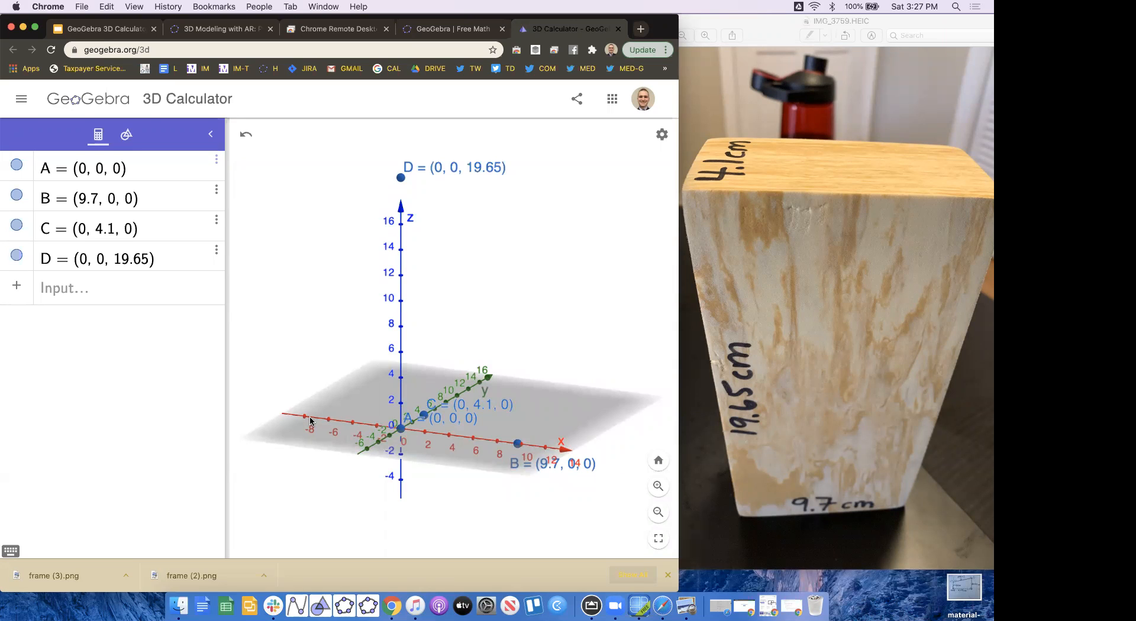
# - Define the fourth corner of the block's base at (9.7, 4.1, 0)
pyautogui.click(125, 288)
pyautogui.write('(9.7,')
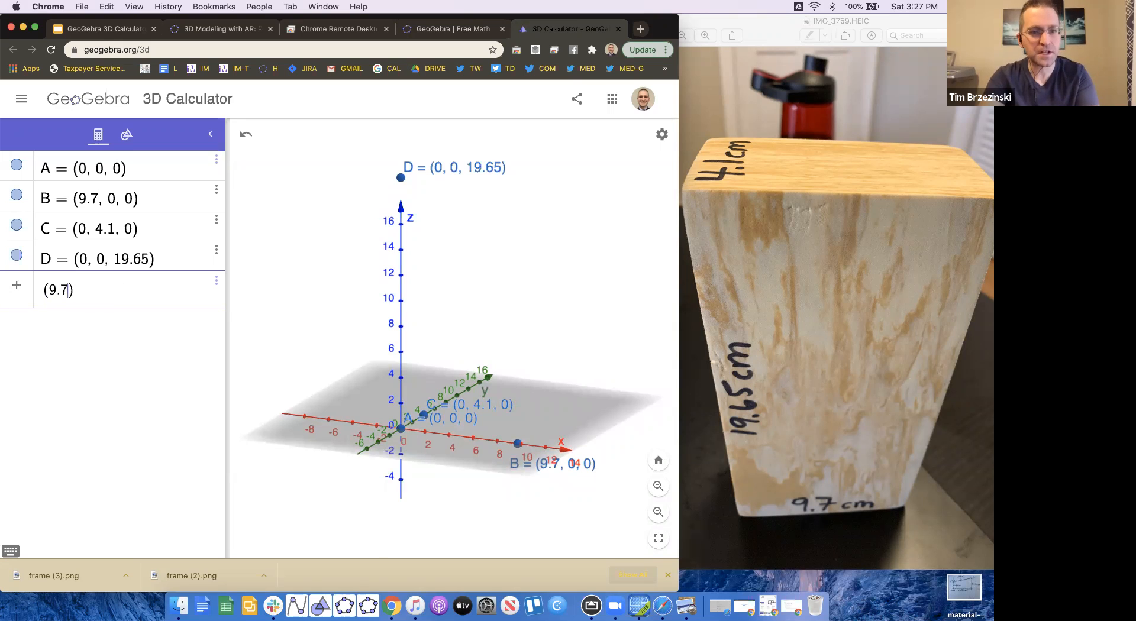
pyautogui.write('4.1,')
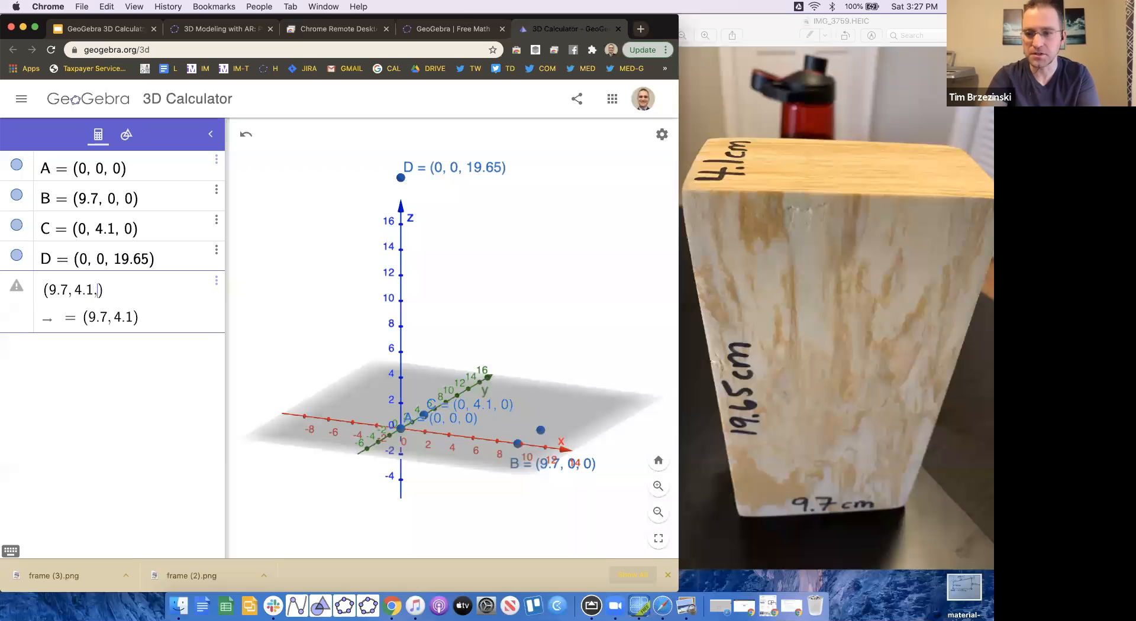
pyautogui.write('0')
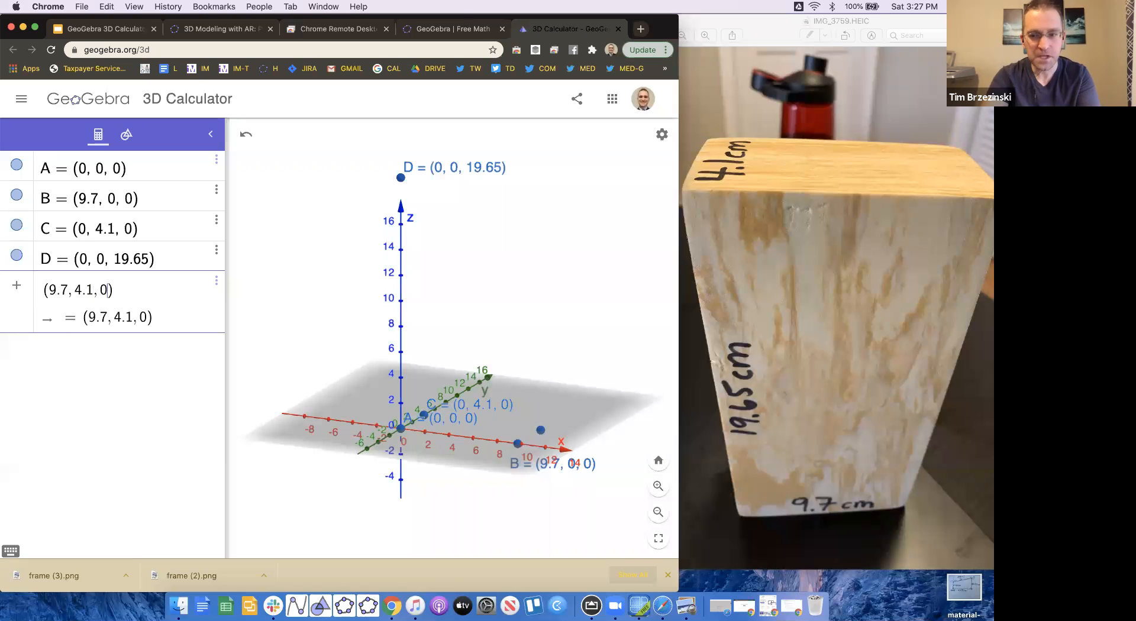
pyautogui.press('Return')
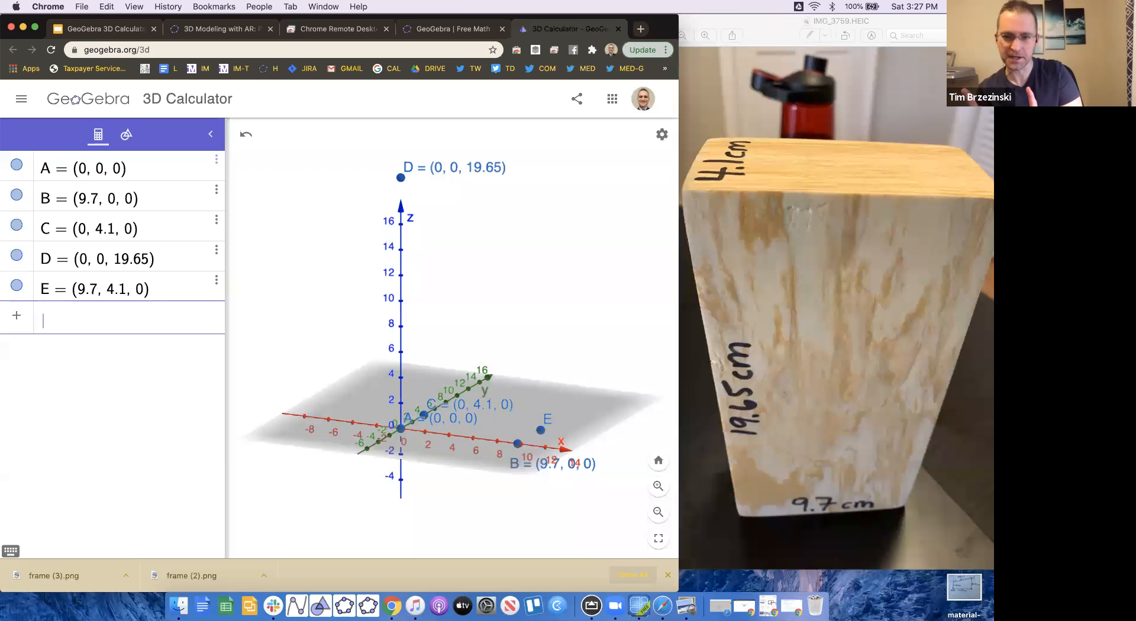
# - Show the coordinates beside the label of point E at the fourth base corner
pyautogui.click(542, 432)
pyautogui.click(590, 450)
pyautogui.click(531, 515)
pyautogui.click(589, 353)
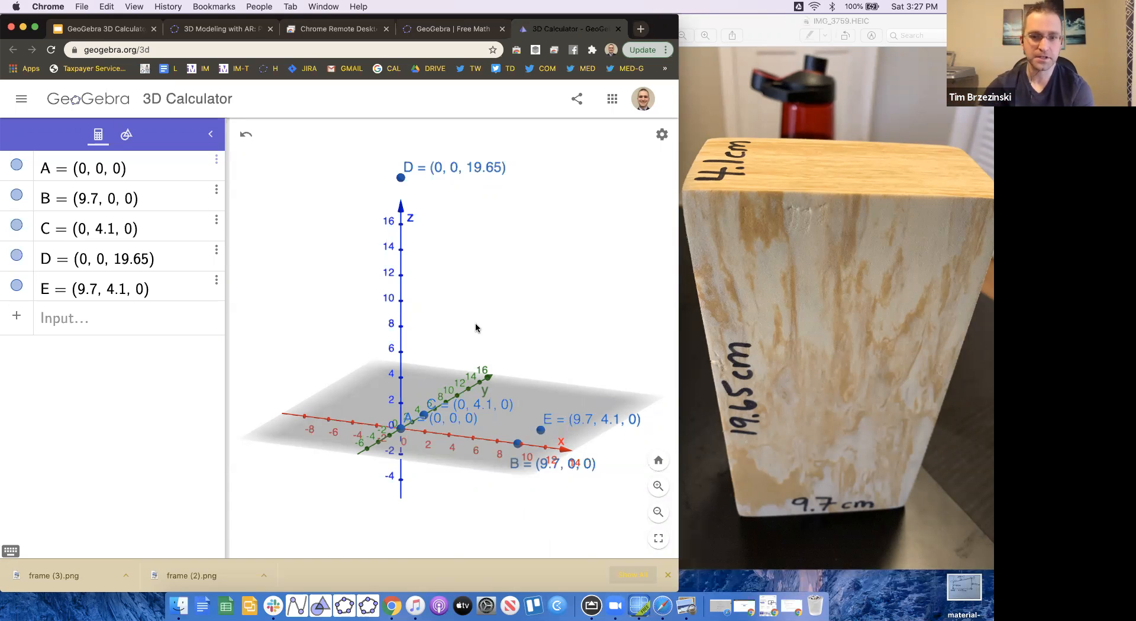
# - Define the block's upper corner above point B at (9.7, 0, 19.654)
pyautogui.click(119, 328)
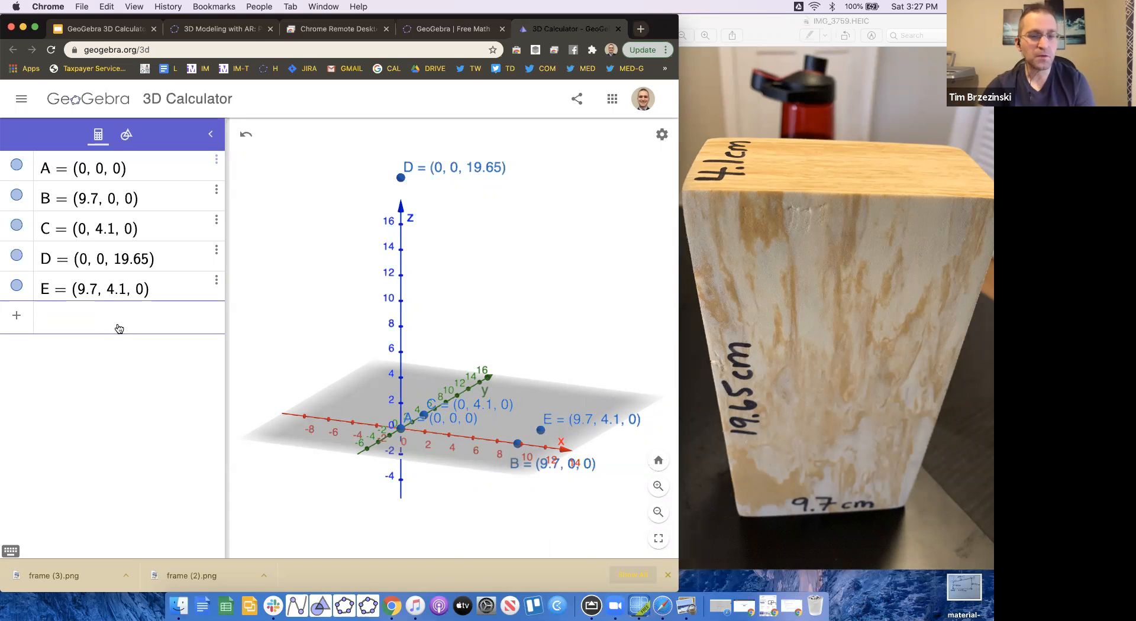
pyautogui.write('(')
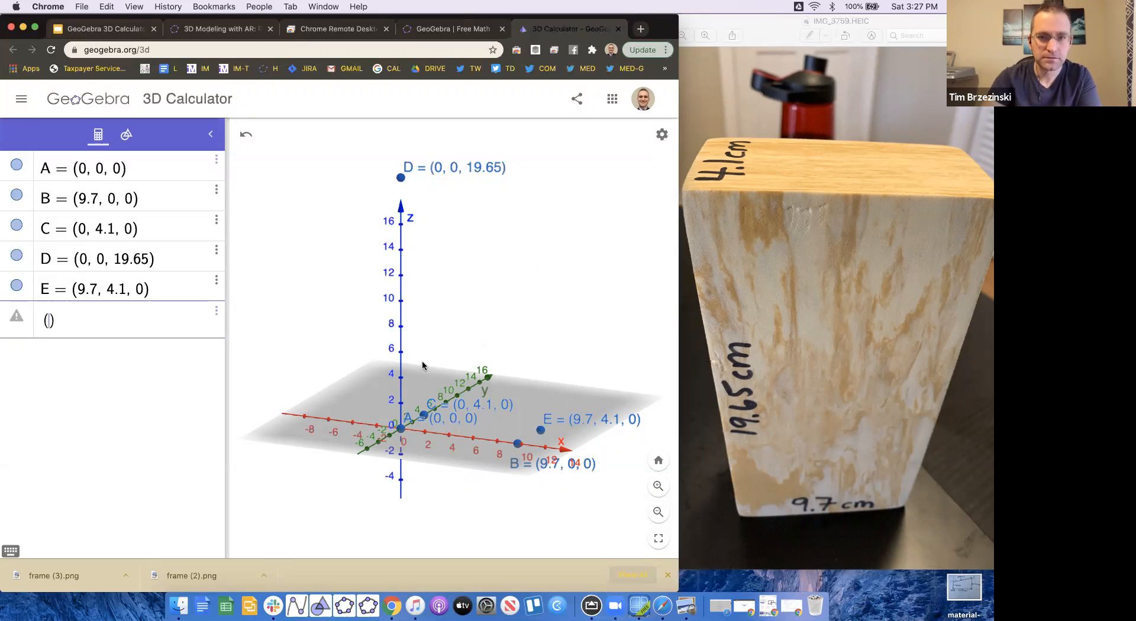
pyautogui.moveTo(346, 330); pyautogui.dragTo(377, 330)
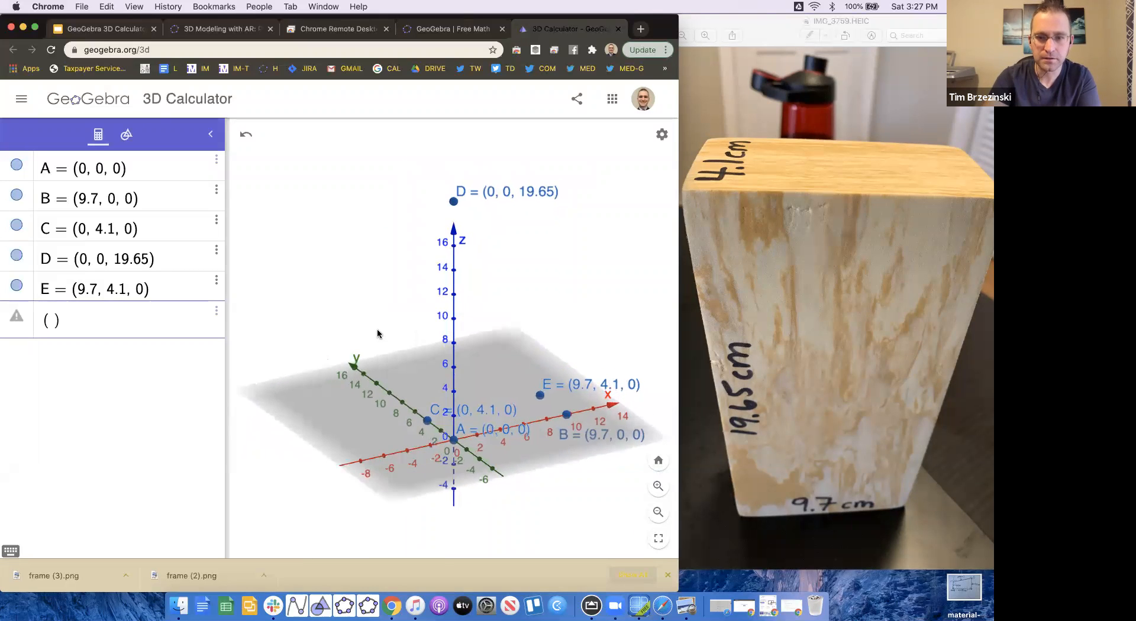
pyautogui.write('9.7, 0, ')
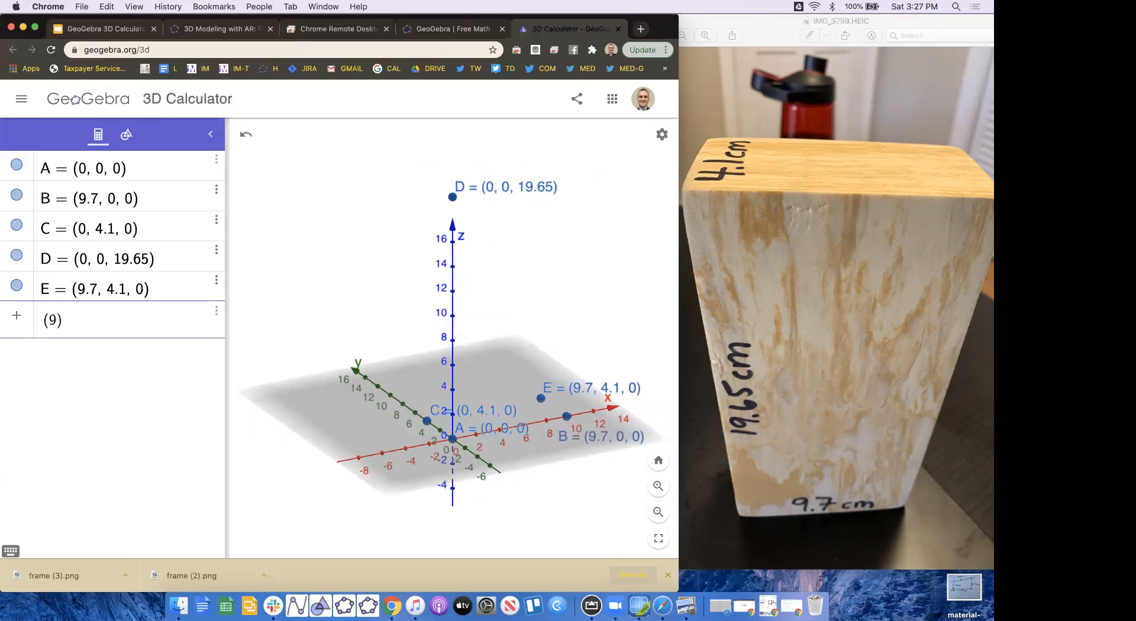
pyautogui.write('19.654')
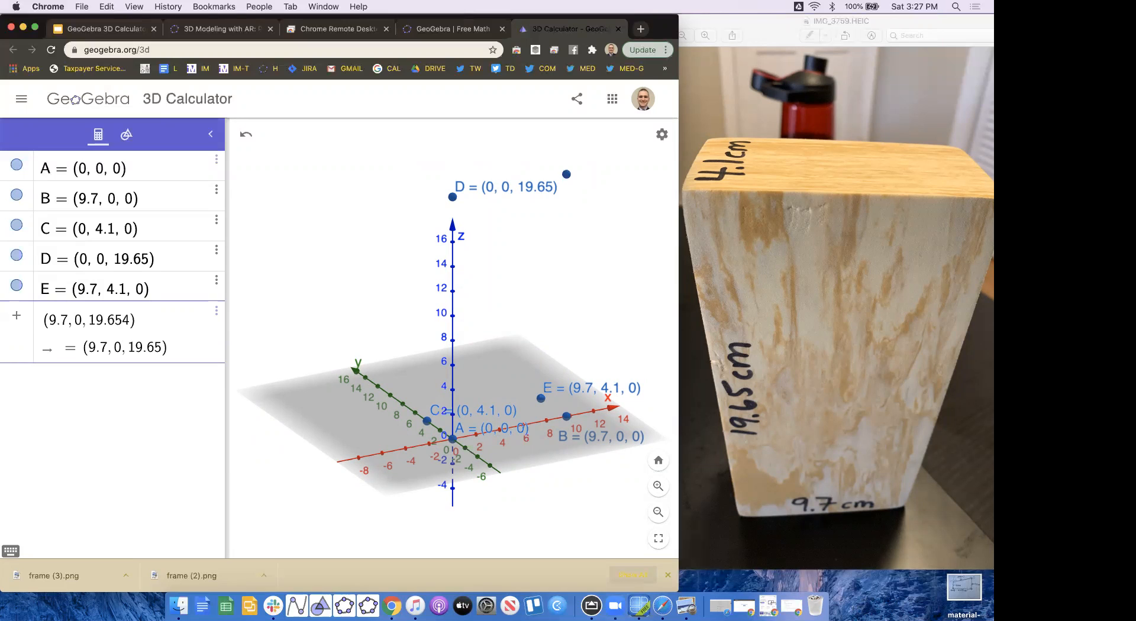
pyautogui.press('Return')
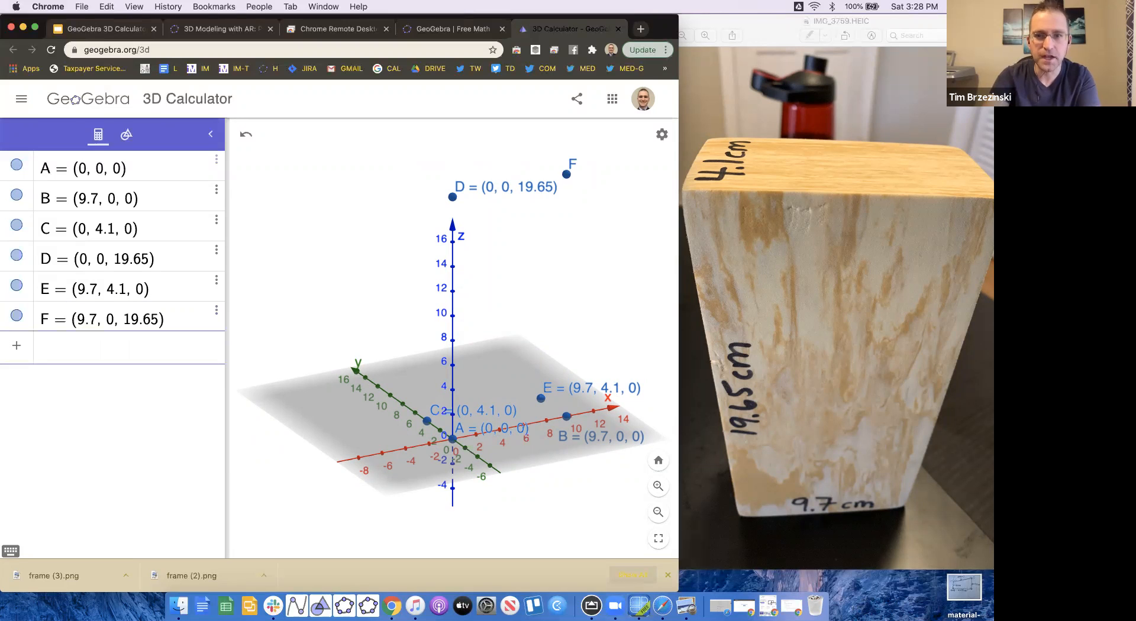
# - Show the coordinates beside the label of point F above point B
pyautogui.moveTo(593, 312); pyautogui.dragTo(552, 305)
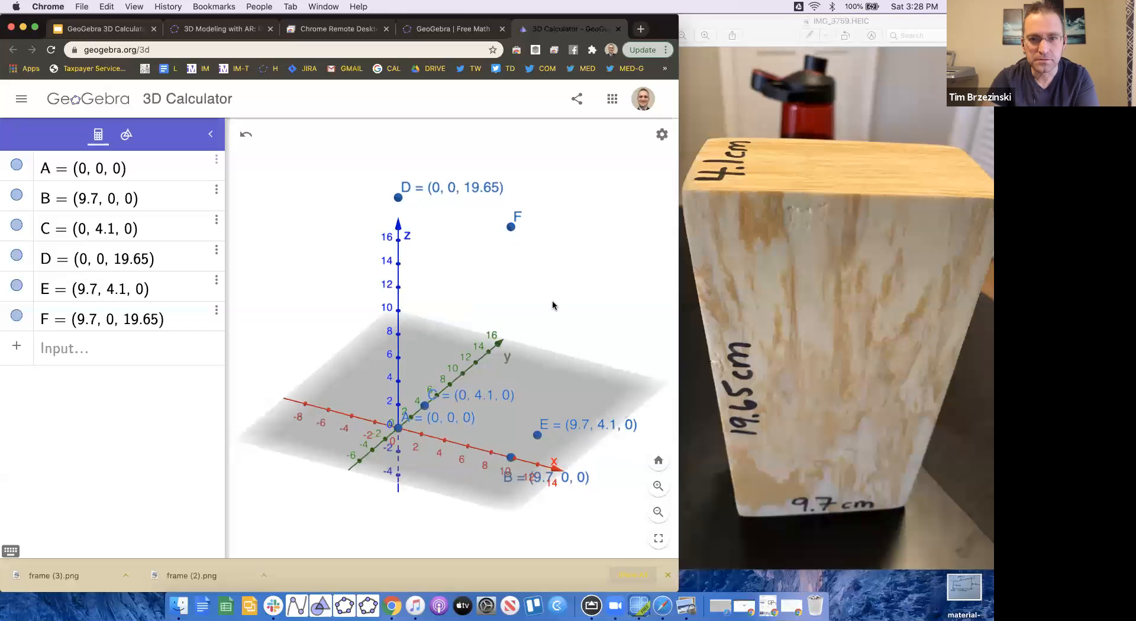
pyautogui.click(510, 227)
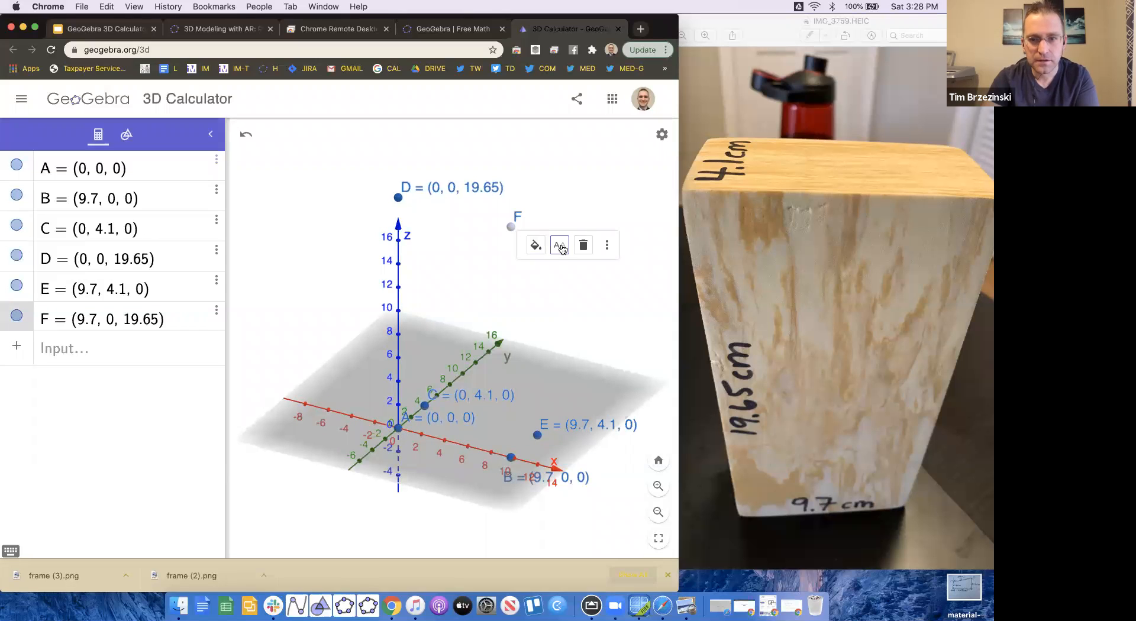
pyautogui.click(559, 244)
pyautogui.click(510, 320)
pyautogui.click(613, 335)
pyautogui.moveTo(612, 335)
pyautogui.mouseDown()
pyautogui.moveTo(598, 332)
pyautogui.moveTo(609, 335)
pyautogui.mouseUp()
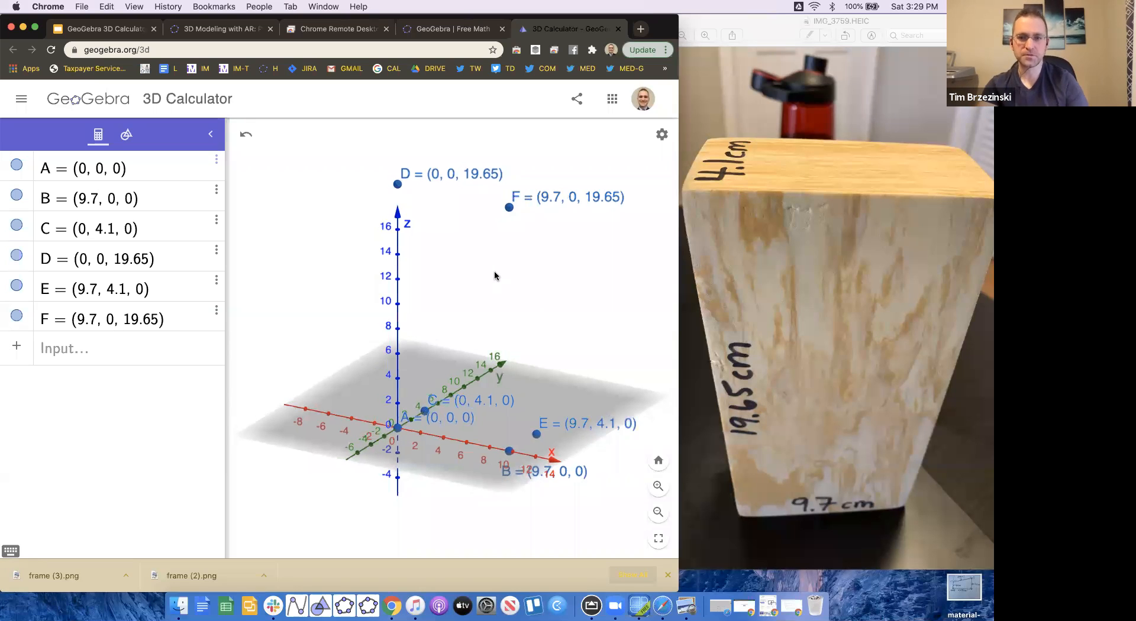
# - Define the block's upper corner above point E at (9.7, 4.1, 19.65)
pyautogui.click(156, 350)
pyautogui.write('(9.7')
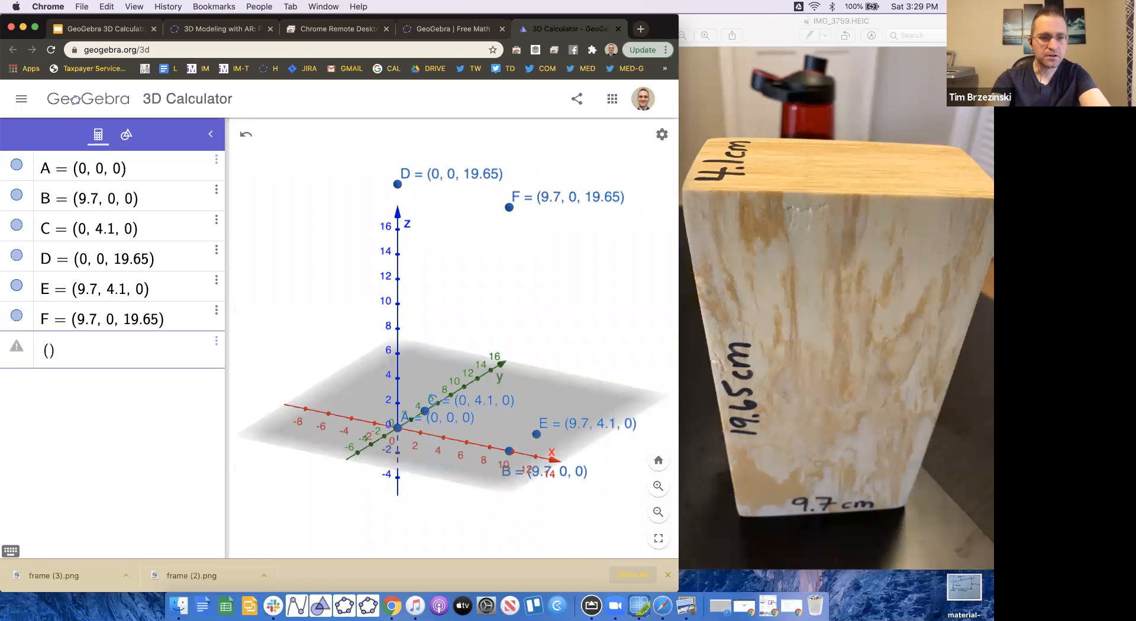
pyautogui.write(', ')
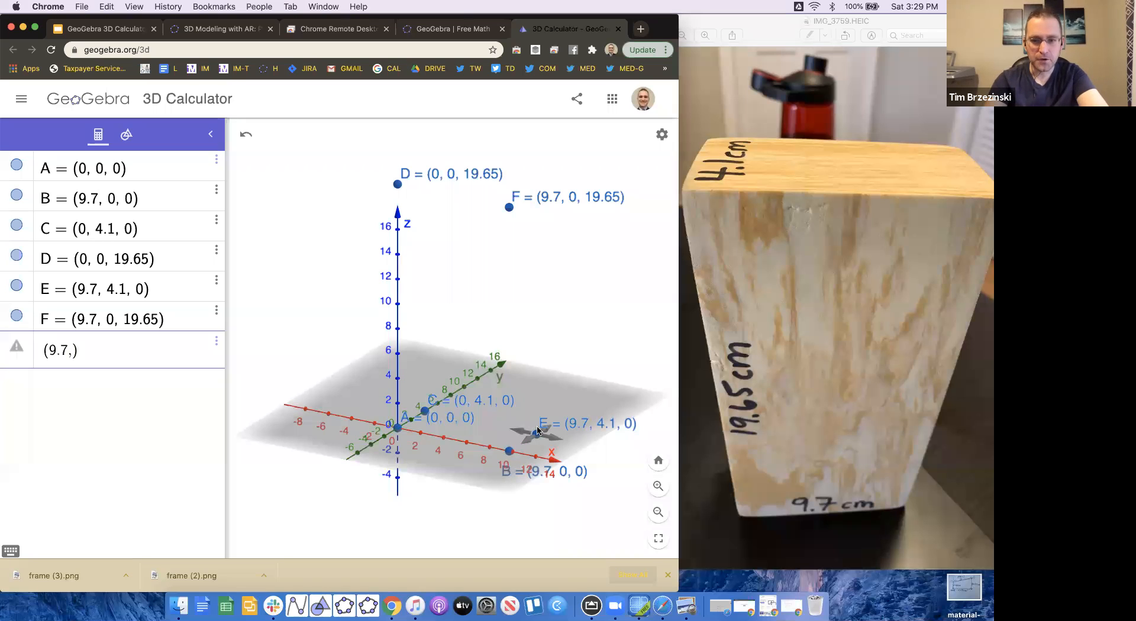
pyautogui.write('4.1, 1')
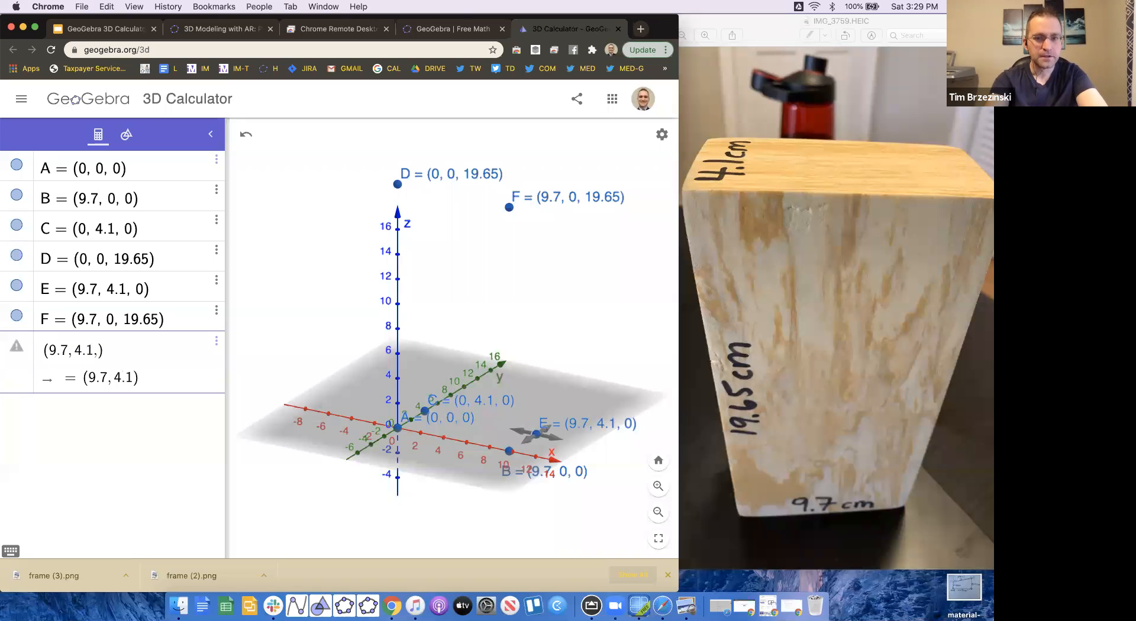
pyautogui.write('9.65')
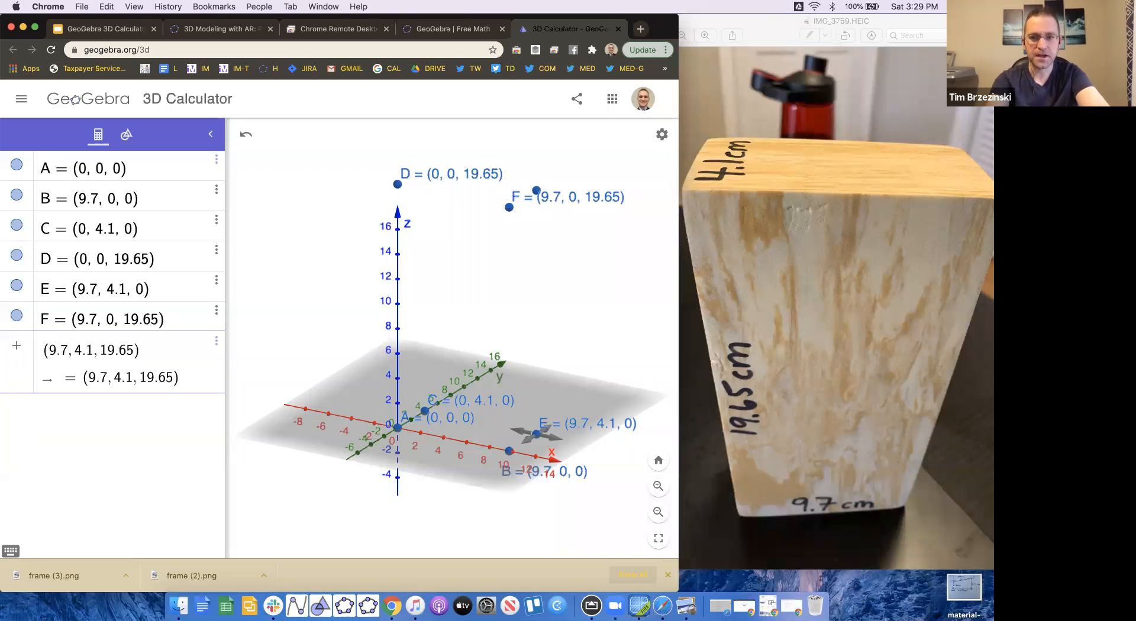
pyautogui.press('Return')
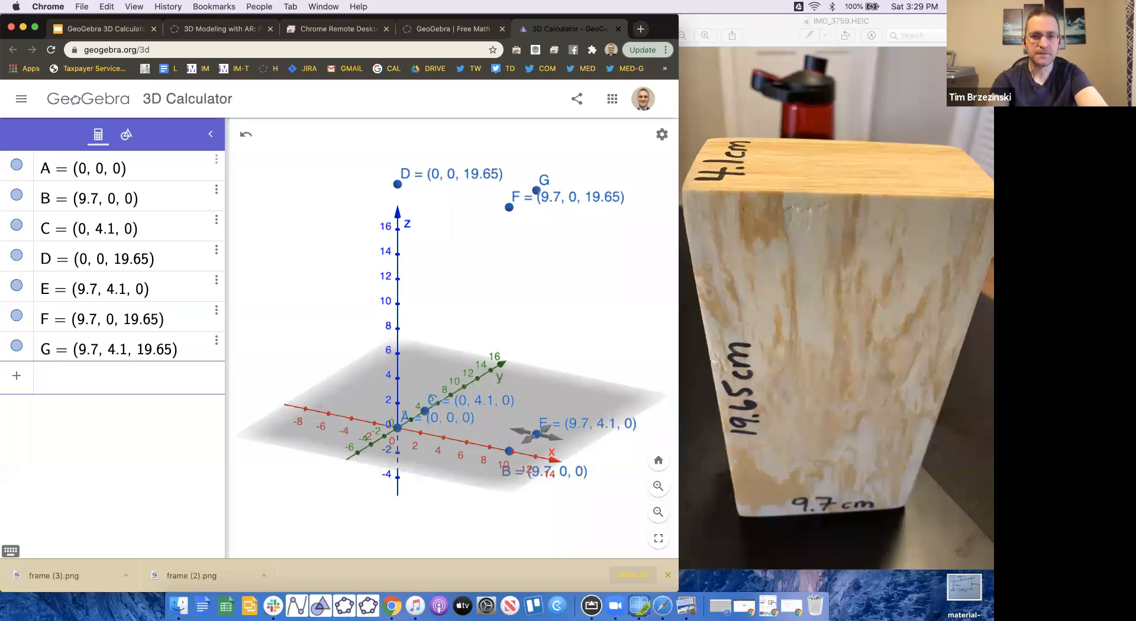
# - Define the block's last upper corner, above point C, at (0, 4.1, 19.65)
pyautogui.write('(')
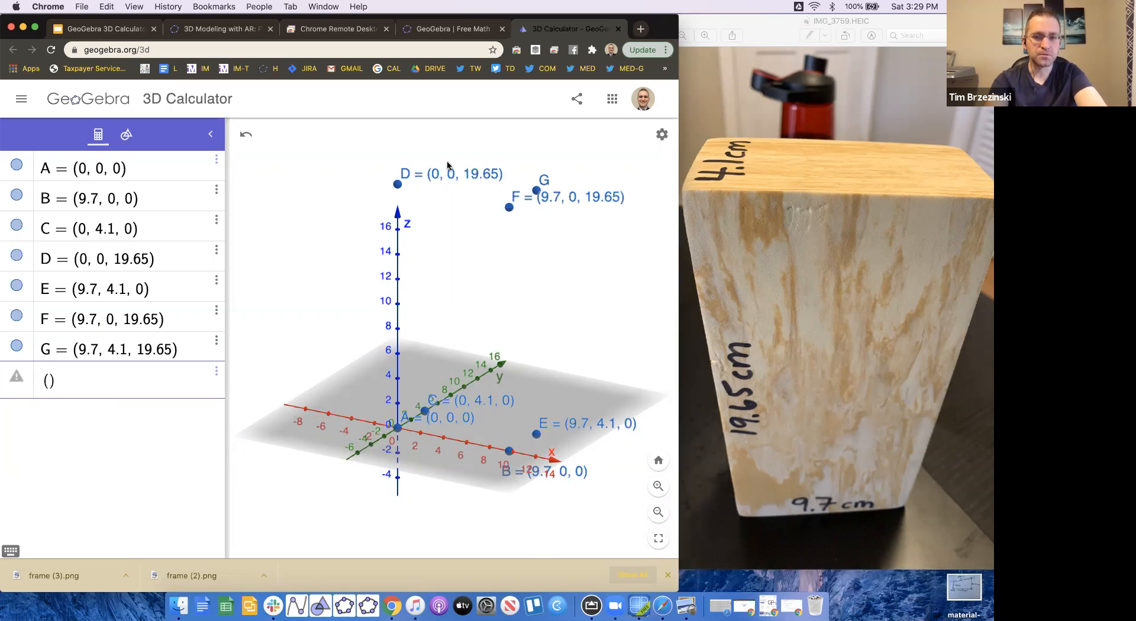
pyautogui.write('0, ')
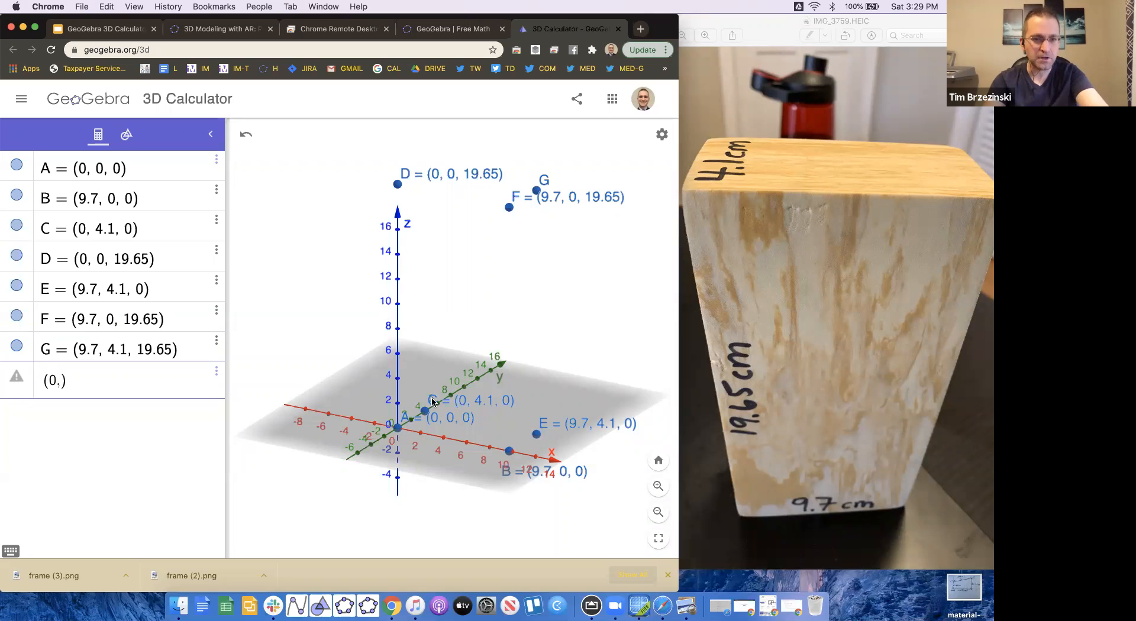
pyautogui.write('4.1, ')
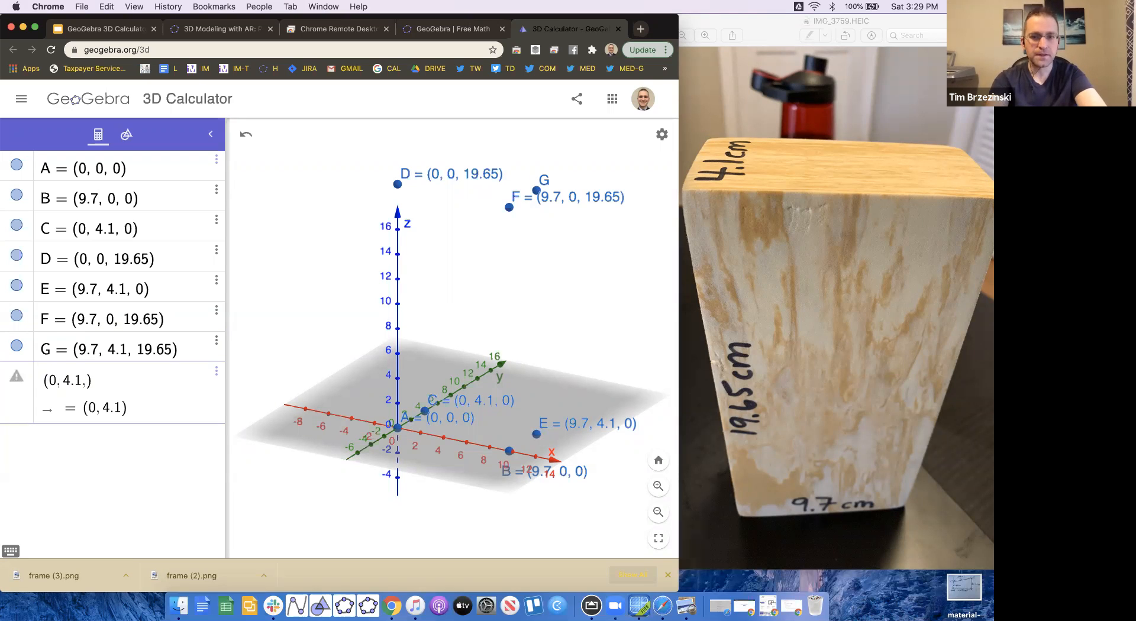
pyautogui.write('19.6')
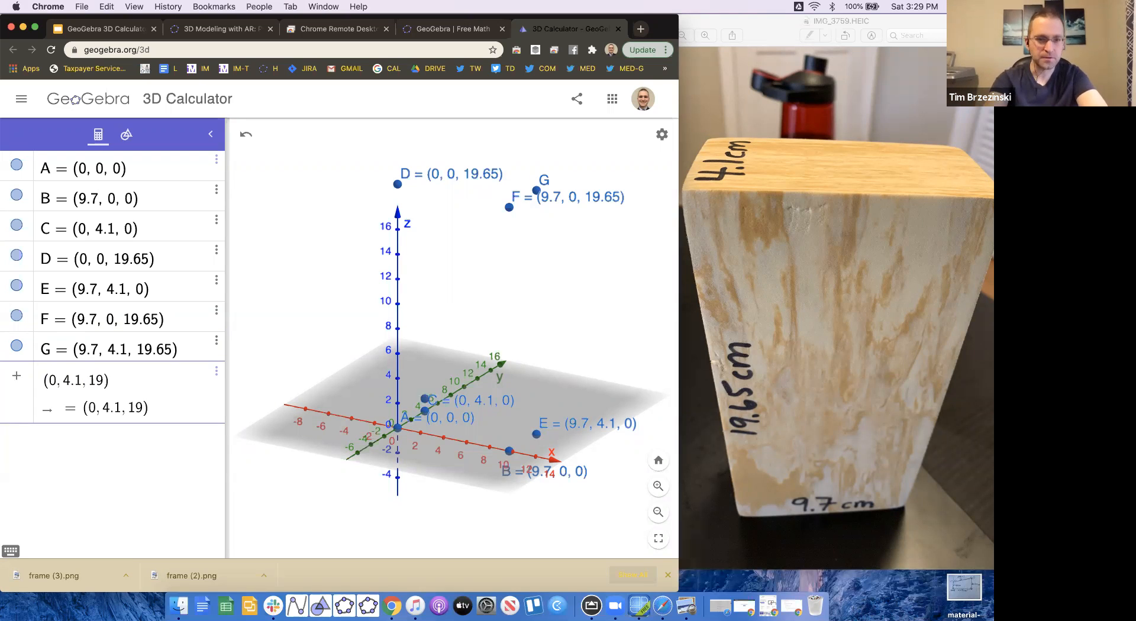
pyautogui.write('4')
pyautogui.press('BackSpace')
pyautogui.write('5')
pyautogui.press('Return')
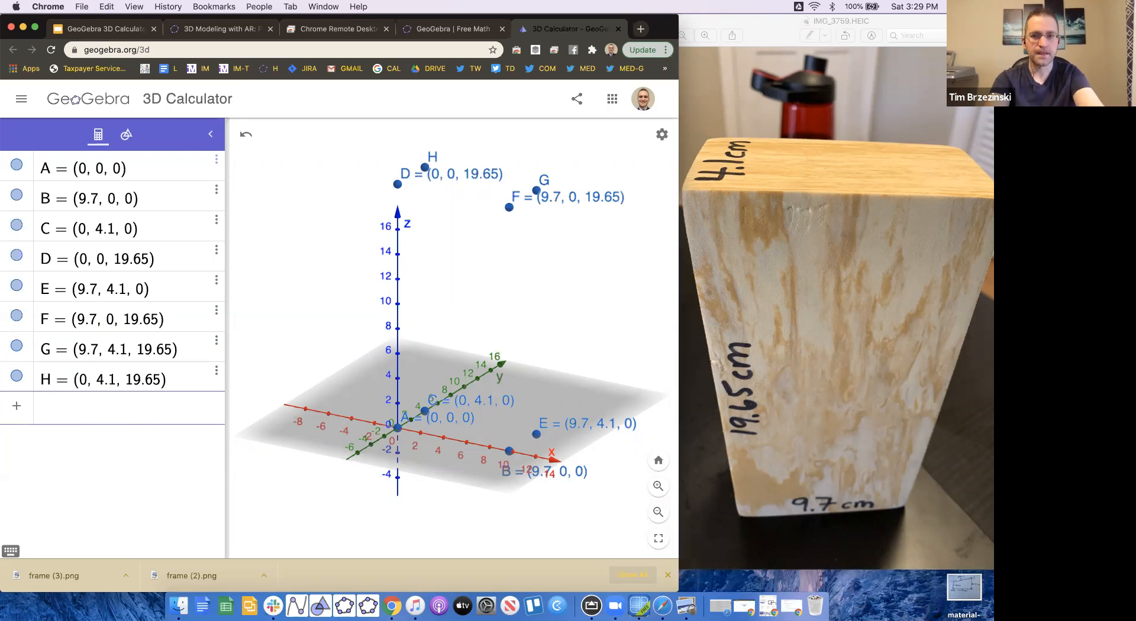
# - Show the coordinates beside the label of point G above point E
pyautogui.click(535, 189)
pyautogui.click(585, 213)
pyautogui.click(532, 273)
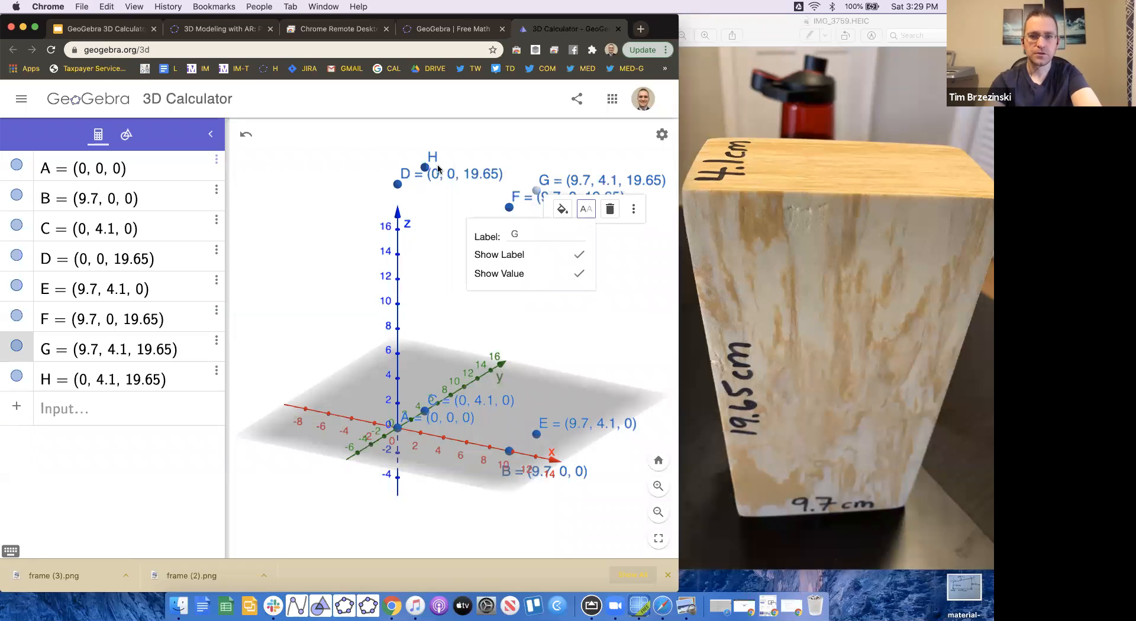
pyautogui.click(425, 171)
pyautogui.click(472, 189)
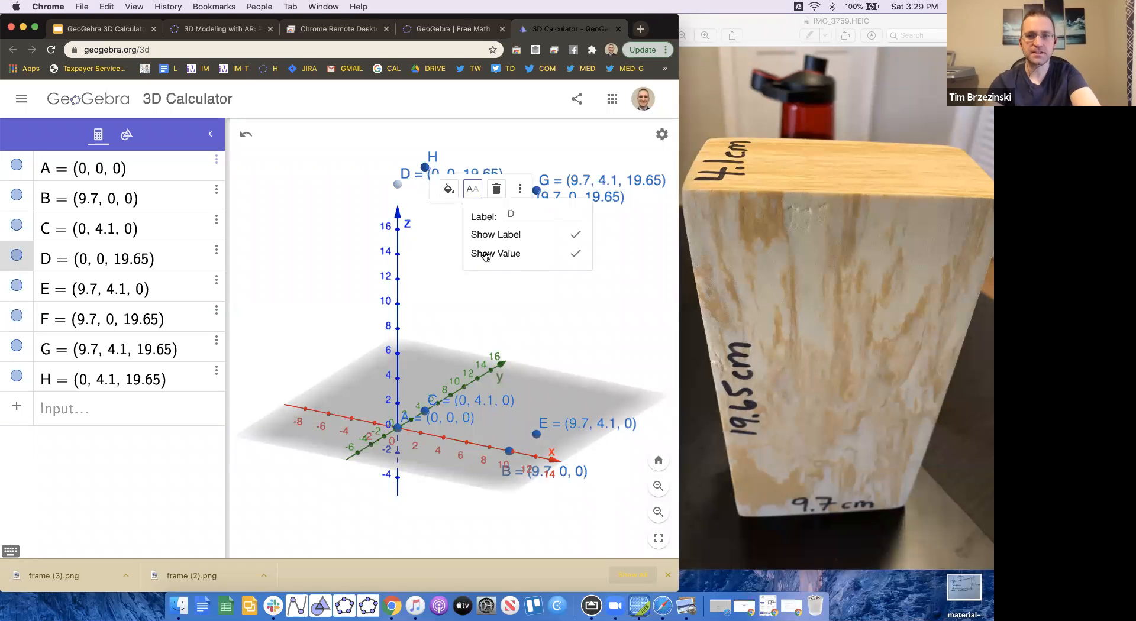
pyautogui.click(431, 264)
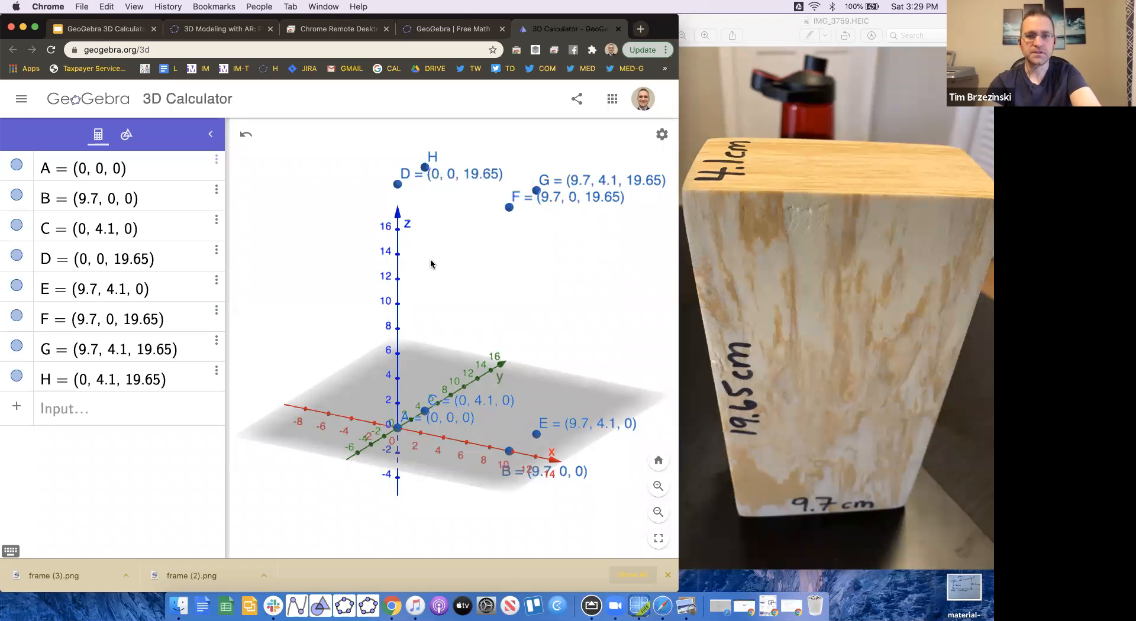
# - Show the coordinates beside the label of point H above point C
pyautogui.click(426, 168)
pyautogui.click(475, 188)
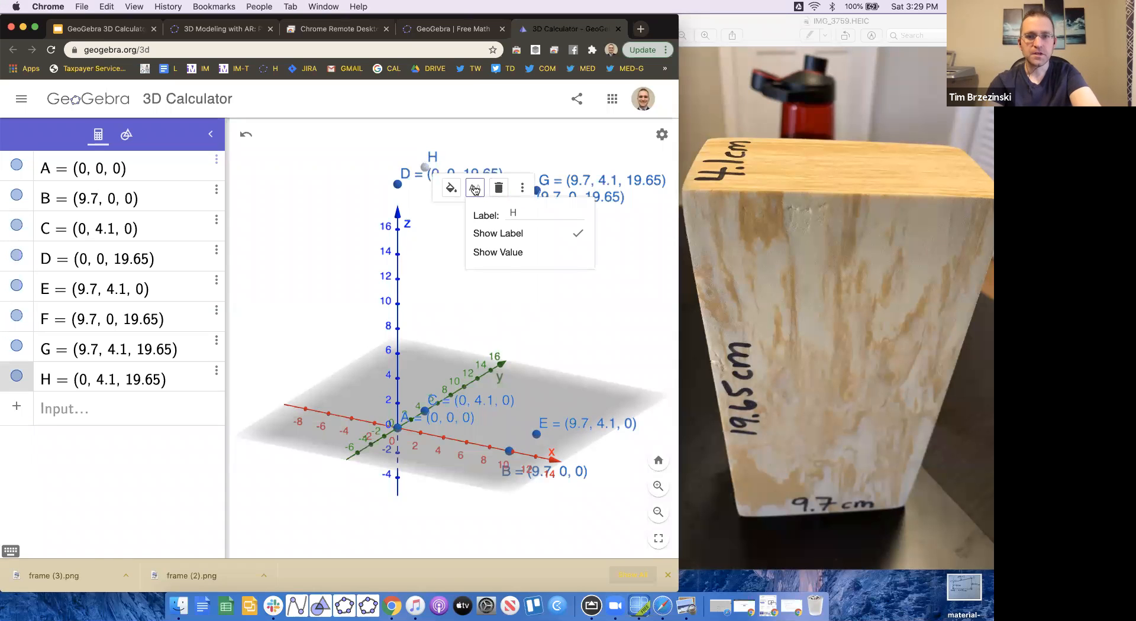
pyautogui.click(490, 253)
pyautogui.click(456, 289)
pyautogui.moveTo(464, 289)
pyautogui.mouseDown()
pyautogui.moveTo(495, 287)
pyautogui.moveTo(453, 286)
pyautogui.mouseUp()
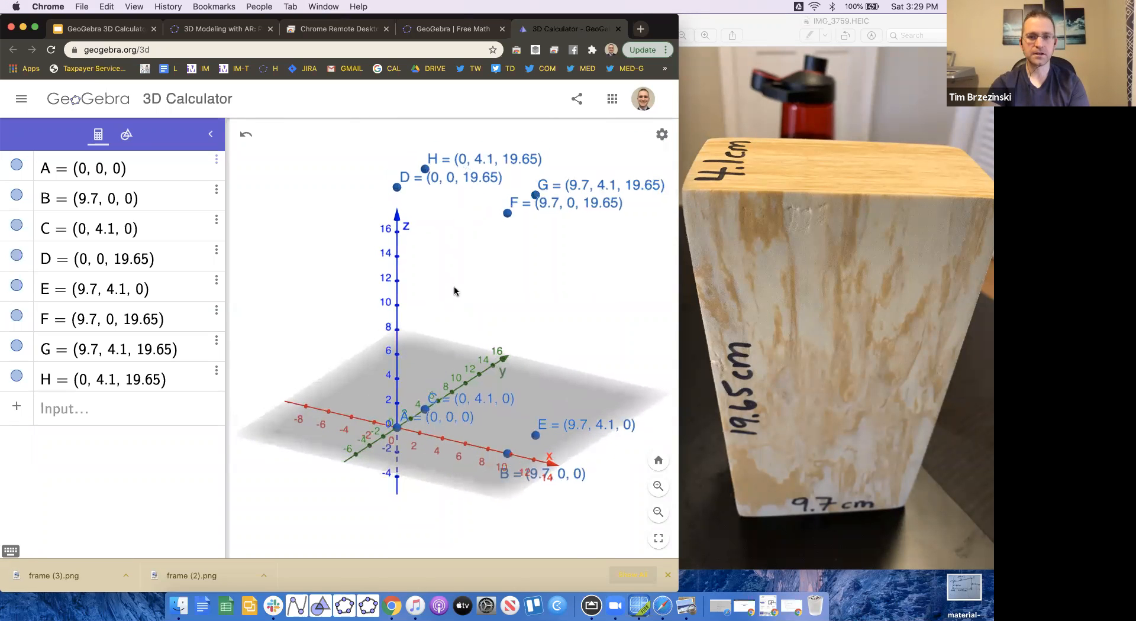
# - Draw the block's base with the Polygon tool through points A, B, E and C, closing it at A
pyautogui.click(127, 139)
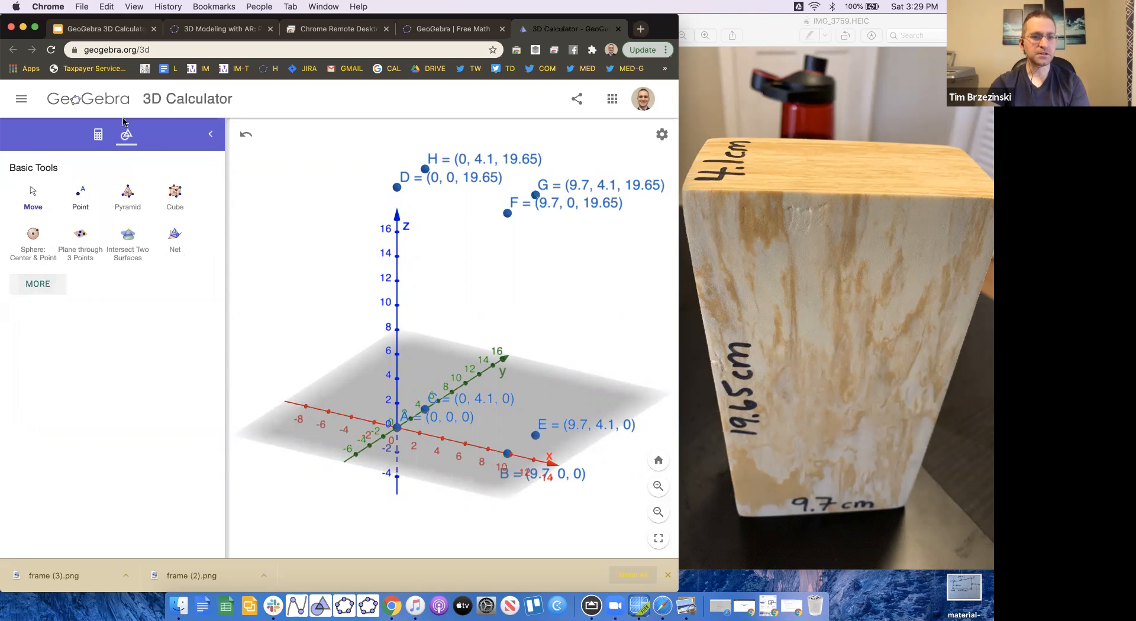
pyautogui.click(38, 284)
pyautogui.scroll(-2, 39, 279)
pyautogui.scroll(-3, 39, 279)
pyautogui.keyDown('ctrl'); pyautogui.scroll(5, 83, 315); pyautogui.keyUp('ctrl')
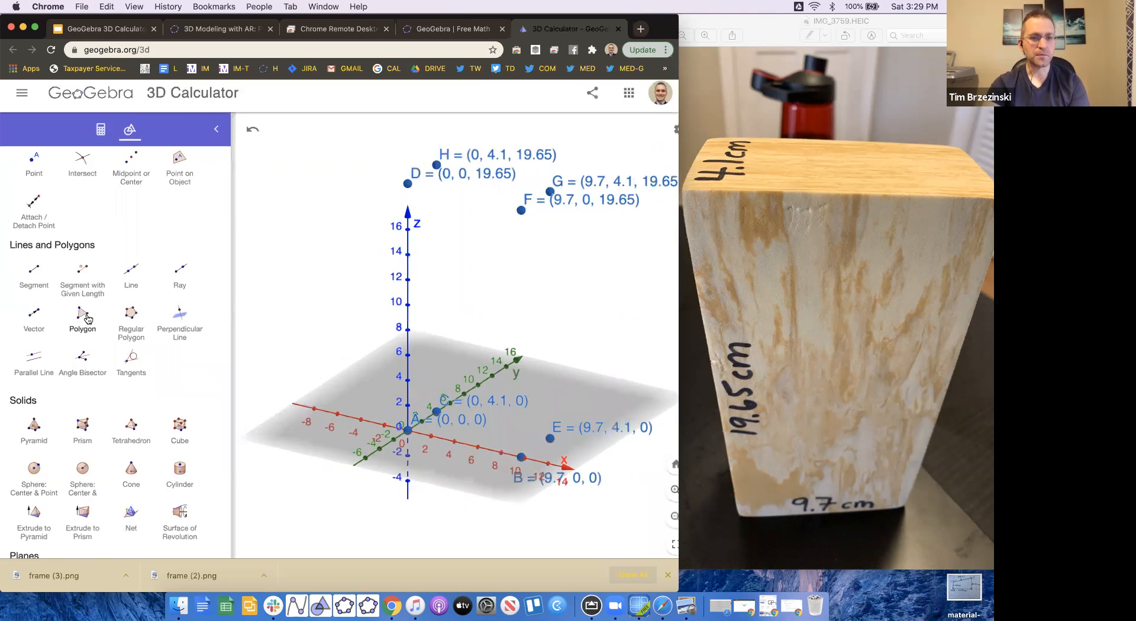
pyautogui.click(243, 307)
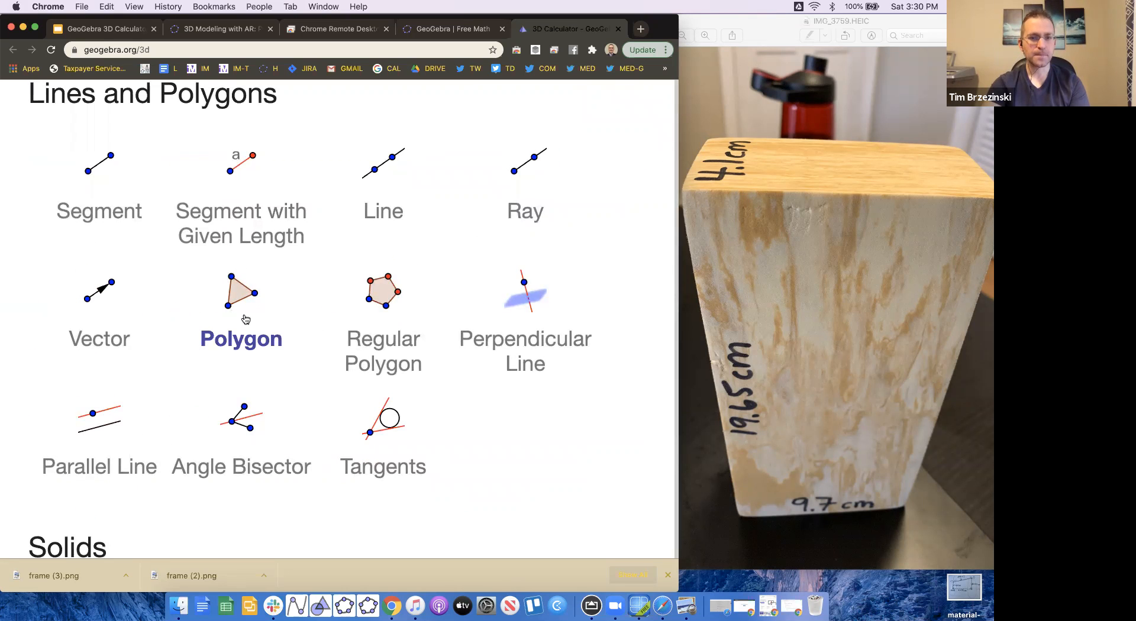
pyautogui.keyDown('ctrl'); pyautogui.scroll(-5, 246, 319); pyautogui.keyUp('ctrl')
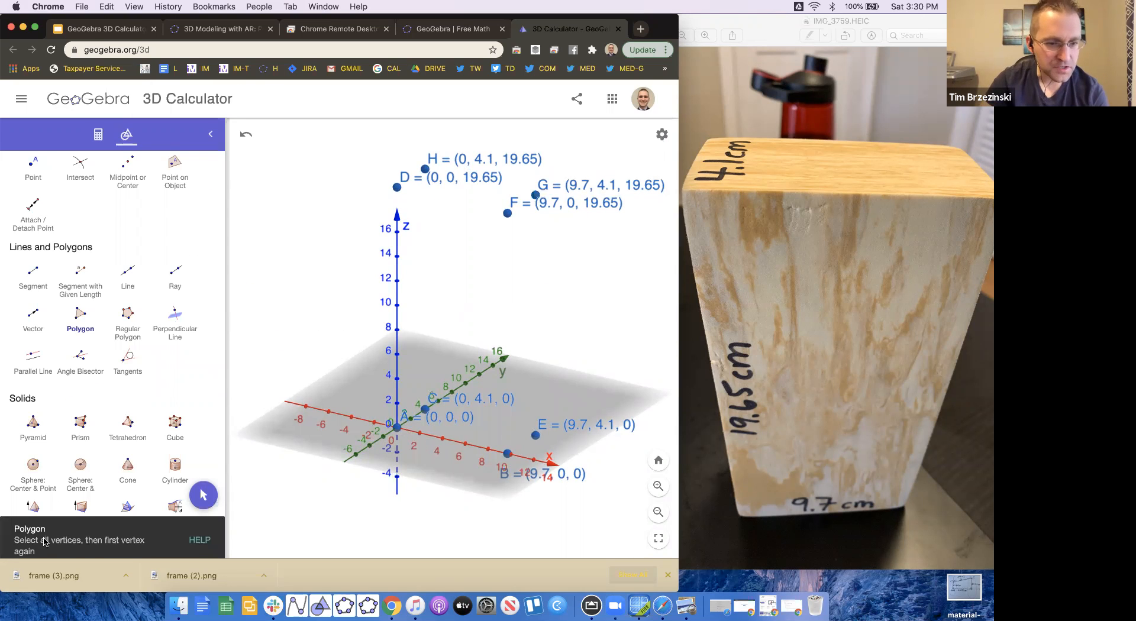
pyautogui.scroll(1, 83, 338)
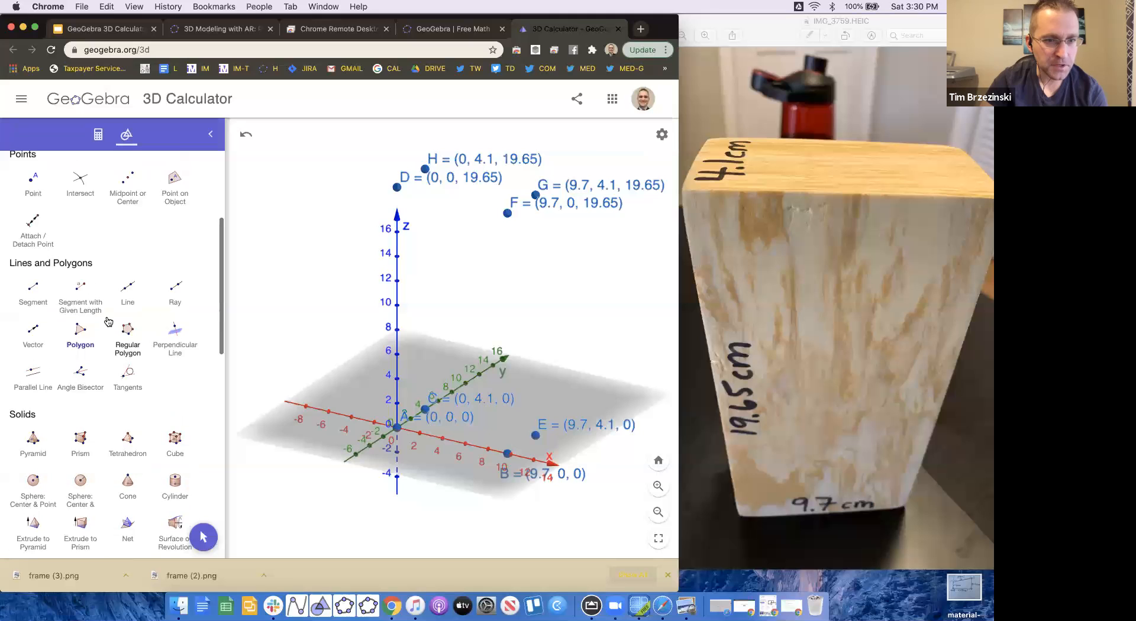
pyautogui.click(81, 342)
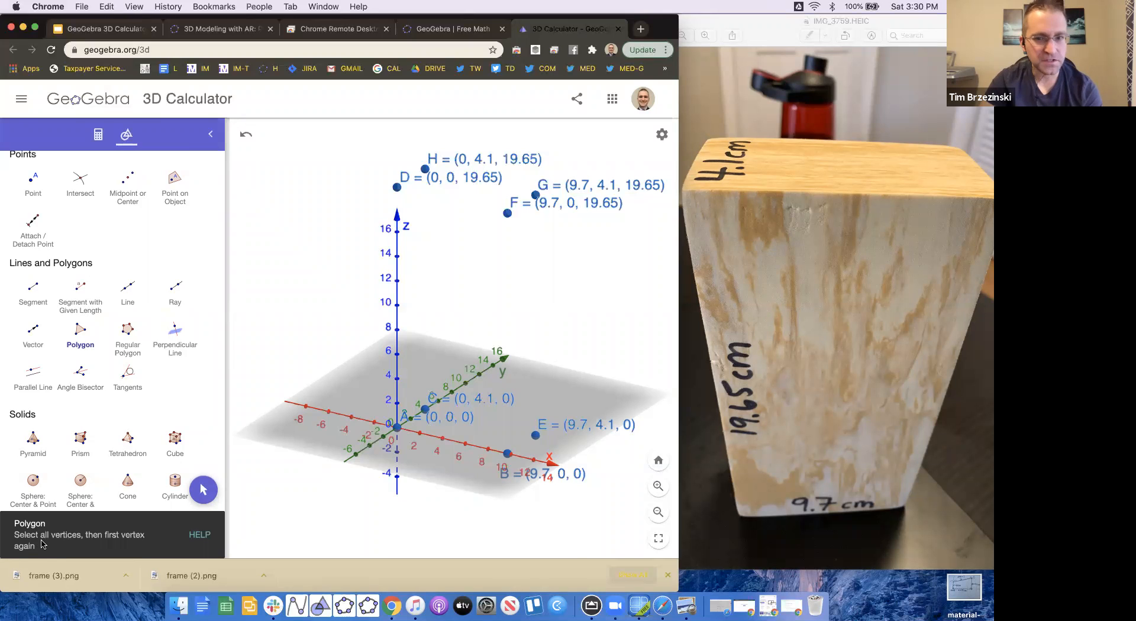
pyautogui.click(396, 430)
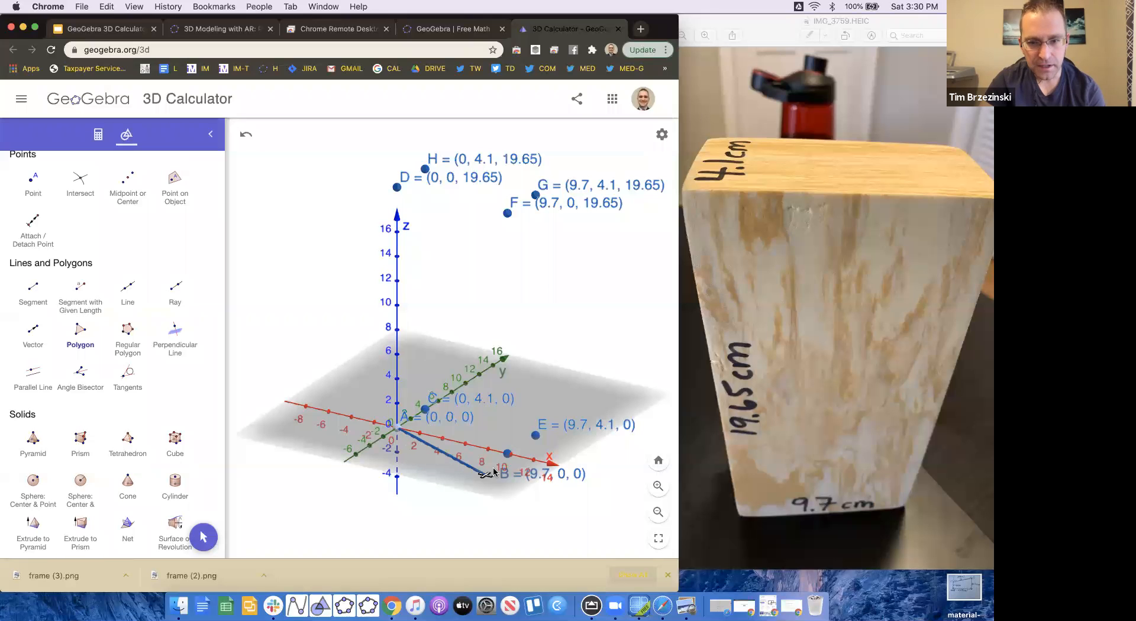
pyautogui.click(508, 453)
pyautogui.click(535, 435)
pyautogui.click(423, 408)
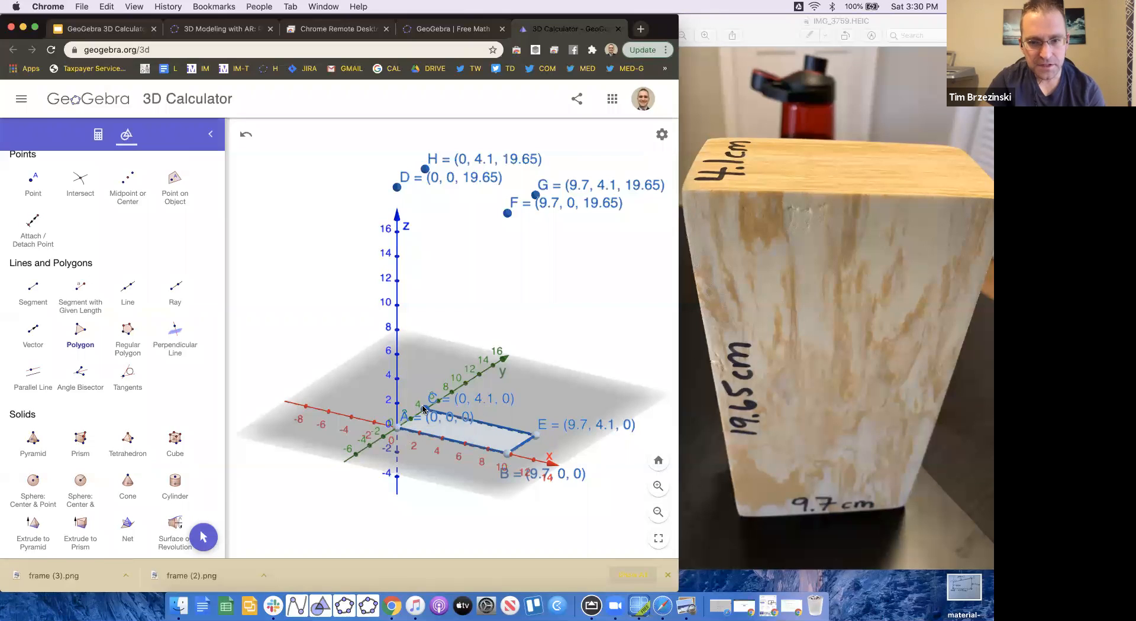
pyautogui.click(395, 427)
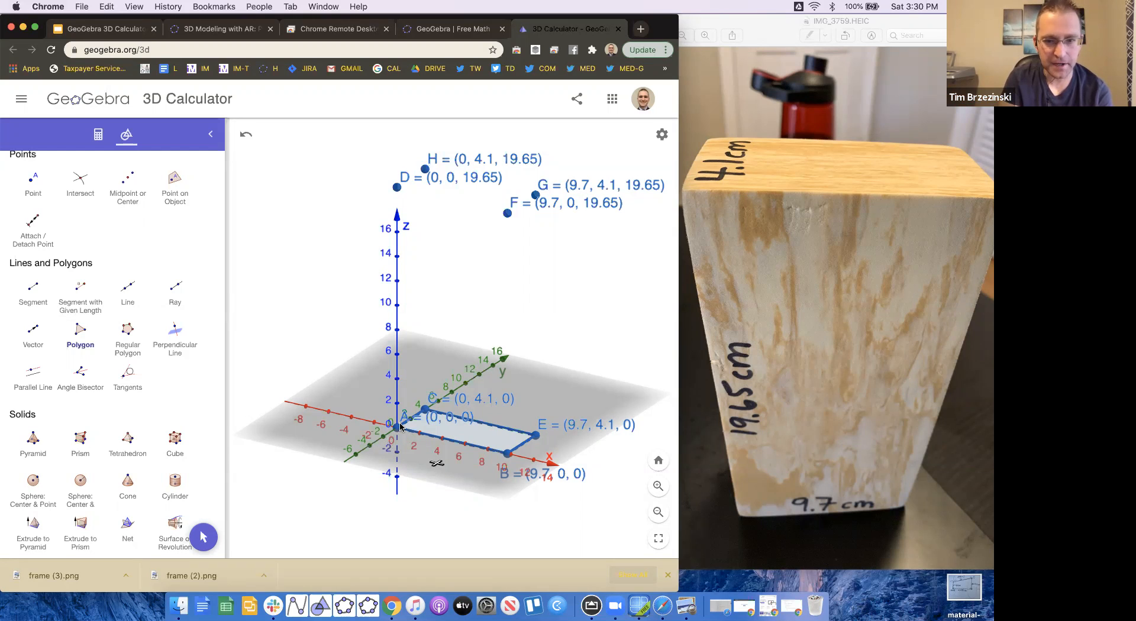
# - Draw the block's front face with the Polygon tool through points A, B, F and D, closing it at A
pyautogui.click(508, 453)
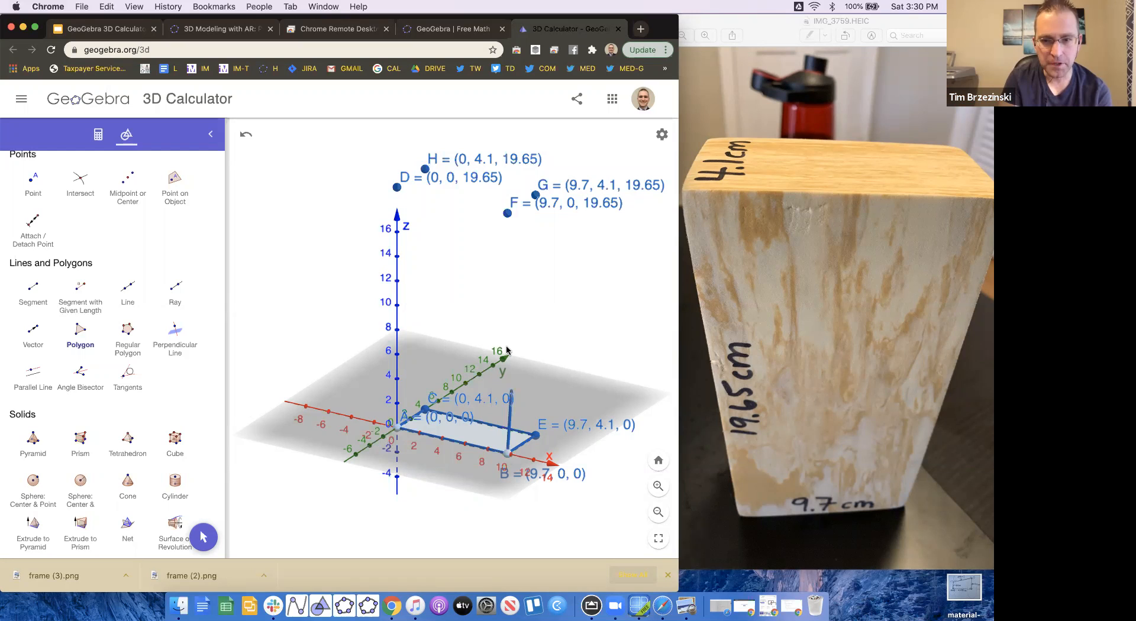
pyautogui.click(507, 214)
pyautogui.click(397, 188)
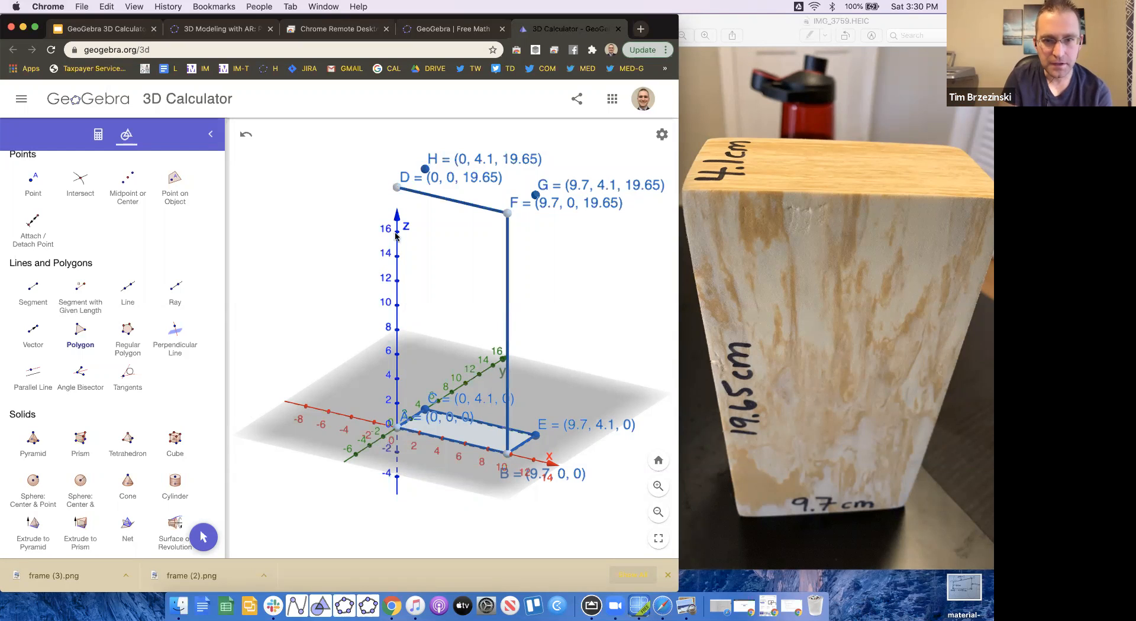
pyautogui.click(397, 427)
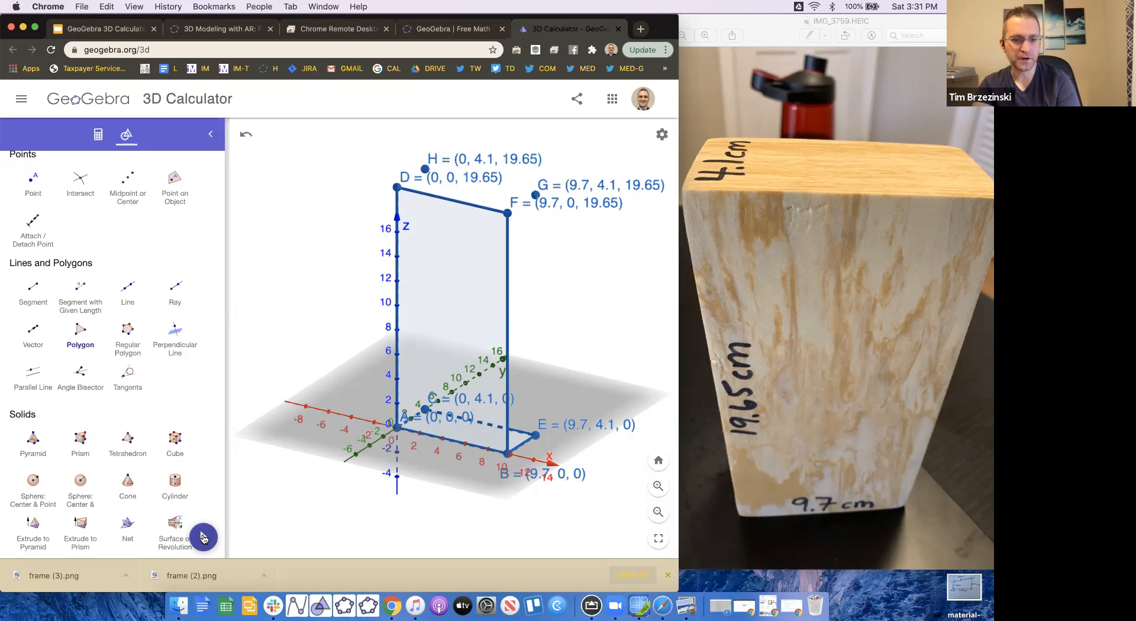
pyautogui.click(203, 537)
pyautogui.moveTo(290, 505)
pyautogui.mouseDown()
pyautogui.moveTo(420, 498)
pyautogui.moveTo(233, 510)
pyautogui.moveTo(296, 514)
pyautogui.moveTo(281, 508)
pyautogui.mouseUp()
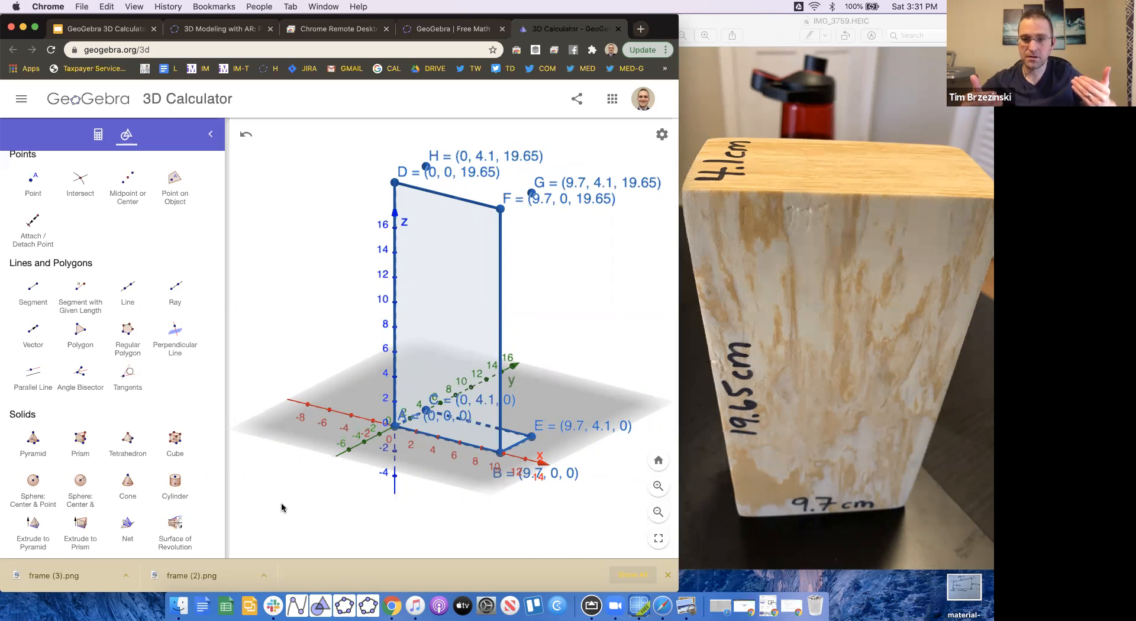
pyautogui.moveTo(339, 431); pyautogui.dragTo(334, 434)
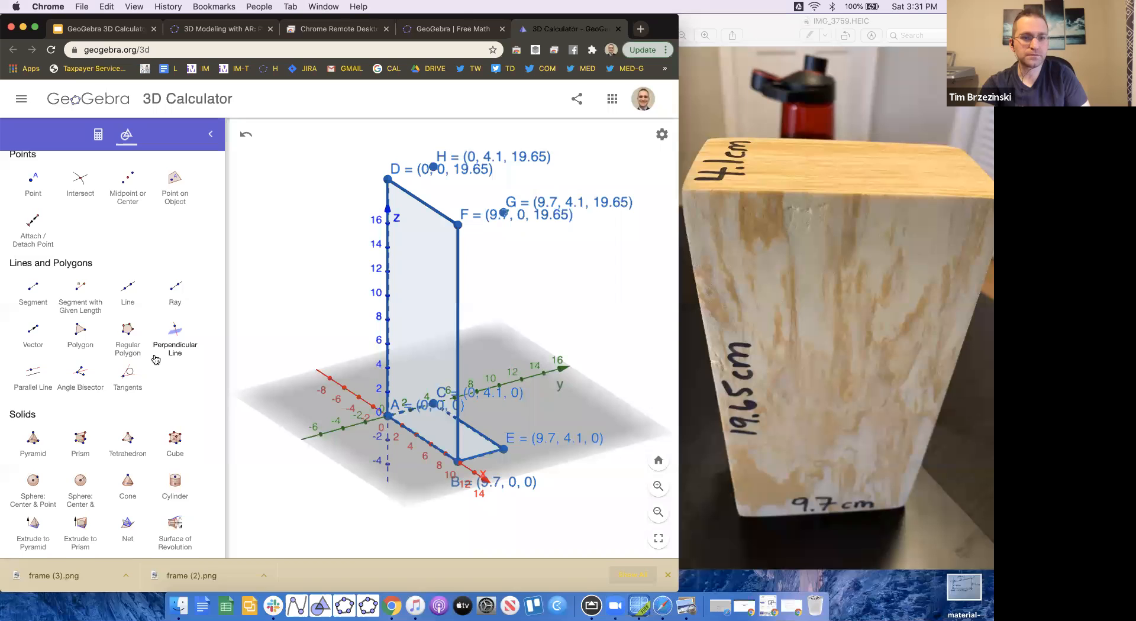
# - Use View in front of to look straight down at the block's base in the xy-plane, then return to an oblique view
pyautogui.scroll(5, 156, 360)
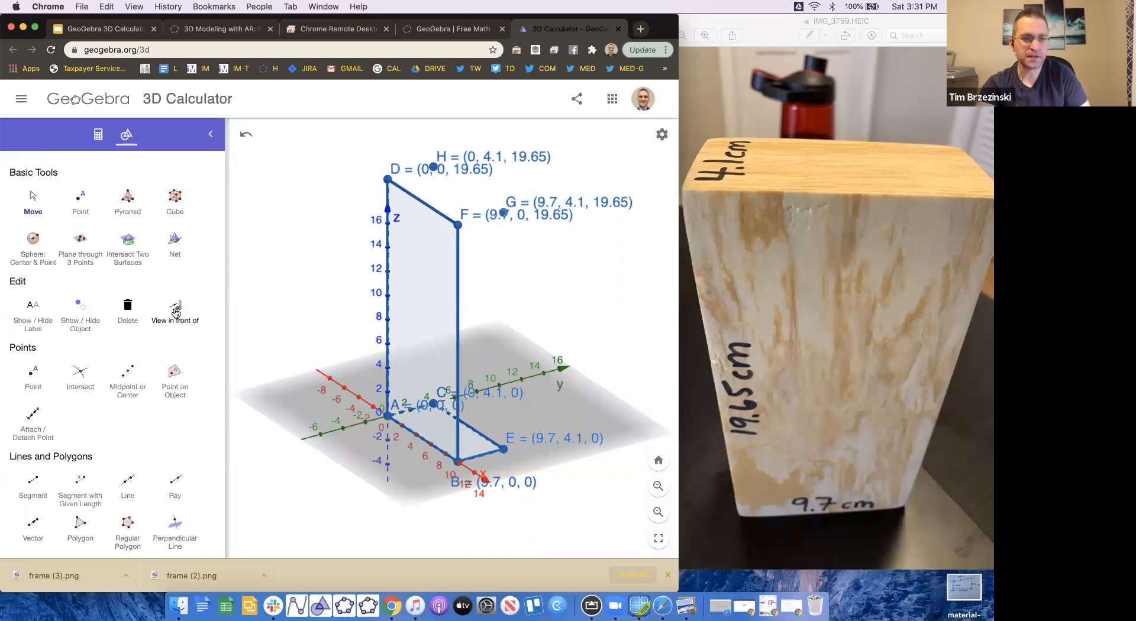
pyautogui.keyDown('ctrl'); pyautogui.scroll(5, 175, 312); pyautogui.keyUp('ctrl')
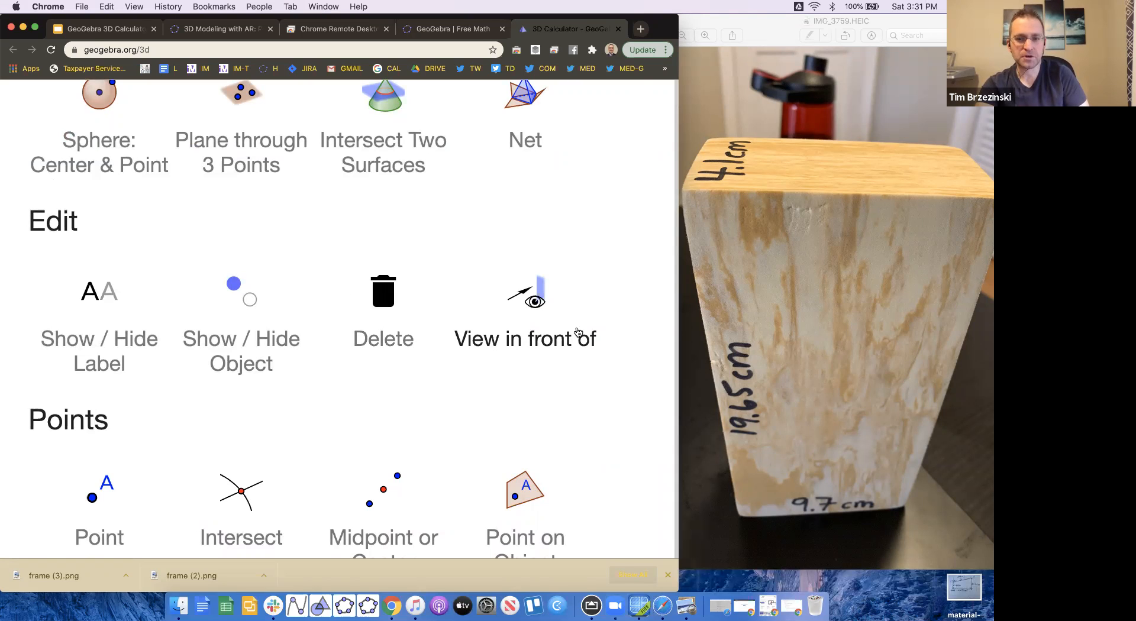
pyautogui.scroll(5, 524, 355)
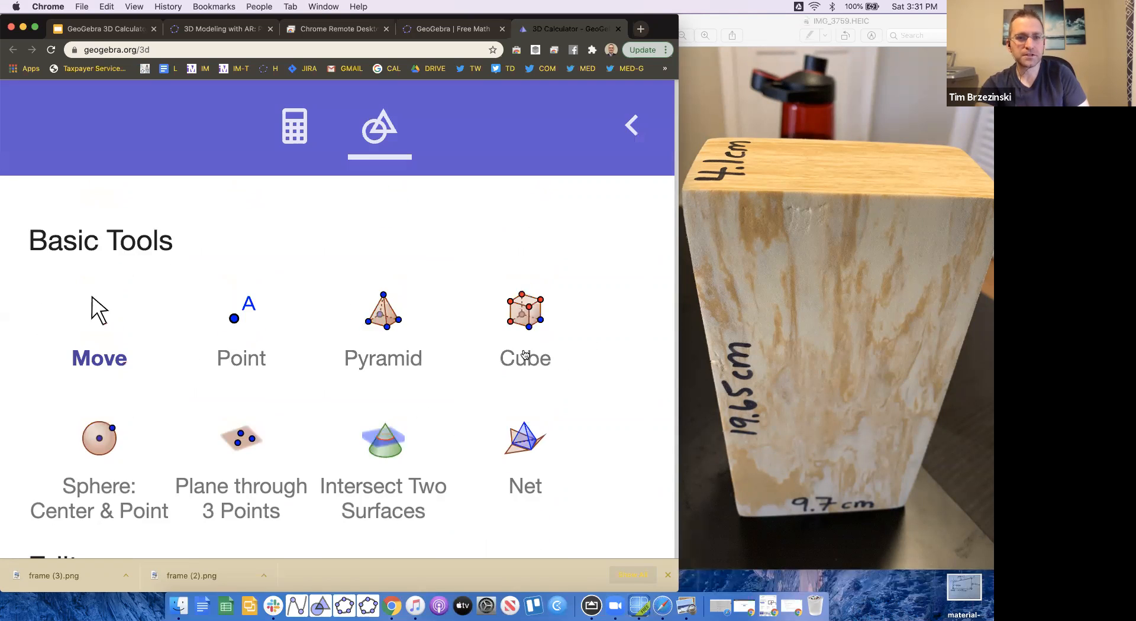
pyautogui.scroll(-5, 525, 355)
pyautogui.click(530, 407)
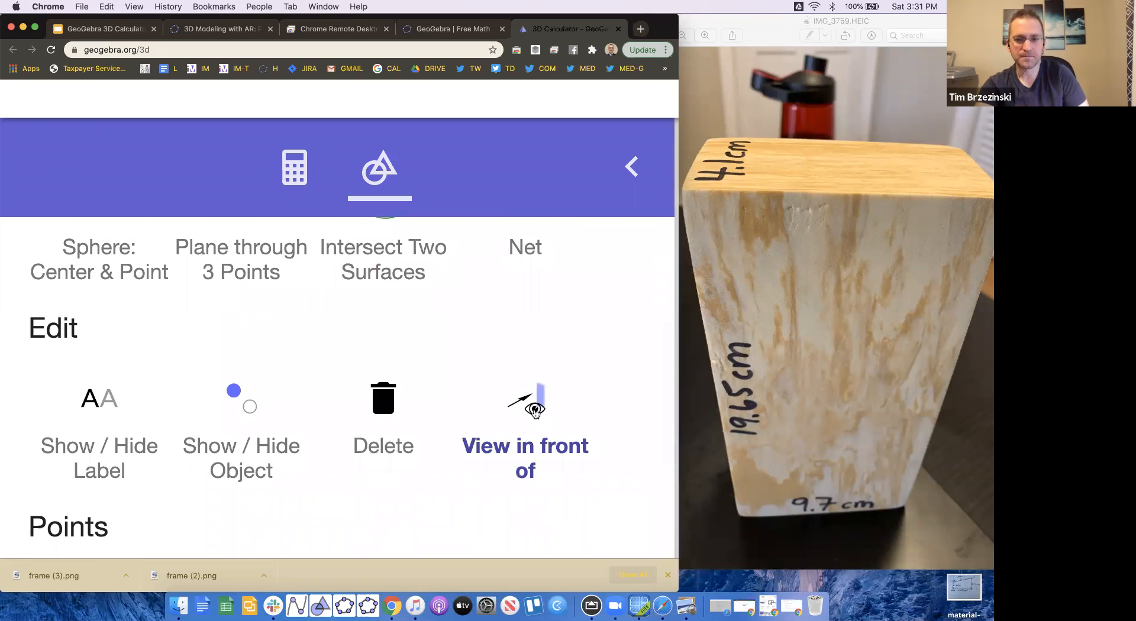
pyautogui.keyDown('ctrl'); pyautogui.scroll(-5, 535, 414); pyautogui.keyUp('ctrl')
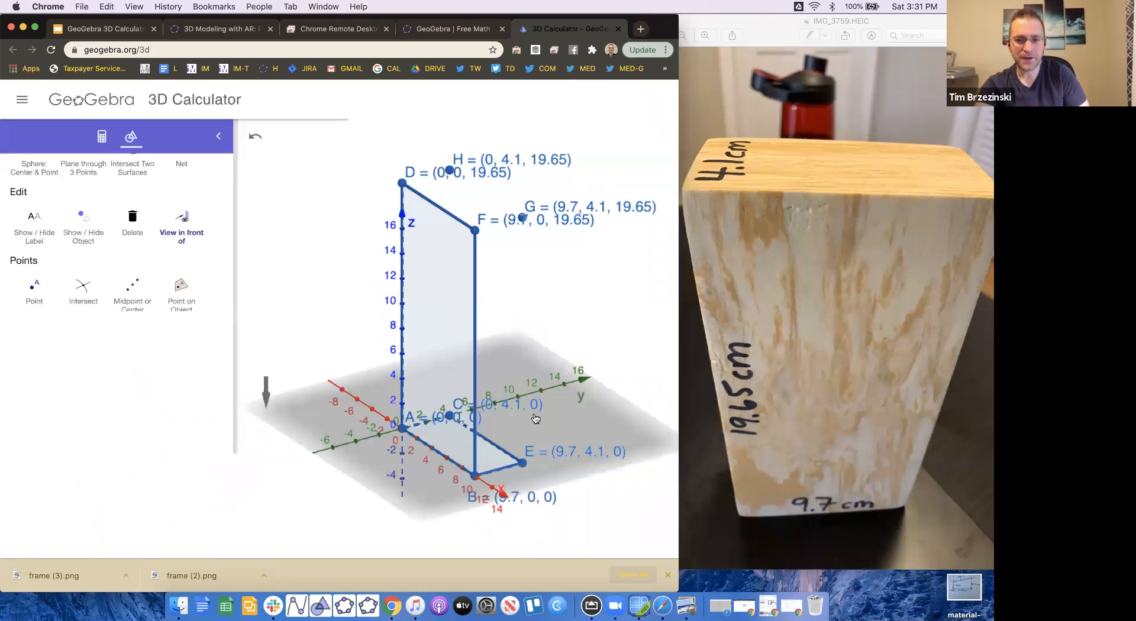
pyautogui.click(495, 358)
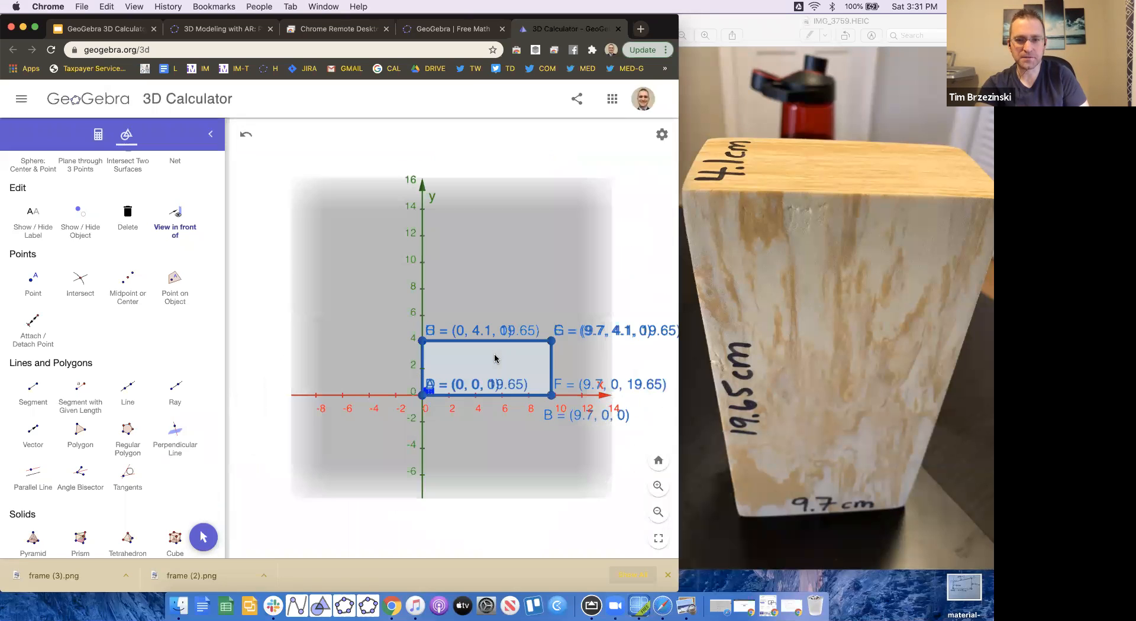
pyautogui.click(202, 537)
pyautogui.moveTo(393, 481); pyautogui.dragTo(368, 448)
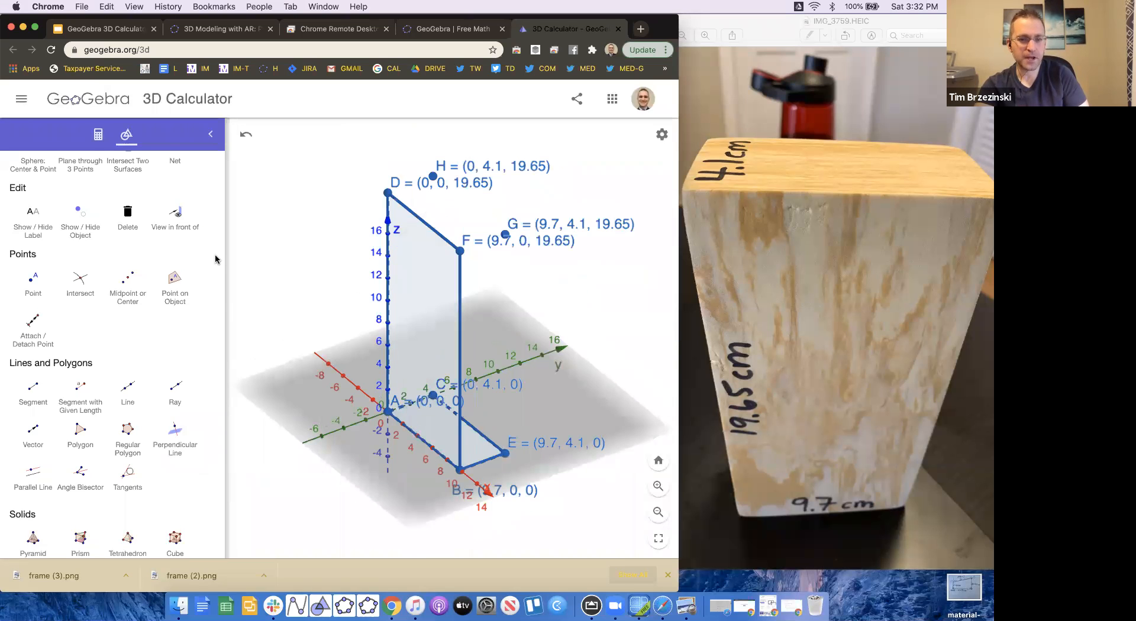
# - Use View in front of to look head-on at the front face ABFD, then return to an oblique view
pyautogui.click(177, 218)
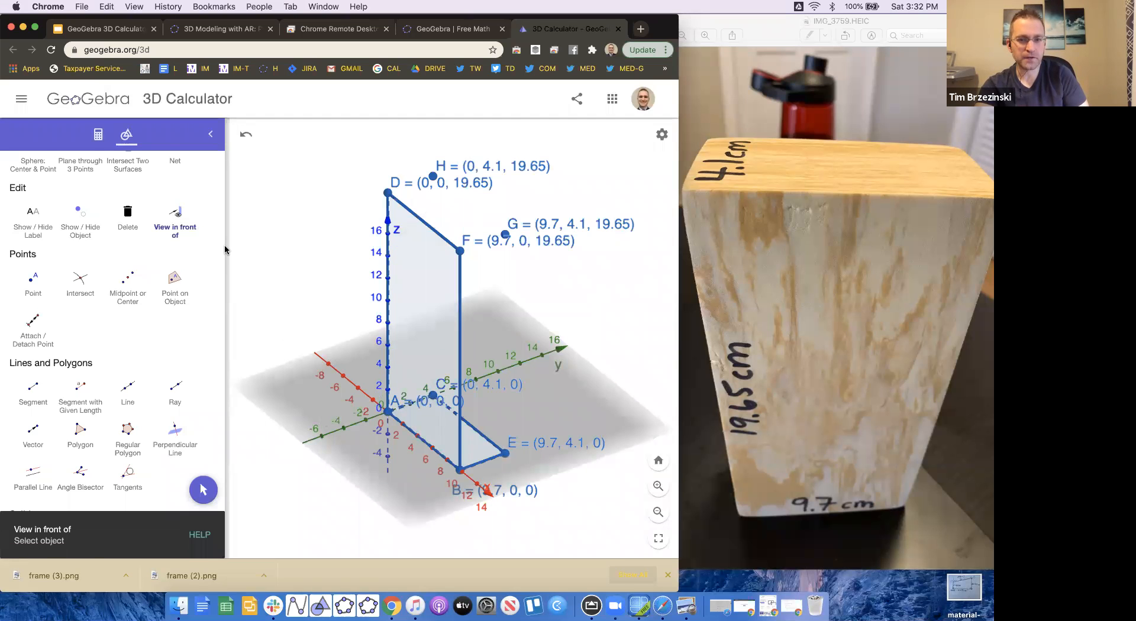
pyautogui.click(422, 302)
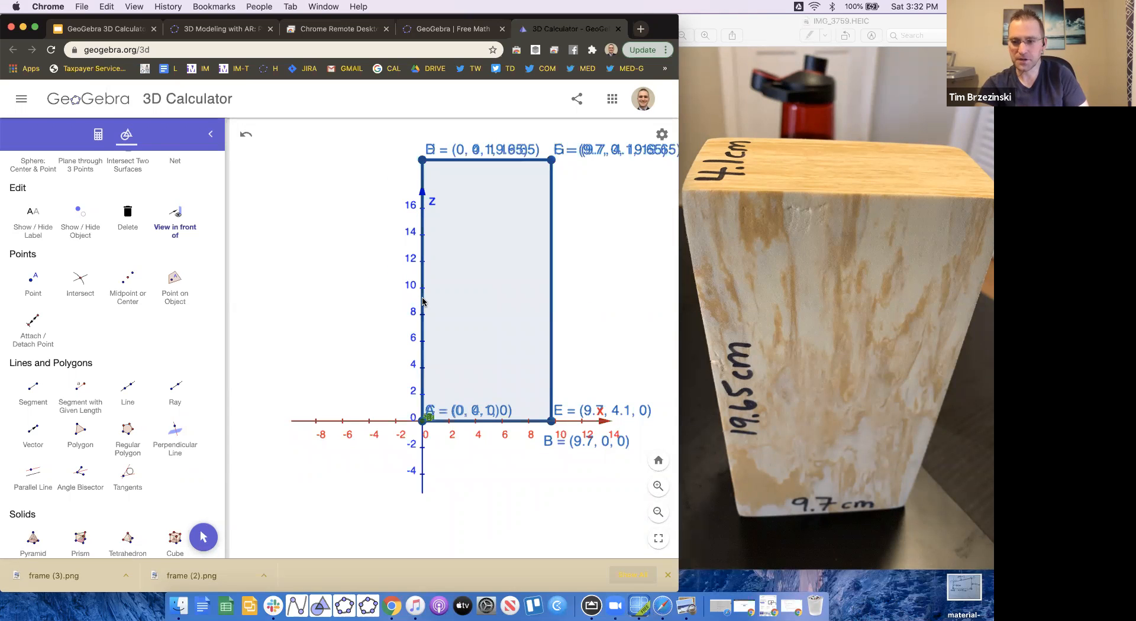
pyautogui.click(204, 538)
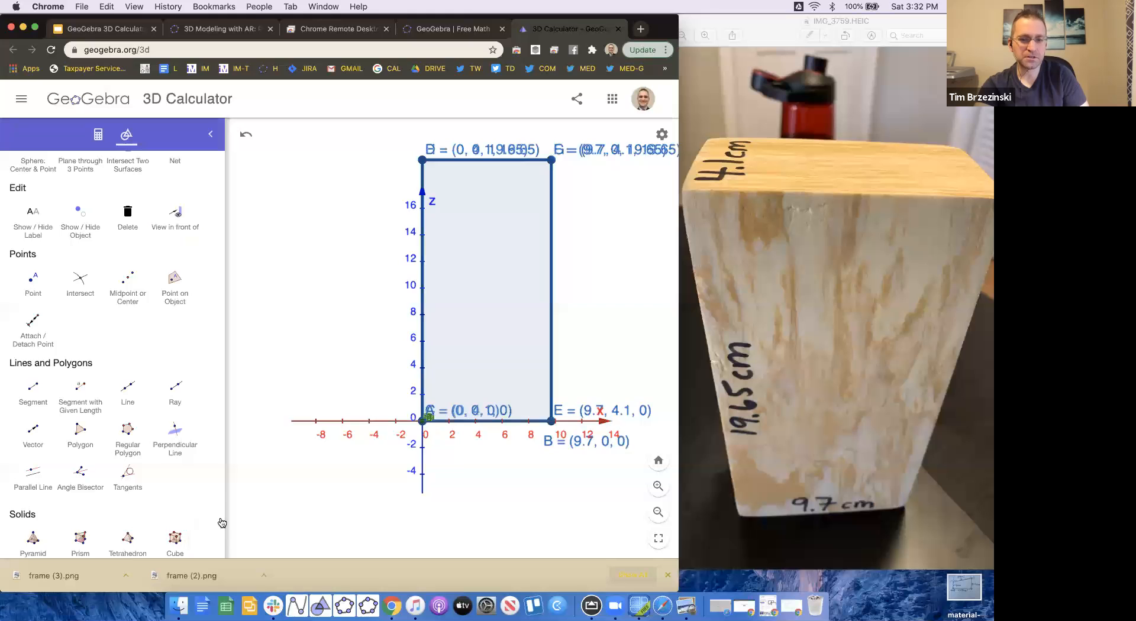
pyautogui.moveTo(318, 344); pyautogui.dragTo(299, 357)
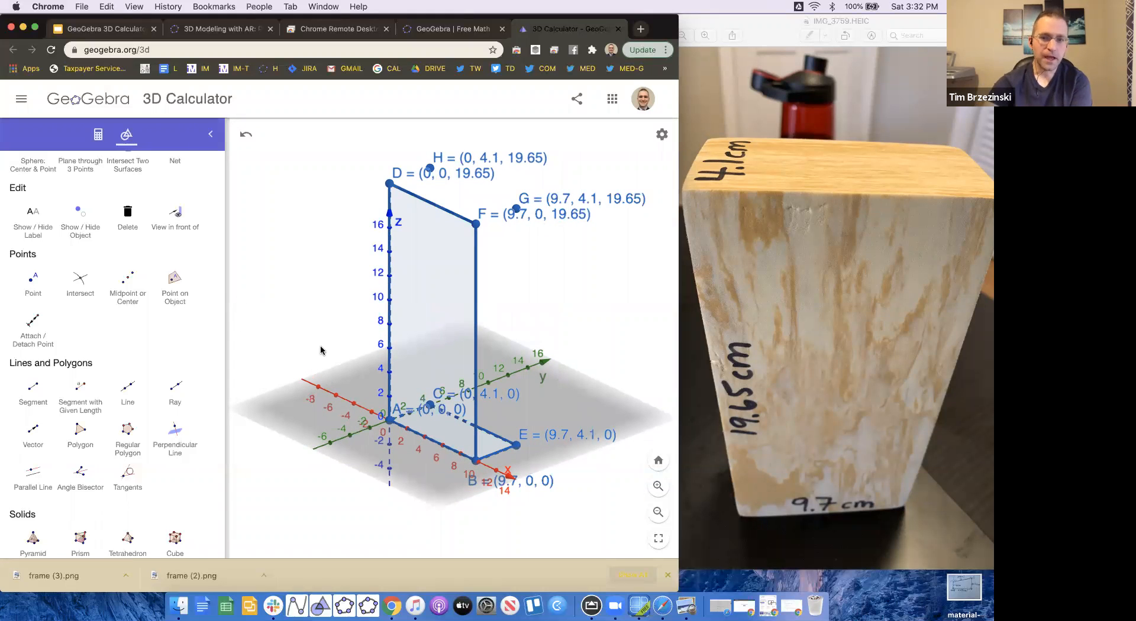
pyautogui.scroll(-5, 61, 353)
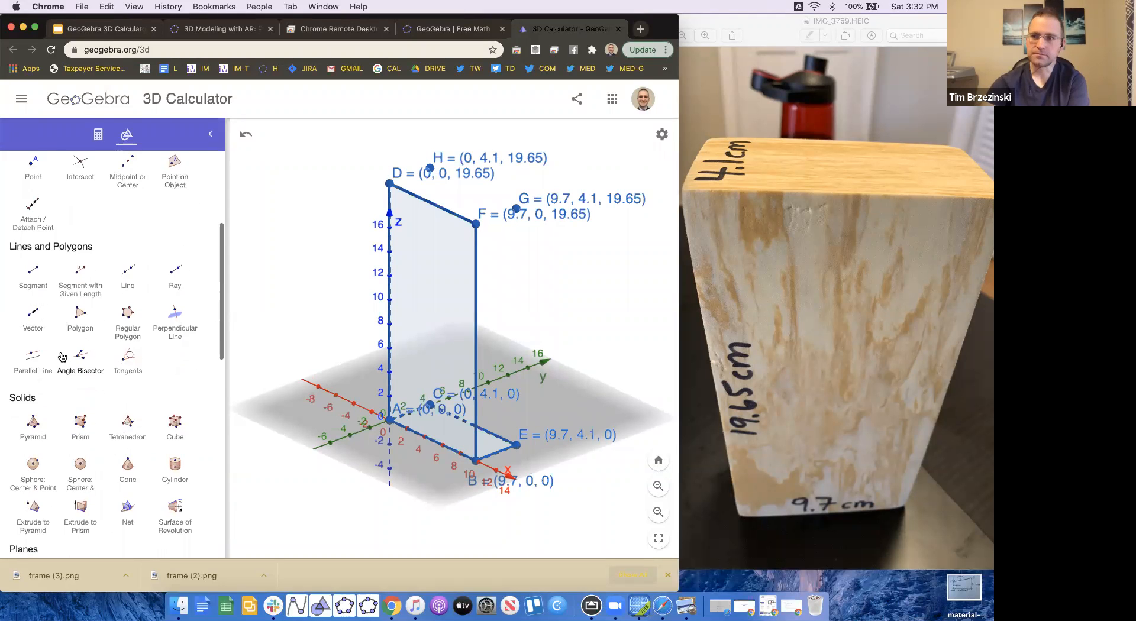
pyautogui.scroll(-10, 61, 355)
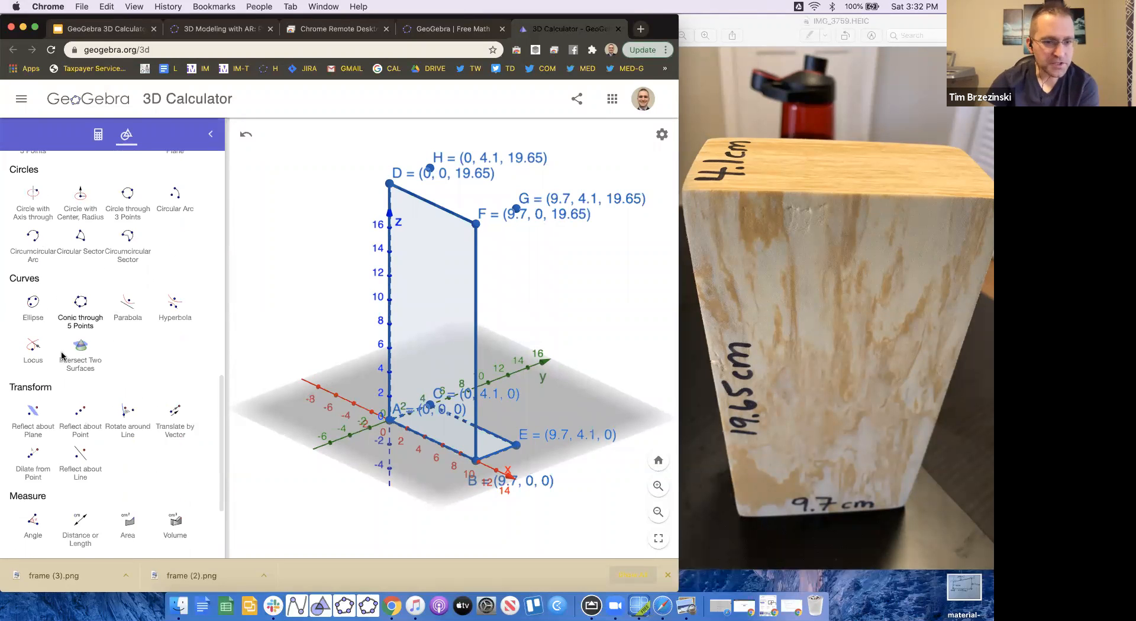
pyautogui.scroll(1, 63, 356)
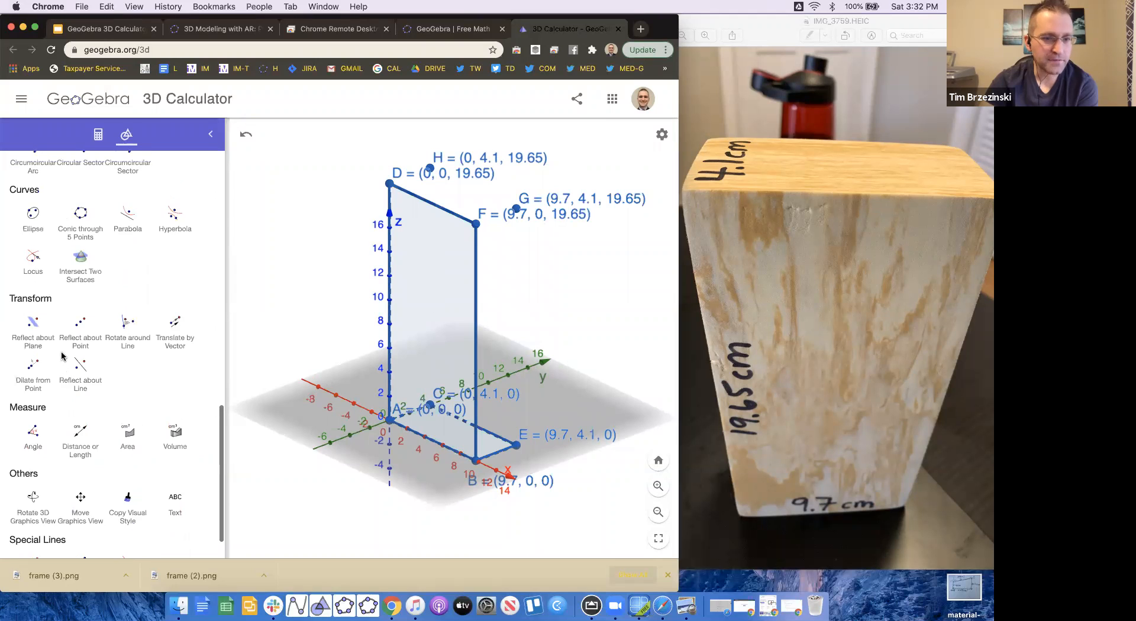
pyautogui.scroll(-1, 63, 356)
pyautogui.scroll(4, 54, 393)
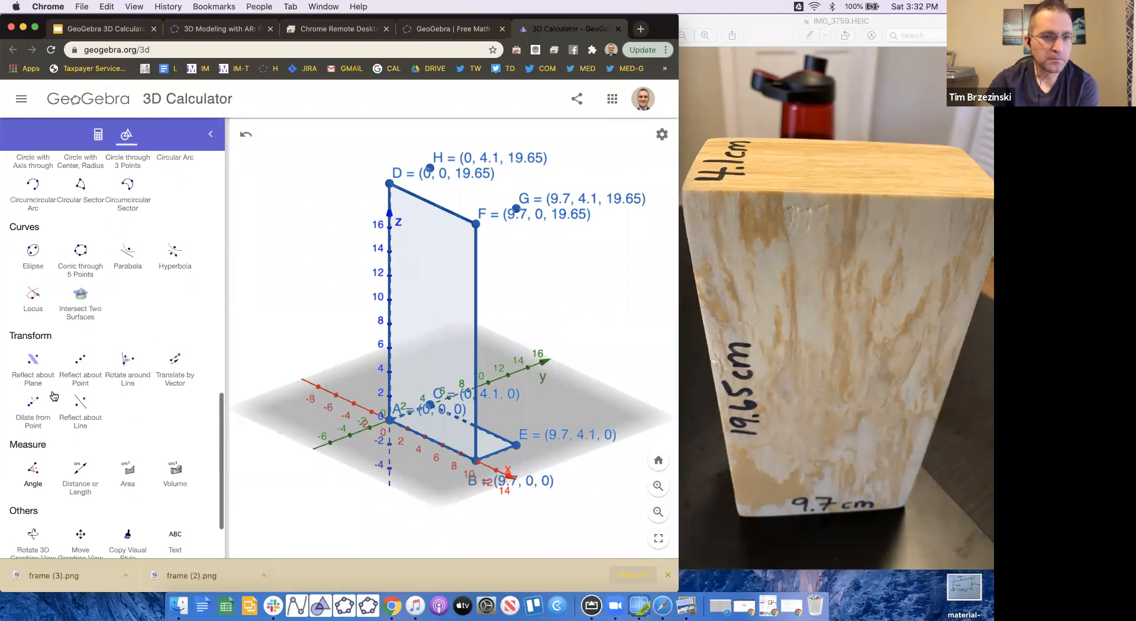
pyautogui.scroll(4, 53, 393)
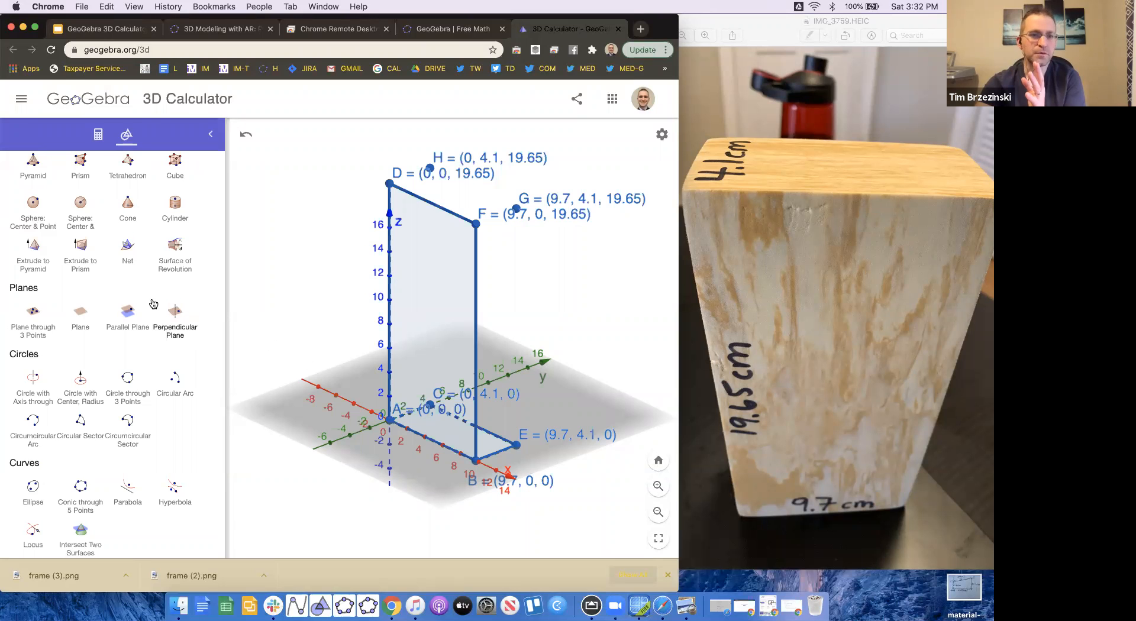
pyautogui.scroll(10, 30, 301)
pyautogui.click(28, 211)
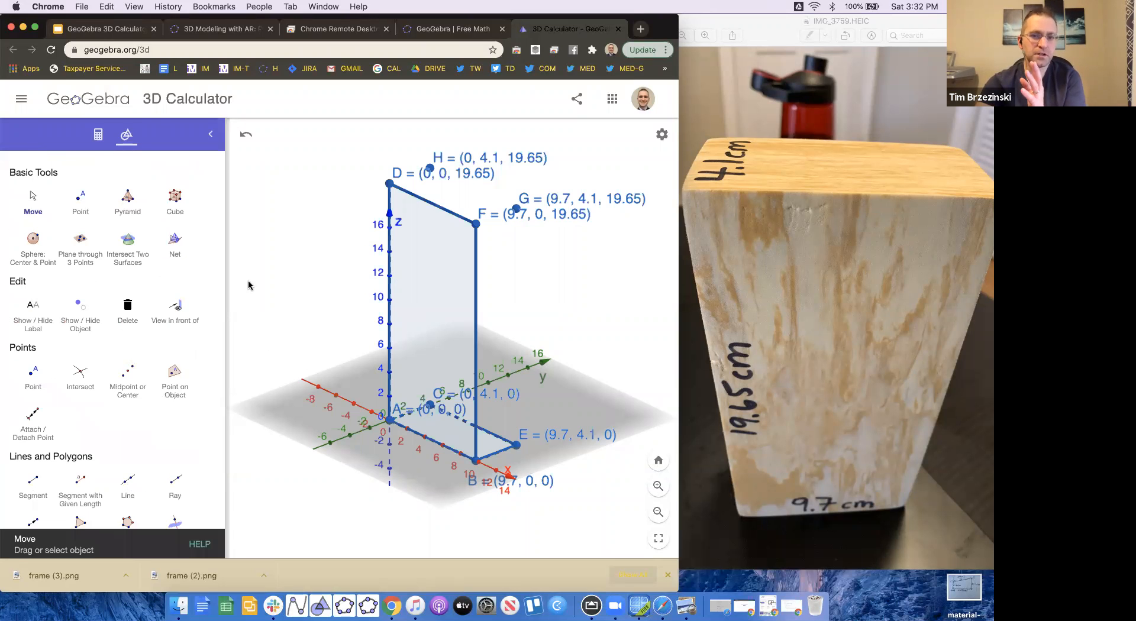
pyautogui.moveTo(256, 285); pyautogui.dragTo(270, 295)
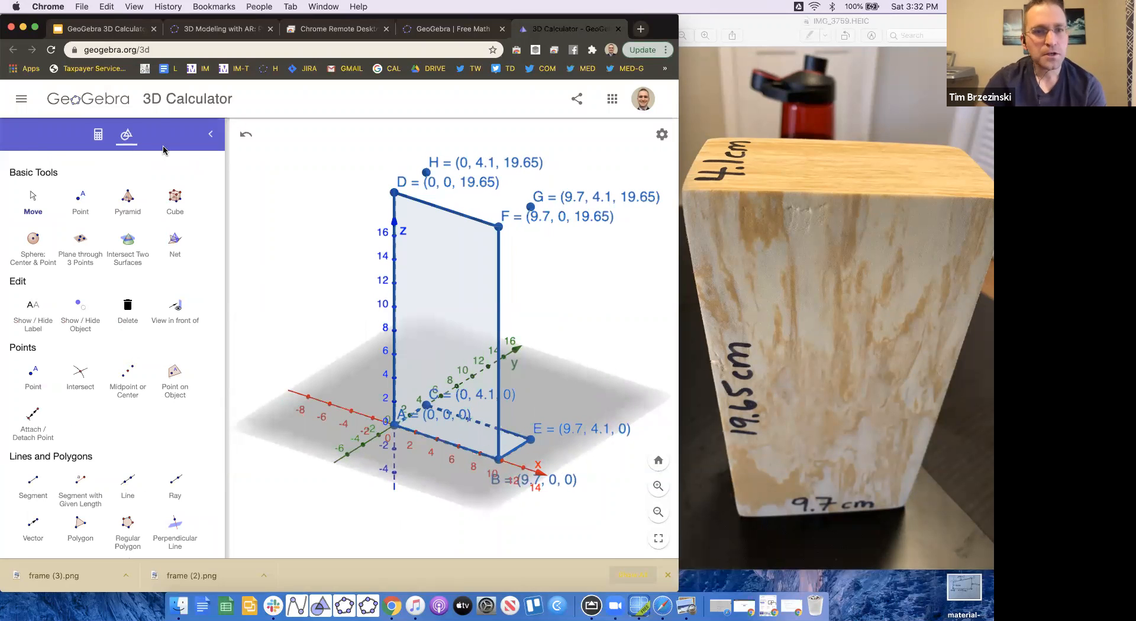
# - Save the construction under the title "AMTNYS 2020 tryout"
pyautogui.click(18, 97)
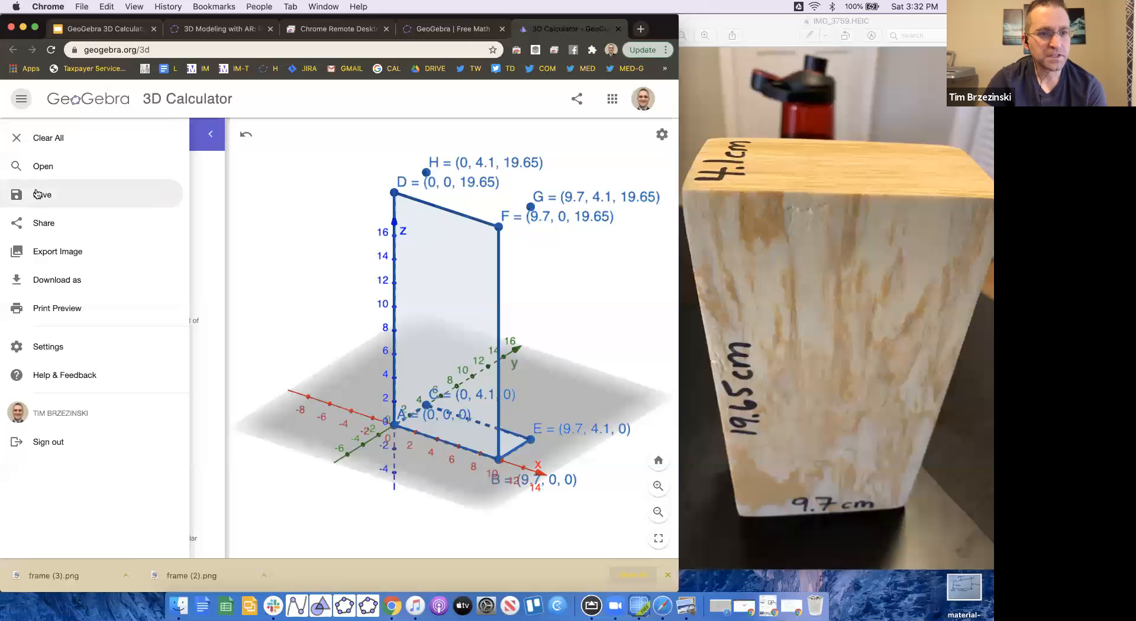
pyautogui.click(36, 194)
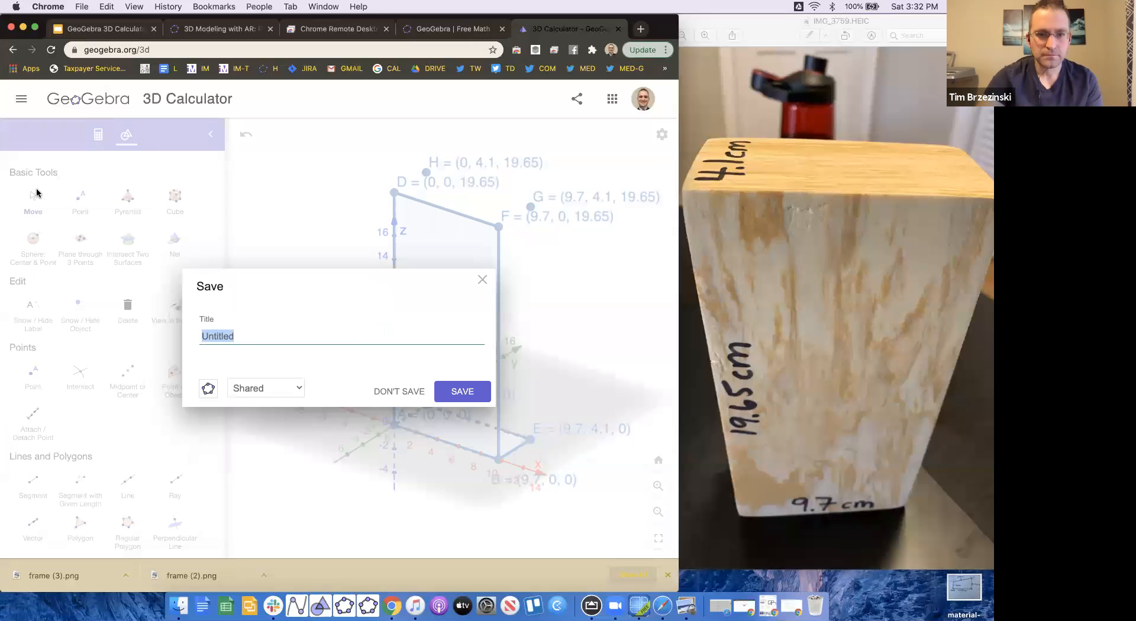
pyautogui.press('BackSpace')
pyautogui.write('A')
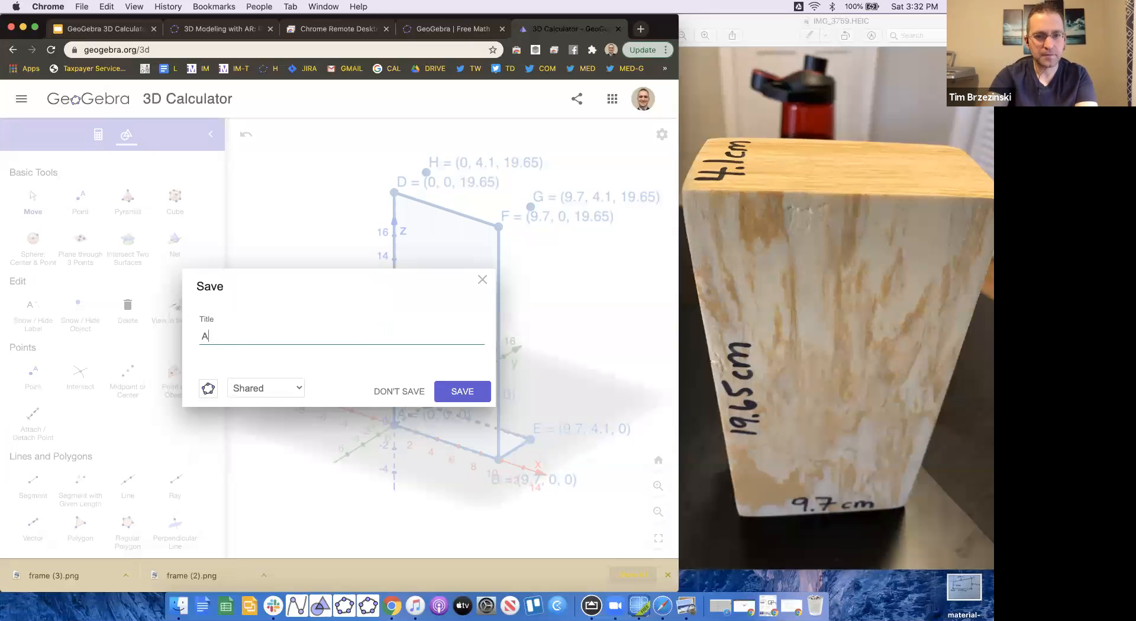
pyautogui.write('MTNYS 2')
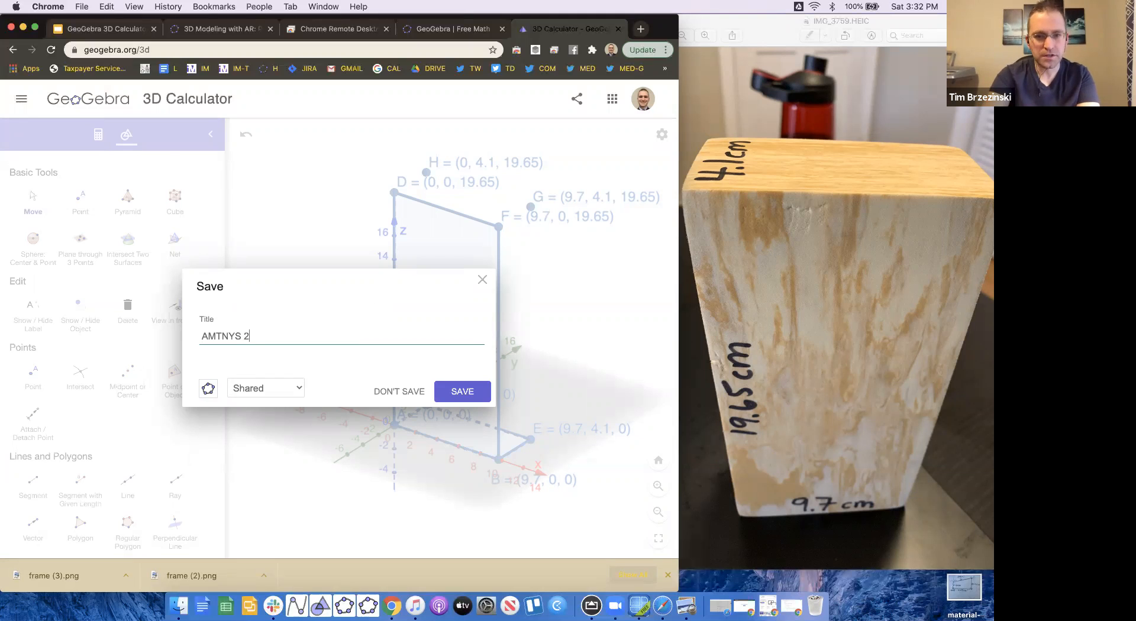
pyautogui.write('020 tryout')
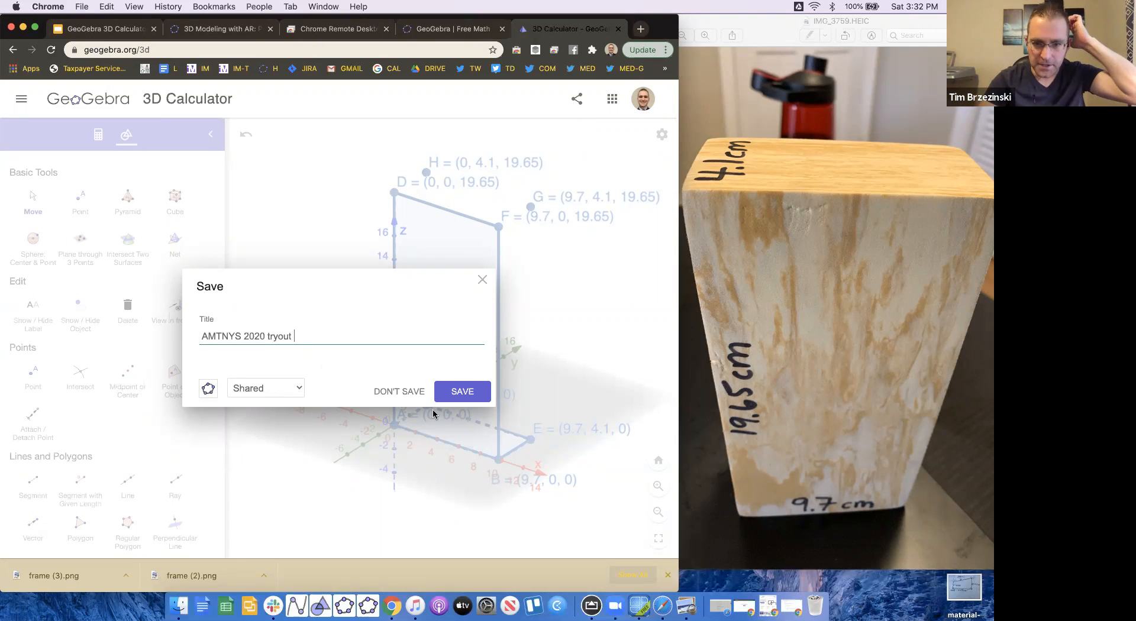
pyautogui.click(458, 393)
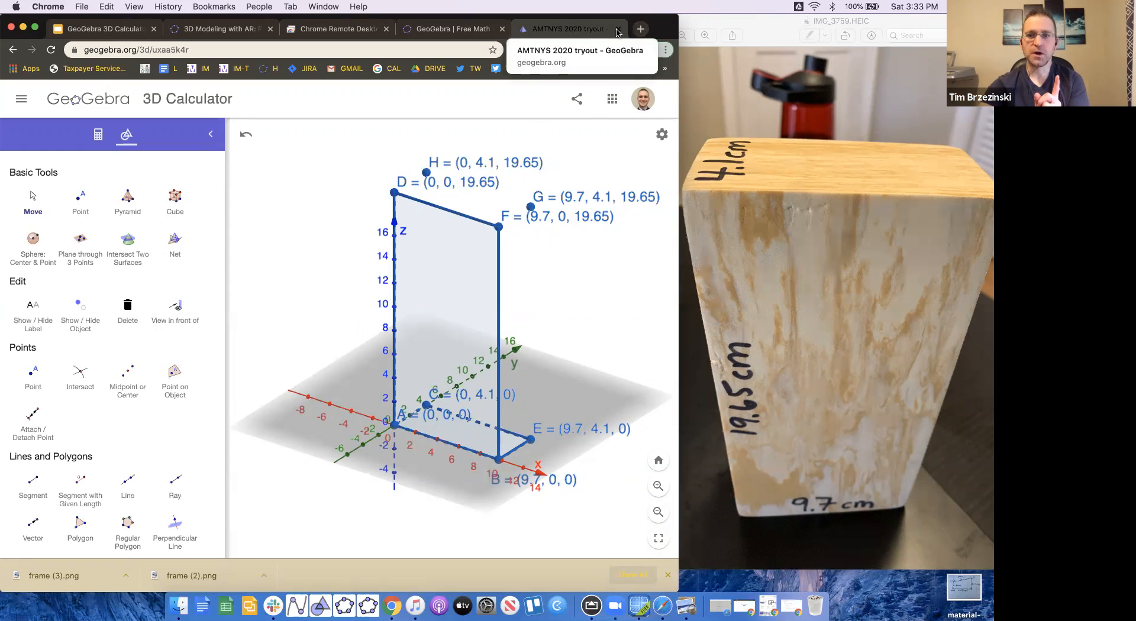
# - Close the saved construction's browser tab, and move and enlarge the mirrored tablet window to fill the left side of the screen
pyautogui.moveTo(661, 28)
pyautogui.mouseDown()
pyautogui.moveTo(660, 81)
pyautogui.moveTo(657, 34)
pyautogui.mouseUp()
pyautogui.click(618, 61)
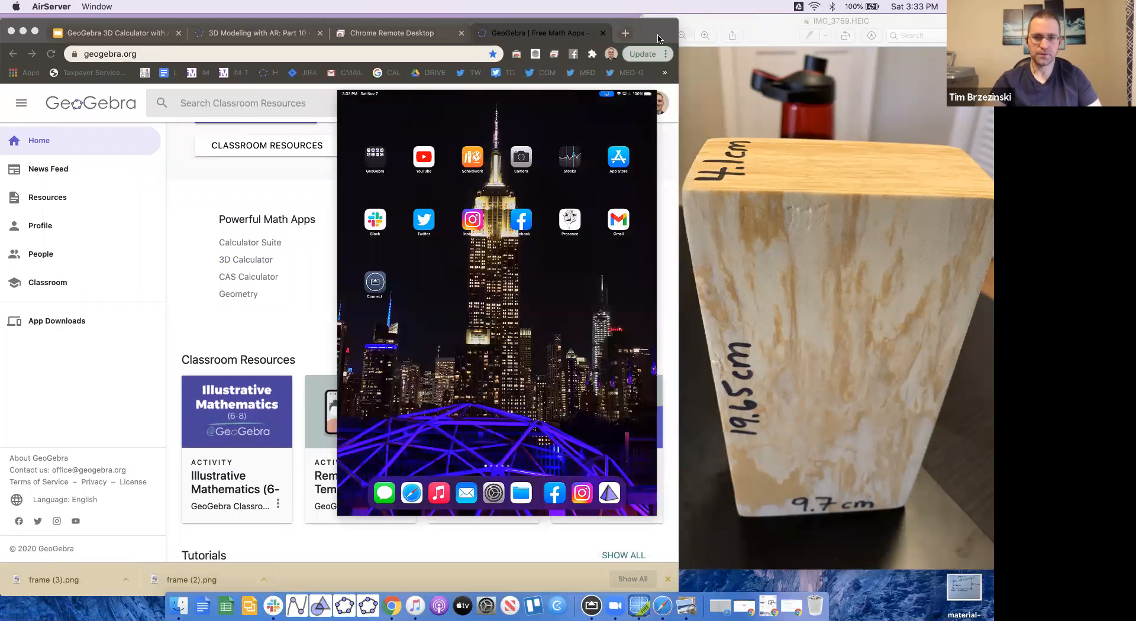
pyautogui.moveTo(511, 101); pyautogui.dragTo(200, 21)
pyautogui.moveTo(346, 440); pyautogui.dragTo(504, 603)
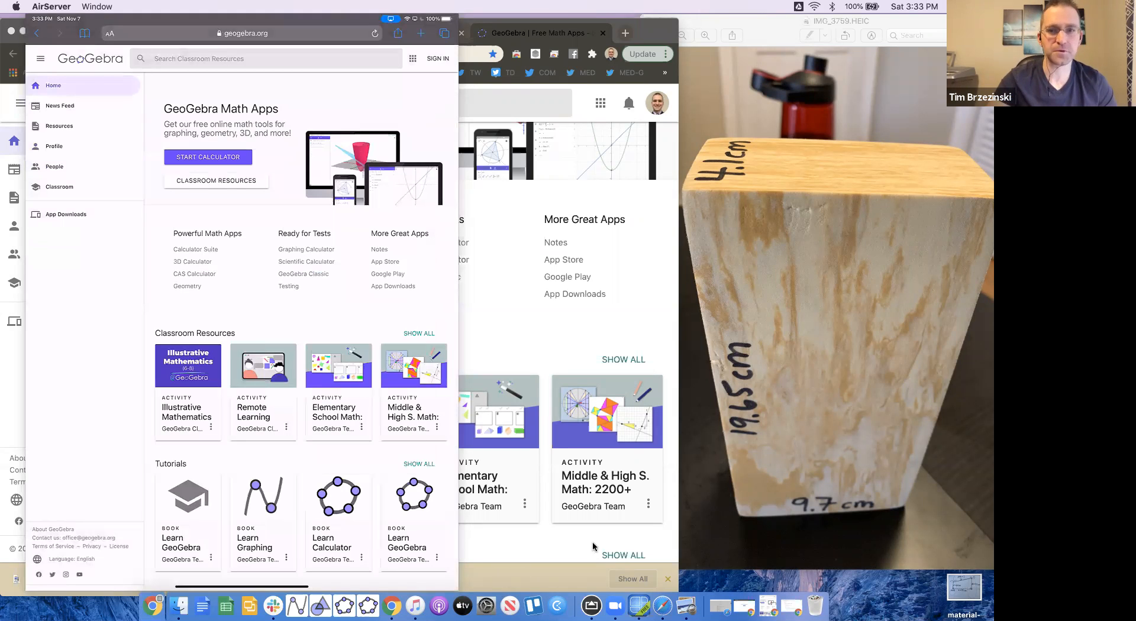
# - Close the block's photo and arrange the browser window beside the mirrored tablet window, narrowed so the two do not overlap
pyautogui.click(750, 28)
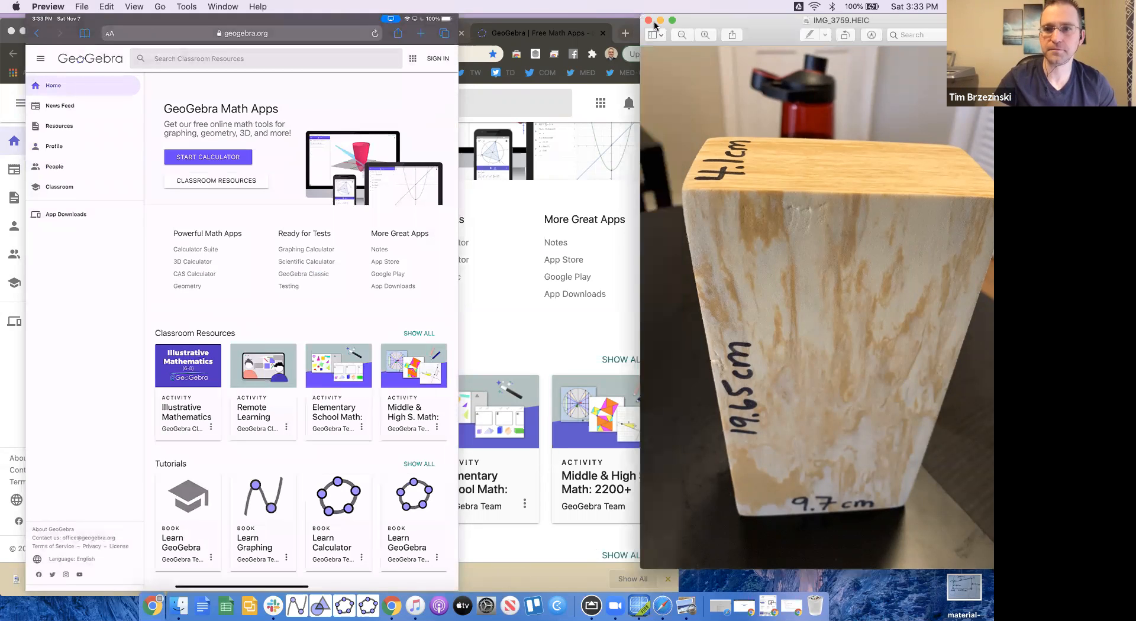
pyautogui.click(647, 21)
pyautogui.moveTo(641, 30); pyautogui.dragTo(988, 34)
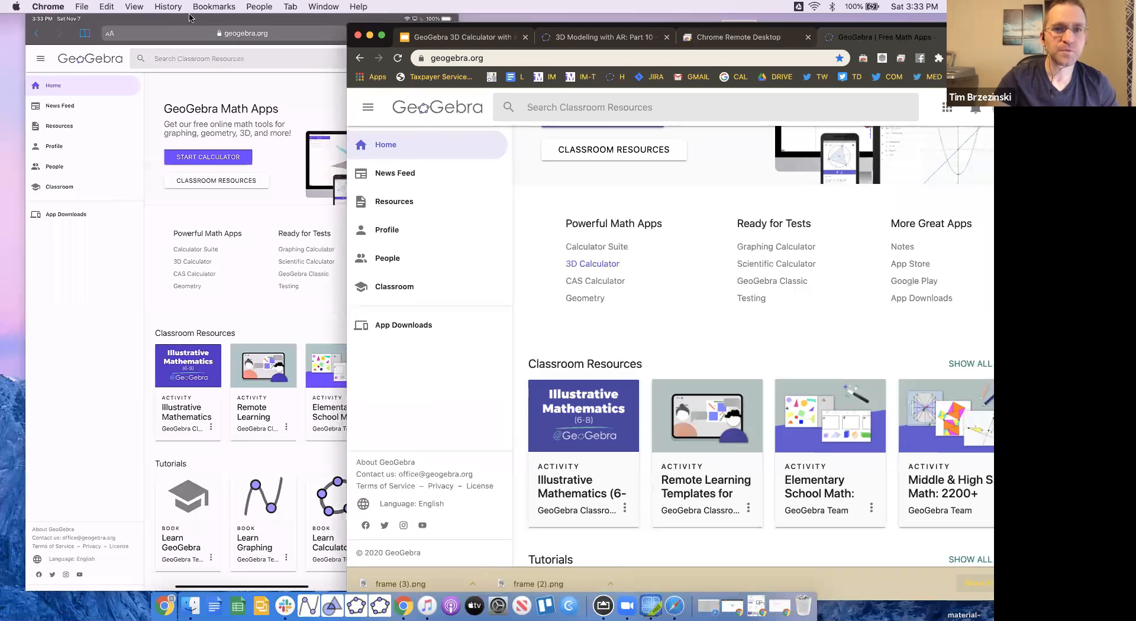
pyautogui.click(190, 23)
pyautogui.moveTo(200, 21); pyautogui.dragTo(163, 22)
pyautogui.moveTo(979, 35); pyautogui.dragTo(987, 26)
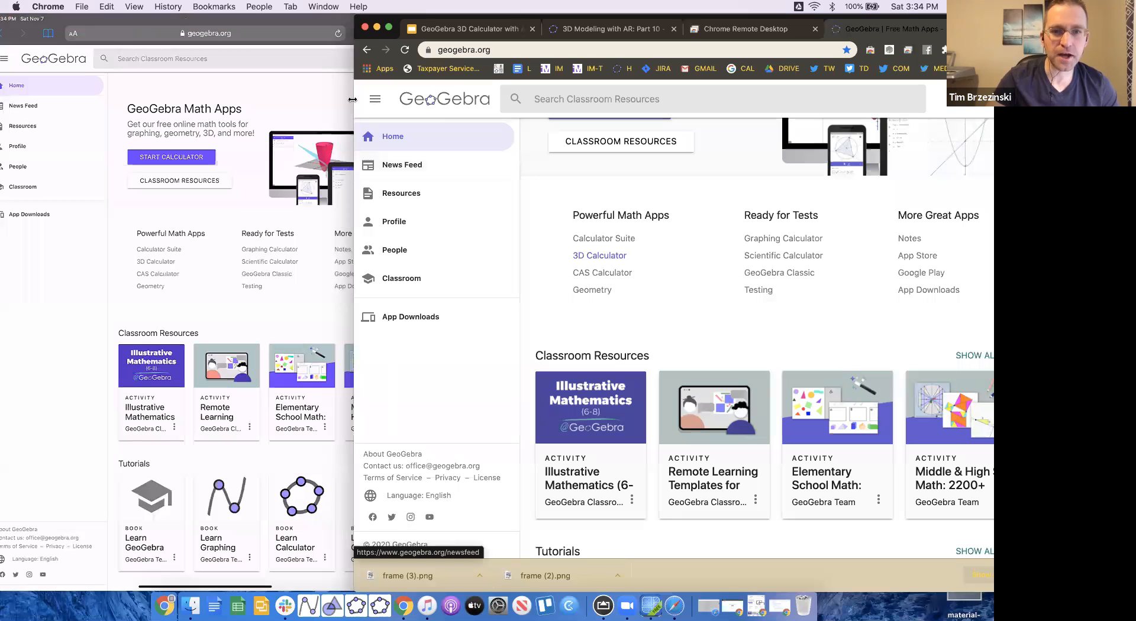
pyautogui.moveTo(353, 98); pyautogui.dragTo(478, 96)
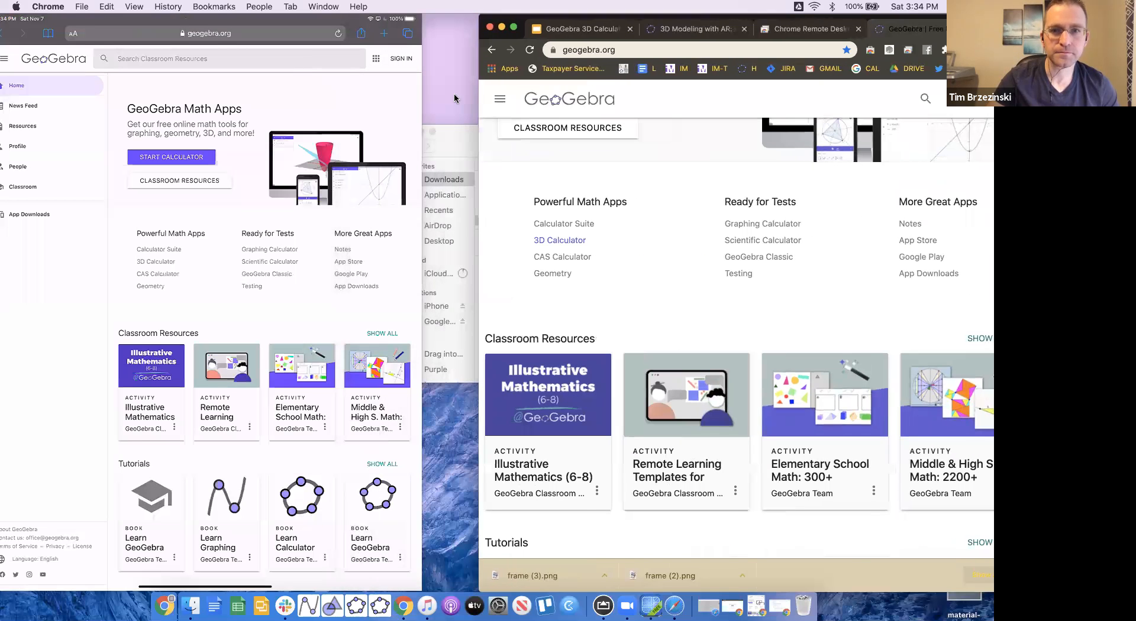
# - Bring the mirrored tablet window to the front, shift it fully into view, and expand it to full screen
pyautogui.click(417, 26)
pyautogui.moveTo(335, 23); pyautogui.dragTo(349, 22)
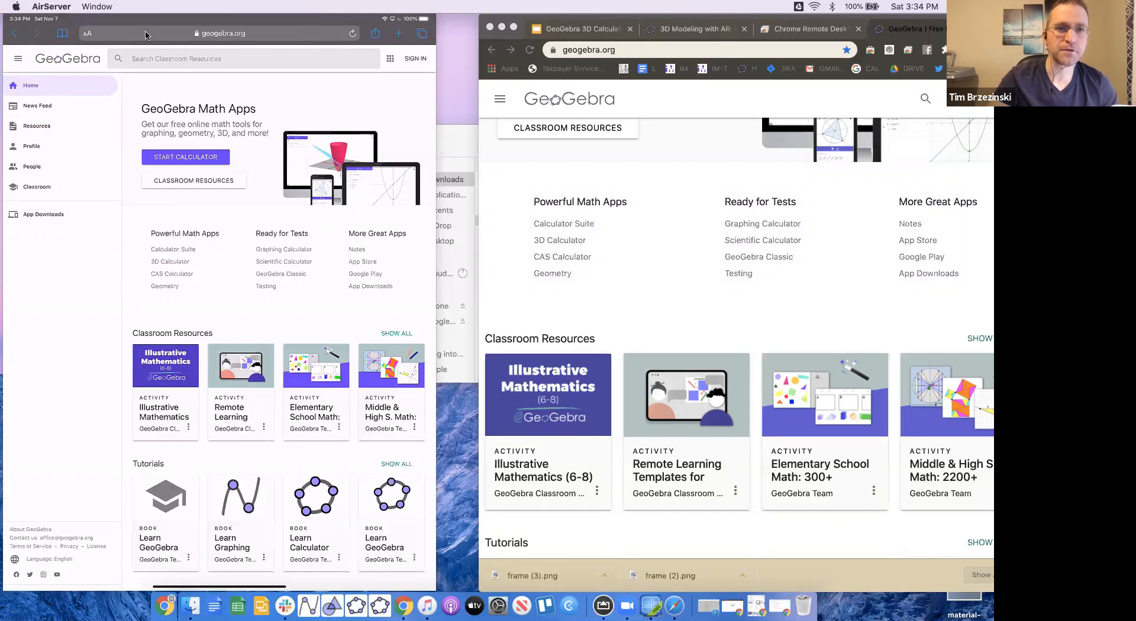
pyautogui.doubleClick(91, 23)
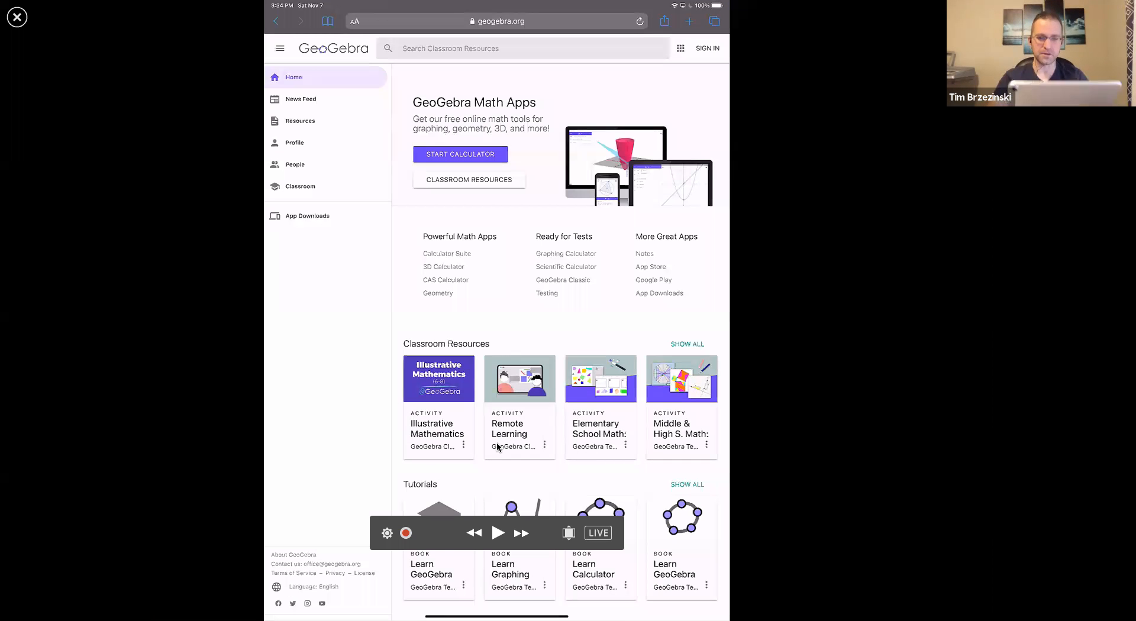
# - Sign in to GeoGebra on the tablet with the account username and password, and reopen the mirrored display
pyautogui.click(707, 48)
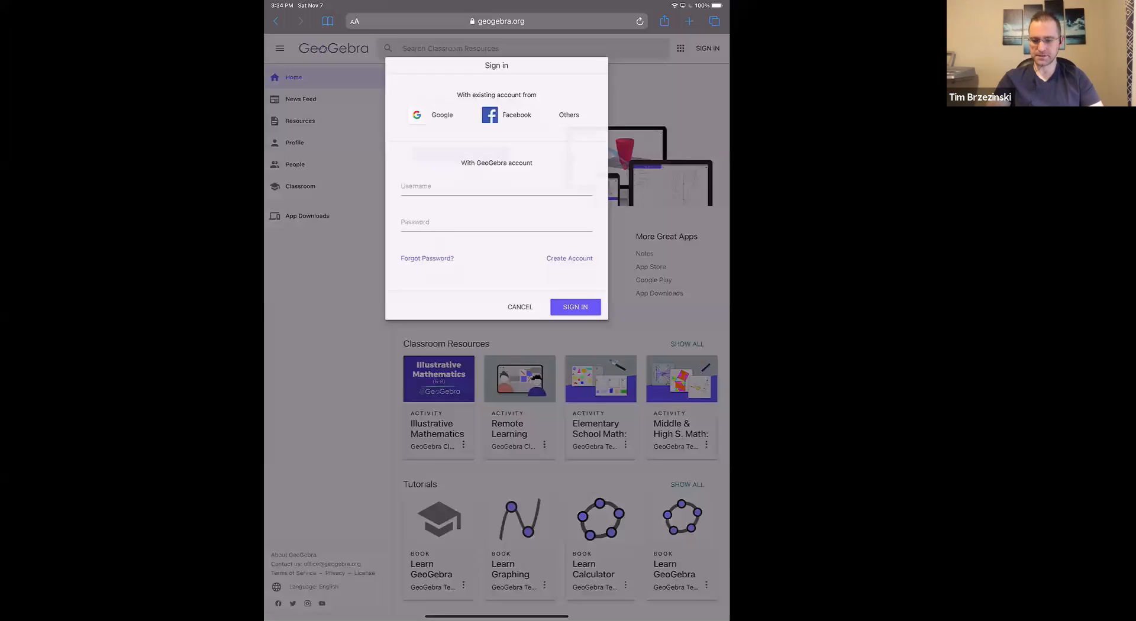
pyautogui.click(496, 185)
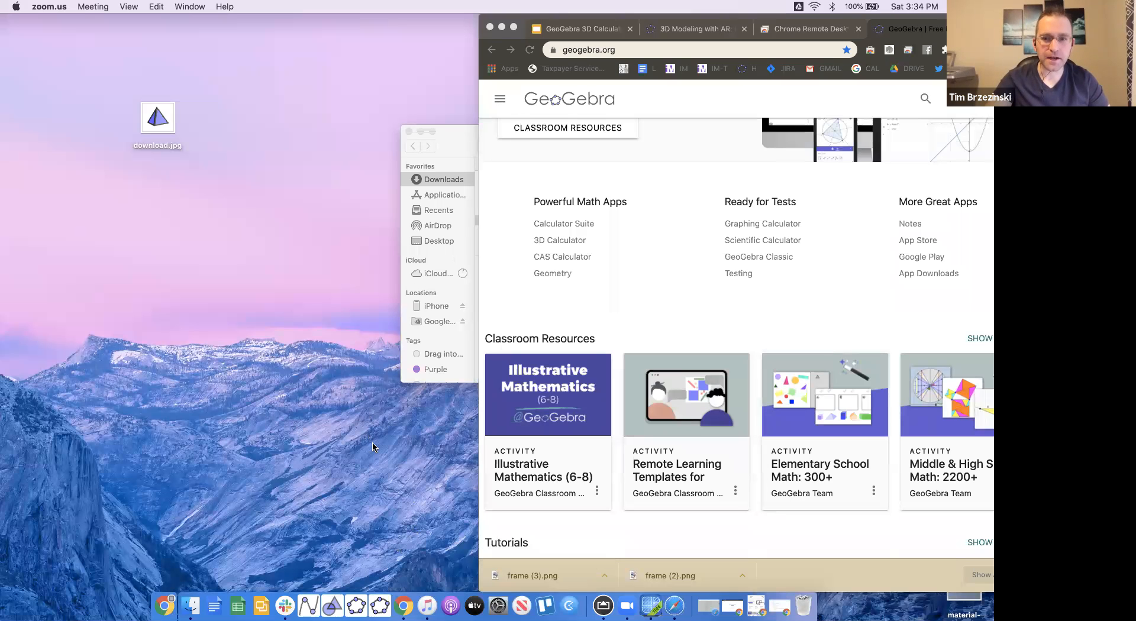
pyautogui.click(603, 604)
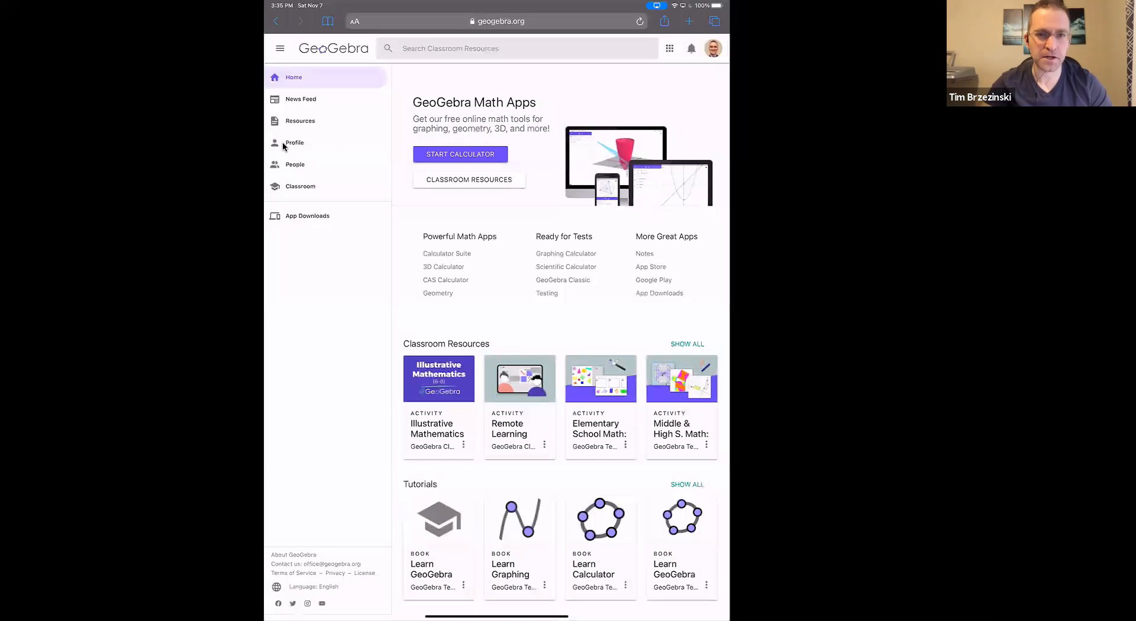
# - Open the profile's resources on the tablet, declining to save the password, and inspect the AMTNYS 2020 tryout card up close
pyautogui.click(314, 147)
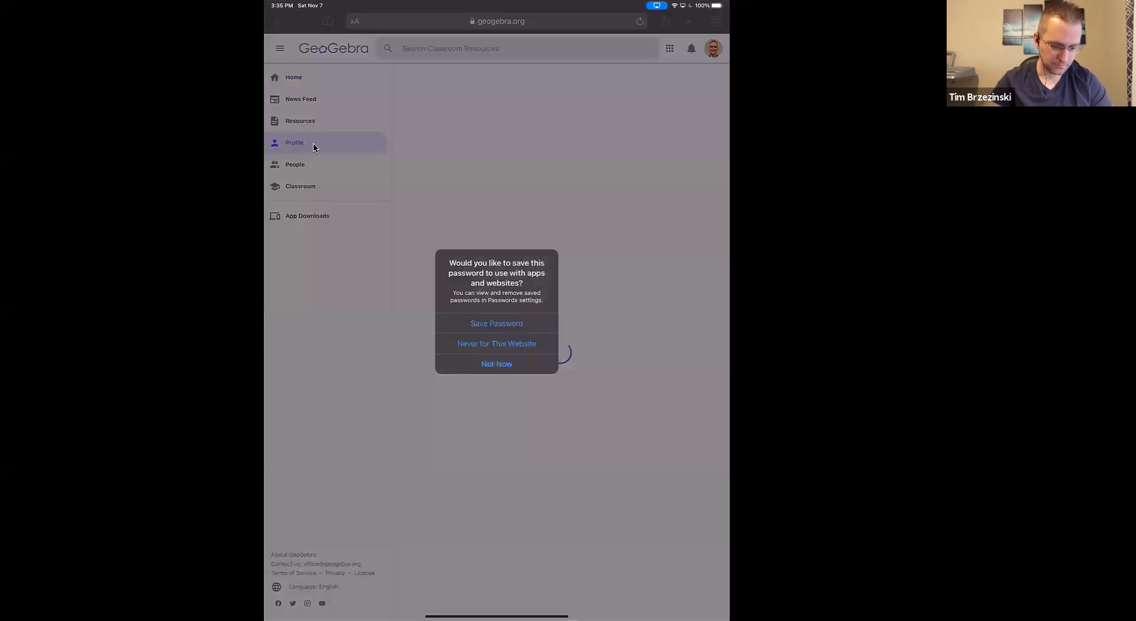
pyautogui.click(496, 363)
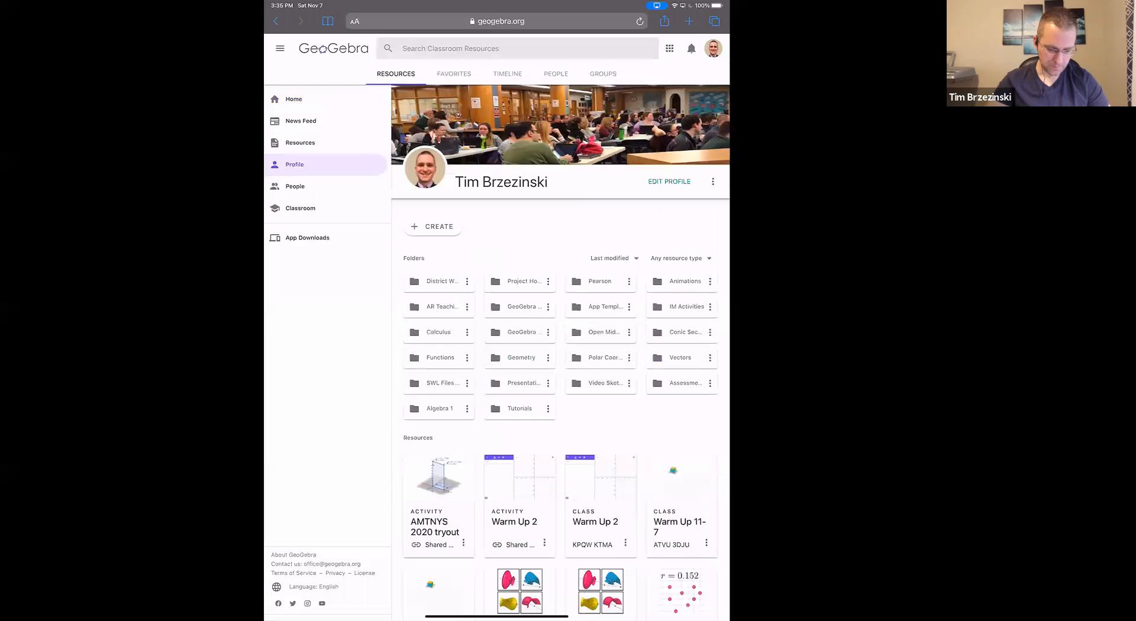
pyautogui.scroll(-5, 560, 355)
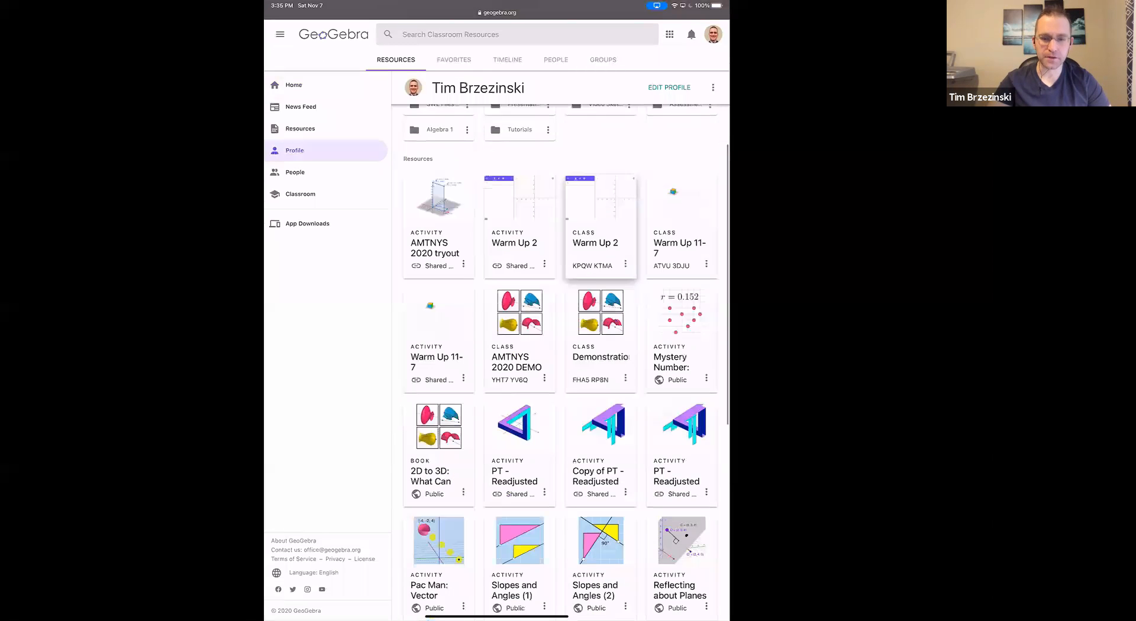
pyautogui.keyDown('ctrl'); pyautogui.scroll(5, 402, 172); pyautogui.keyUp('ctrl')
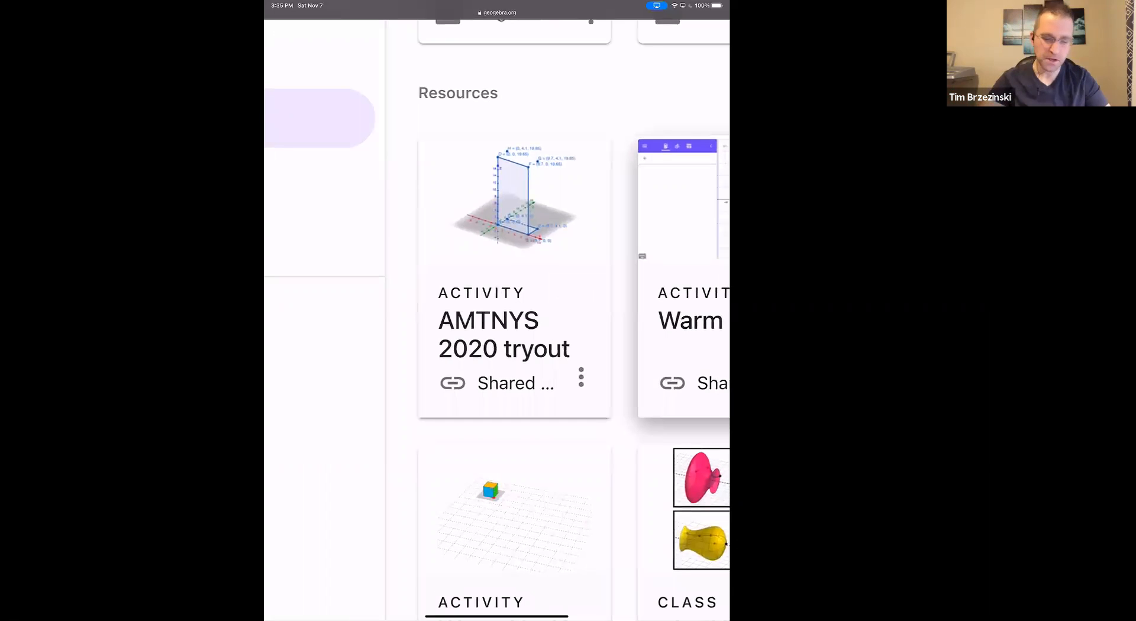
pyautogui.keyDown('ctrl'); pyautogui.scroll(-5, 497, 320); pyautogui.keyUp('ctrl')
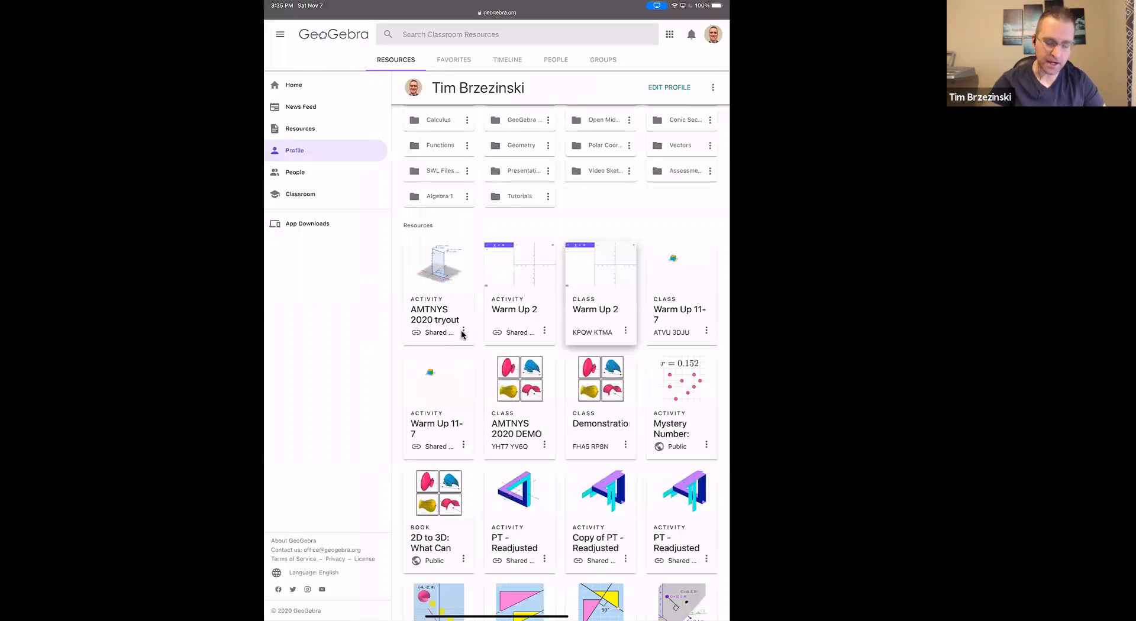
# - Open the AMTNYS 2020 tryout activity in the tablet's 3D Calculator app through its Open in App link
pyautogui.click(439, 294)
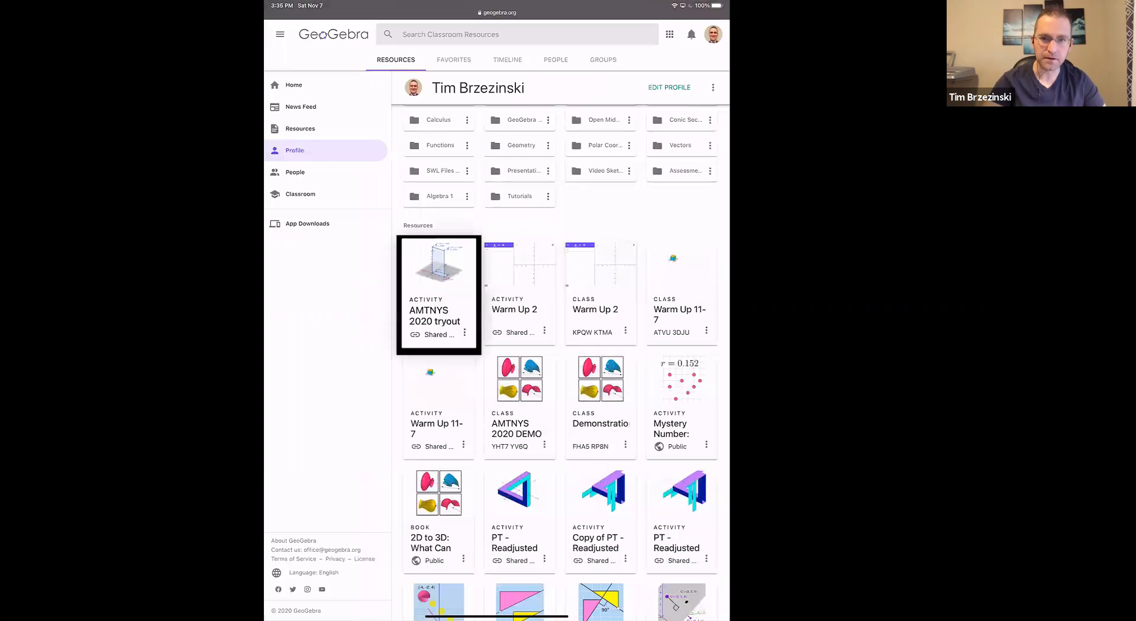
pyautogui.click(463, 330)
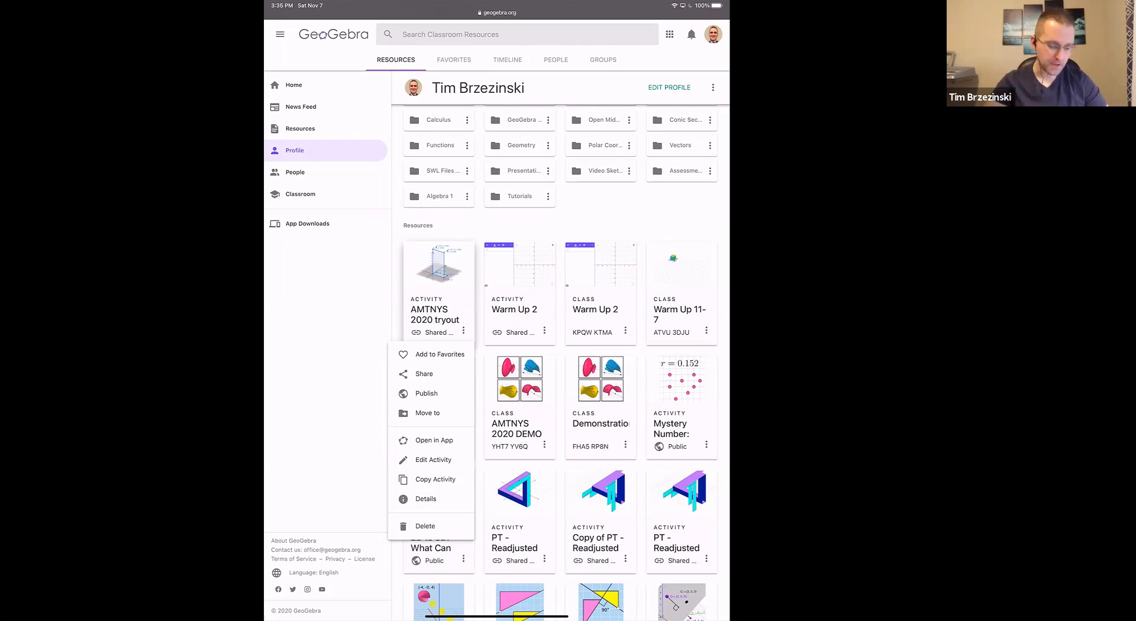
pyautogui.rightClick(435, 442)
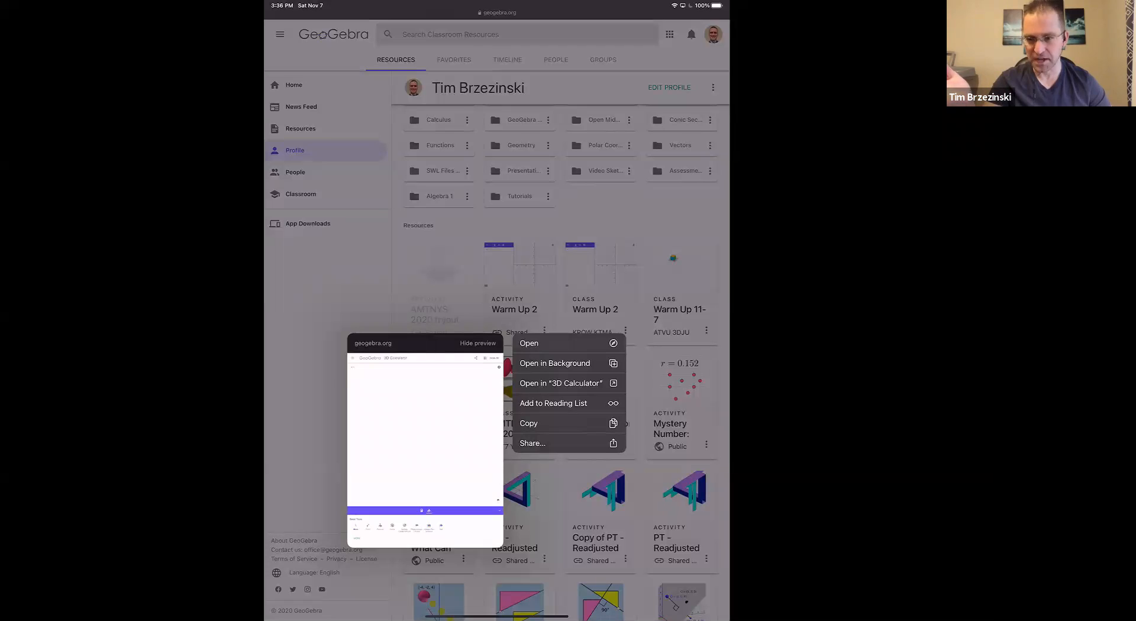
pyautogui.click(561, 383)
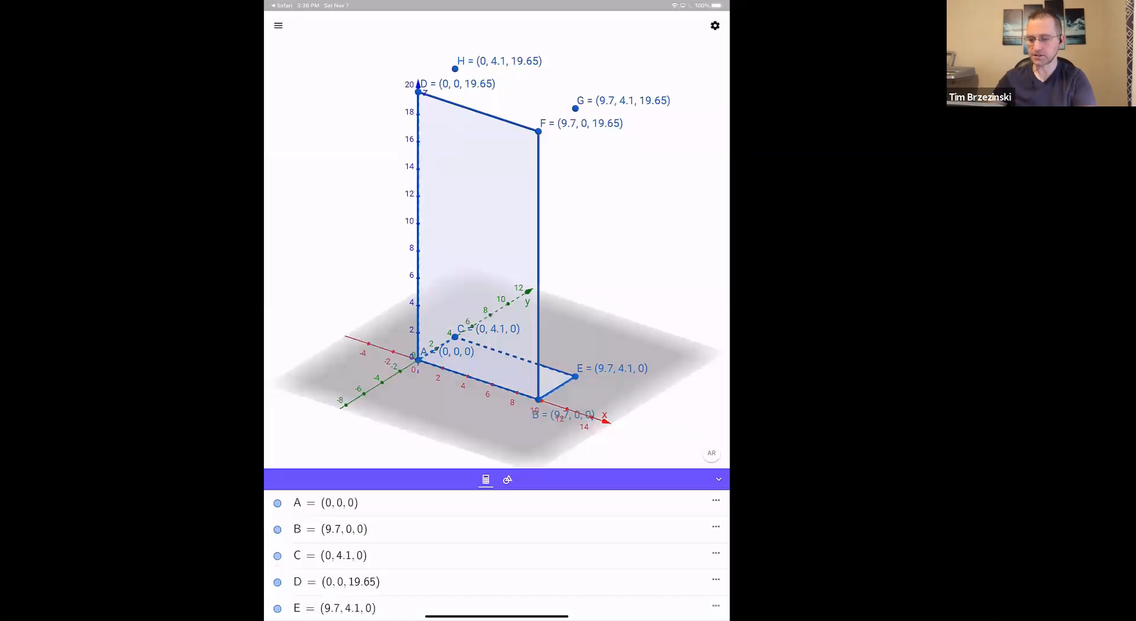
# - Switch the block model to AR, place it on the detected desk surface, and scale it to about 1 : 0.92 cm
pyautogui.moveTo(533, 248); pyautogui.dragTo(564, 237)
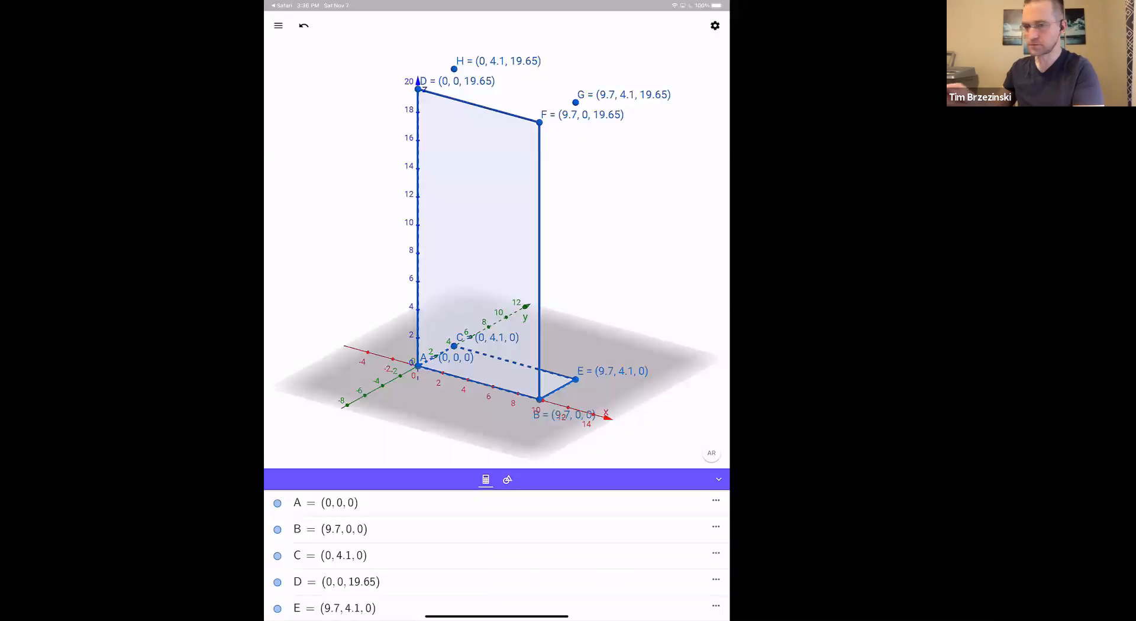
pyautogui.click(703, 452)
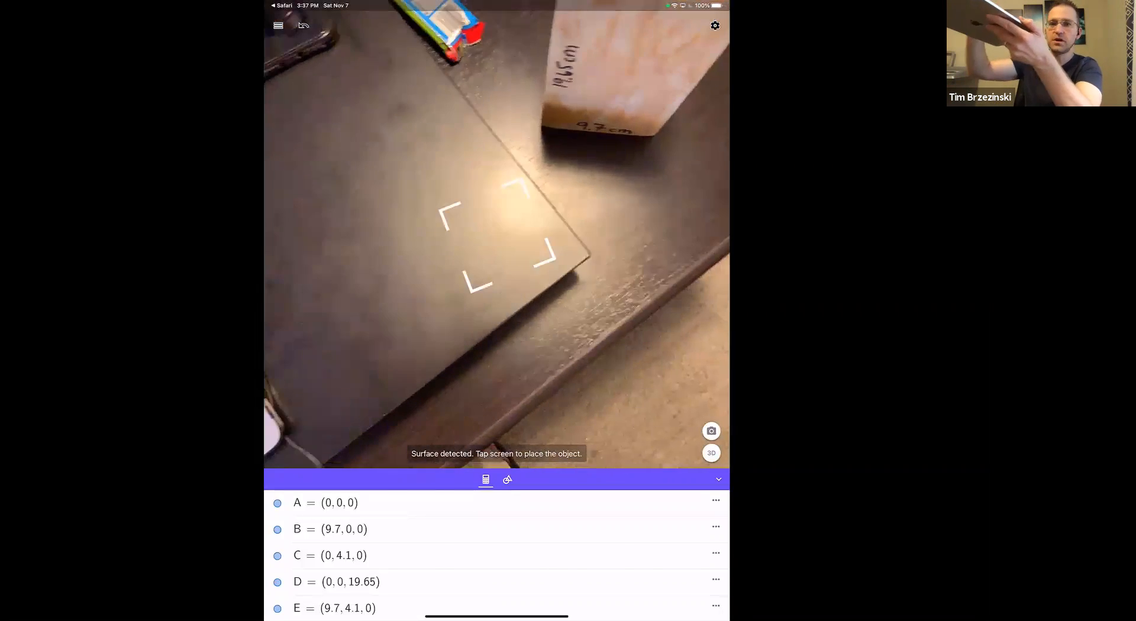
pyautogui.click(497, 235)
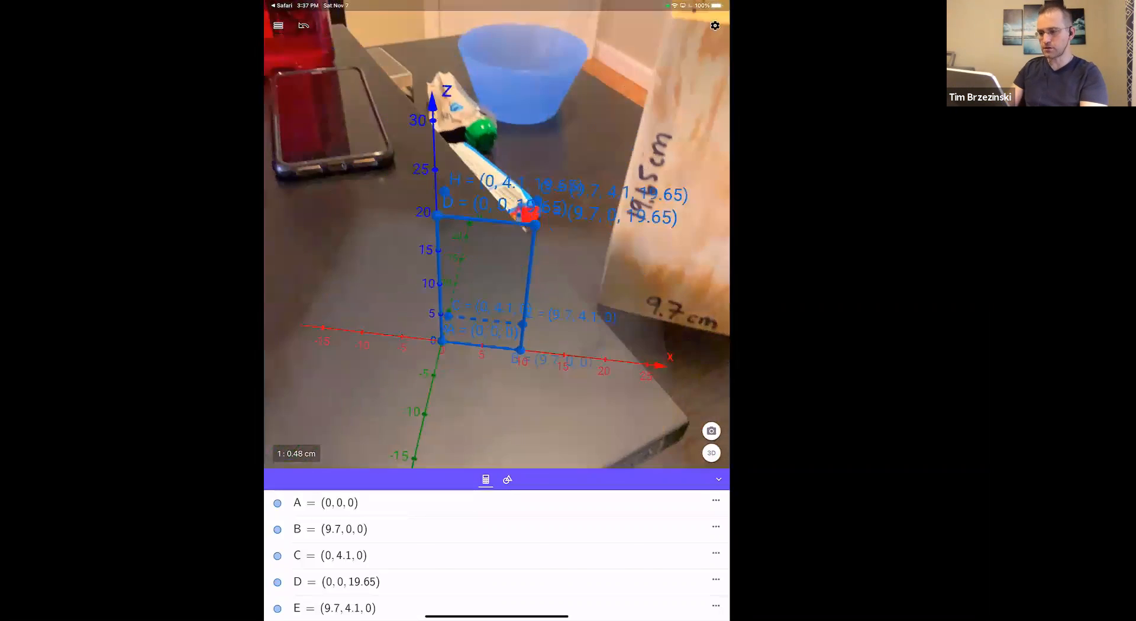
pyautogui.scroll(5, 497, 236)
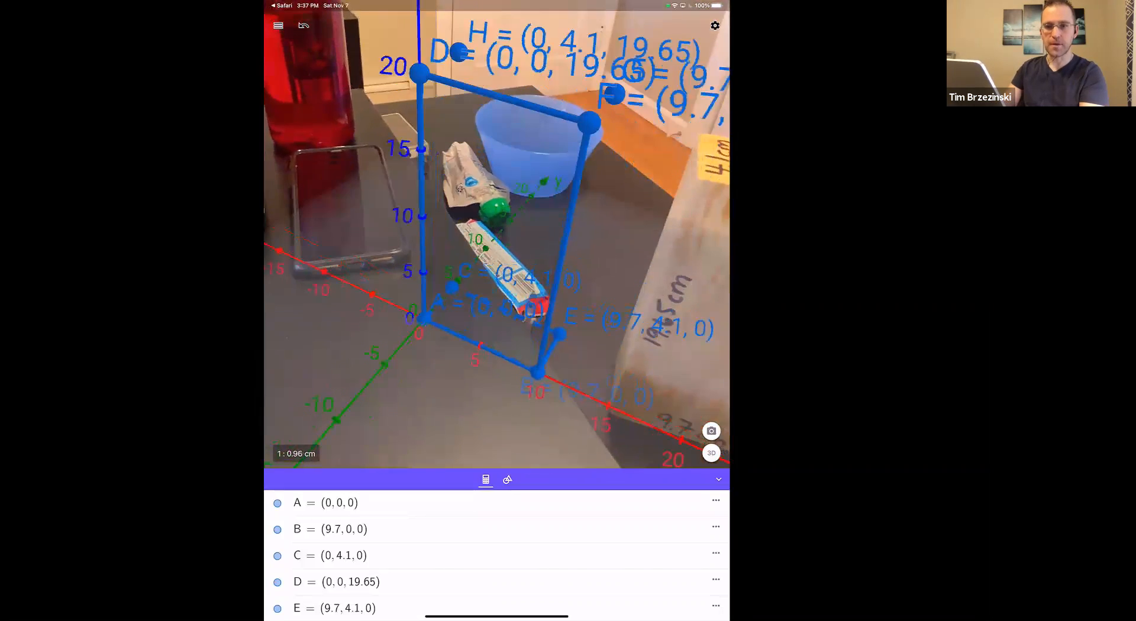
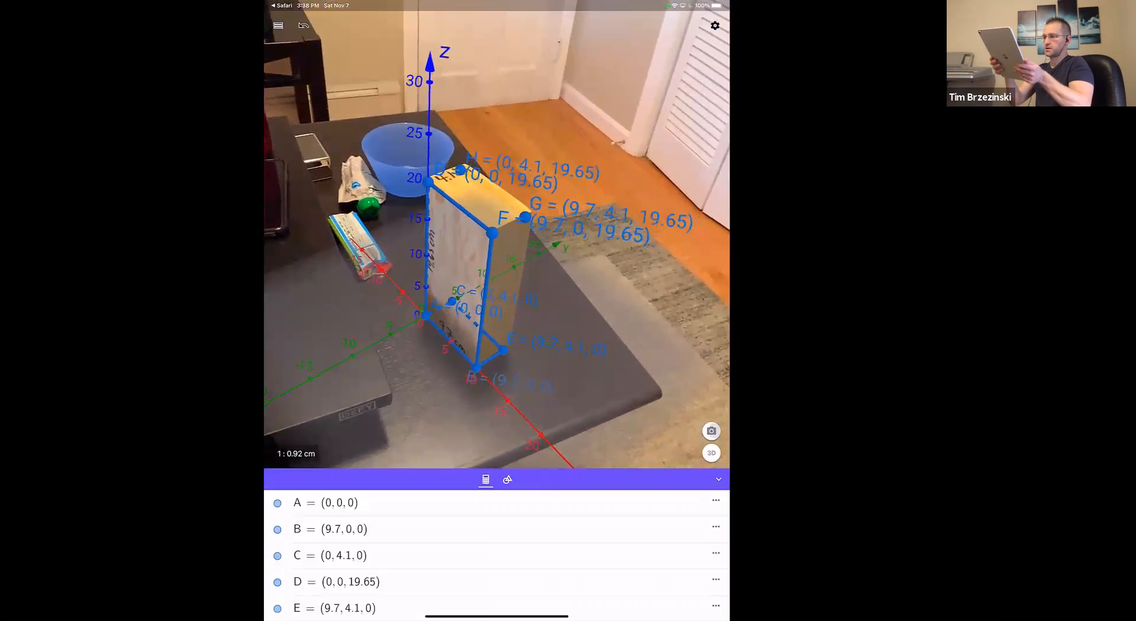
# - Capture the AR model overlaid on the real block, save the image, and return to a rotated 3D view
pyautogui.click(711, 431)
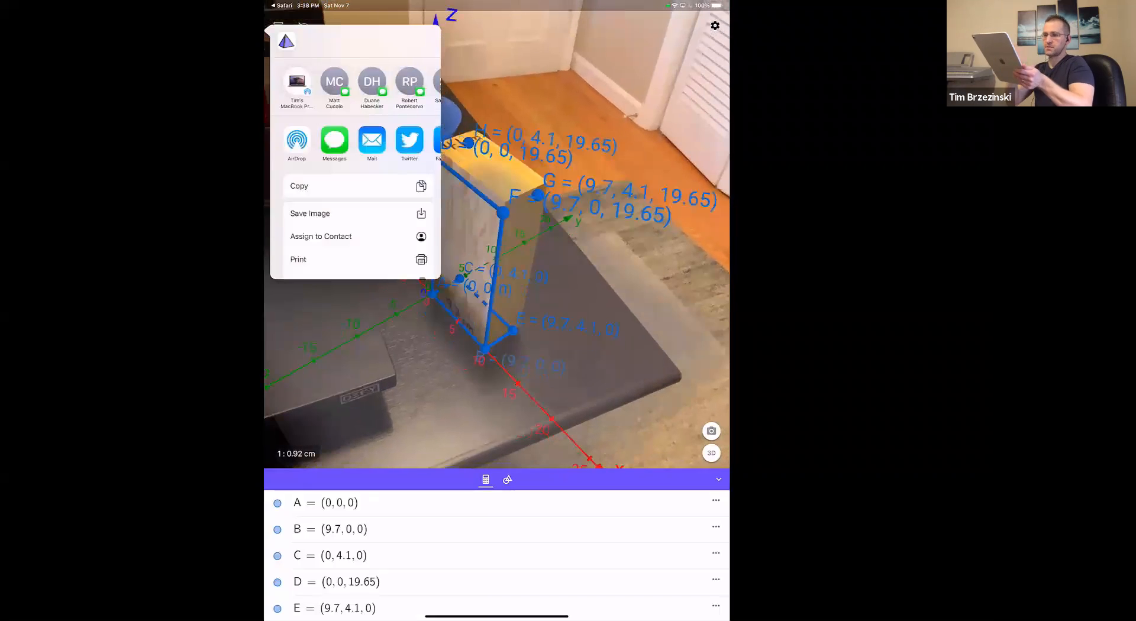
pyautogui.click(358, 214)
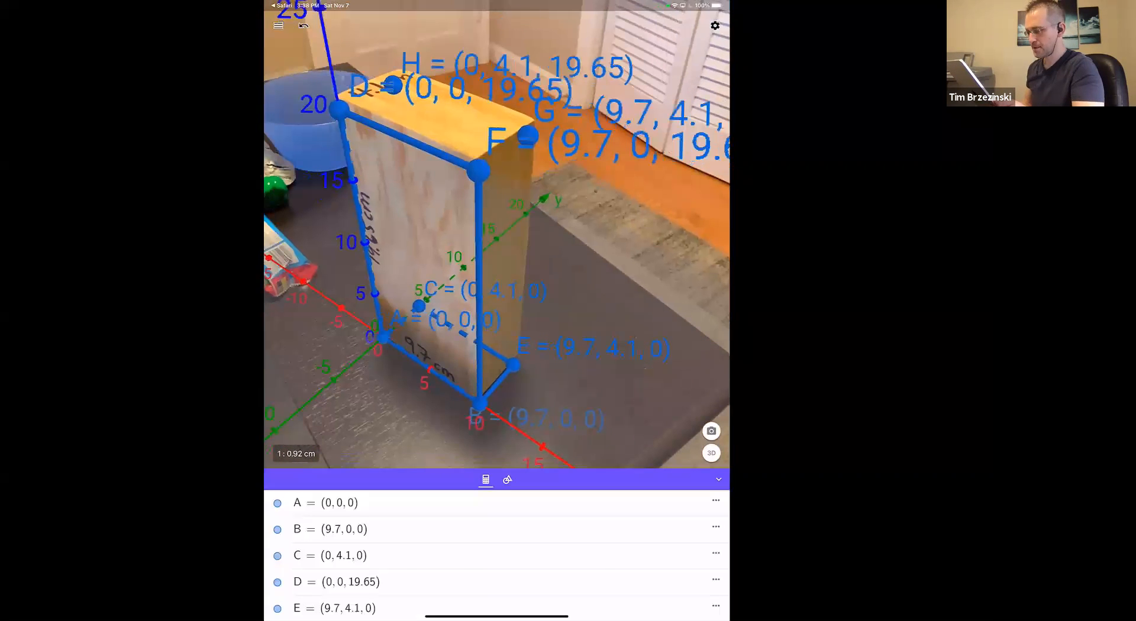
pyautogui.click(711, 453)
pyautogui.moveTo(556, 248)
pyautogui.mouseDown()
pyautogui.moveTo(624, 259)
pyautogui.moveTo(548, 242)
pyautogui.mouseUp()
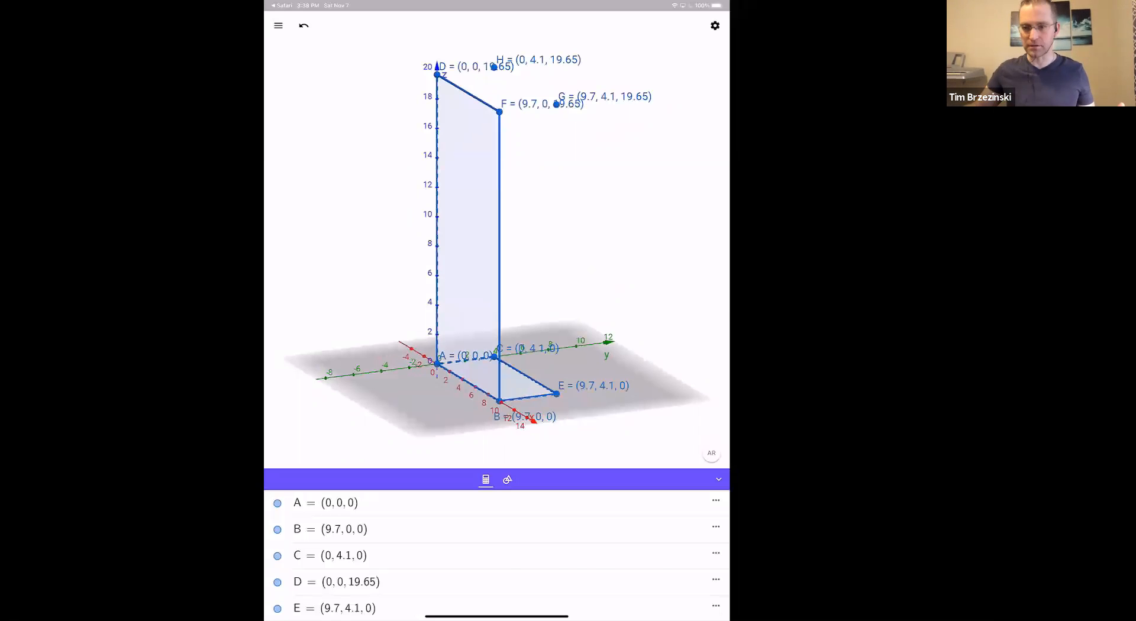
# - Return the tablet to its home screen and take the mirrored display out of full screen
pyautogui.moveTo(496, 617); pyautogui.dragTo(496, 414)
pyautogui.press('Escape')
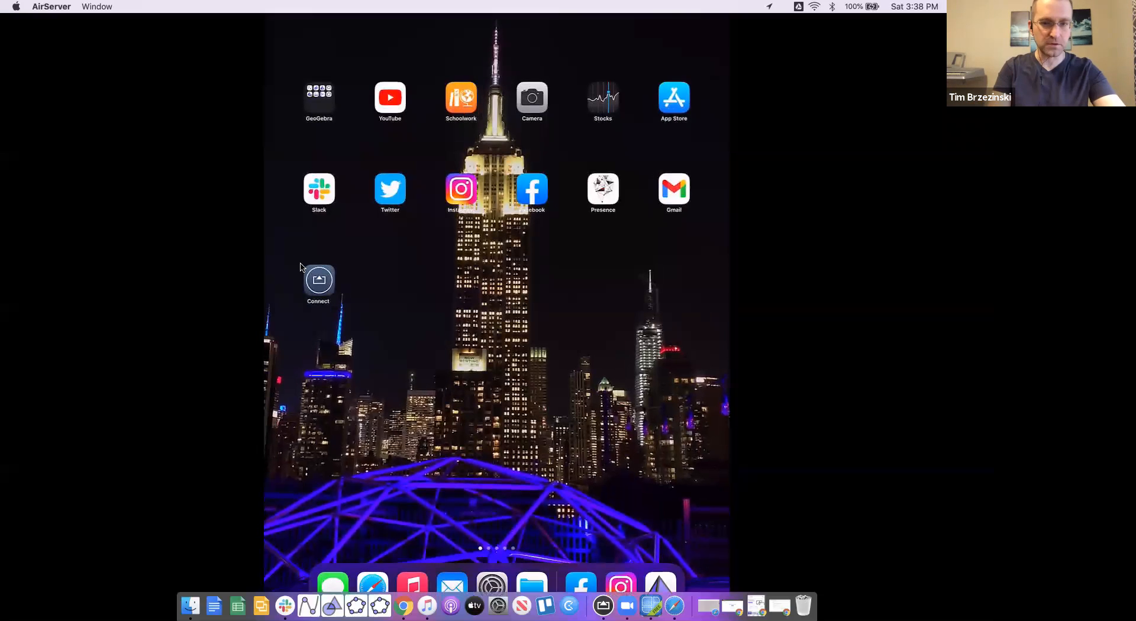
pyautogui.doubleClick(424, 324)
# - Move the mirrored tablet window aside, shift the browser window over it, and widen the browser to show the full GeoGebra layout
pyautogui.moveTo(287, 56); pyautogui.dragTo(166, 34)
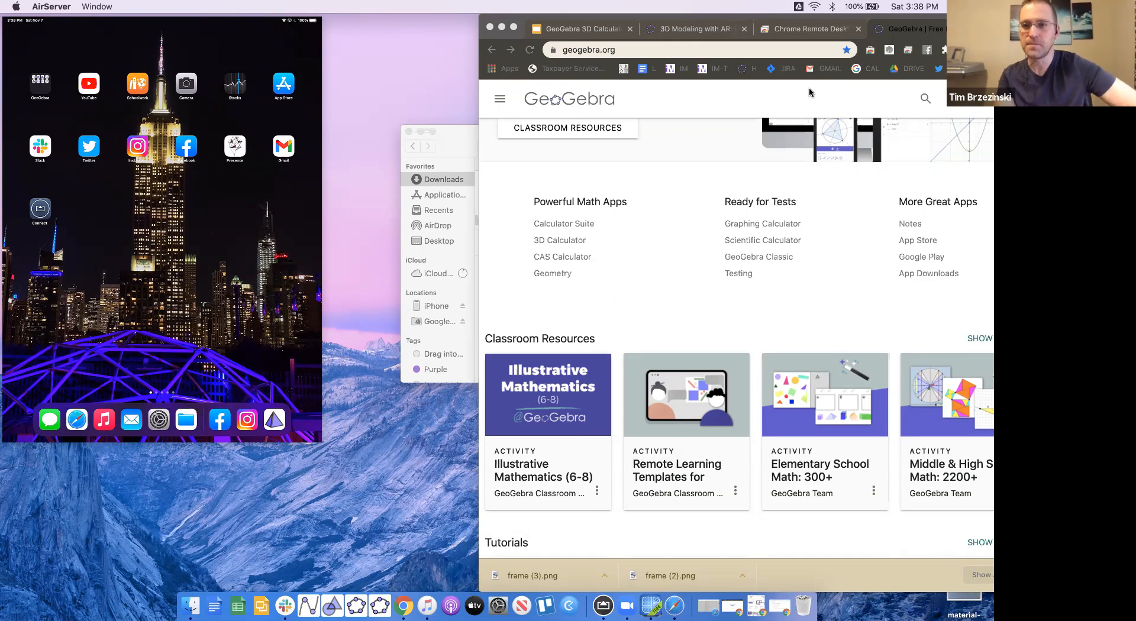
pyautogui.moveTo(981, 24); pyautogui.dragTo(547, 1)
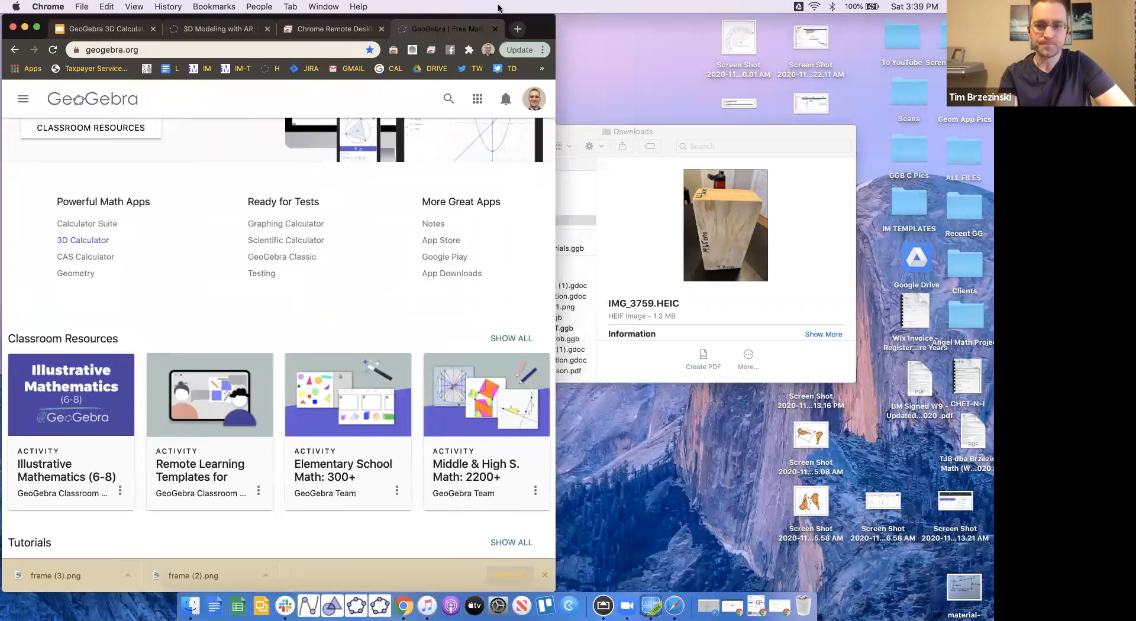
pyautogui.moveTo(603, 107); pyautogui.dragTo(994, 100)
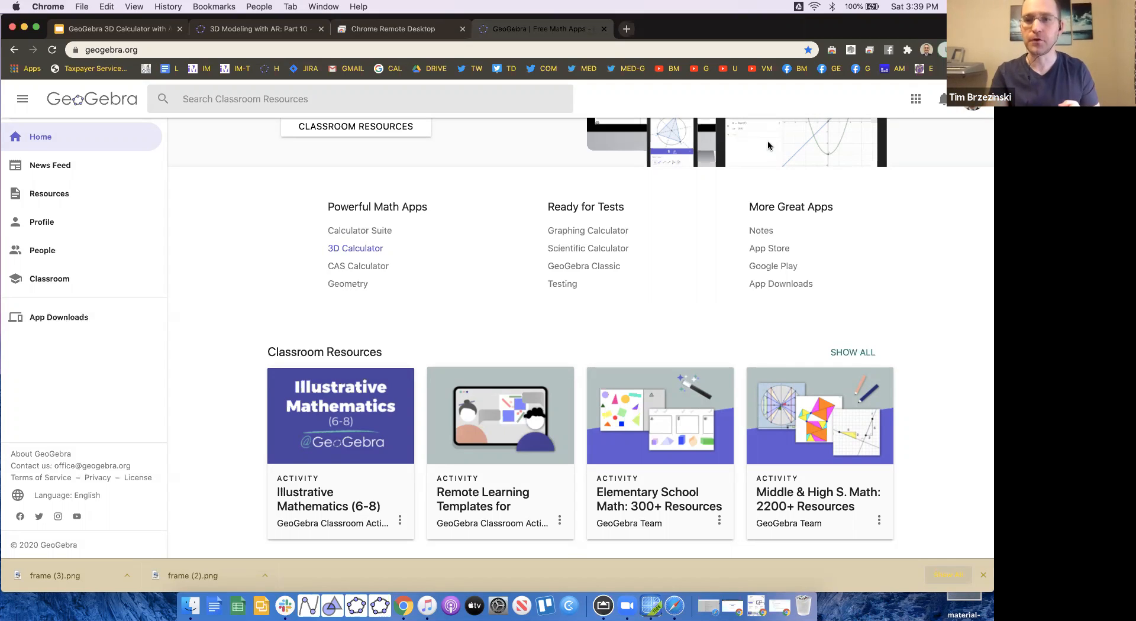
# - Open the AMTNYS 2020 tryout activity from the profile's resources in the browser and rotate its 3D view to inspect the model
pyautogui.scroll(-1, 395, 276)
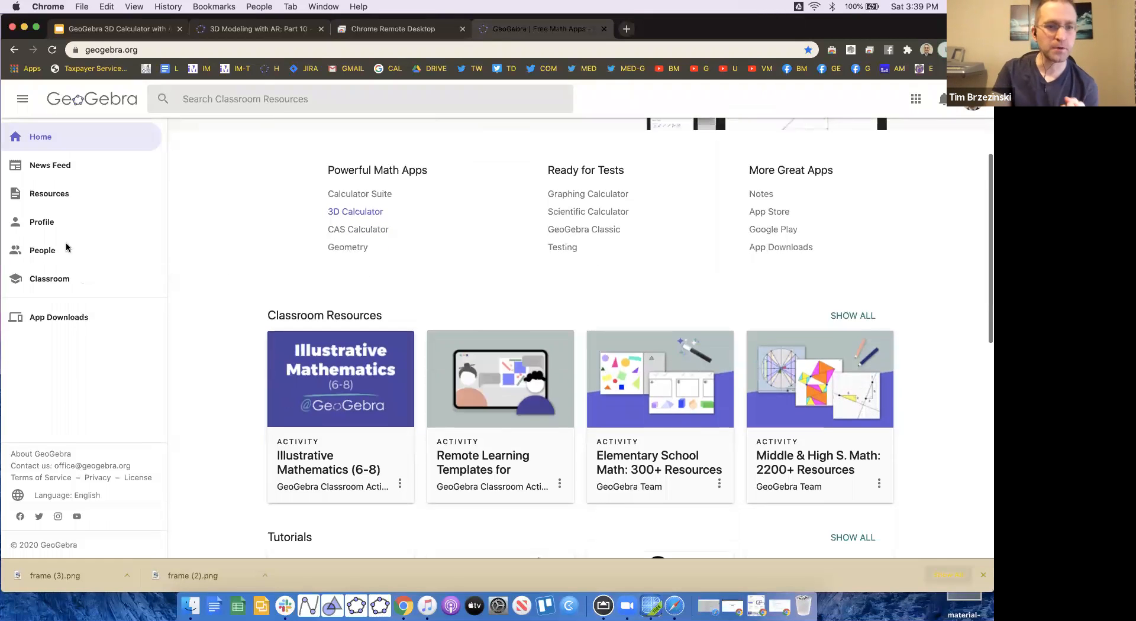
pyautogui.click(43, 222)
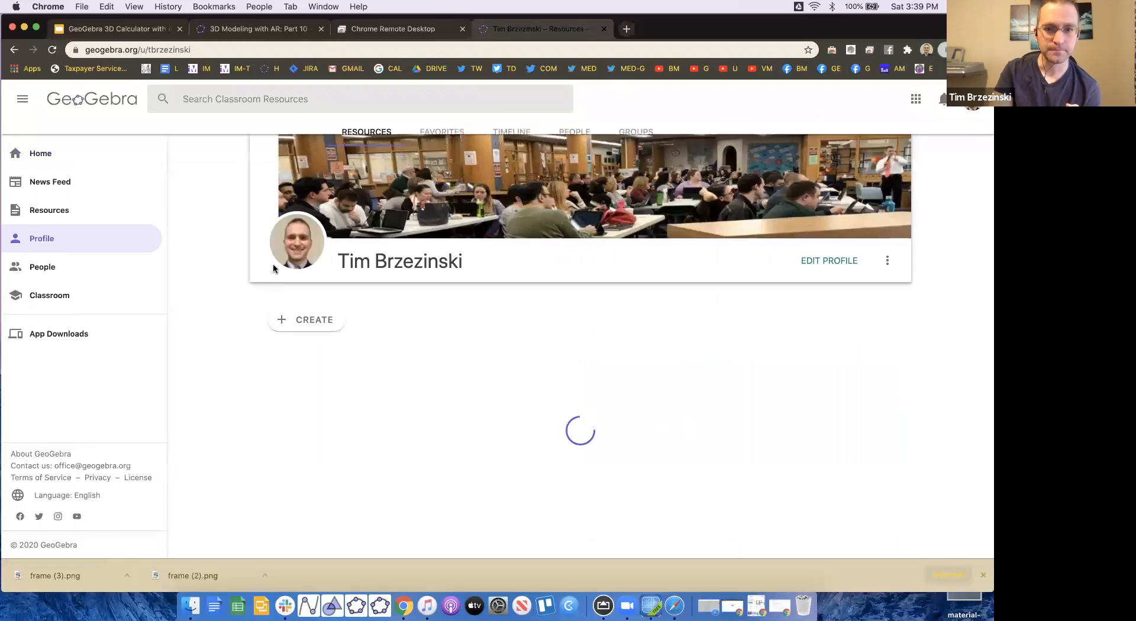
pyautogui.scroll(-5, 273, 266)
pyautogui.scroll(-2, 275, 269)
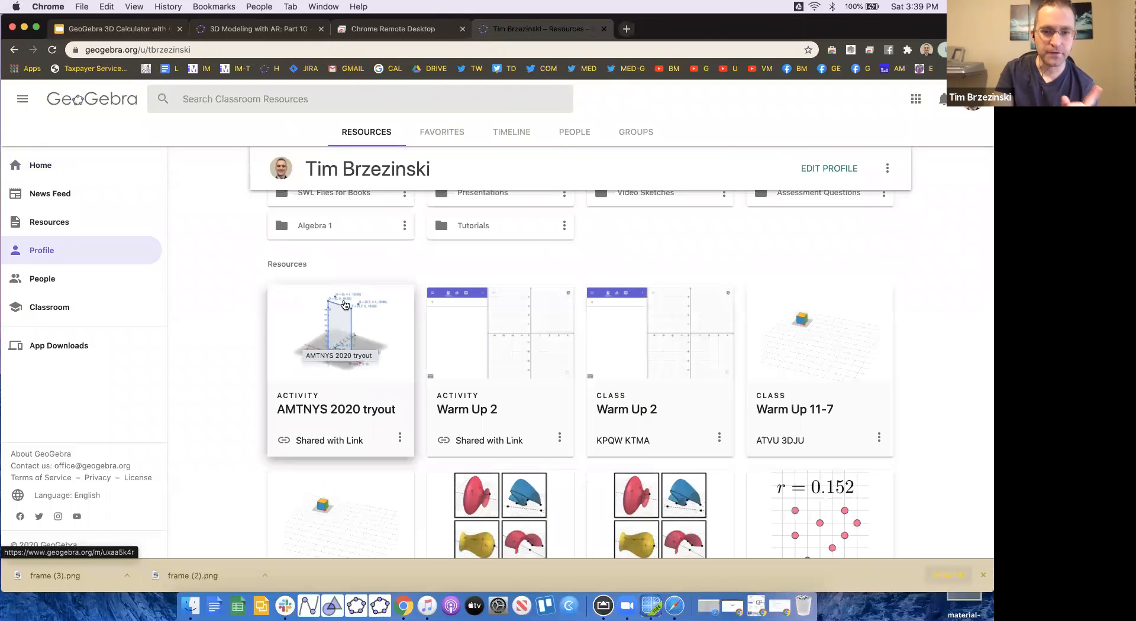
pyautogui.click(330, 353)
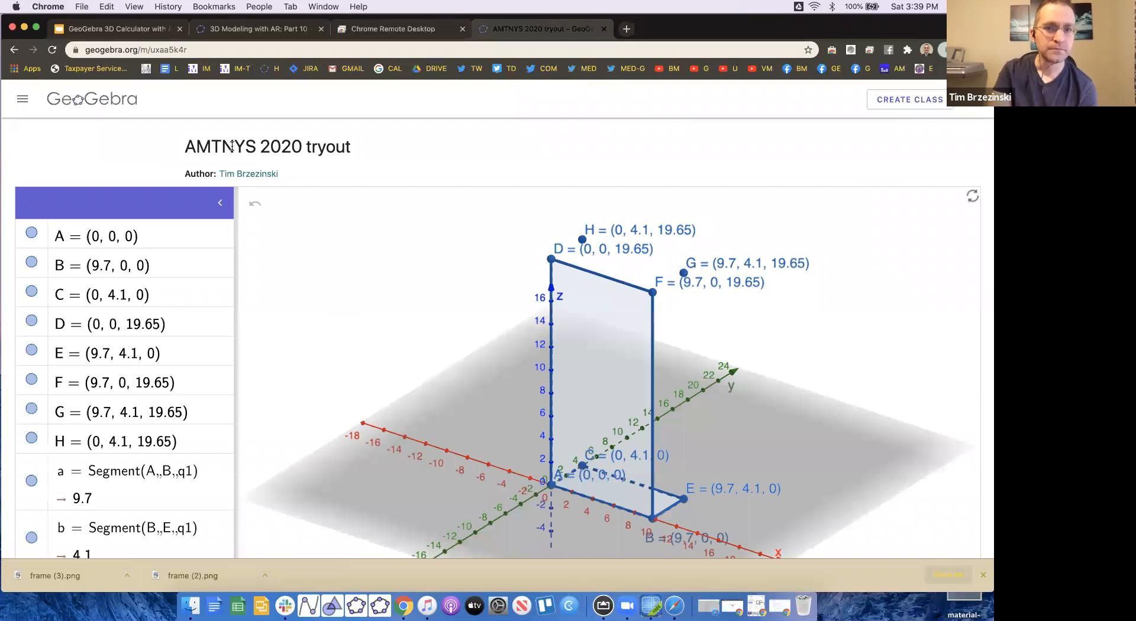
pyautogui.moveTo(357, 309); pyautogui.dragTo(456, 289)
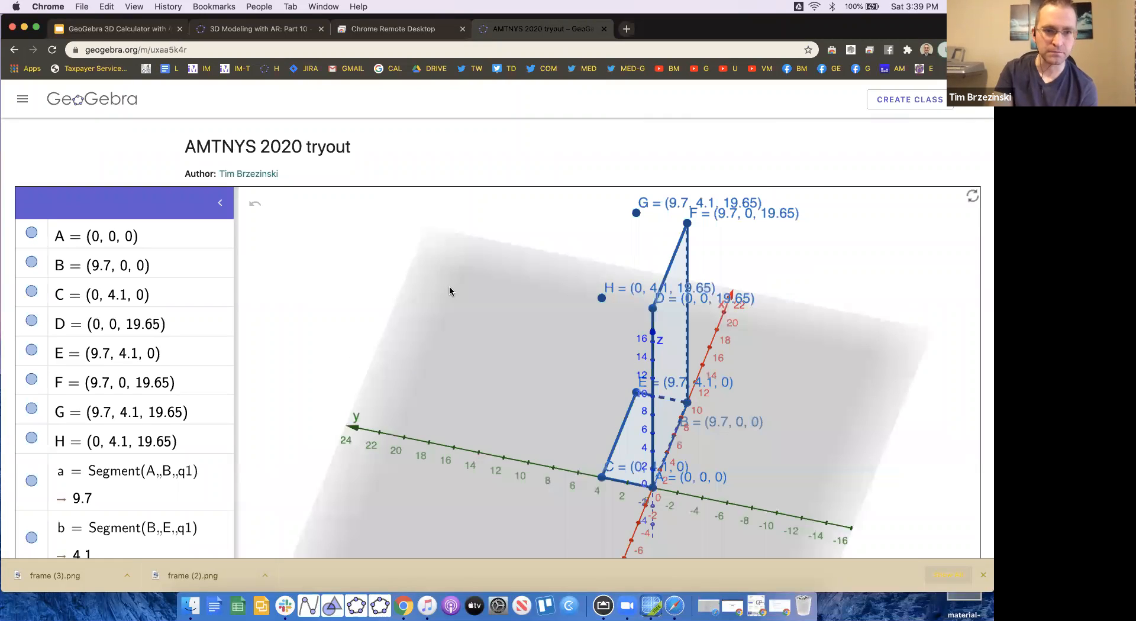
pyautogui.scroll(-2, 273, 293)
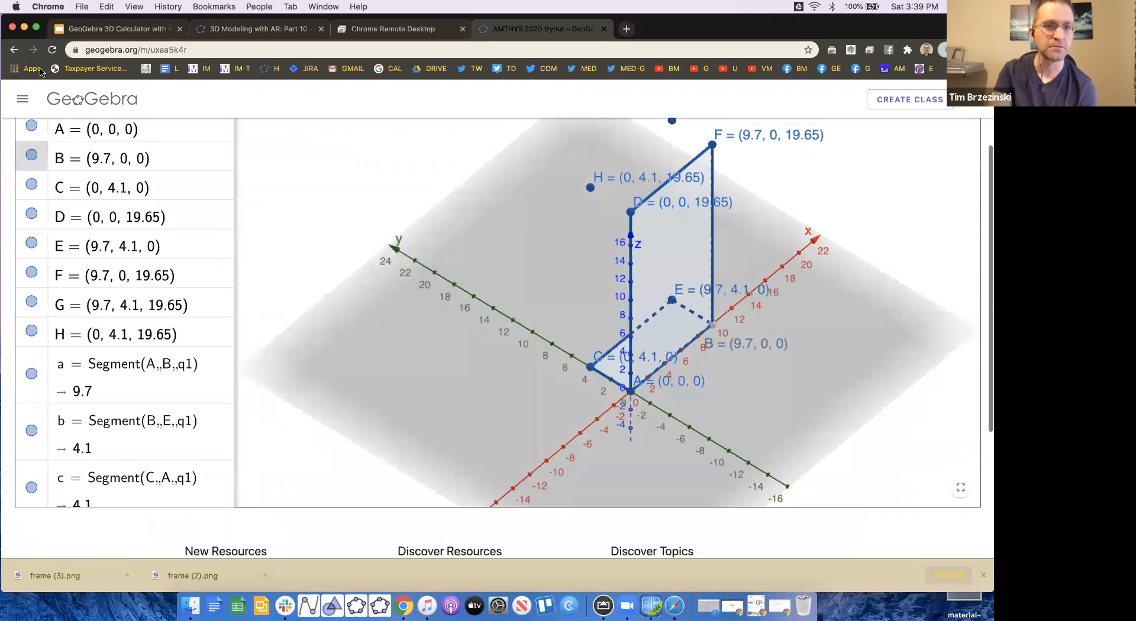
# - Return to the profile's resources and open the AMTNYS 2020 tryout activity in the 3D Calculator app
pyautogui.click(10, 50)
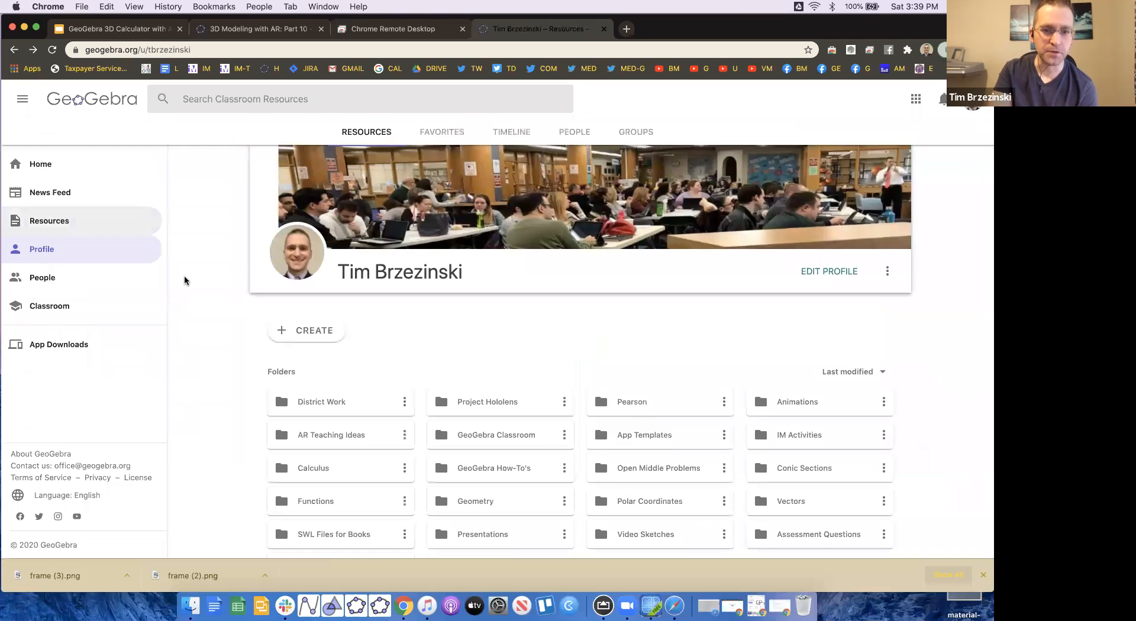
pyautogui.scroll(-4, 185, 280)
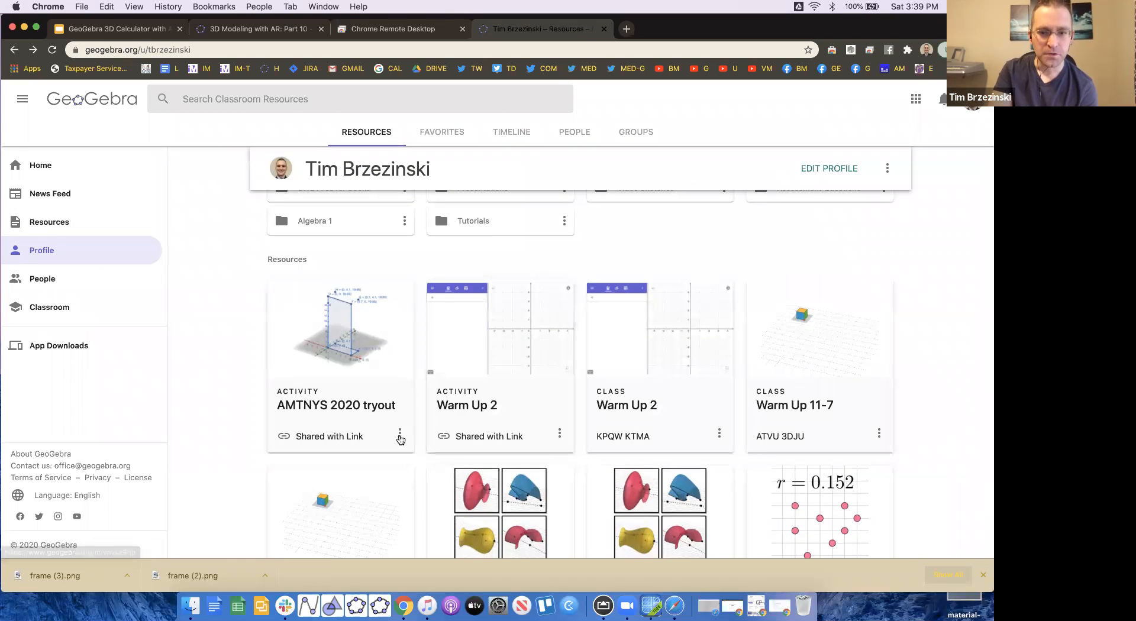
pyautogui.click(400, 434)
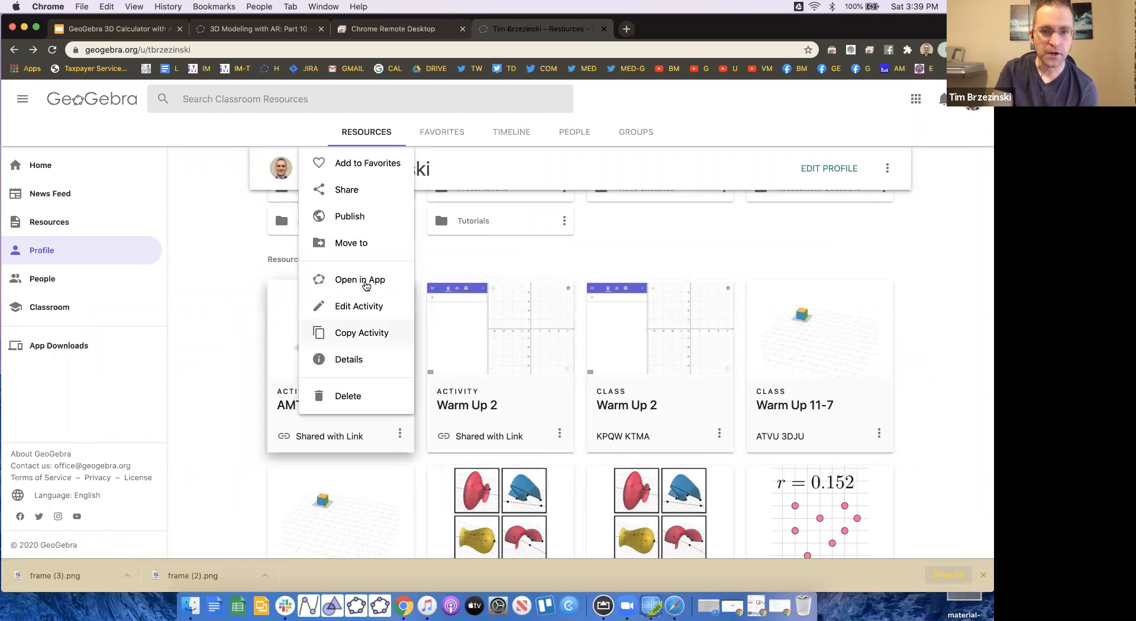
pyautogui.click(367, 281)
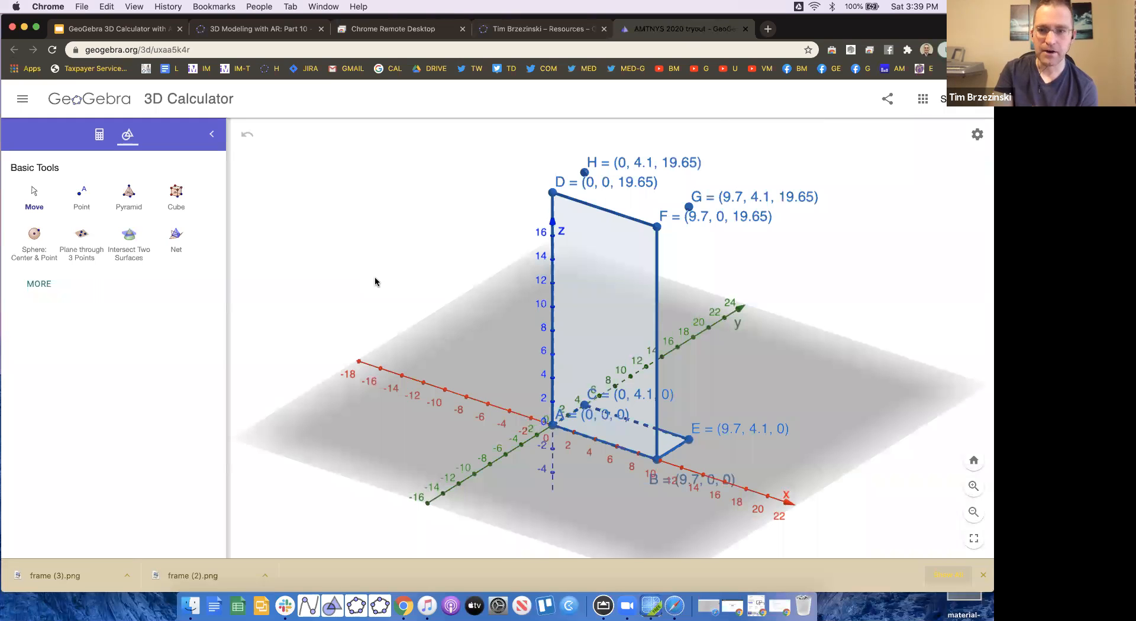
pyautogui.moveTo(378, 282); pyautogui.dragTo(374, 281)
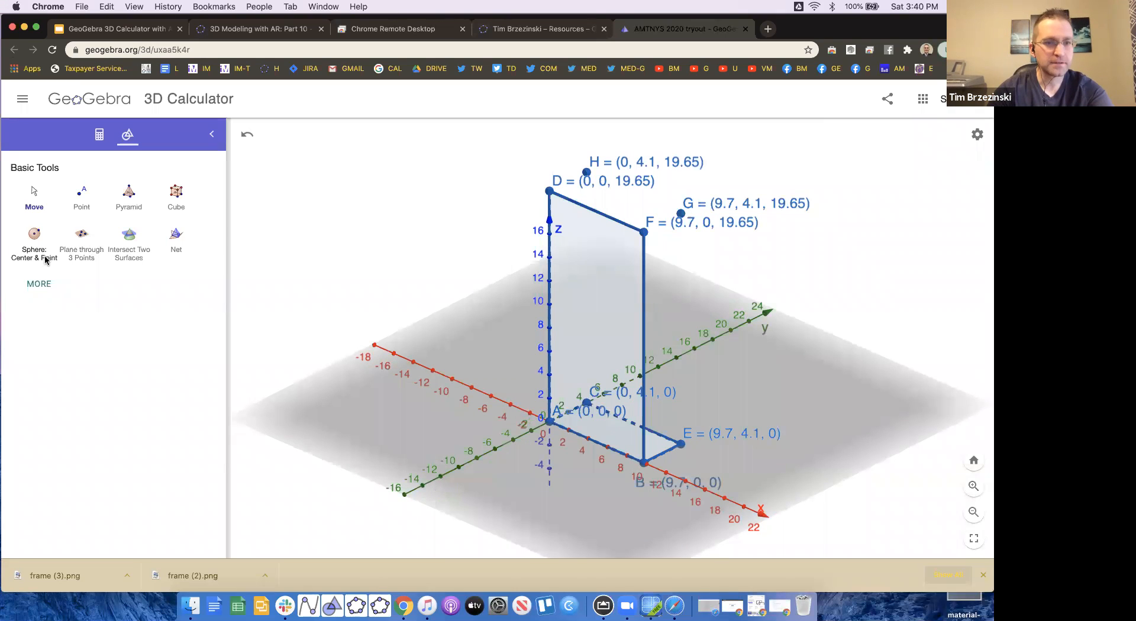
# - Expand the full toolset and draw a vector along the block's base from point B to point E
pyautogui.click(39, 283)
pyautogui.scroll(-2, 52, 339)
pyautogui.scroll(-6, 52, 339)
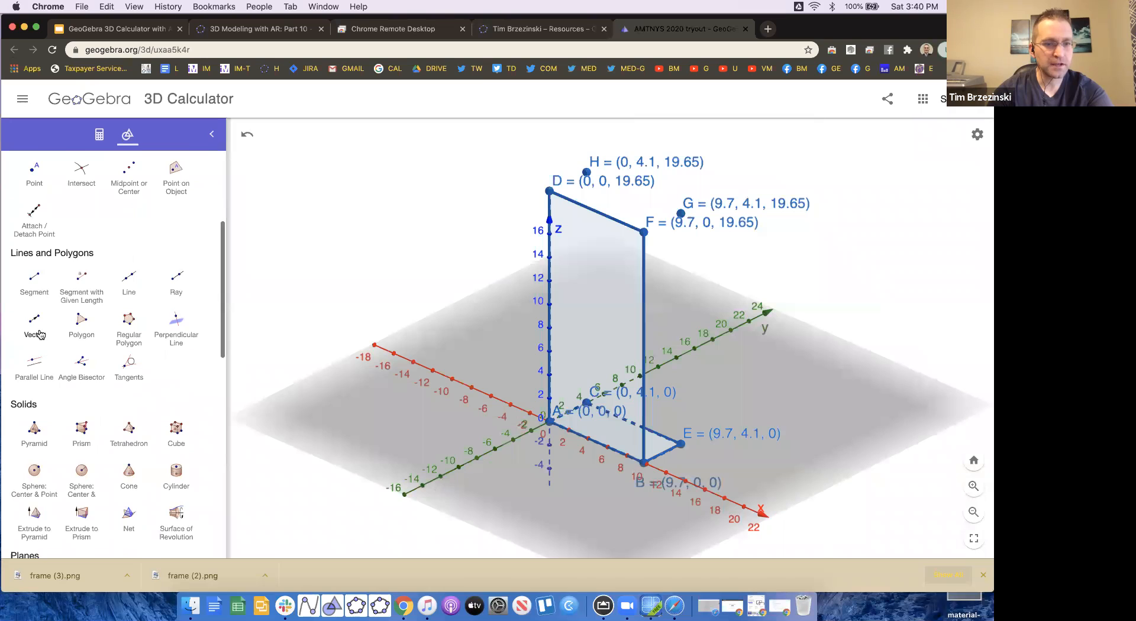
pyautogui.keyDown('ctrl'); pyautogui.scroll(5, 41, 333); pyautogui.keyUp('ctrl')
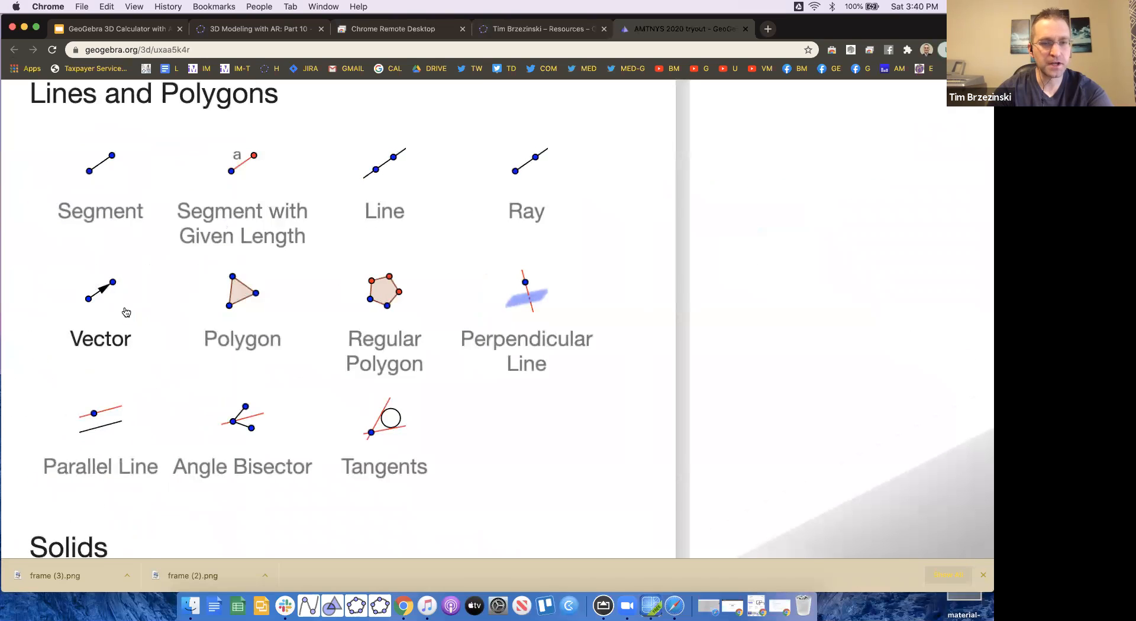
pyautogui.click(105, 313)
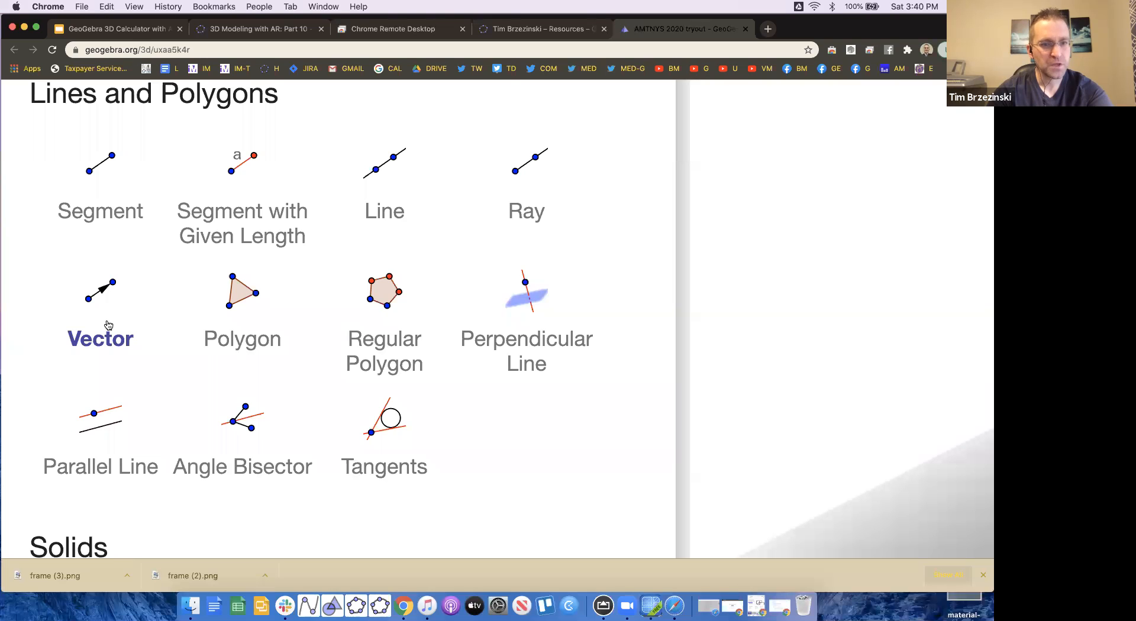
pyautogui.keyDown('ctrl'); pyautogui.scroll(-5, 108, 324); pyautogui.keyUp('ctrl')
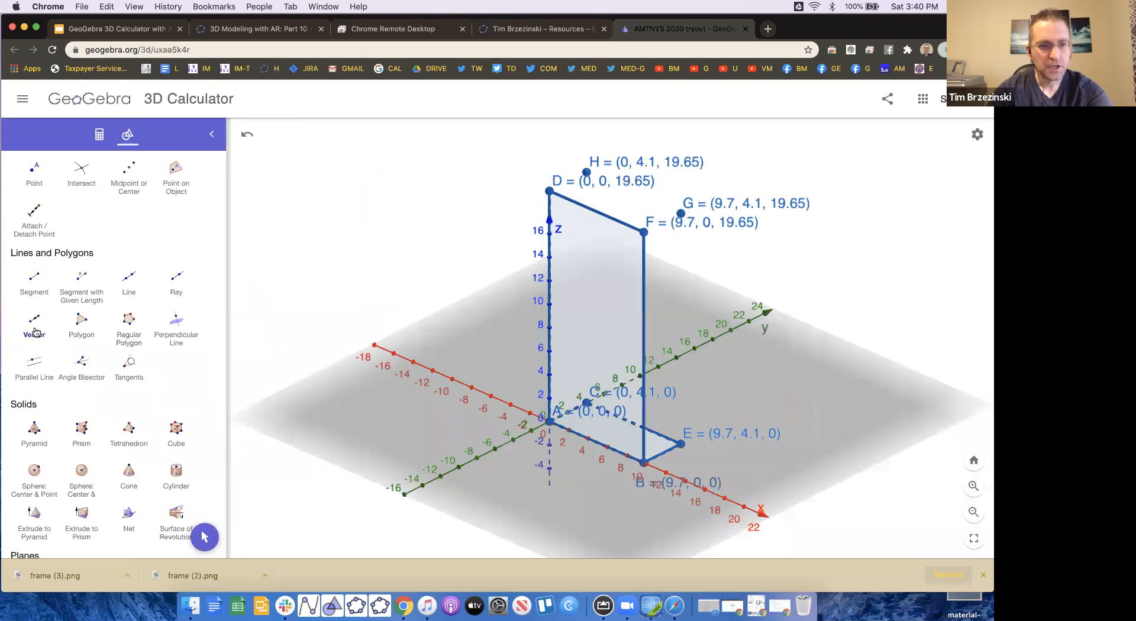
pyautogui.click(643, 464)
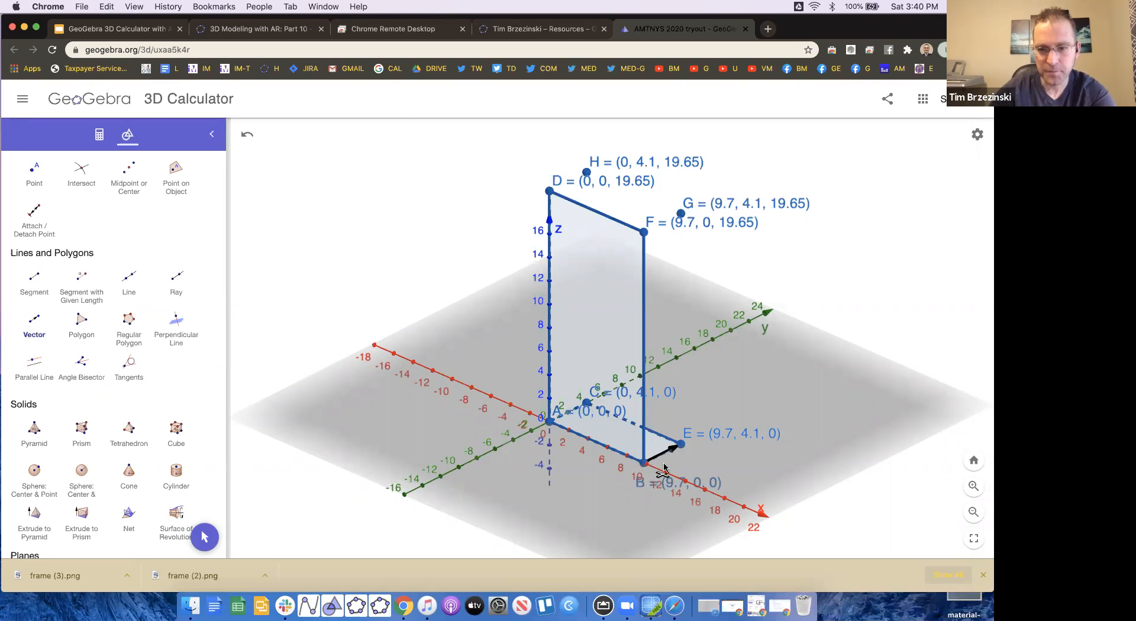
pyautogui.click(688, 448)
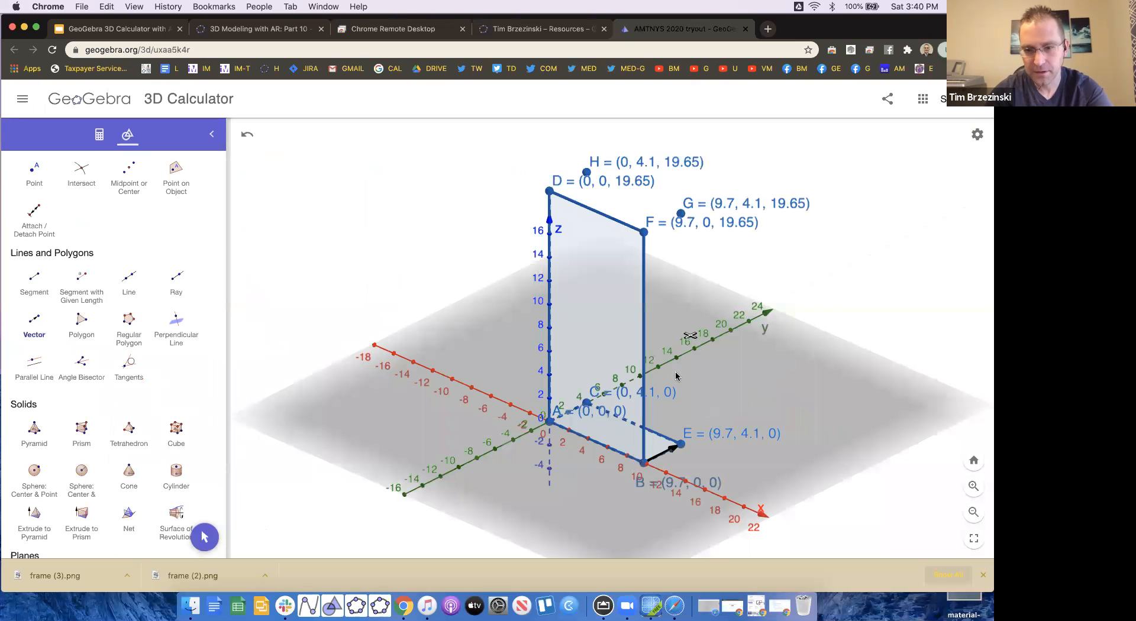
# - Draw a vector up the block's edge from B to F and another along the base from A to B
pyautogui.click(645, 466)
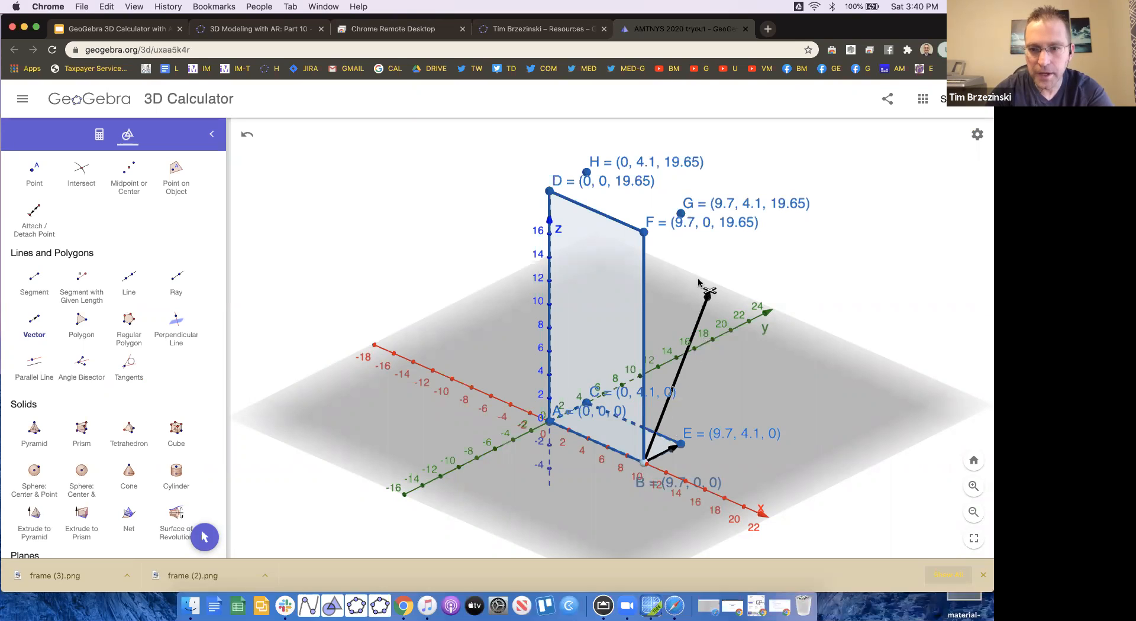
pyautogui.click(644, 233)
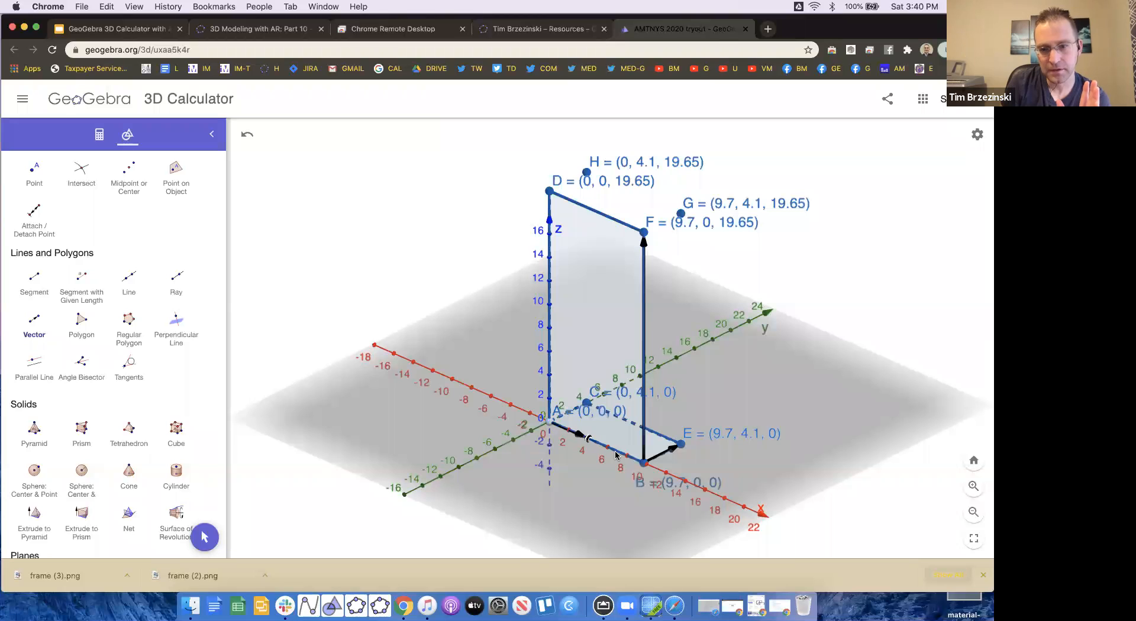
pyautogui.click(637, 473)
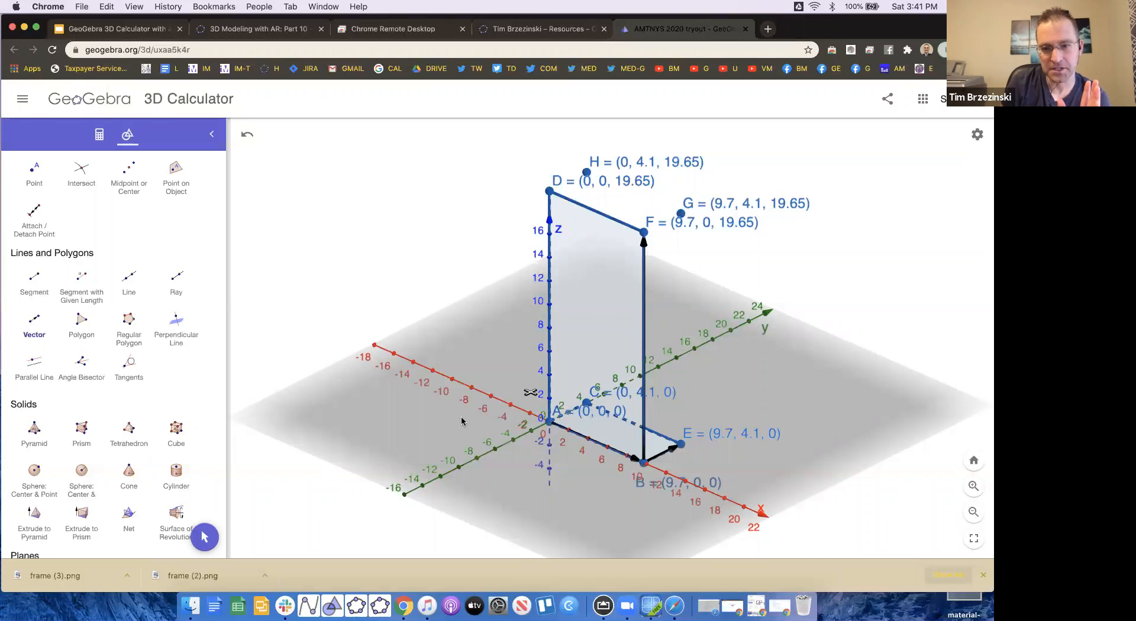
pyautogui.click(204, 537)
# - Build the block's narrow side face as a polygon through points C, A, D and H
pyautogui.moveTo(371, 486); pyautogui.dragTo(388, 481)
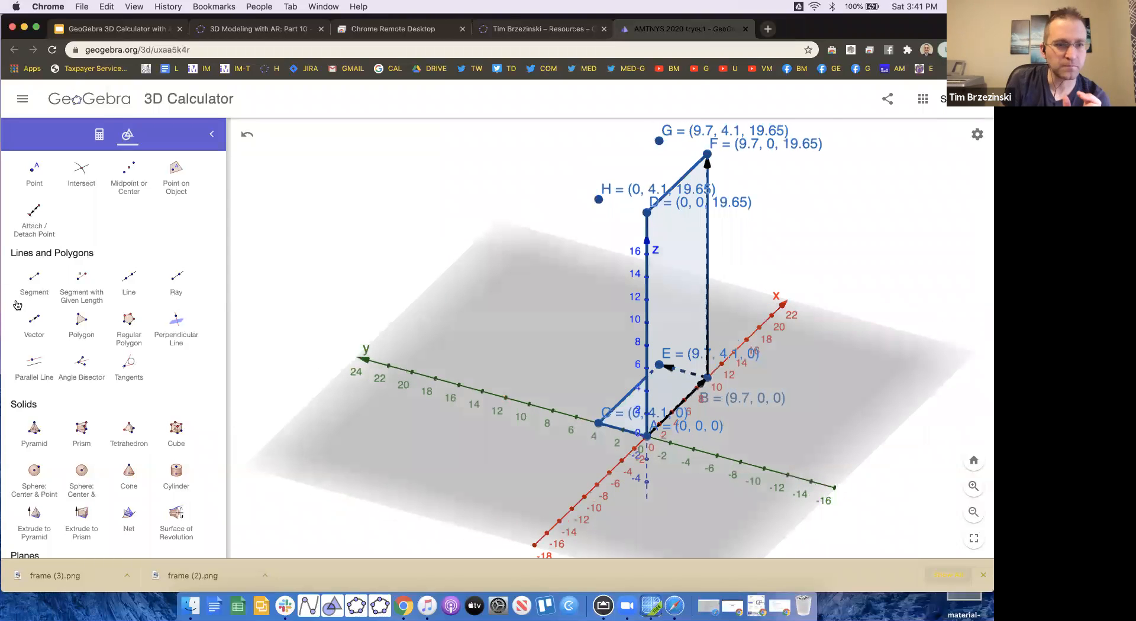
pyautogui.click(82, 322)
pyautogui.click(607, 427)
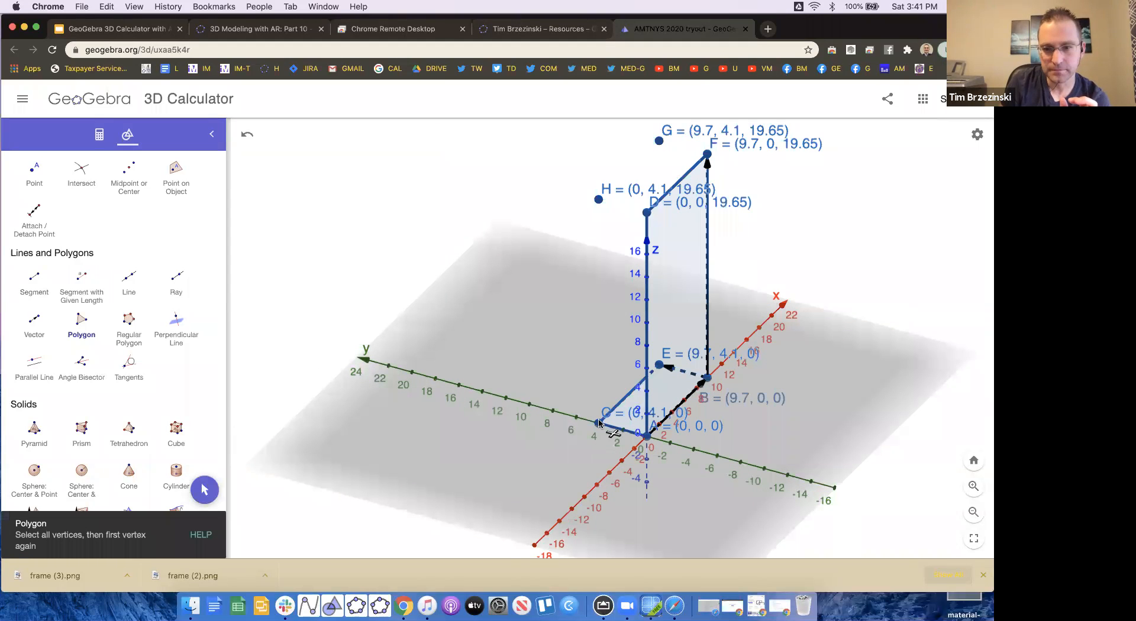
pyautogui.click(647, 435)
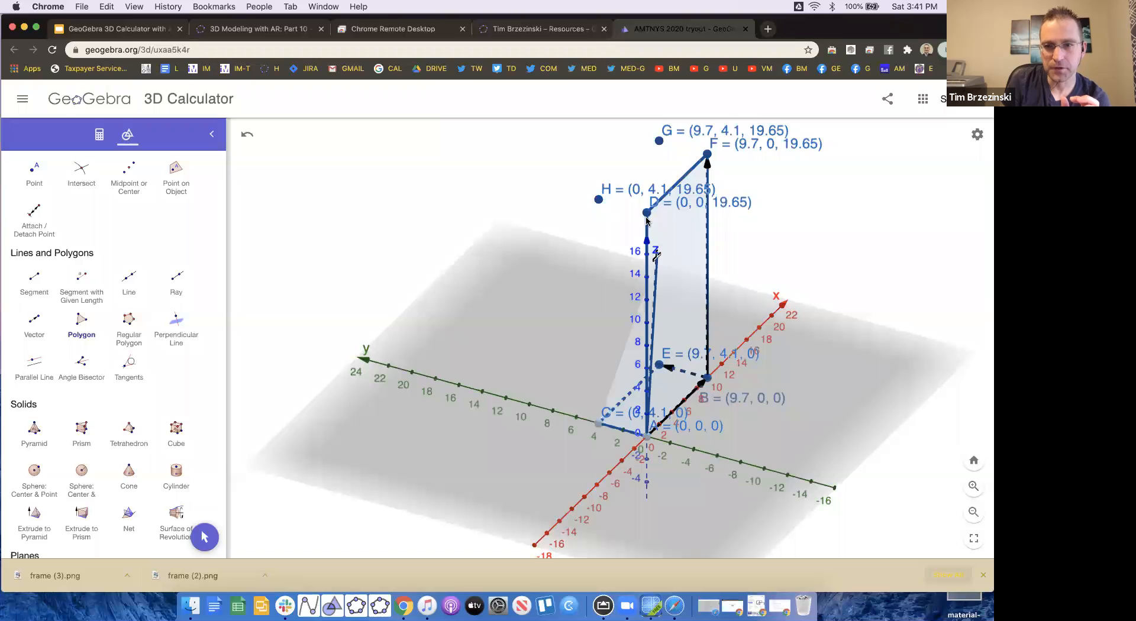
pyautogui.click(646, 212)
pyautogui.click(598, 200)
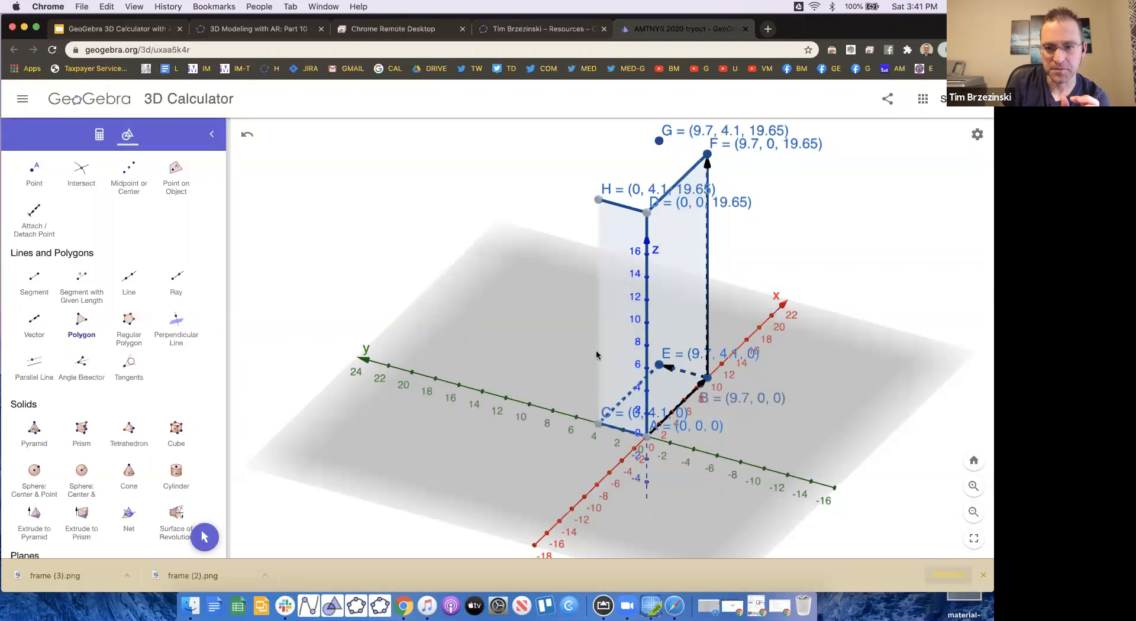
pyautogui.click(599, 425)
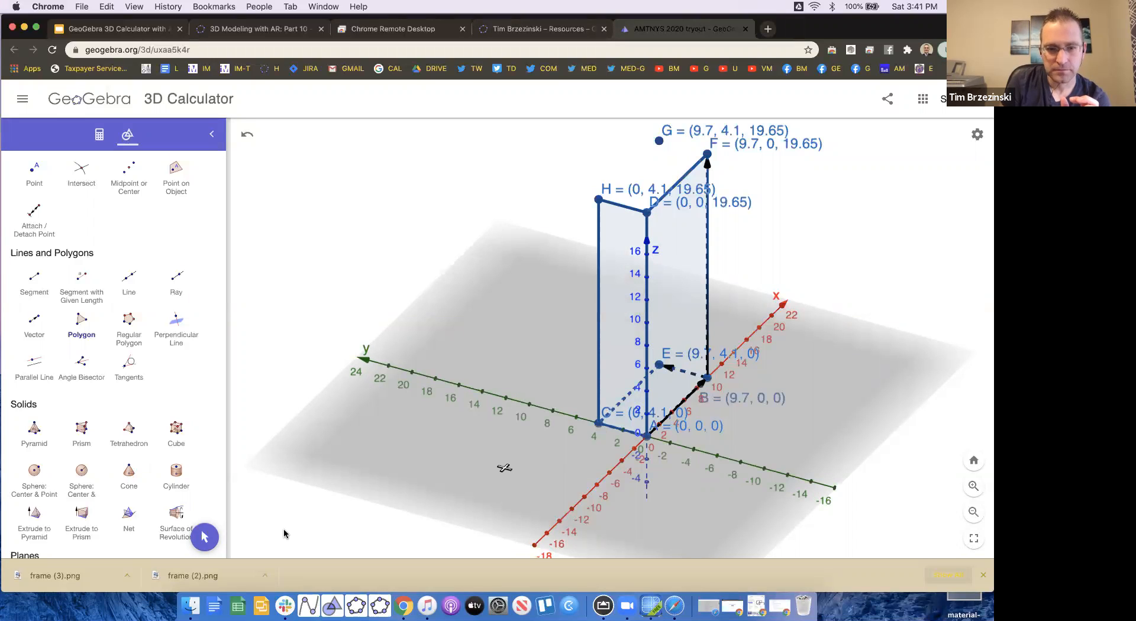
pyautogui.click(204, 536)
# - Translate the large face ABFD by the vector from B to E to form the opposite face through C, E, G and H
pyautogui.moveTo(459, 493); pyautogui.dragTo(388, 489)
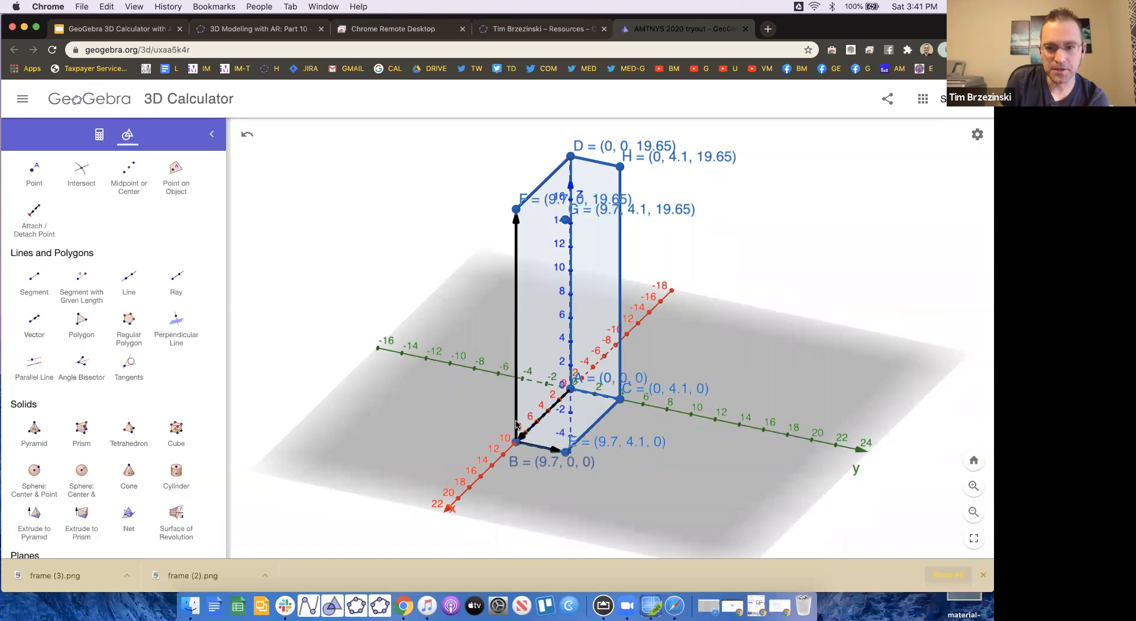
pyautogui.scroll(-1, 115, 436)
pyautogui.scroll(-10, 116, 436)
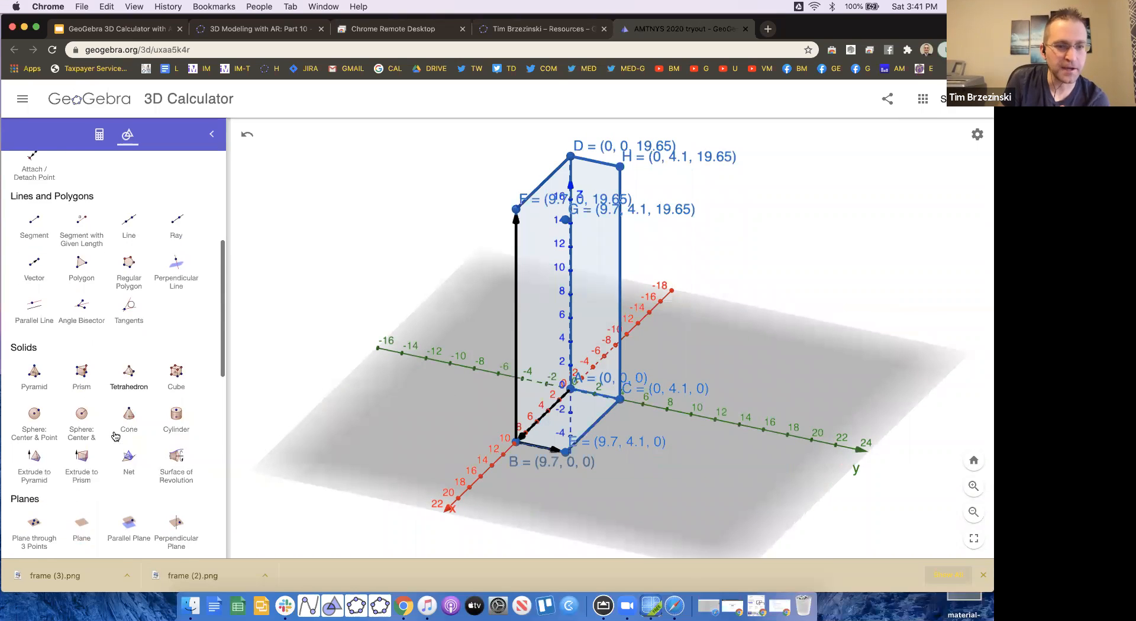
pyautogui.scroll(-3, 115, 436)
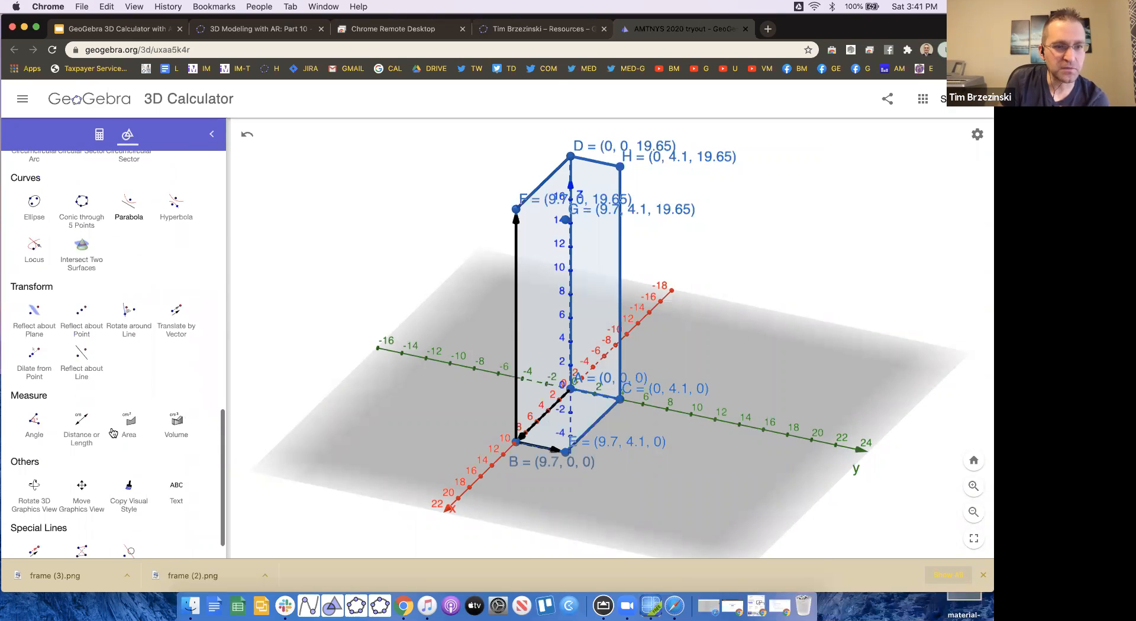
pyautogui.keyDown('ctrl'); pyautogui.scroll(5, 59, 326); pyautogui.keyUp('ctrl')
pyautogui.click(97, 382)
pyautogui.scroll(-2, 101, 373)
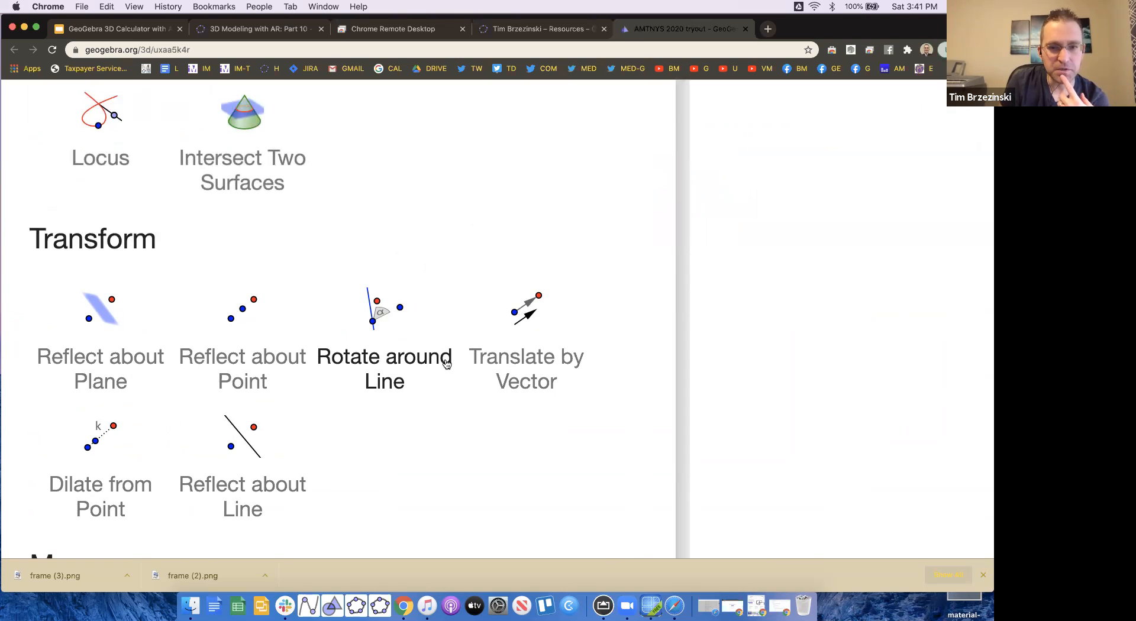
pyautogui.click(523, 329)
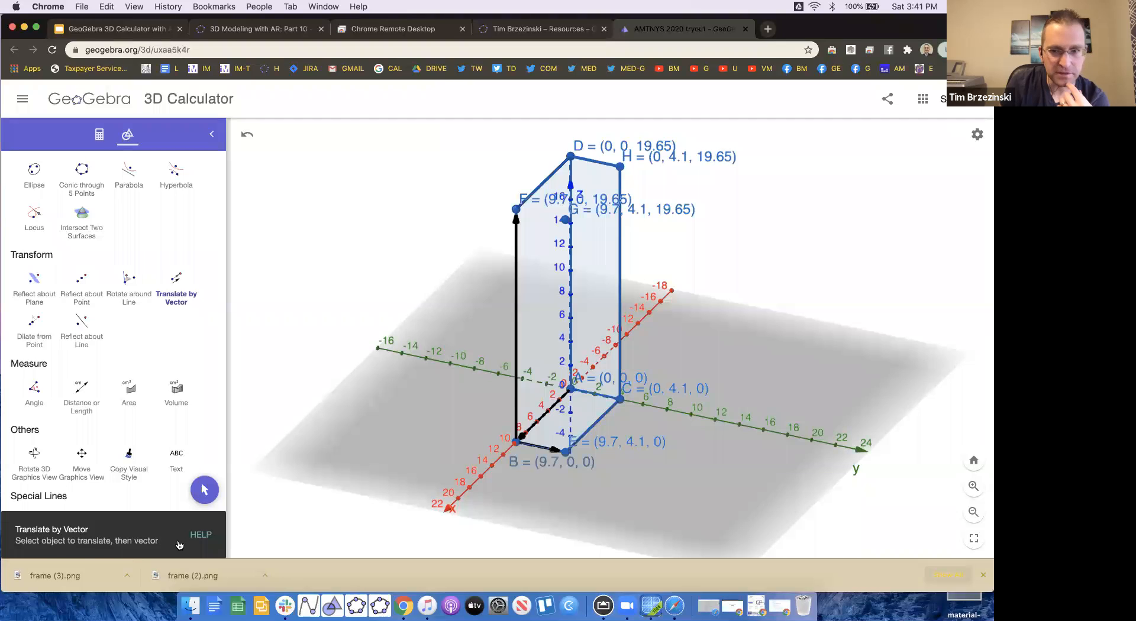
pyautogui.click(546, 304)
pyautogui.click(534, 449)
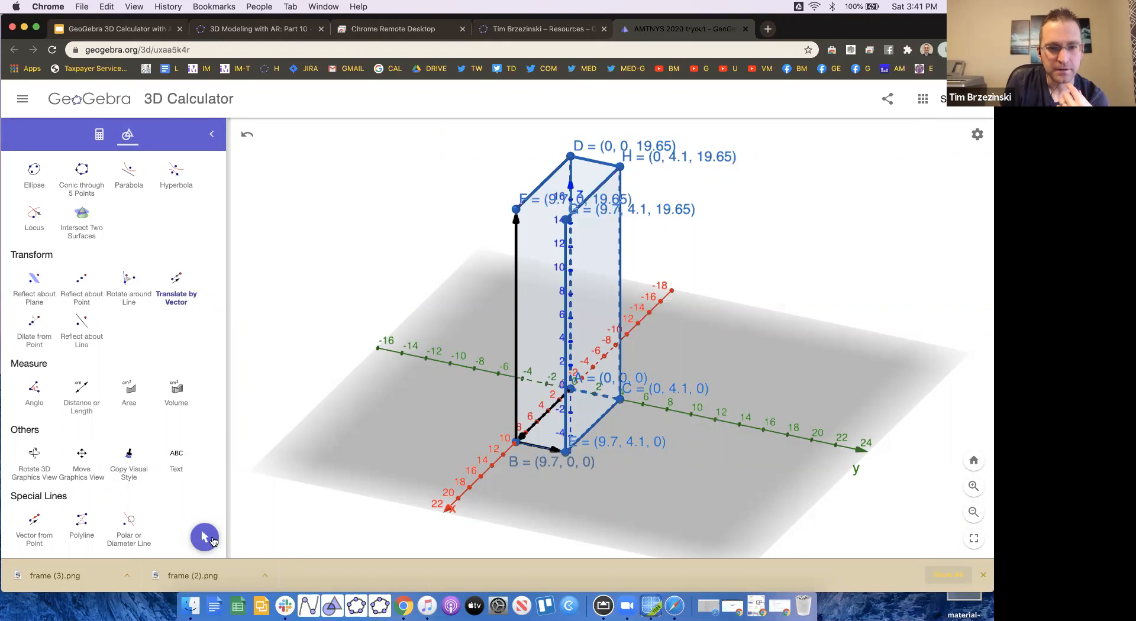
pyautogui.press('Escape')
# - Translate the base face ABEC by the vector from B to F to form the block's top face
pyautogui.moveTo(341, 448); pyautogui.dragTo(356, 447)
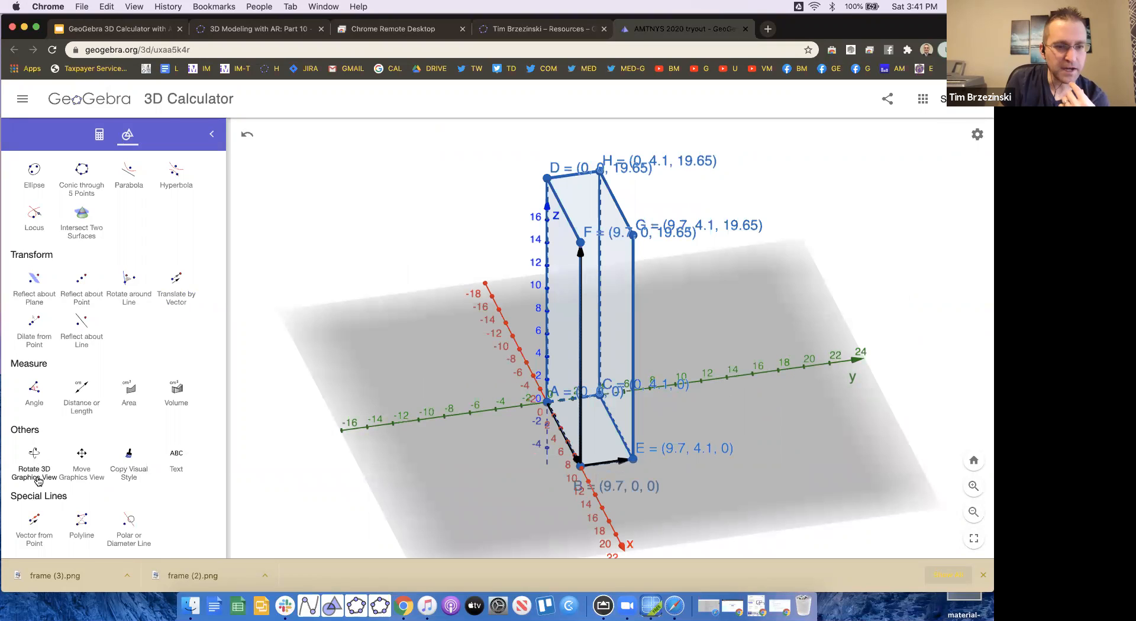
pyautogui.scroll(1, 37, 348)
pyautogui.scroll(-1, 36, 352)
pyautogui.scroll(3, 41, 464)
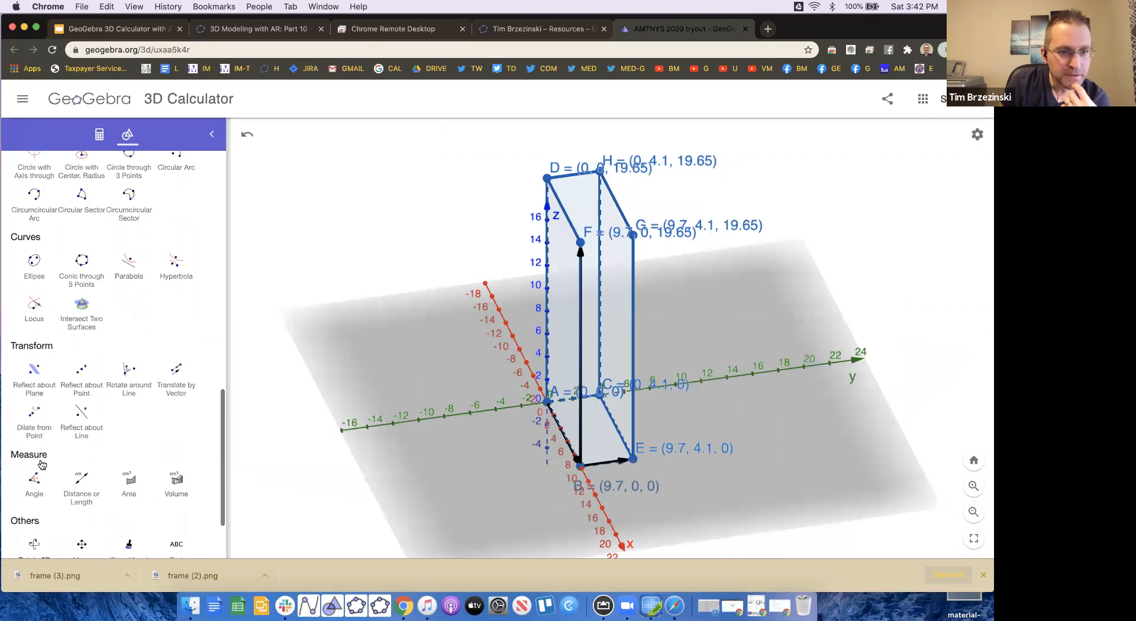
pyautogui.click(184, 461)
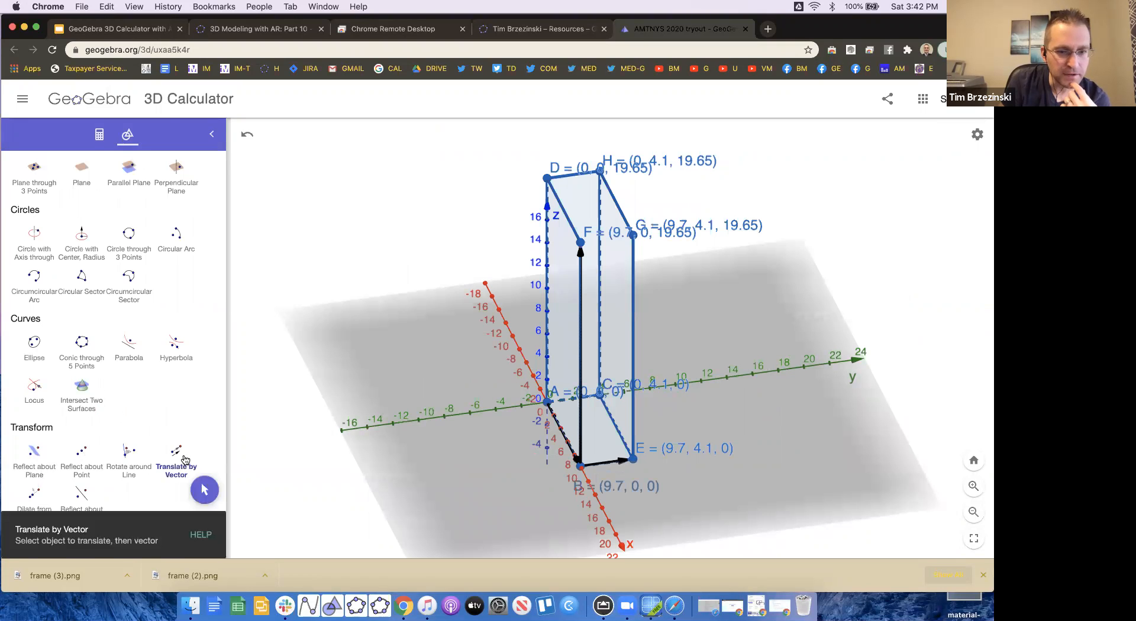
pyautogui.keyDown('ctrl'); pyautogui.scroll(5, 184, 461); pyautogui.keyUp('ctrl')
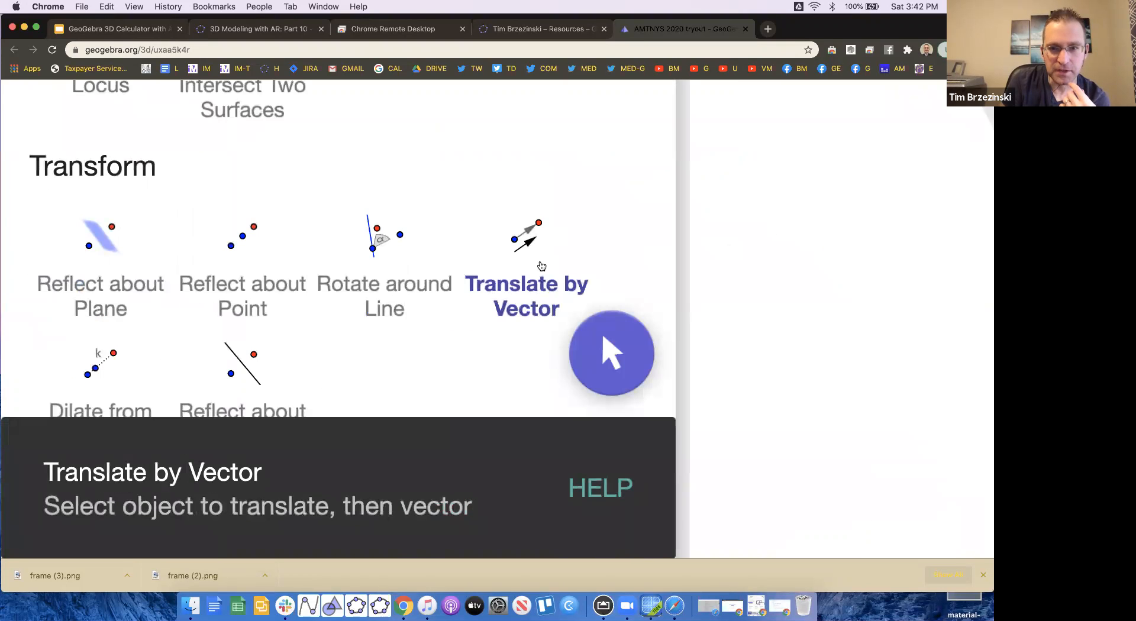
pyautogui.keyDown('ctrl'); pyautogui.scroll(-5, 526, 289); pyautogui.keyUp('ctrl')
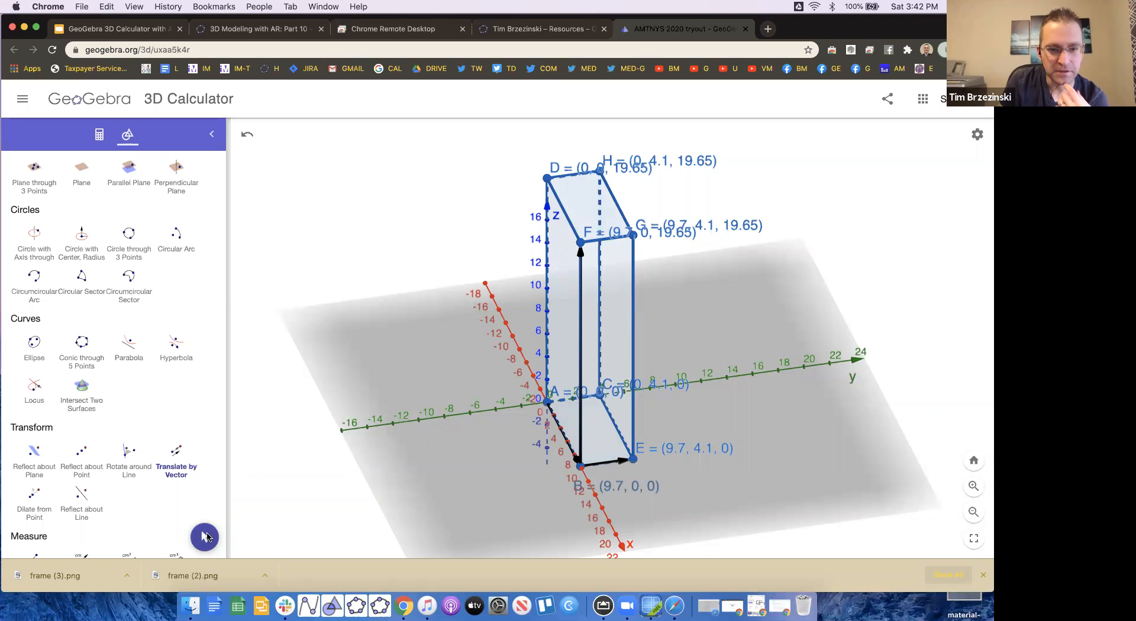
pyautogui.click(206, 536)
# - Translate the narrow face CADH by the vector from A to B to form the last side face through B, E, G and F
pyautogui.moveTo(325, 454); pyautogui.dragTo(376, 455)
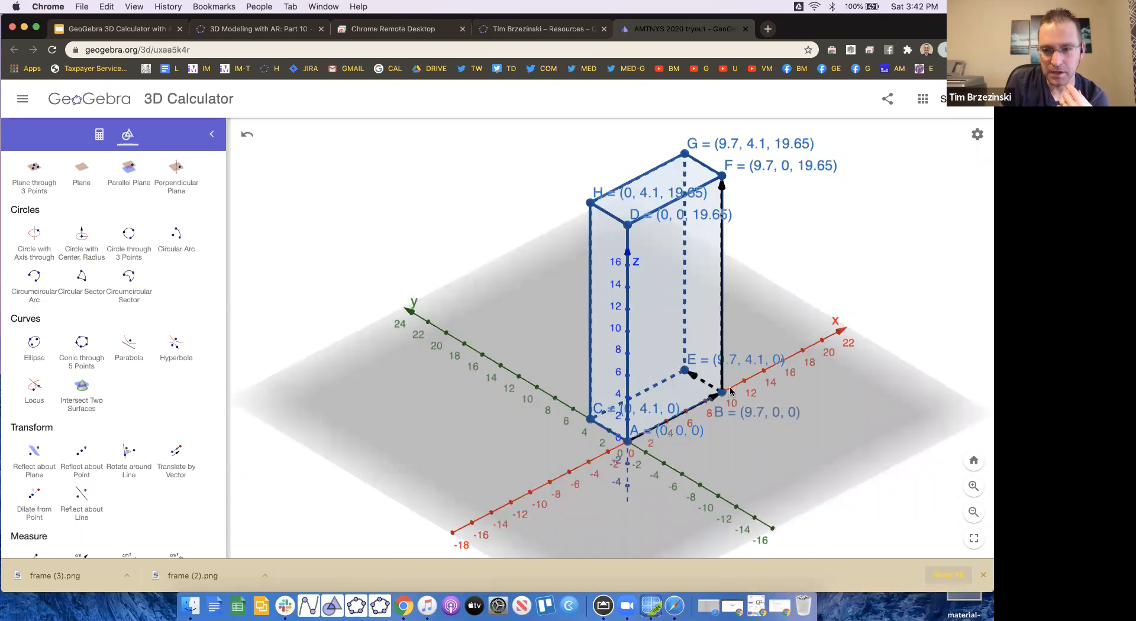
pyautogui.click(175, 452)
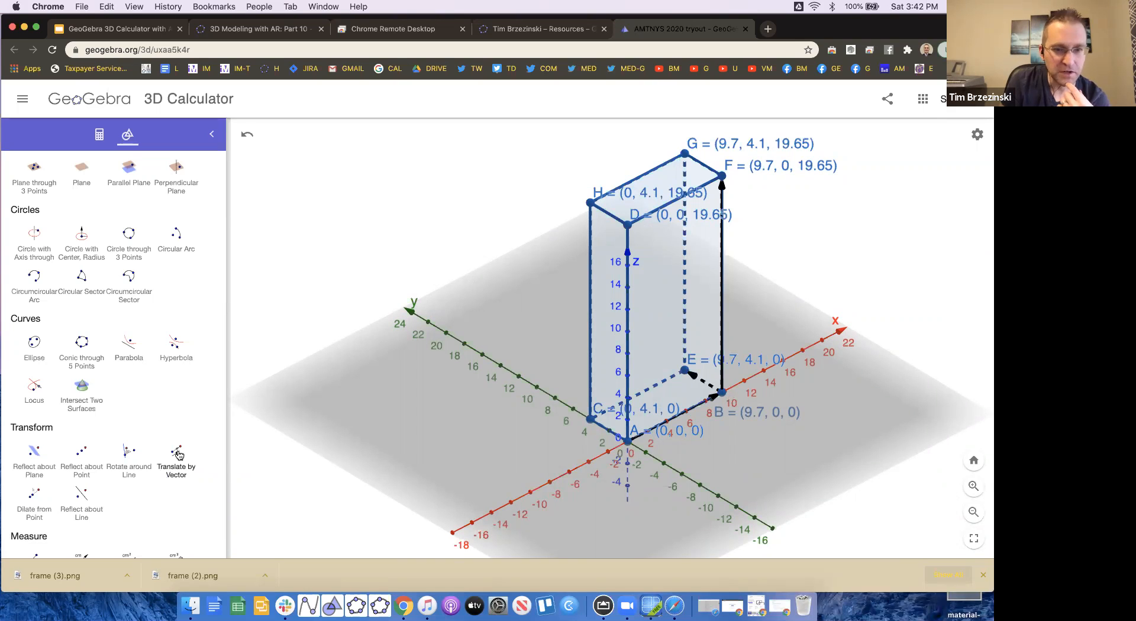
pyautogui.click(604, 329)
pyautogui.click(700, 406)
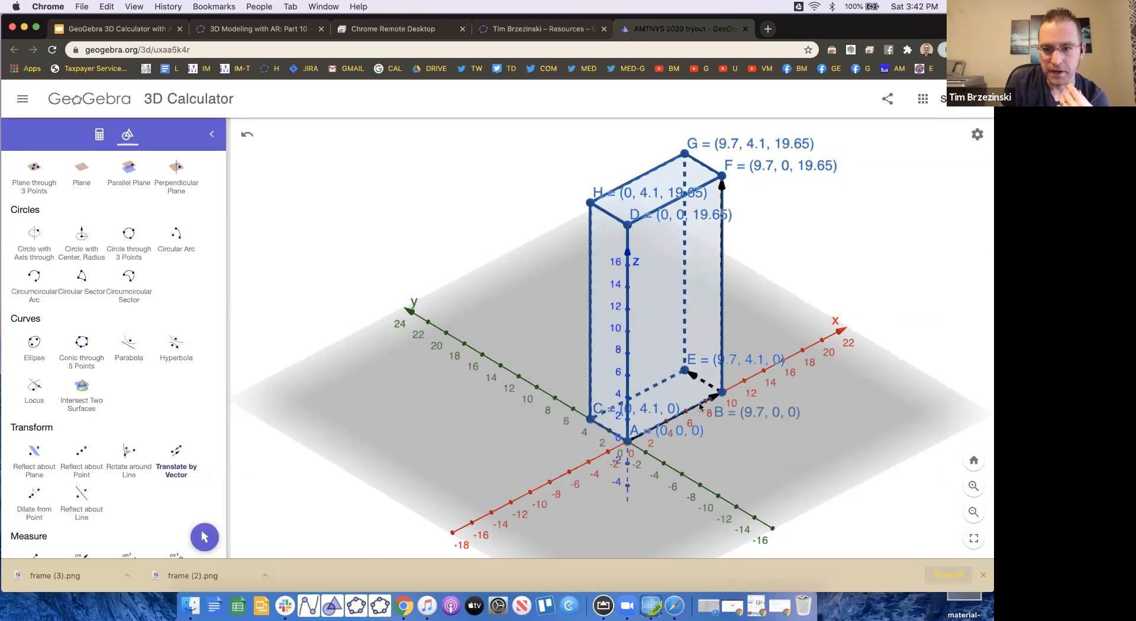
pyautogui.click(204, 537)
# - Save the block model with shared visibility under the title "AMTNYS 2020 tryout", and select its web address
pyautogui.moveTo(466, 493); pyautogui.dragTo(439, 481)
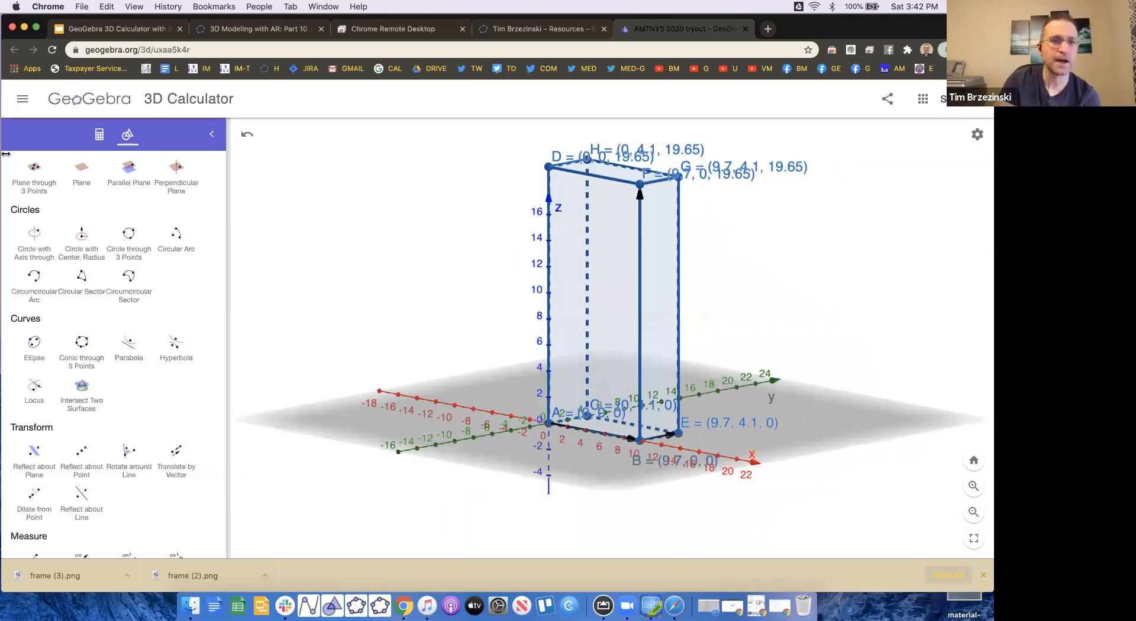
pyautogui.click(22, 99)
pyautogui.click(52, 194)
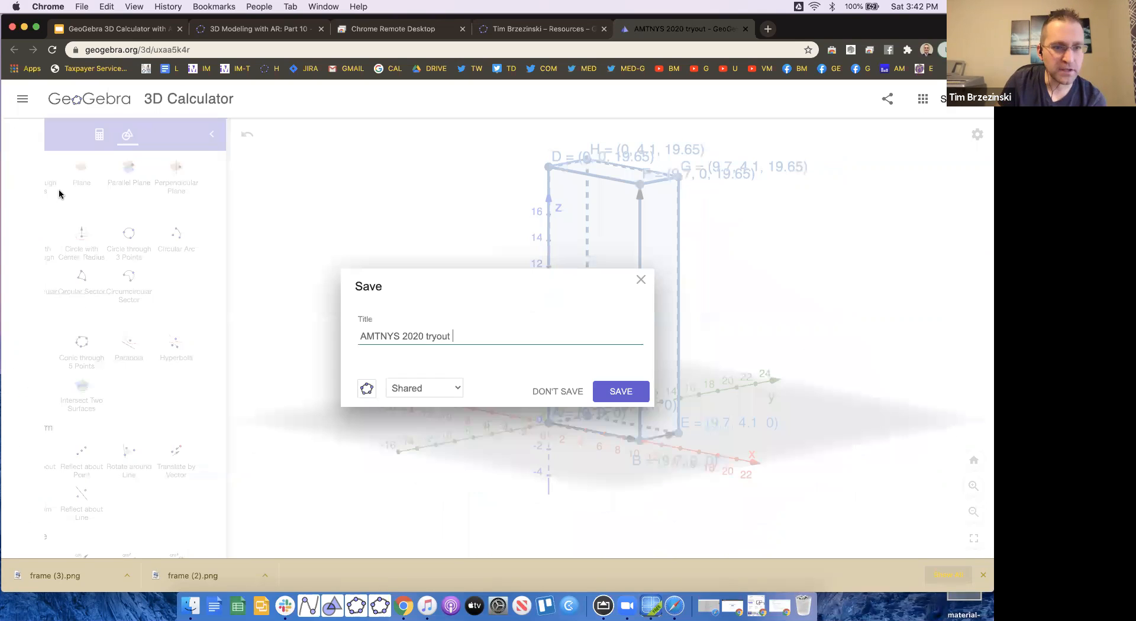
pyautogui.click(606, 395)
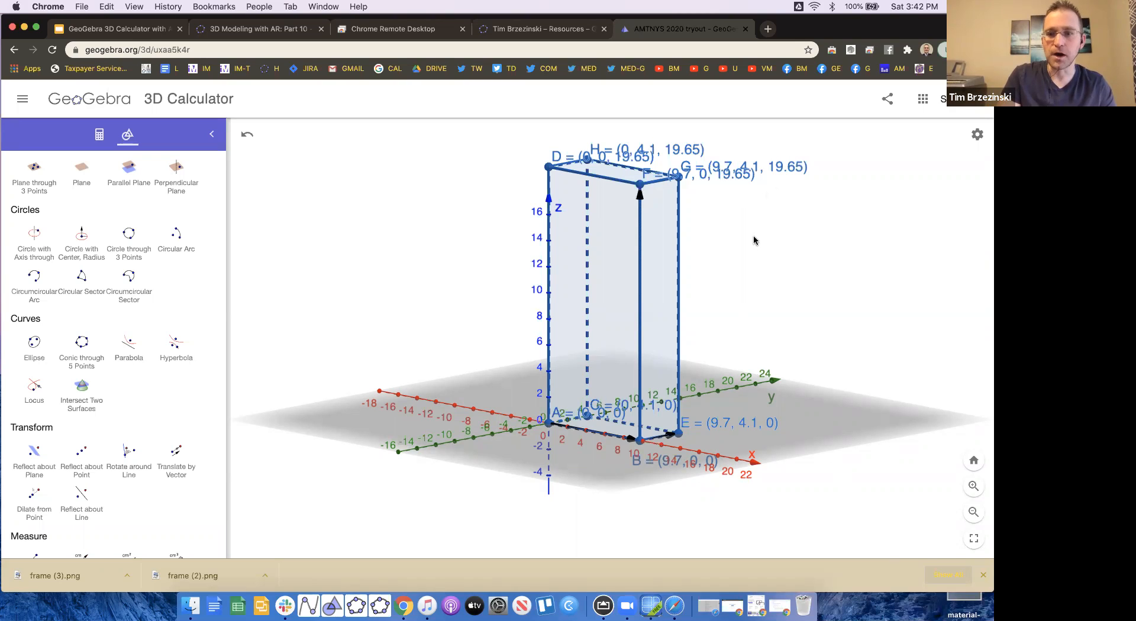
pyautogui.click(211, 46)
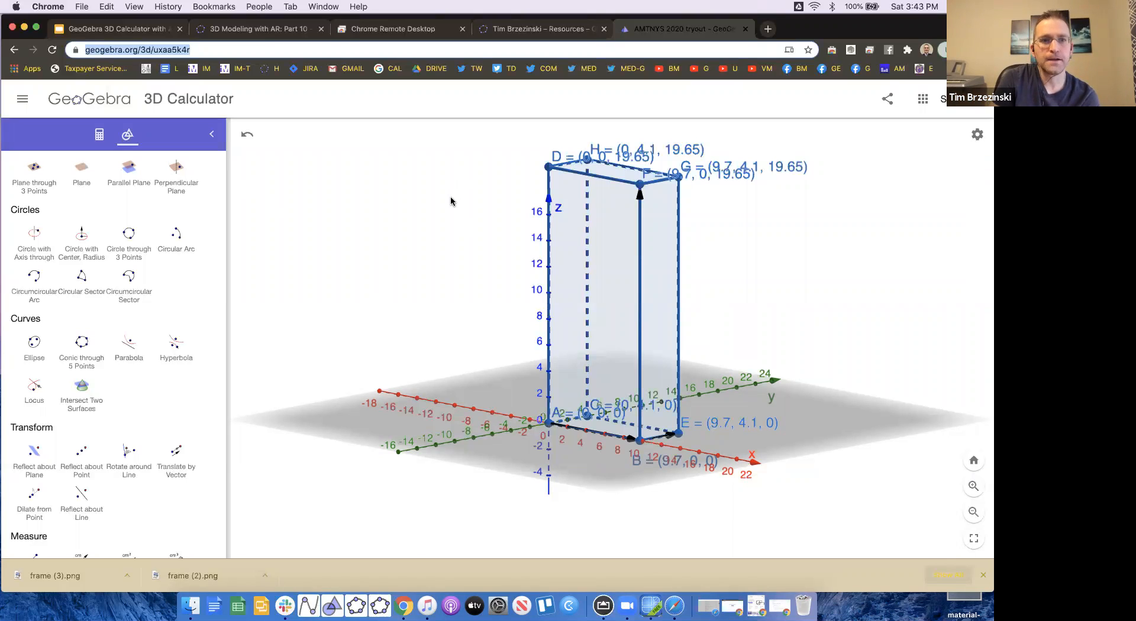
# - Look at the augmented reality slide deck and the 3D Modeling with AR page, and return to the block model
pyautogui.click(141, 31)
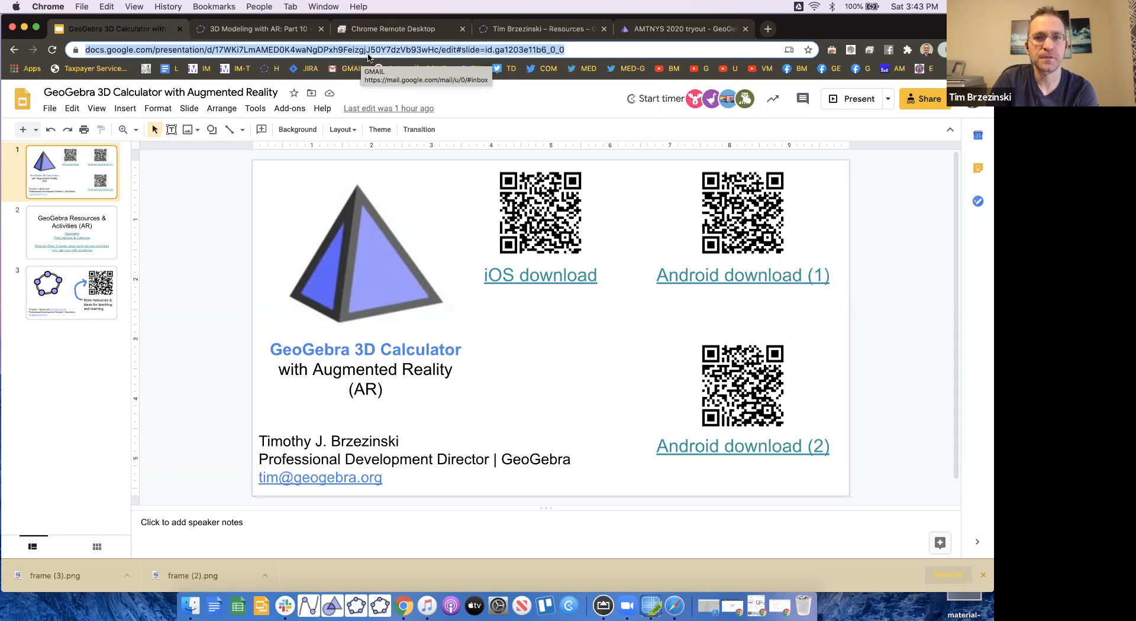
pyautogui.click(243, 30)
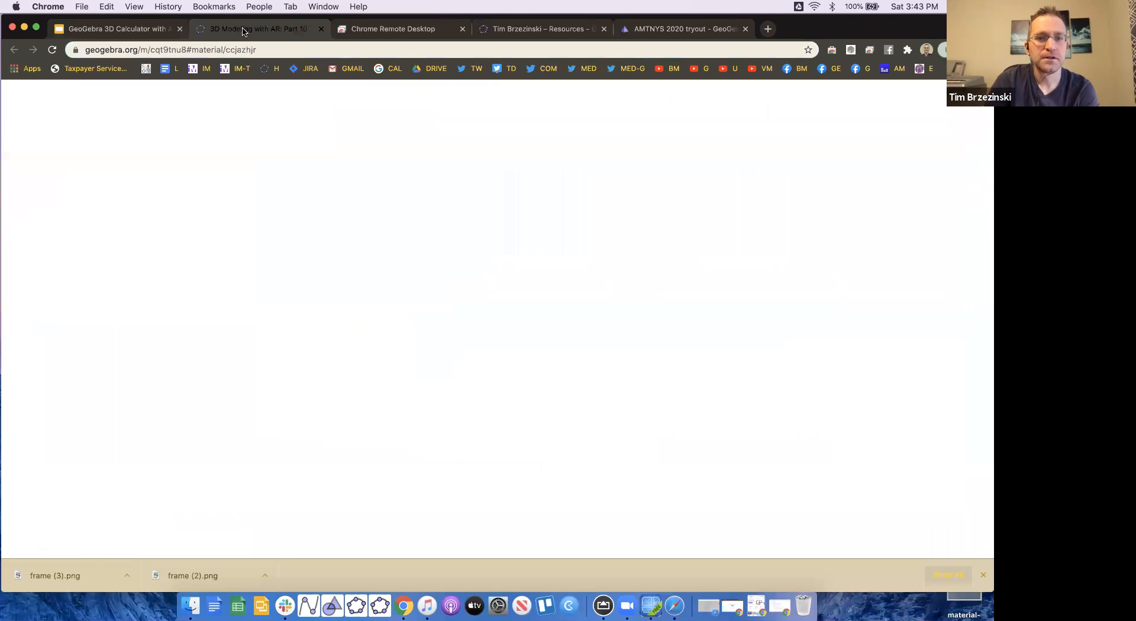
pyautogui.click(699, 31)
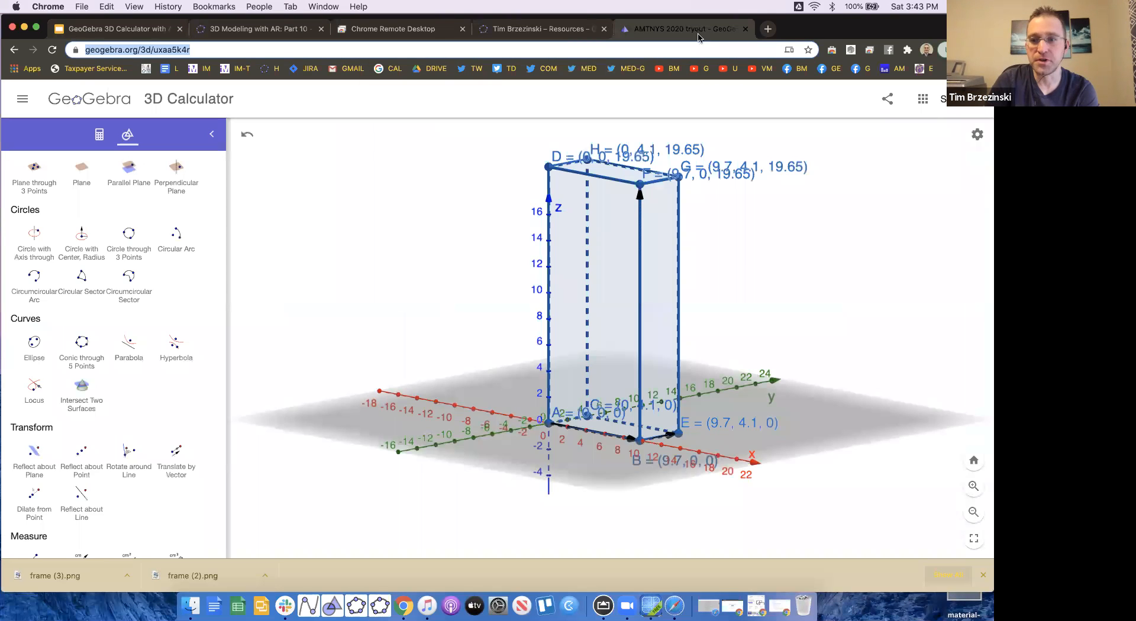
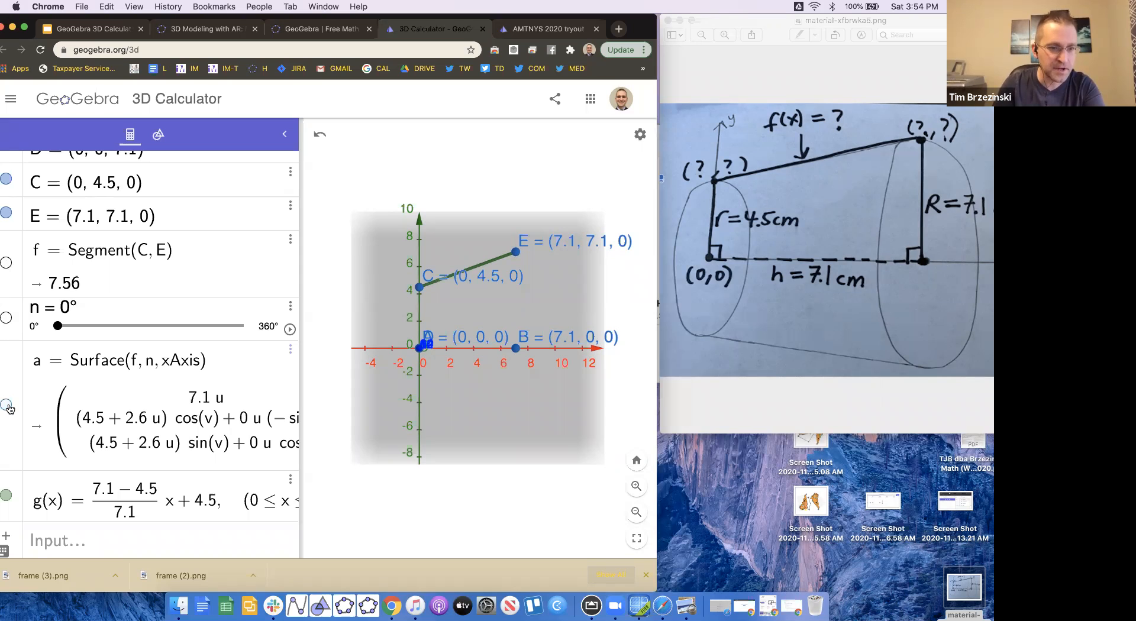
# - Create the surface of revolution of function g through angle n about the x-axis with Surface(g, n, xAxis)
pyautogui.click(54, 535)
pyautogui.write('surface(g, n, xAxis')
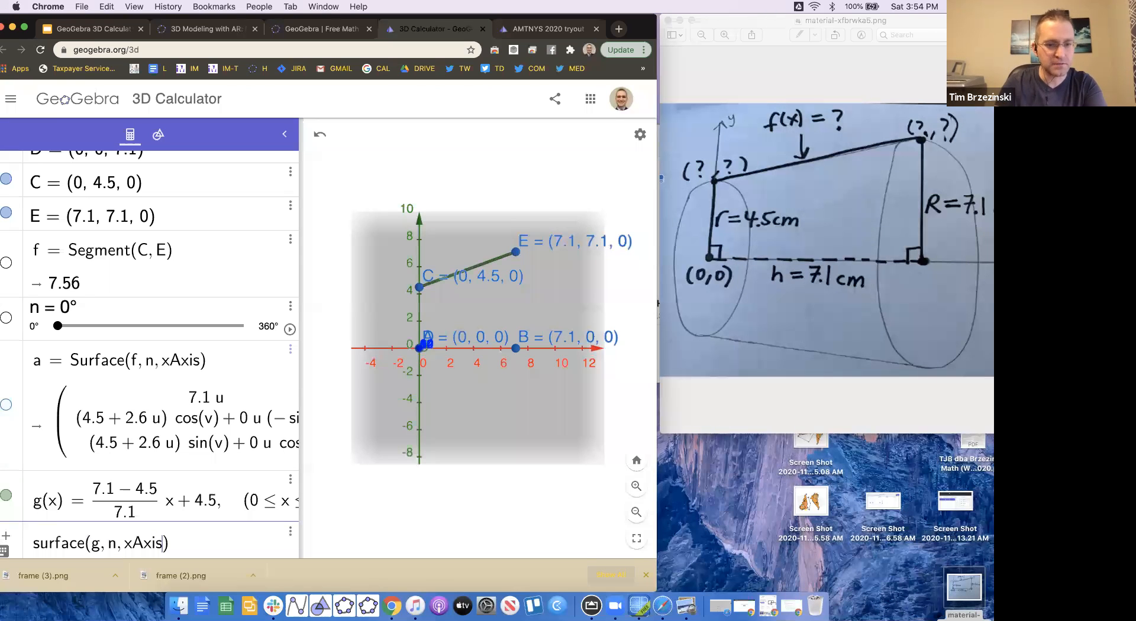
pyautogui.press('Return')
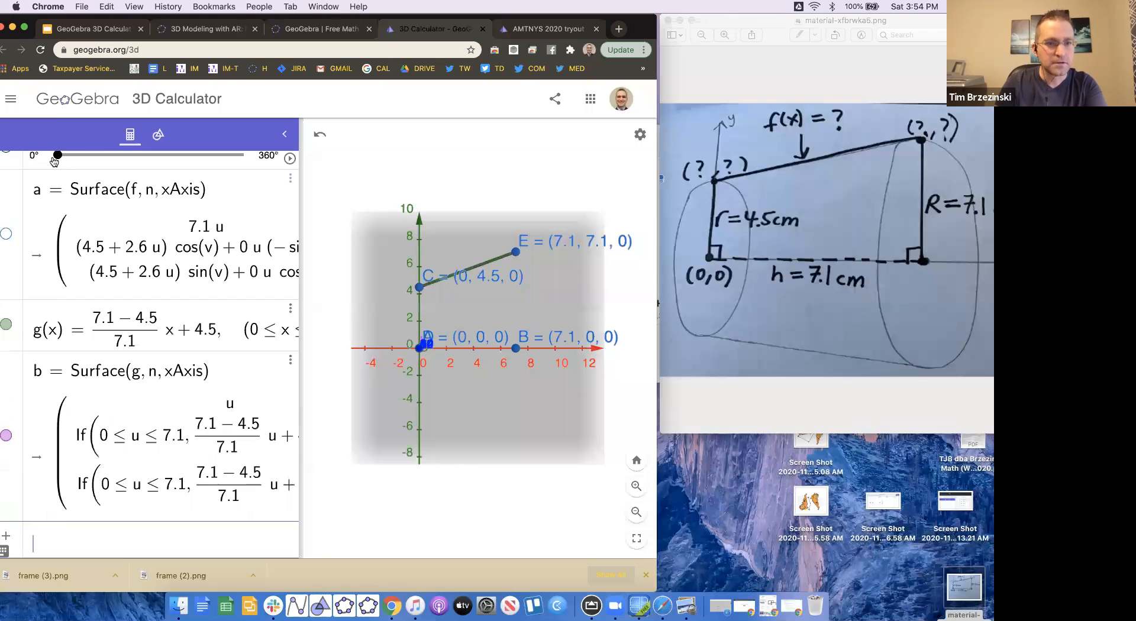
# - Increase the rotation angle n to about 360° to sweep the bowl's full surface, and examine it in 3D
pyautogui.moveTo(65, 155); pyautogui.dragTo(96, 155)
pyautogui.moveTo(502, 495); pyautogui.dragTo(474, 452)
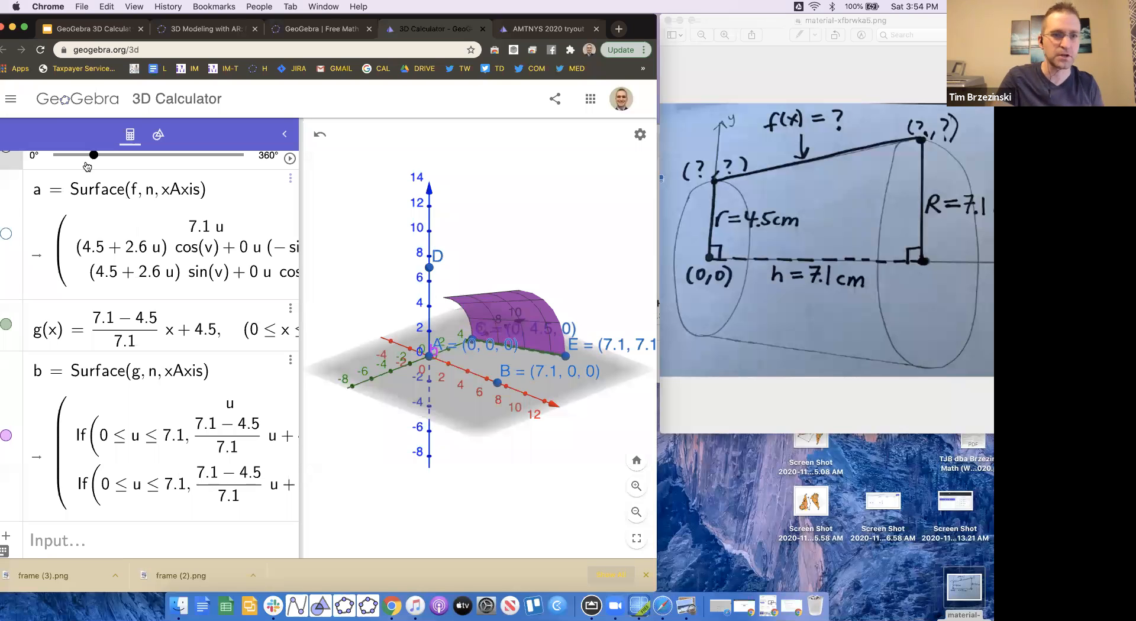
pyautogui.moveTo(93, 155); pyautogui.dragTo(239, 155)
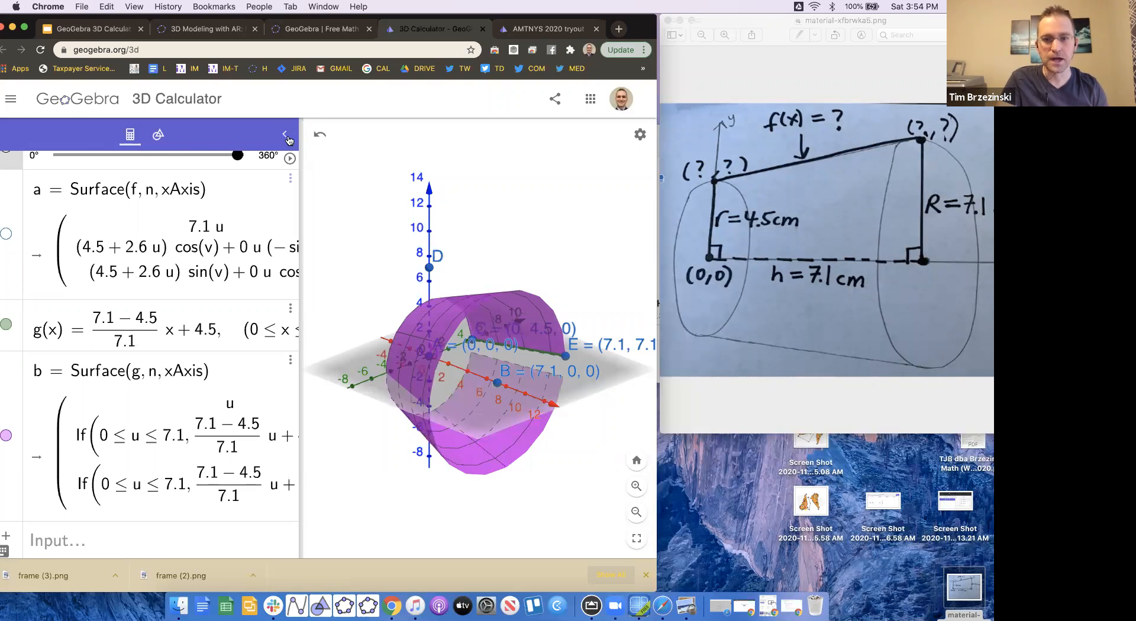
pyautogui.moveTo(389, 217); pyautogui.dragTo(386, 216)
pyautogui.scroll(3, 387, 220)
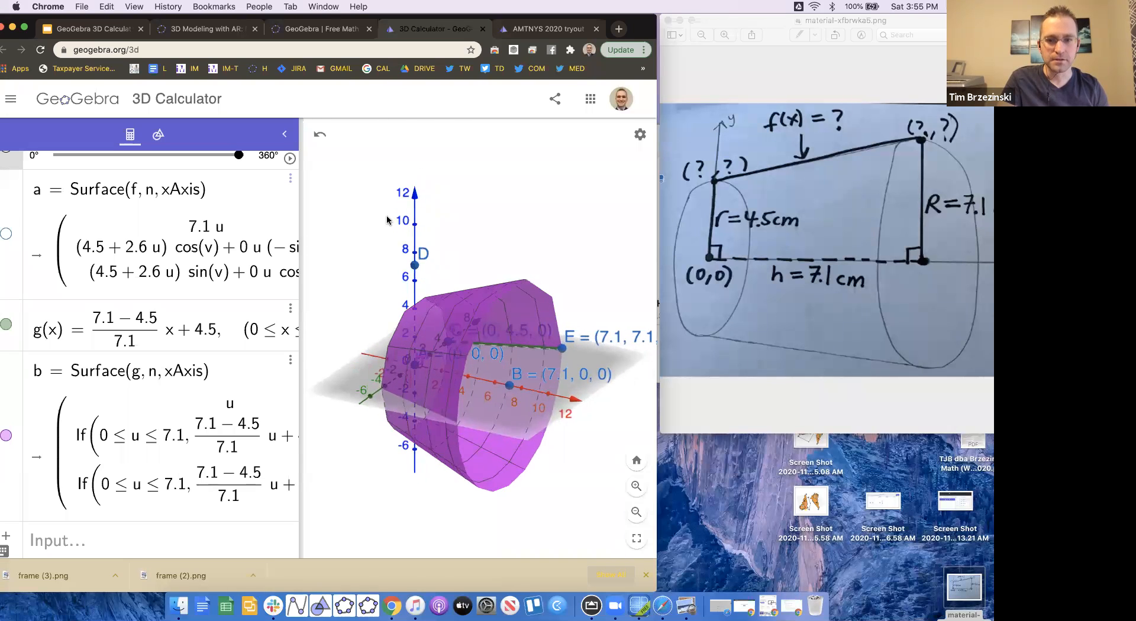
pyautogui.moveTo(389, 222); pyautogui.dragTo(391, 229)
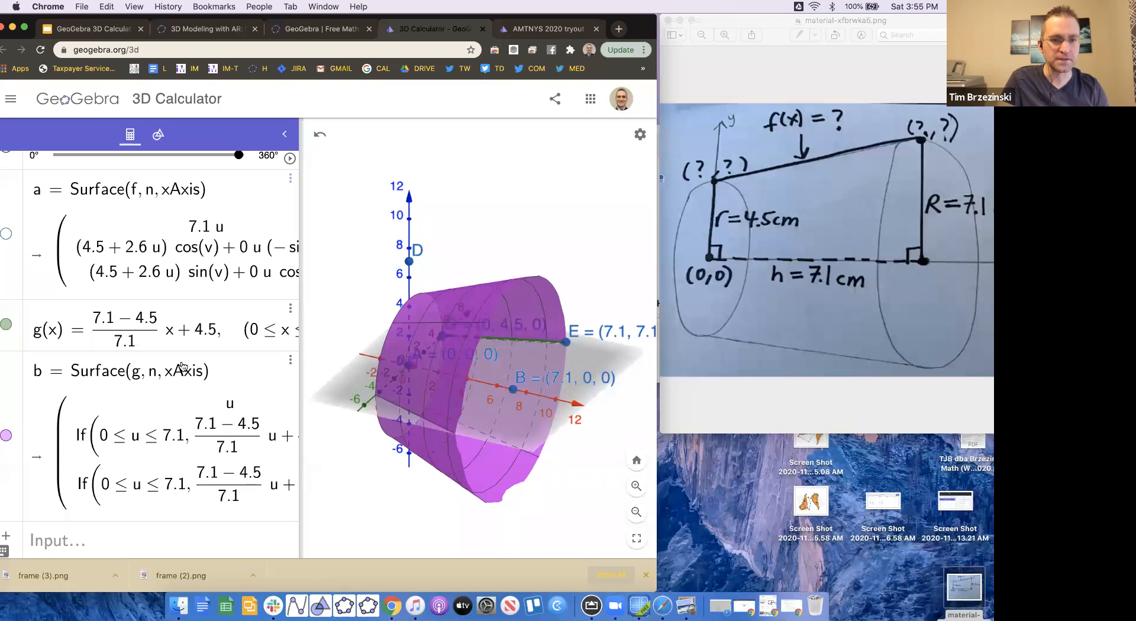
# - Change the colour of surface b to light yellow (#FFFF66)
pyautogui.click(289, 360)
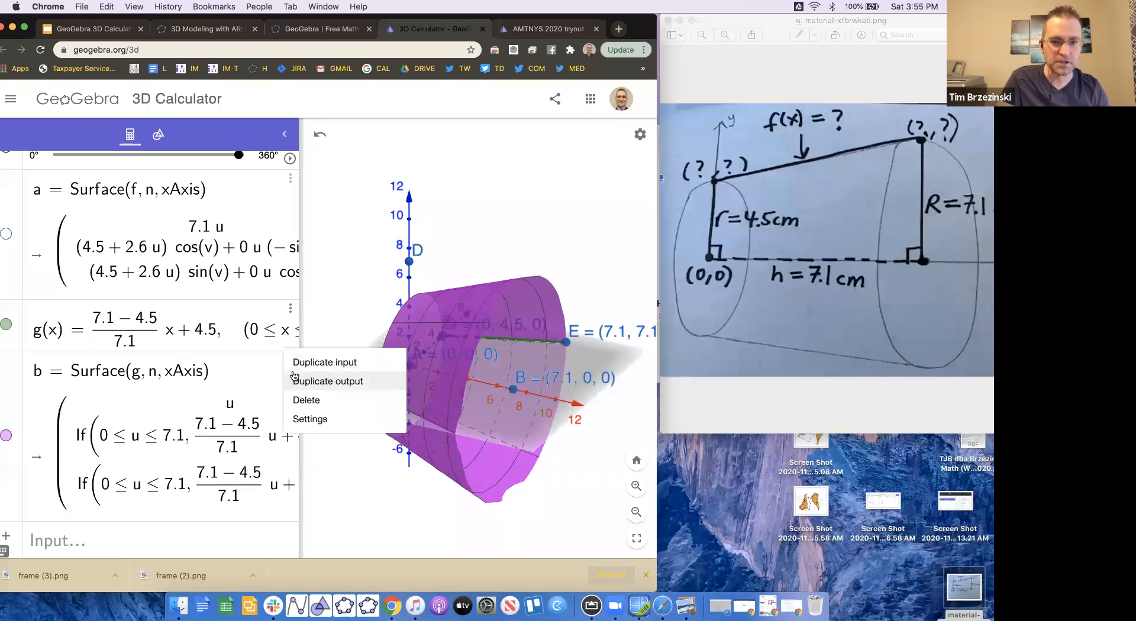
pyautogui.click(308, 419)
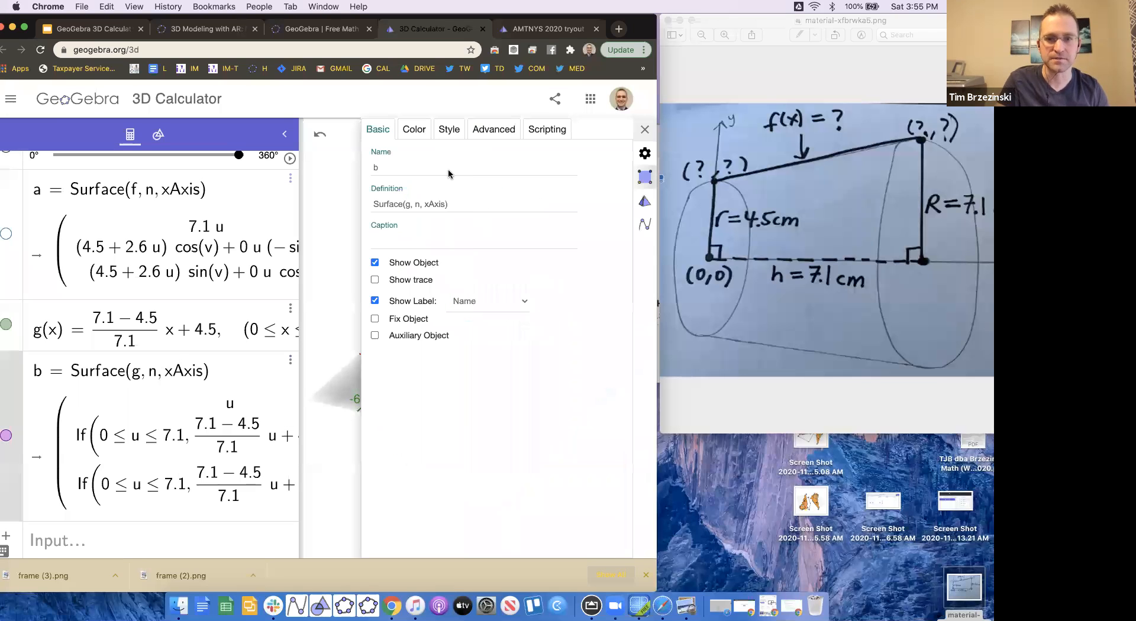
pyautogui.click(414, 130)
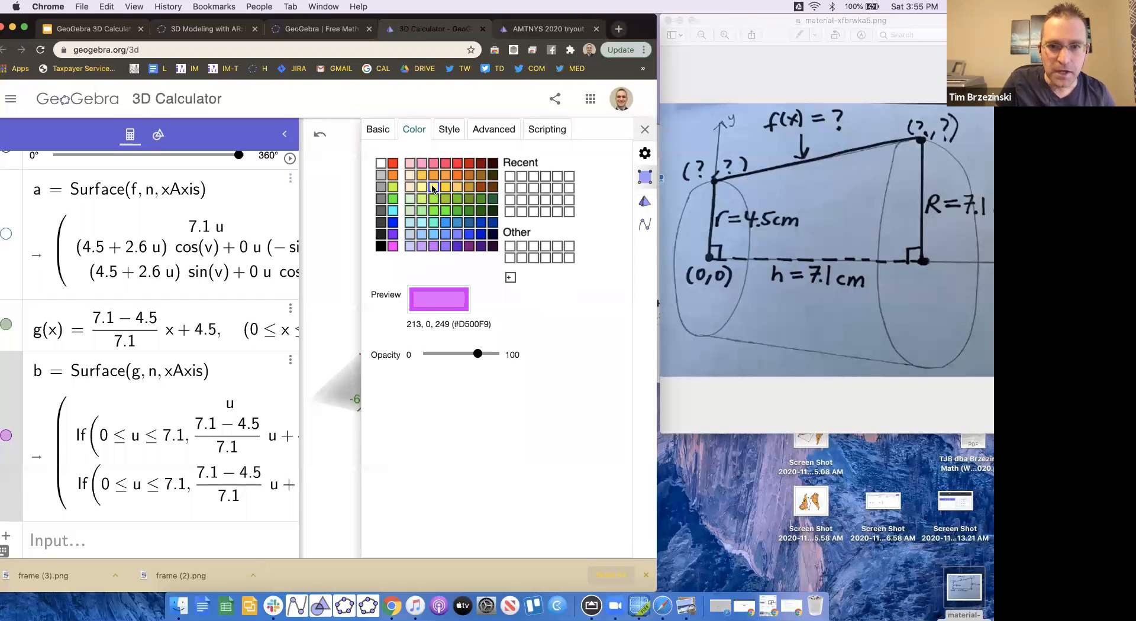
pyautogui.click(433, 187)
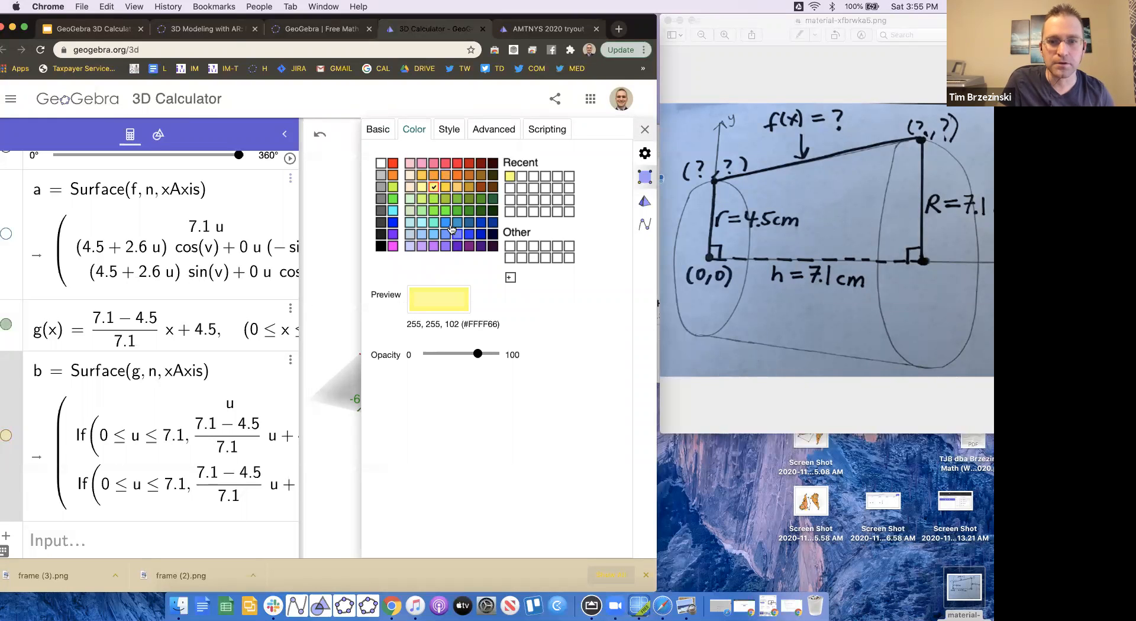
pyautogui.click(647, 130)
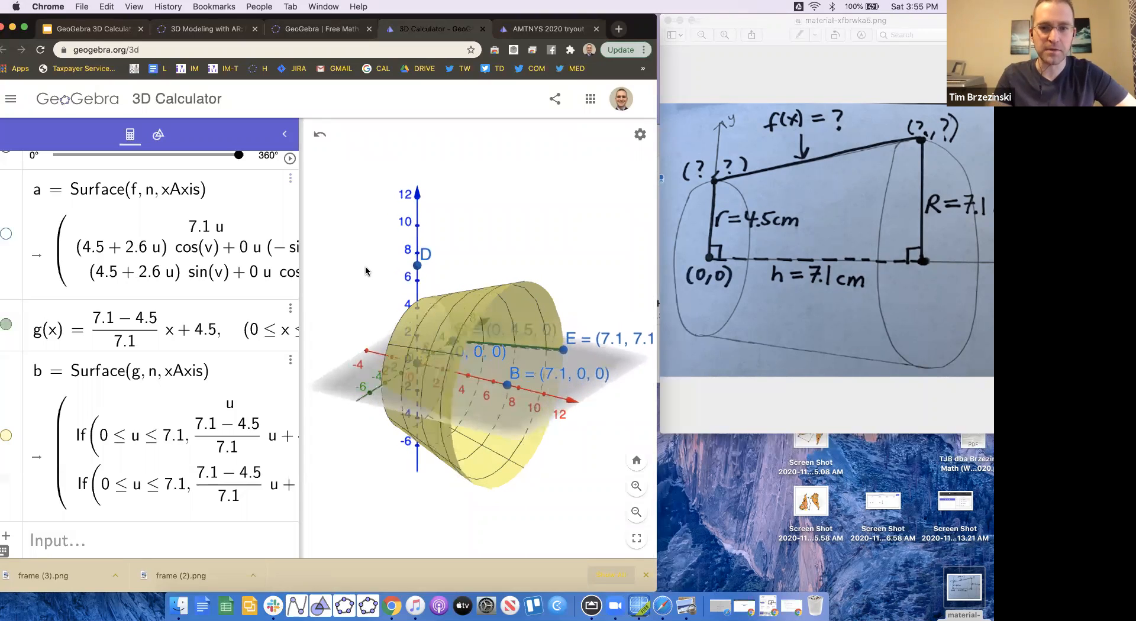
# - Save the bowl model with shared visibility under the title "c. bowl AMTNYS", and select its web address
pyautogui.click(11, 99)
pyautogui.click(30, 195)
pyautogui.write('c. bowl')
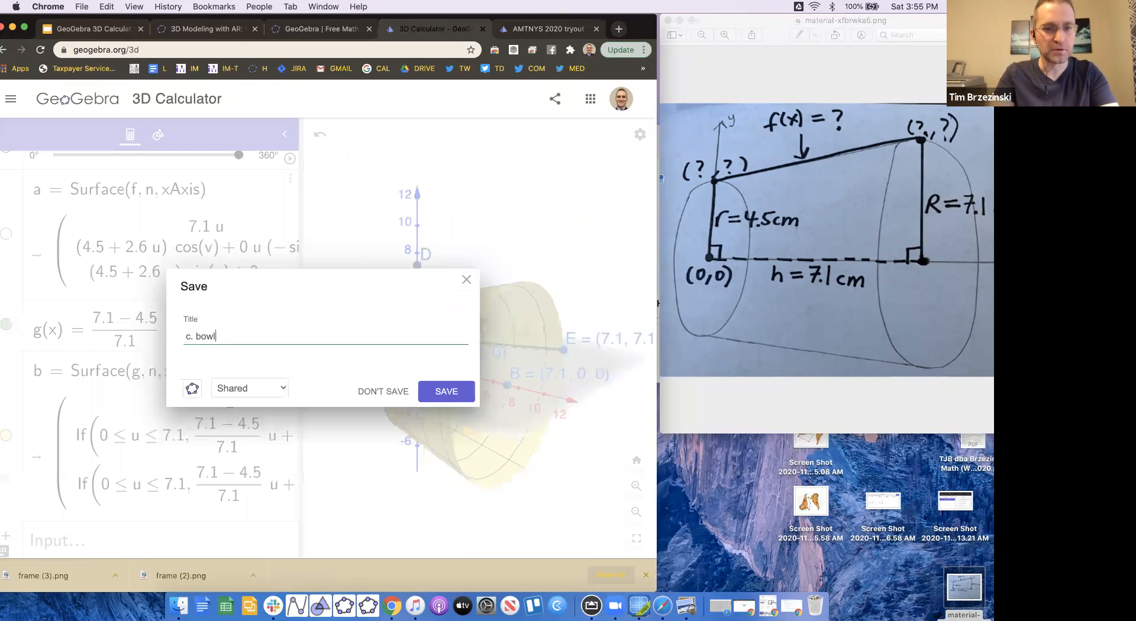
pyautogui.write(' AMTNYS')
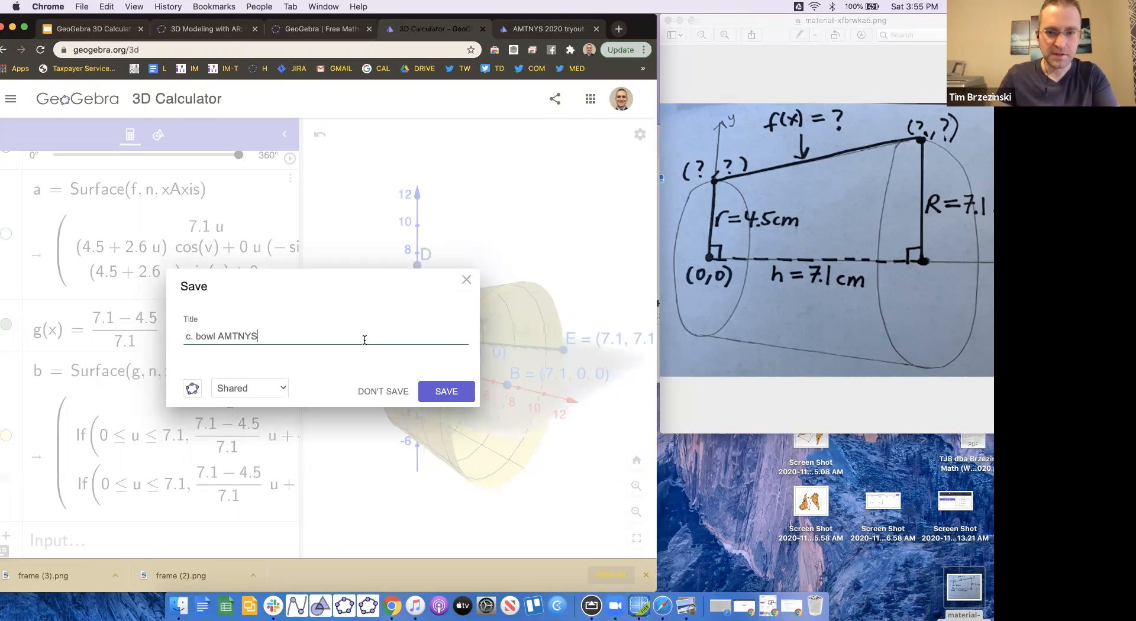
pyautogui.click(440, 392)
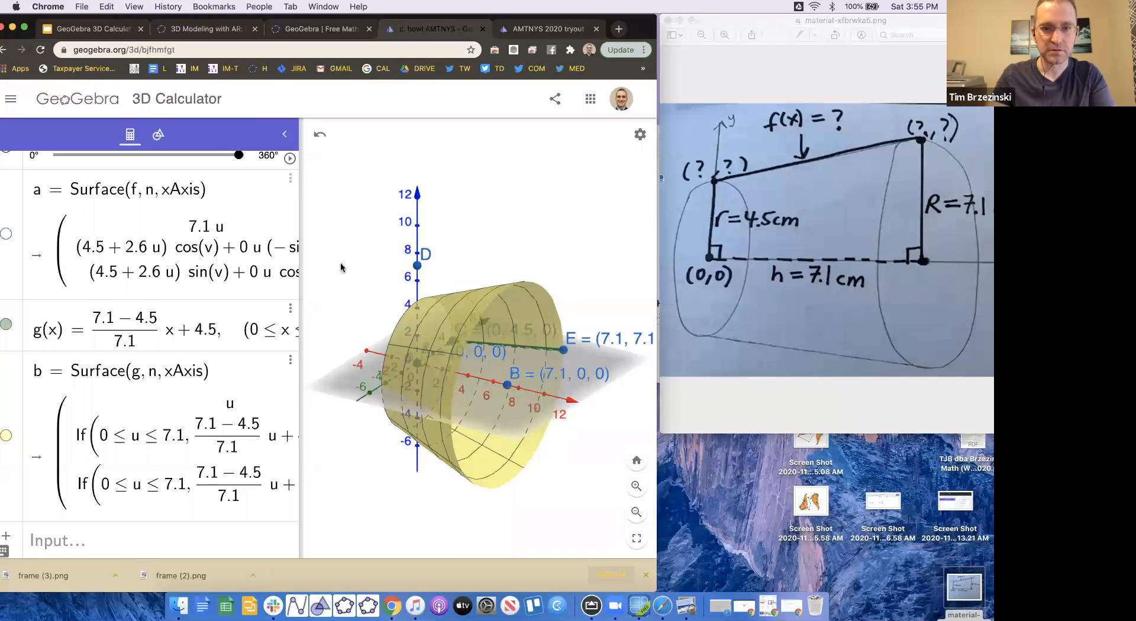
pyautogui.click(182, 47)
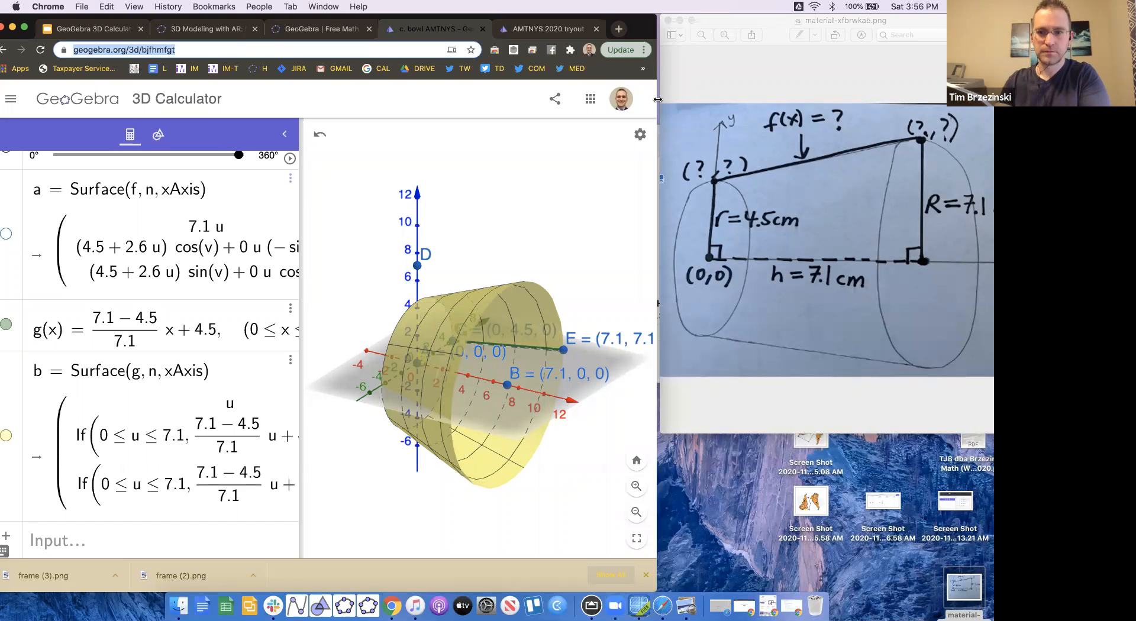
# - Narrow the browser window and enlarge the mirrored iPad window beside it in AirServer
pyautogui.moveTo(656, 98); pyautogui.dragTo(513, 112)
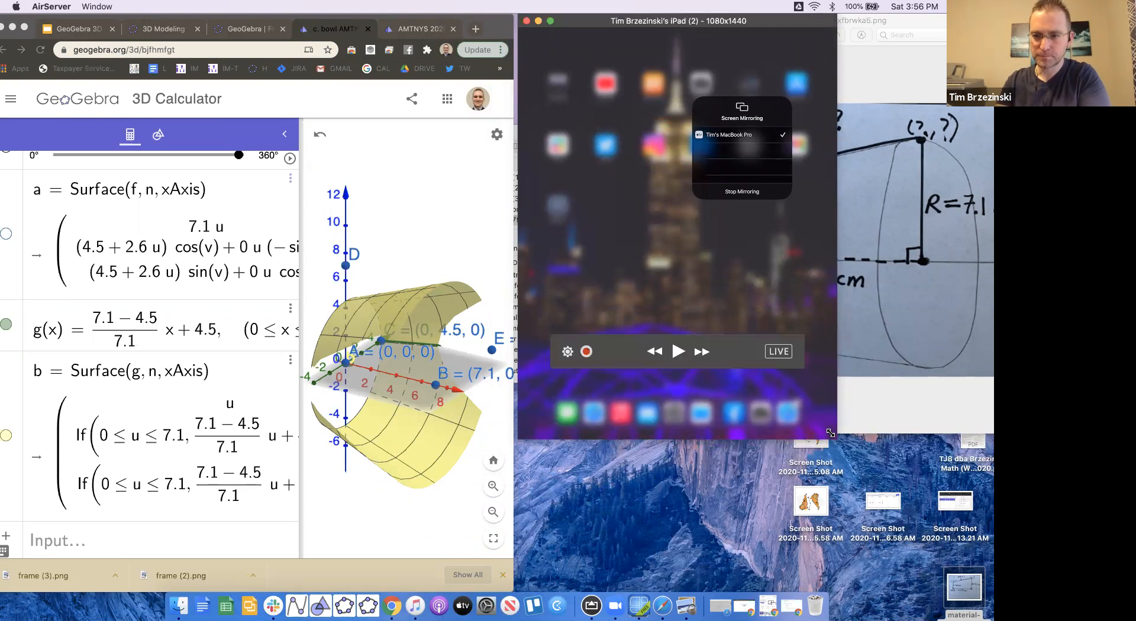
pyautogui.moveTo(872, 457); pyautogui.dragTo(986, 606)
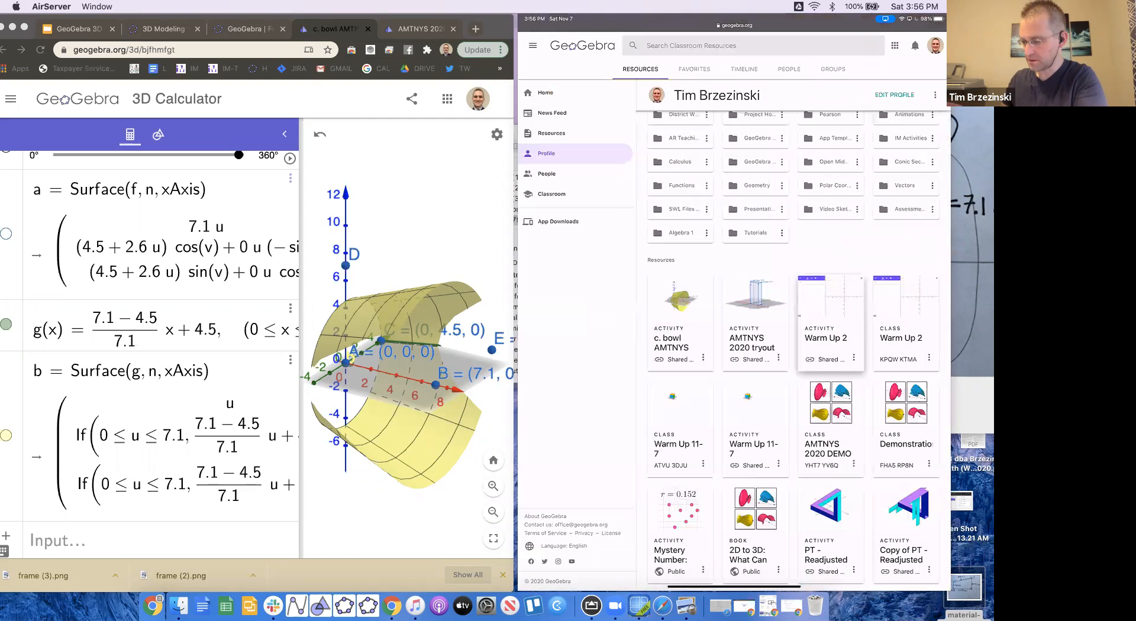
# - Open the "c. bowl AMTNYS" activity from the iPad's resource list in the 3D Calculator app
pyautogui.click(703, 358)
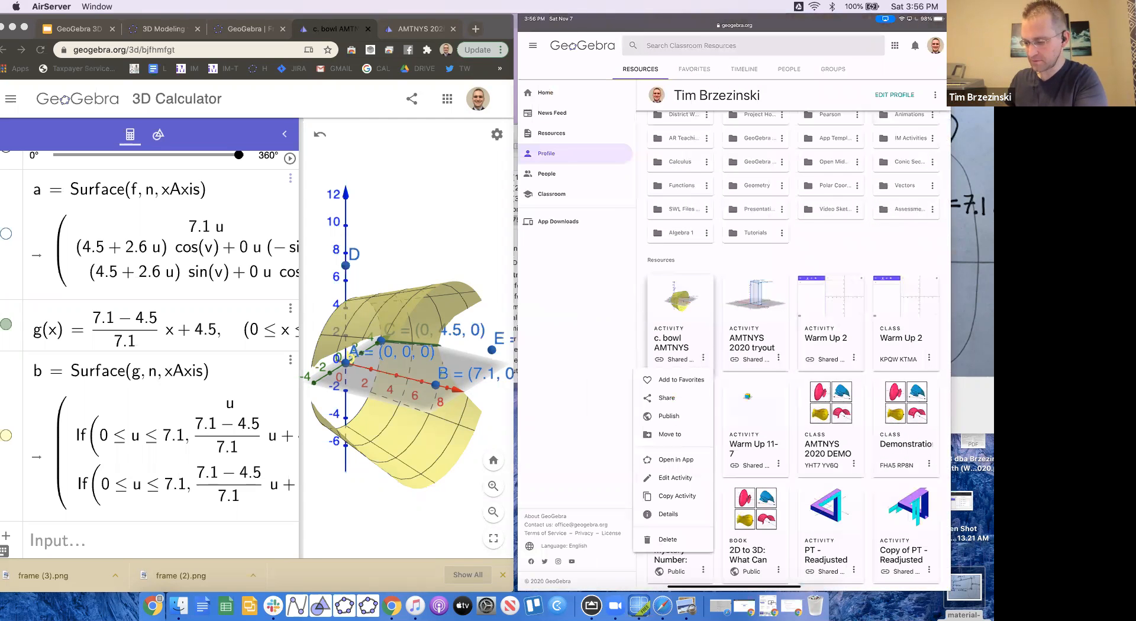
pyautogui.click(676, 460)
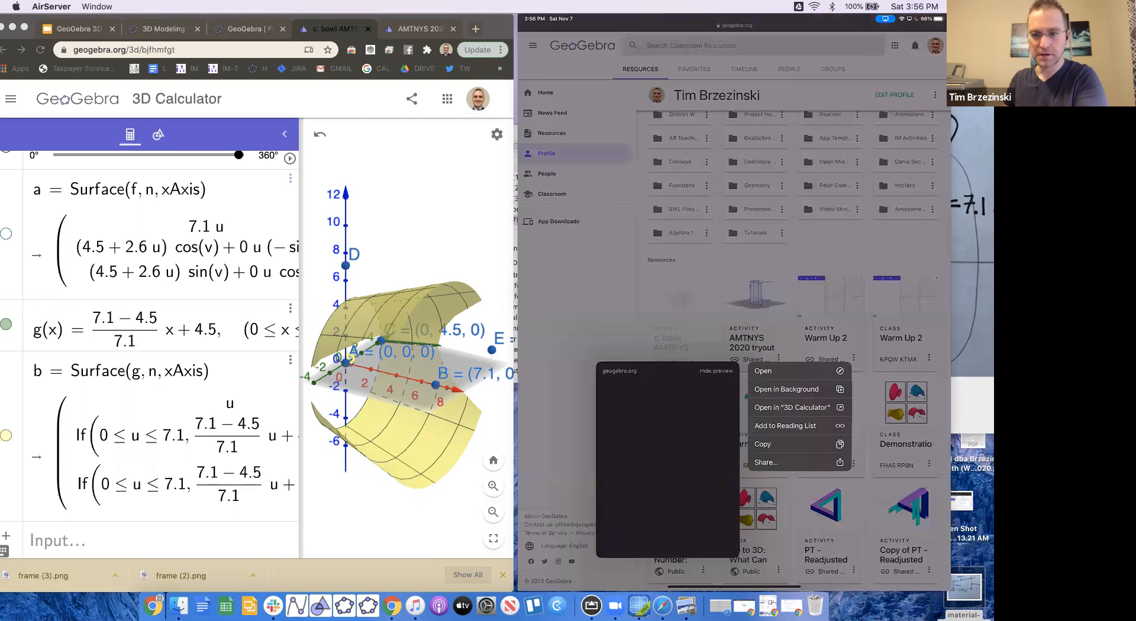
pyautogui.click(793, 407)
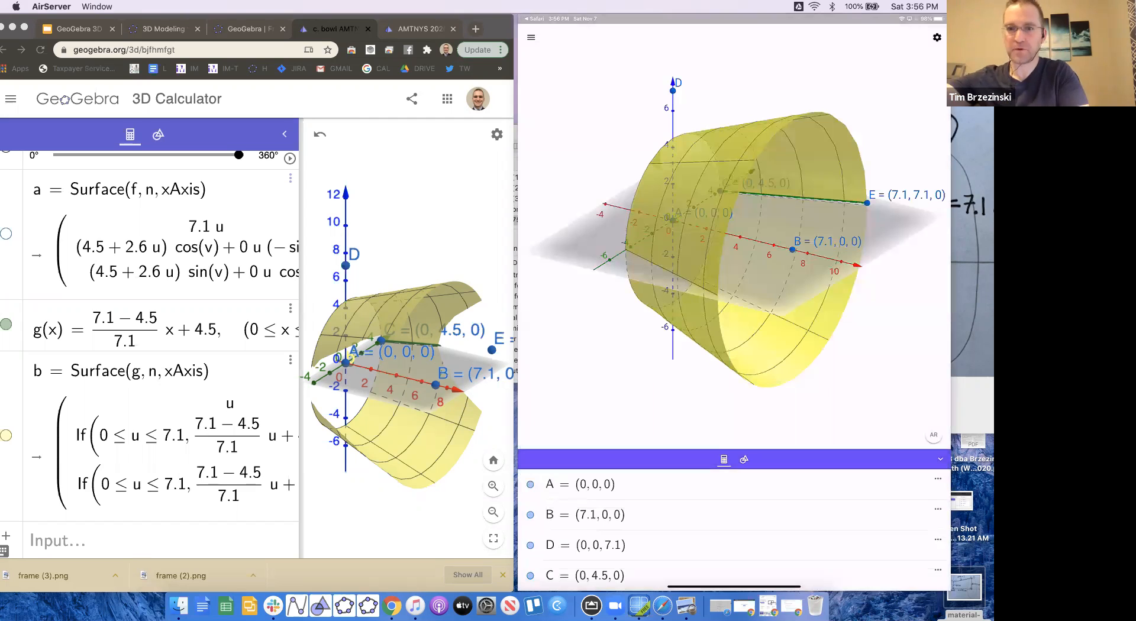
# - Hide the coordinate plane in the iPad's bowl model, switch to augmented reality view, and activate the Move tool
pyautogui.moveTo(734, 332); pyautogui.dragTo(733, 349)
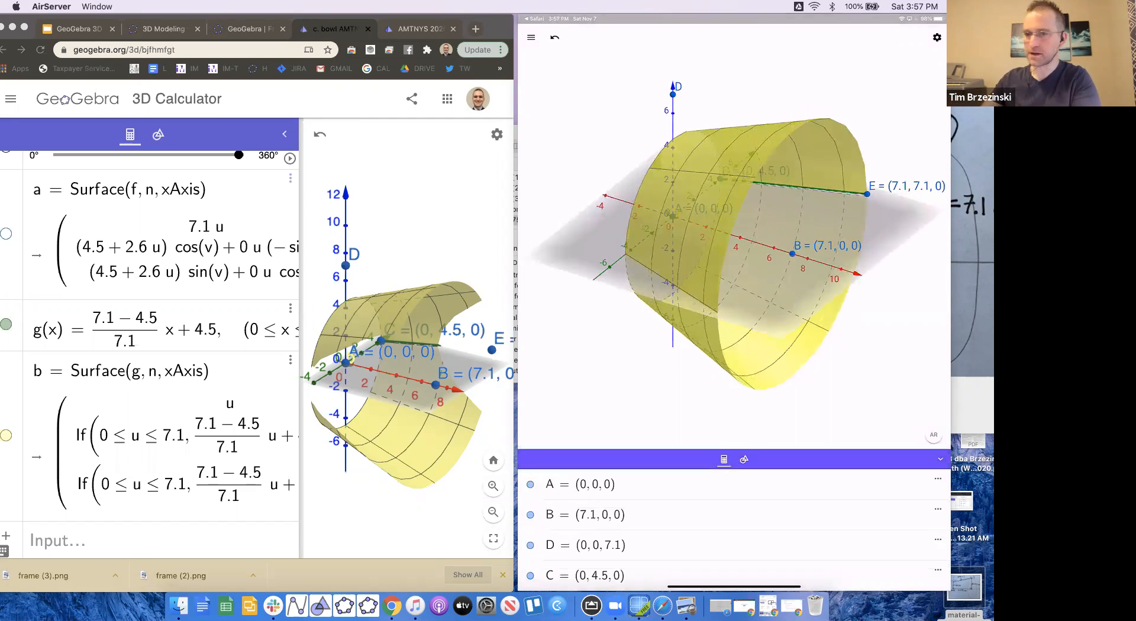
pyautogui.click(936, 37)
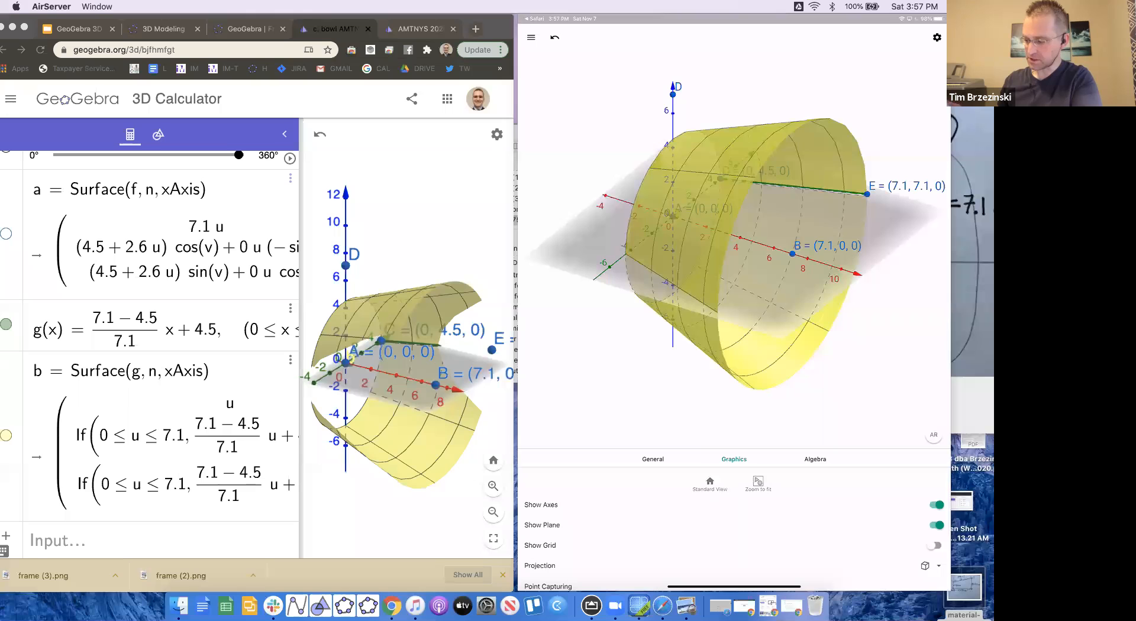
pyautogui.click(935, 525)
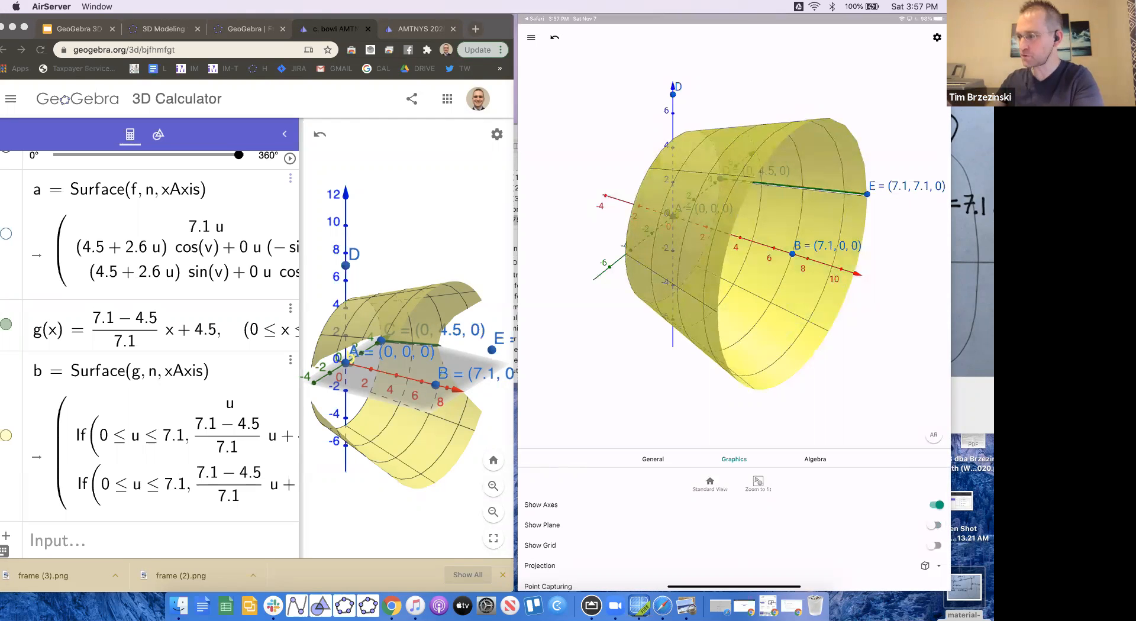
pyautogui.click(933, 435)
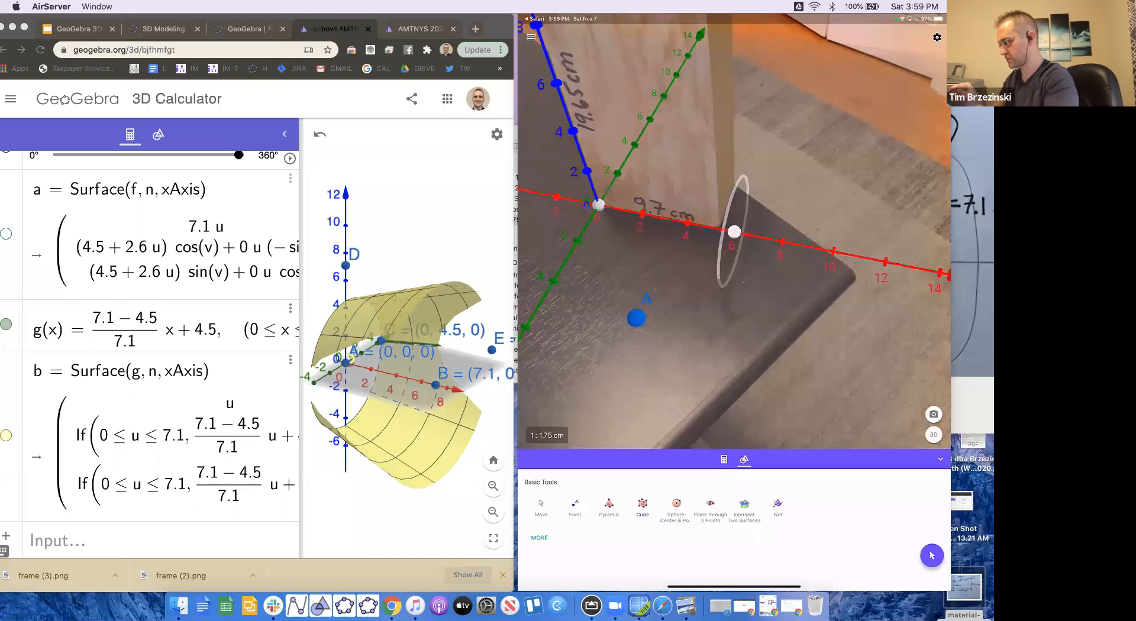
pyautogui.click(931, 555)
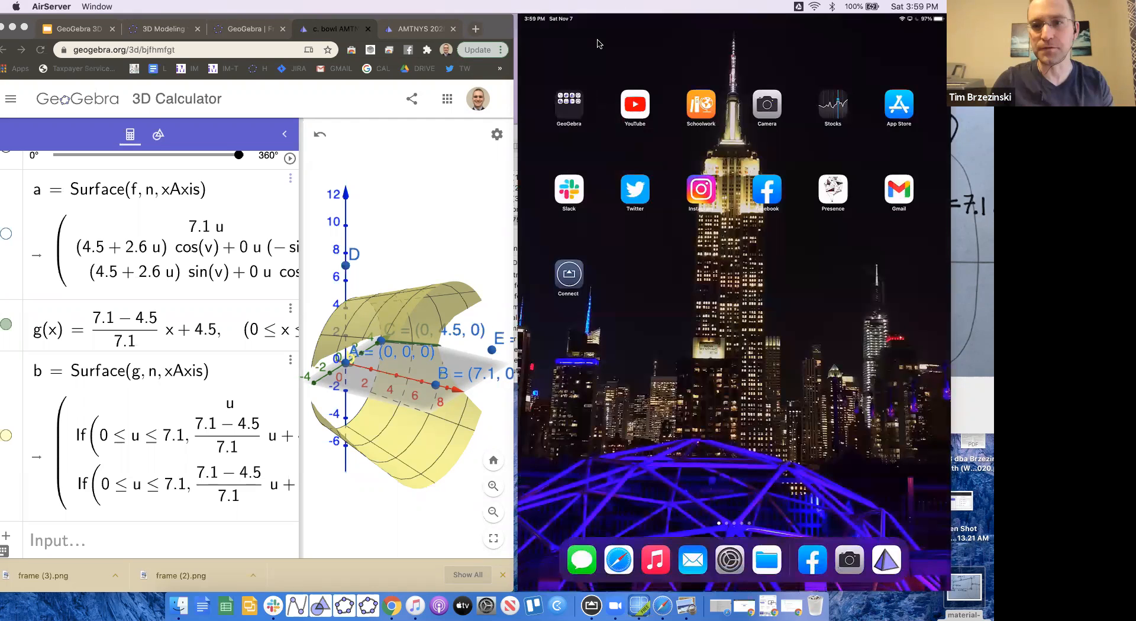
# - Switch back to the GeoGebra AR slide deck in Chrome and widen the browser window across the screen
pyautogui.moveTo(634, 22); pyautogui.dragTo(699, 22)
pyautogui.click(75, 26)
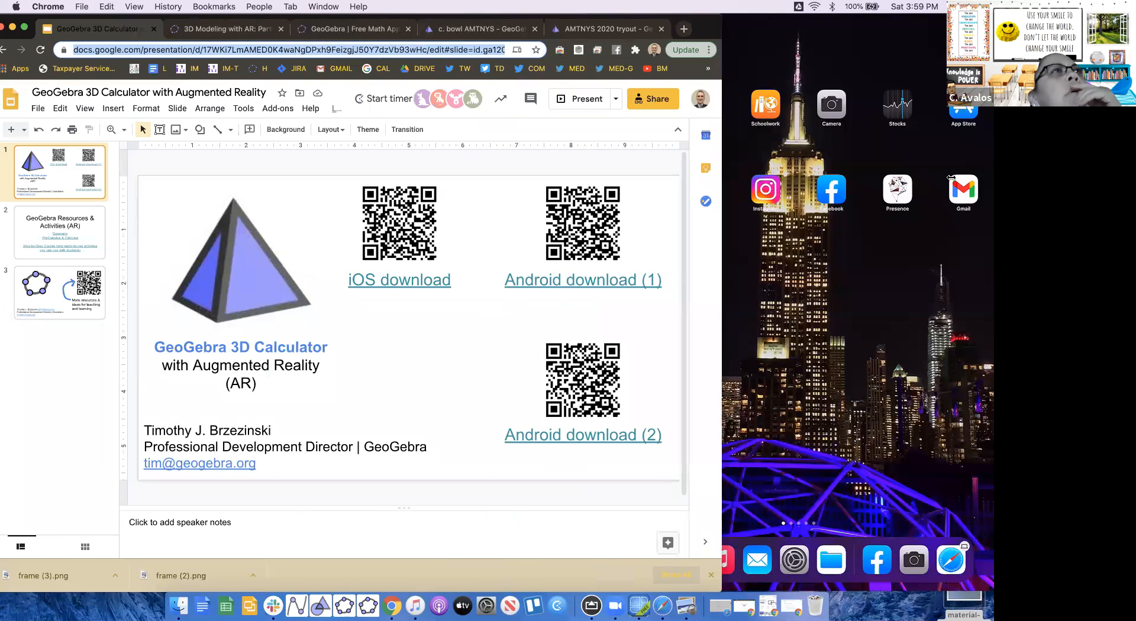
pyautogui.moveTo(721, 189); pyautogui.dragTo(987, 170)
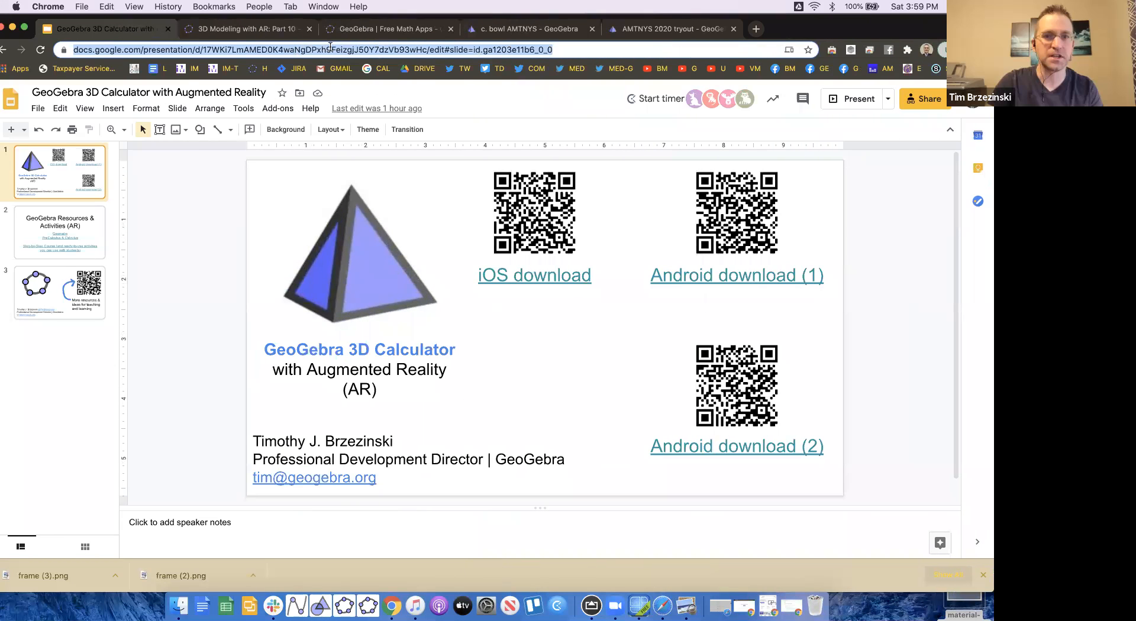
# - Copy the view-only sharing link of the GeoGebra 3D Calculator with Augmented Reality presentation and close the sharing settings
pyautogui.click(932, 101)
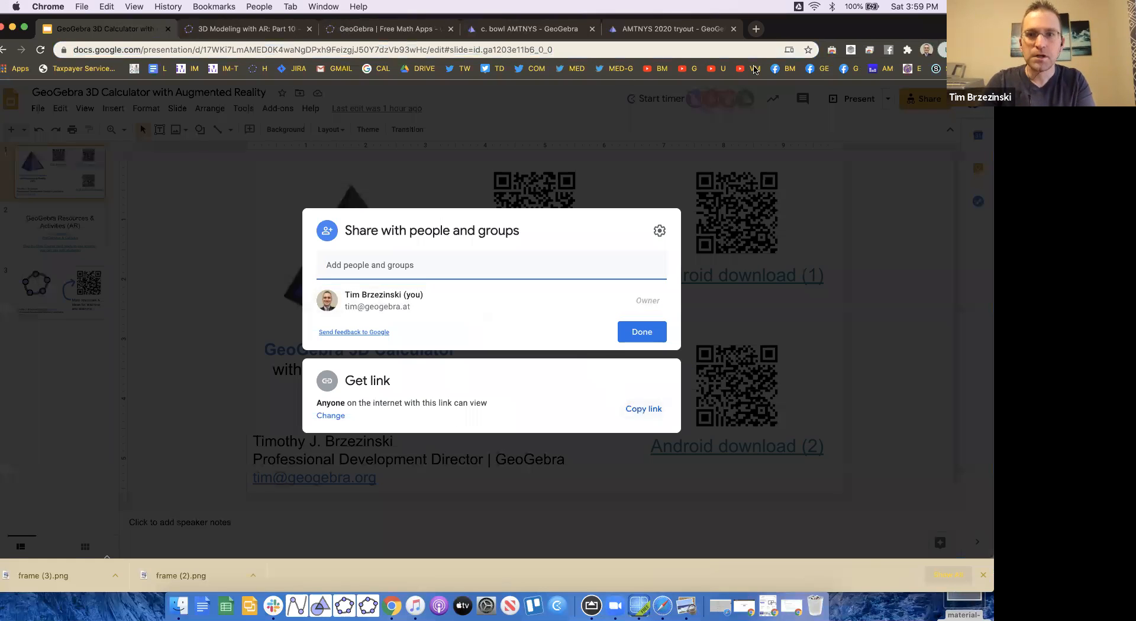
pyautogui.click(643, 409)
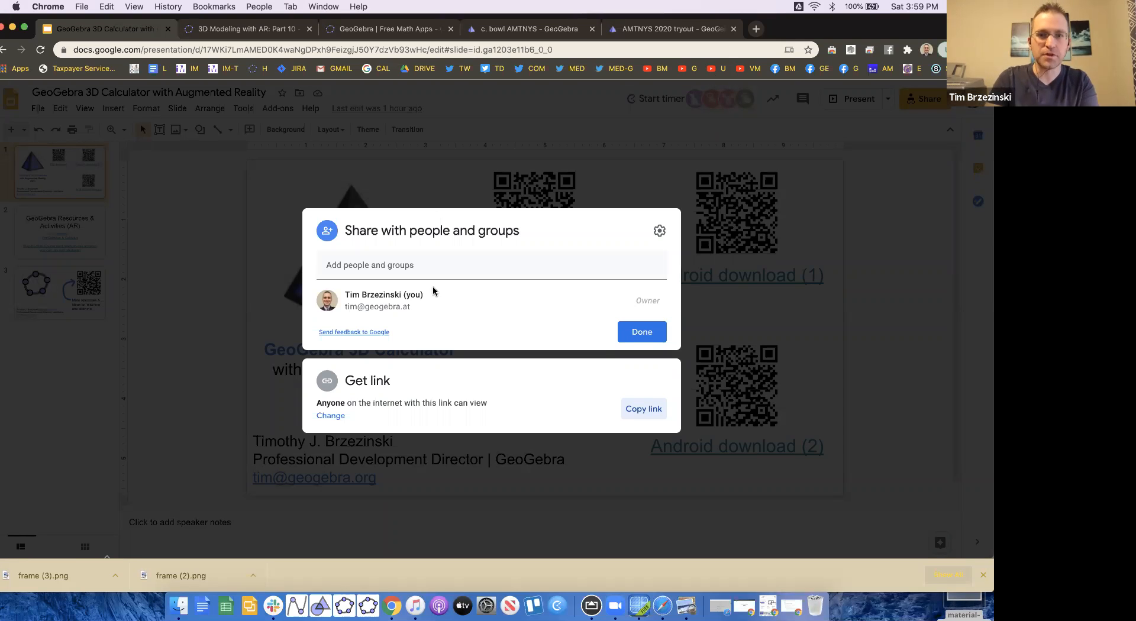
pyautogui.click(257, 320)
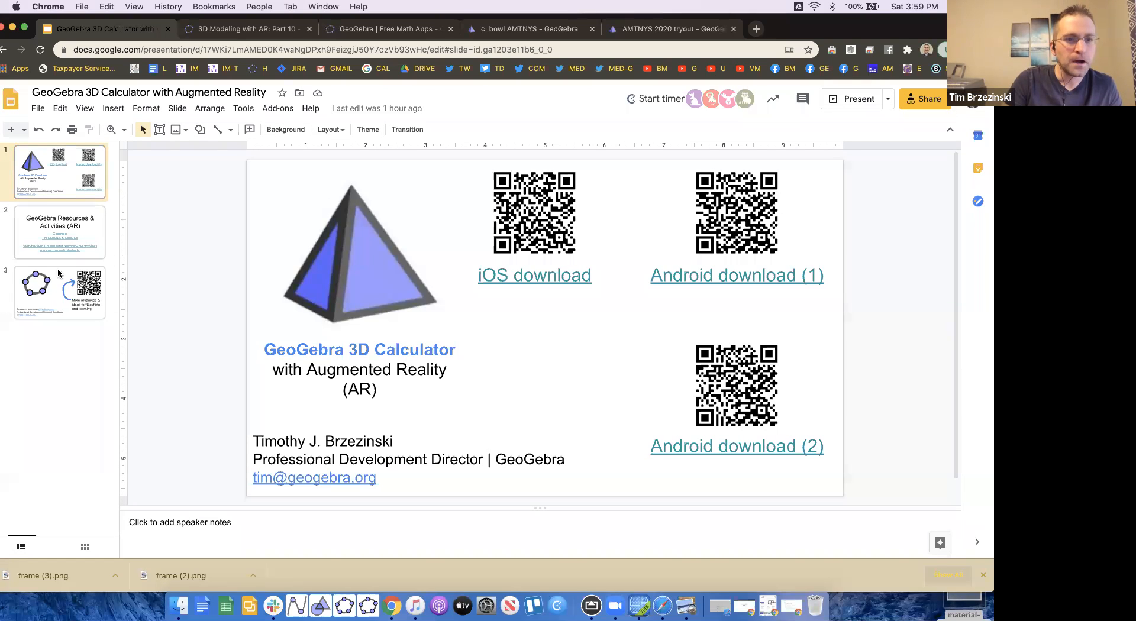
# - Go to the "GeoGebra Resources & Activities (AR)" slide and bring up the preview of its PreCalculus & Calculus link
pyautogui.click(55, 236)
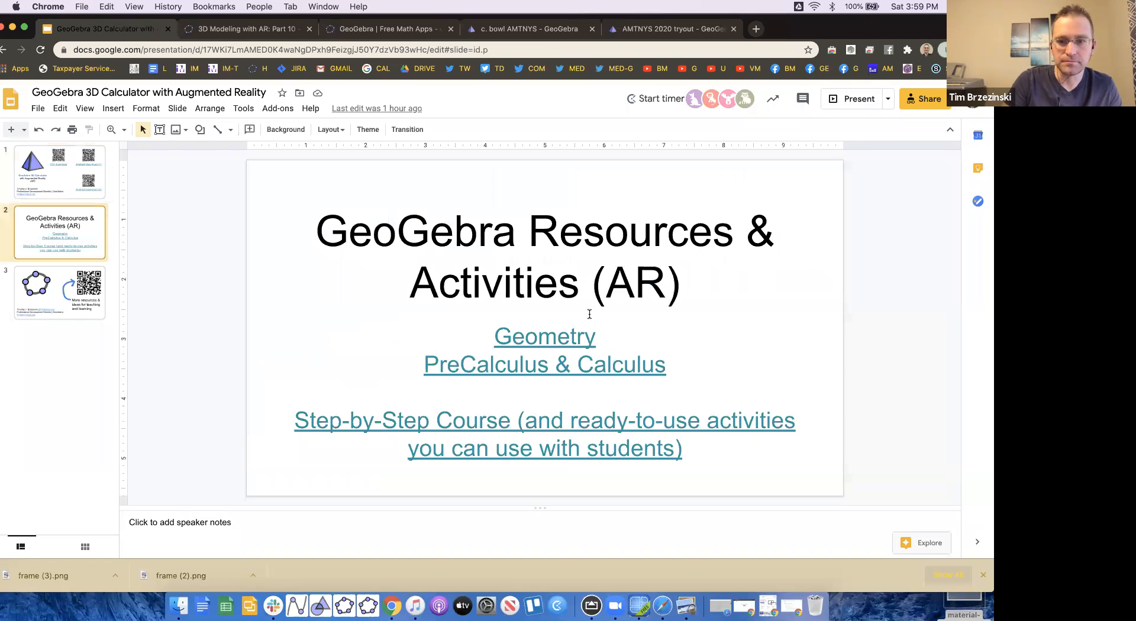
pyautogui.click(603, 306)
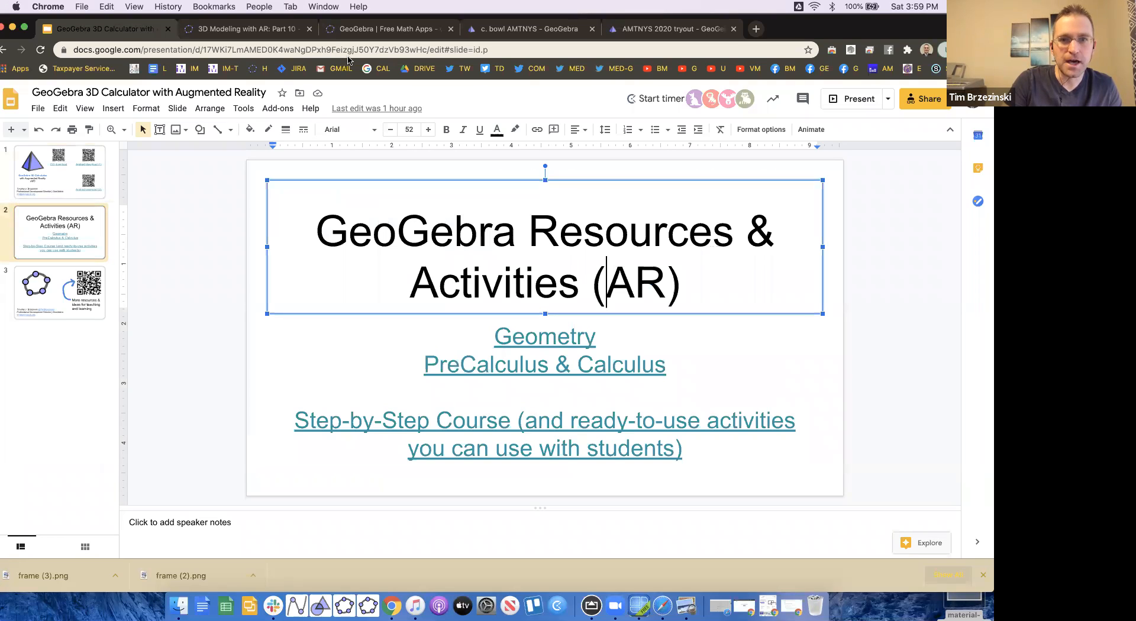
pyautogui.click(357, 357)
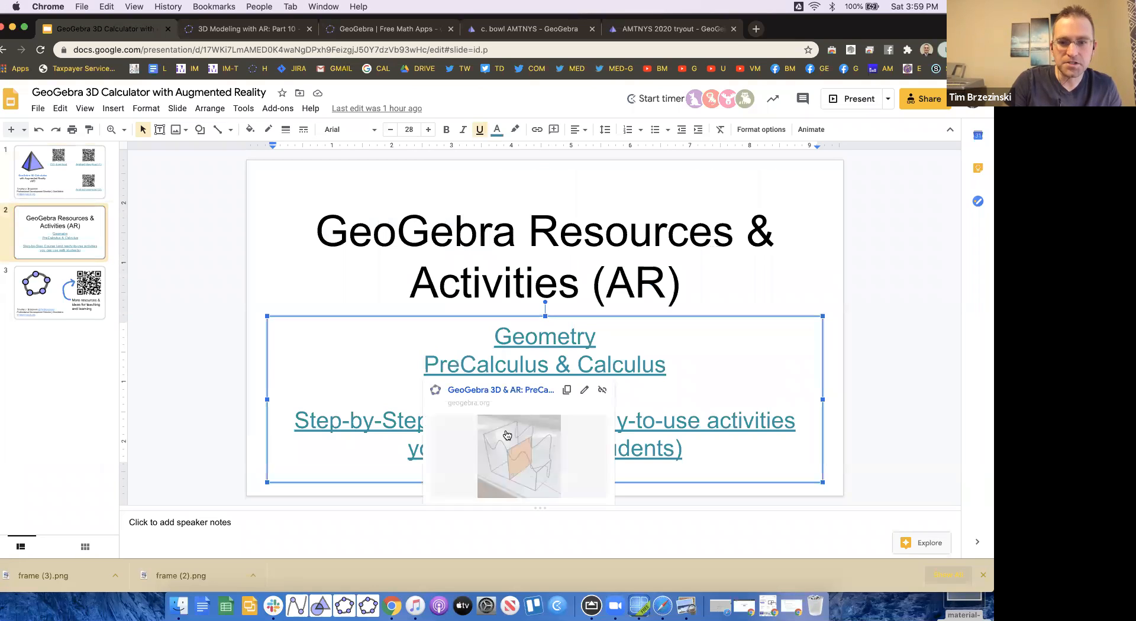